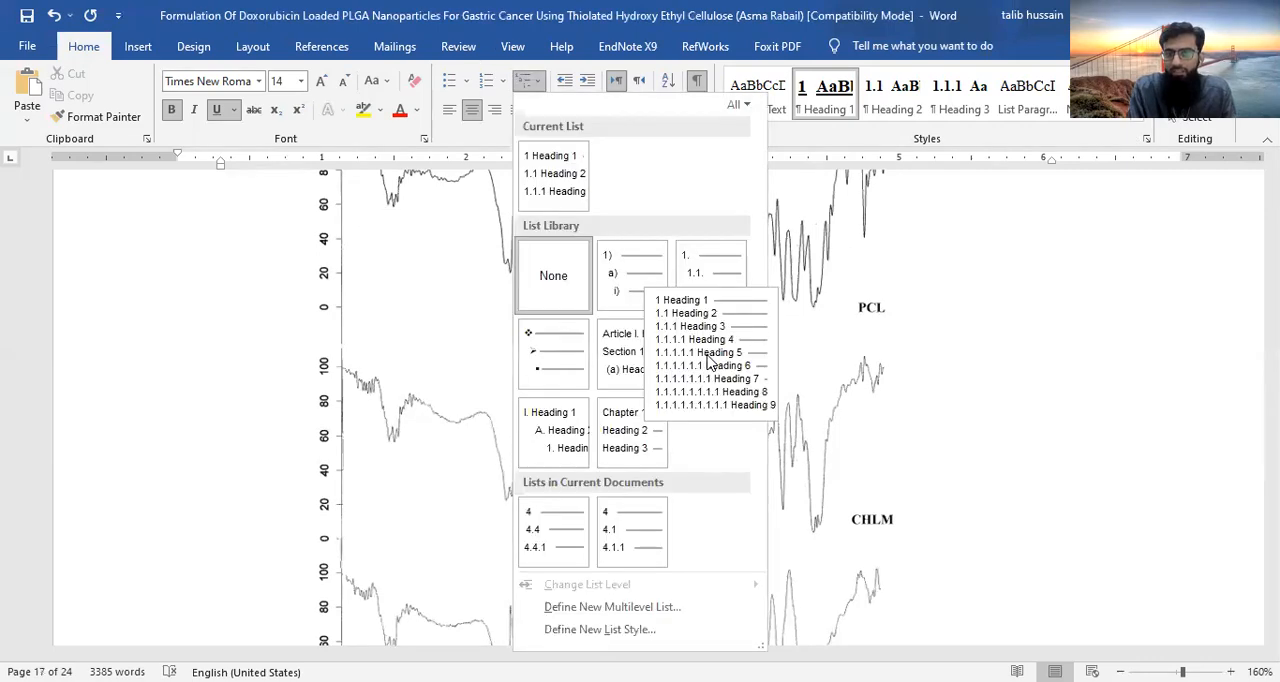
left_click(1143, 122)
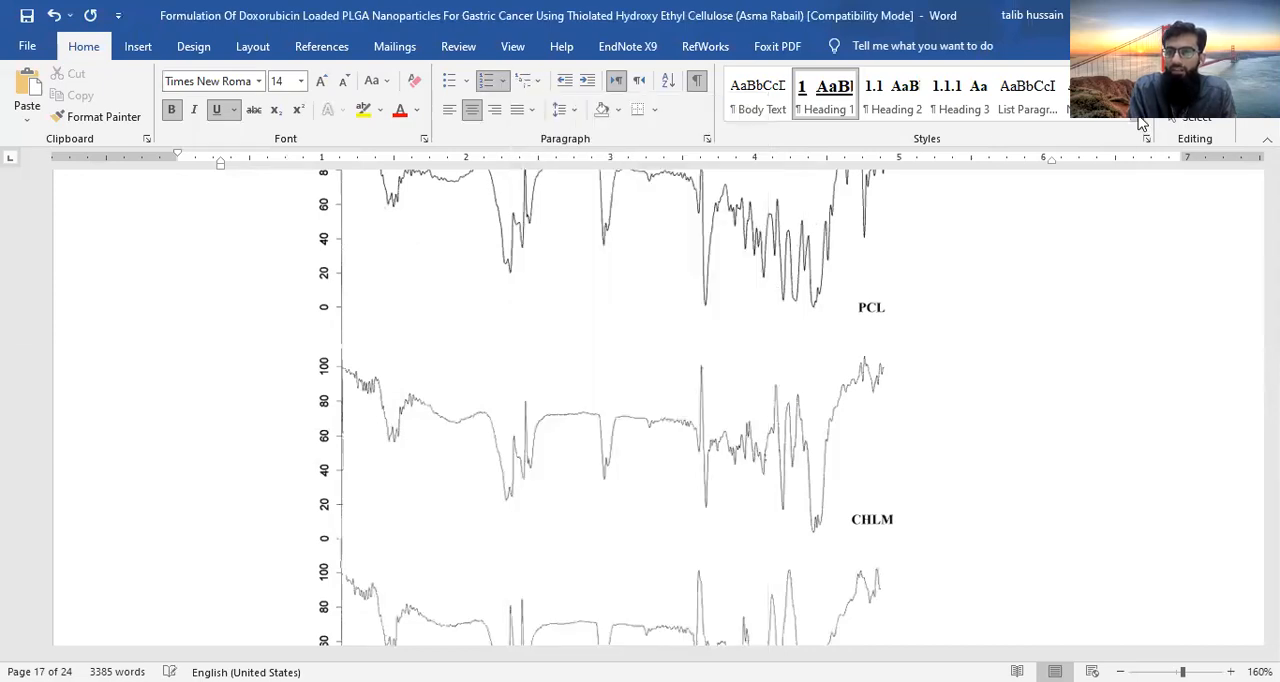
left_click(1143, 122)
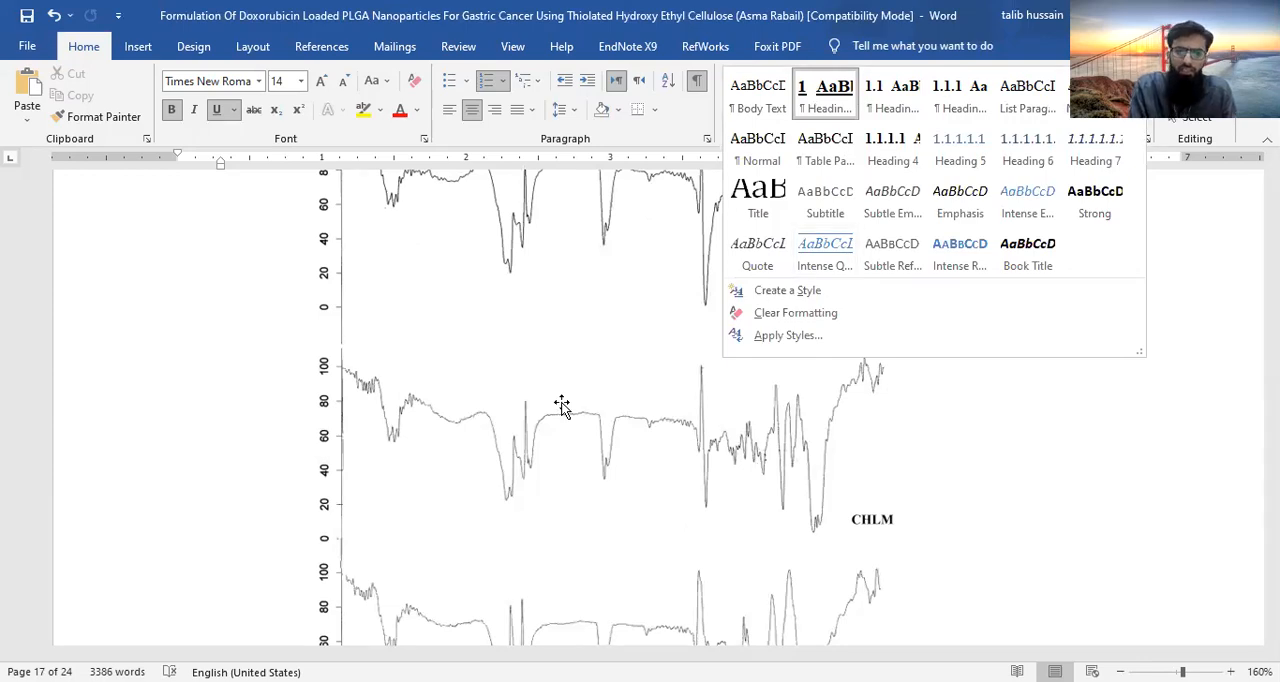
left_click(584, 356)
Delete the empty numbered 3.1.3 paragraph beneath the Surface Morphology heading so the body text directly follows the heading
scroll(587, 359, "up", 3)
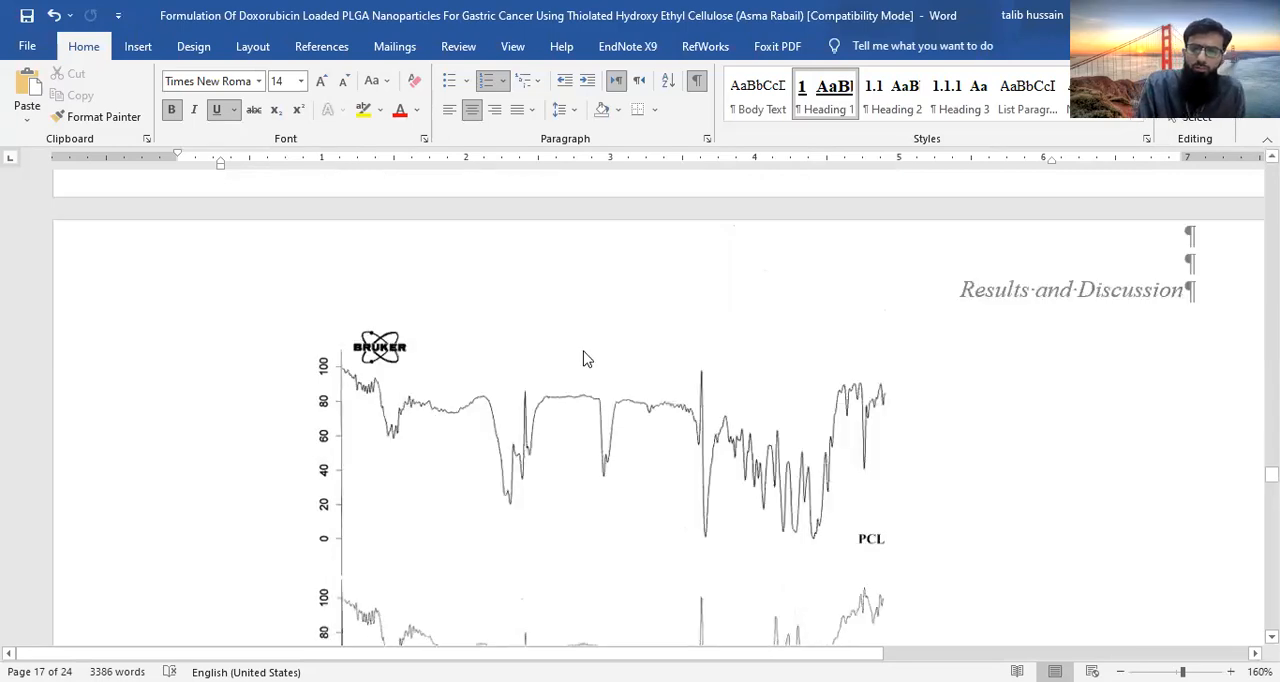
scroll(587, 359, "up", 5)
scroll(584, 350, "up", 3)
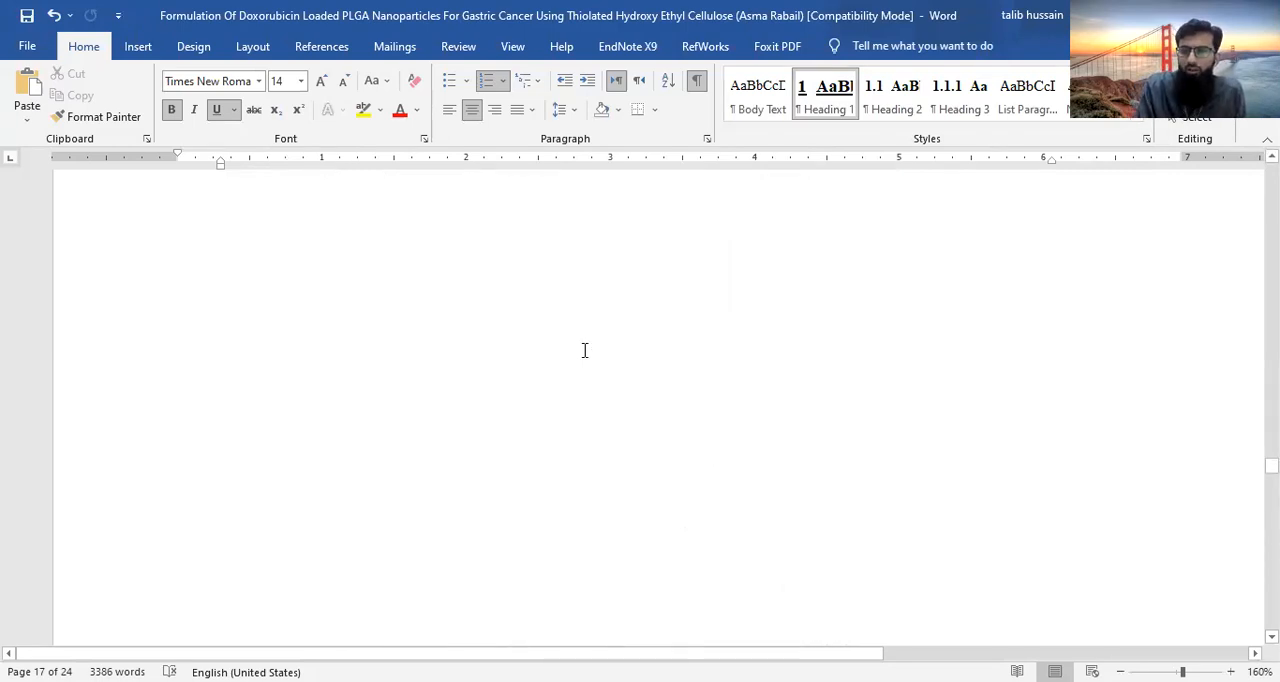
scroll(585, 350, "up", 3)
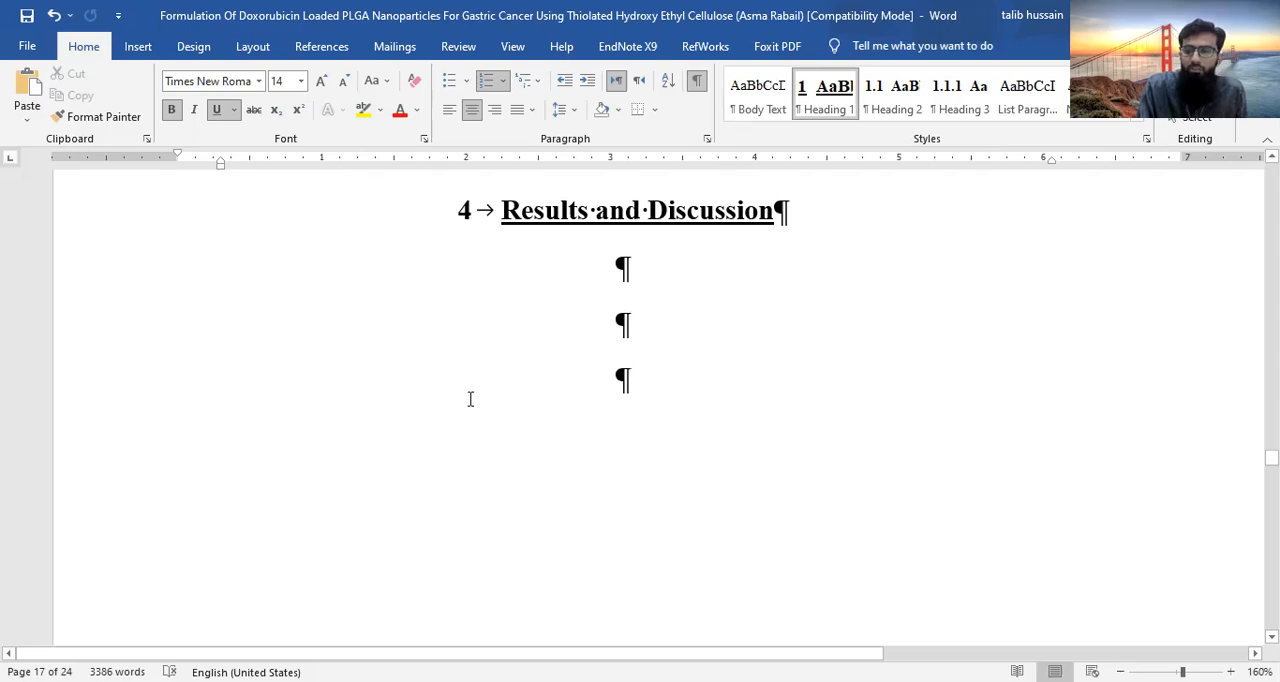
scroll(470, 398, "up", 2)
scroll(470, 398, "up", 3)
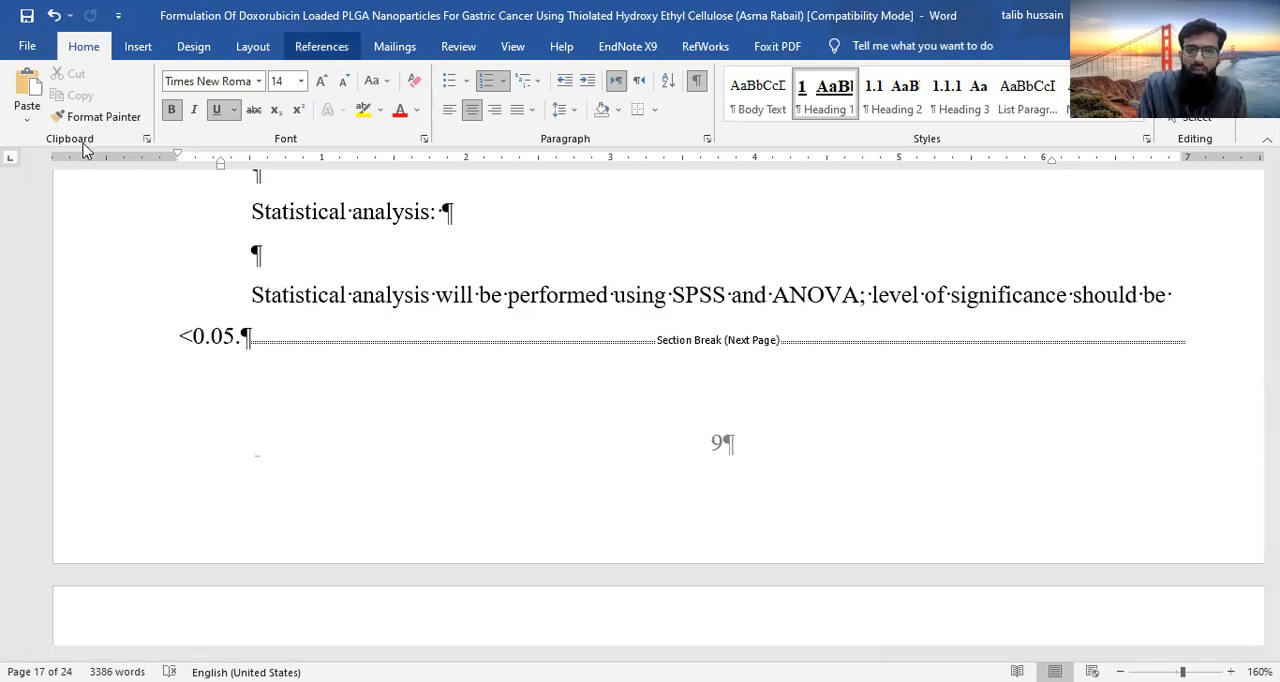
left_click(331, 50)
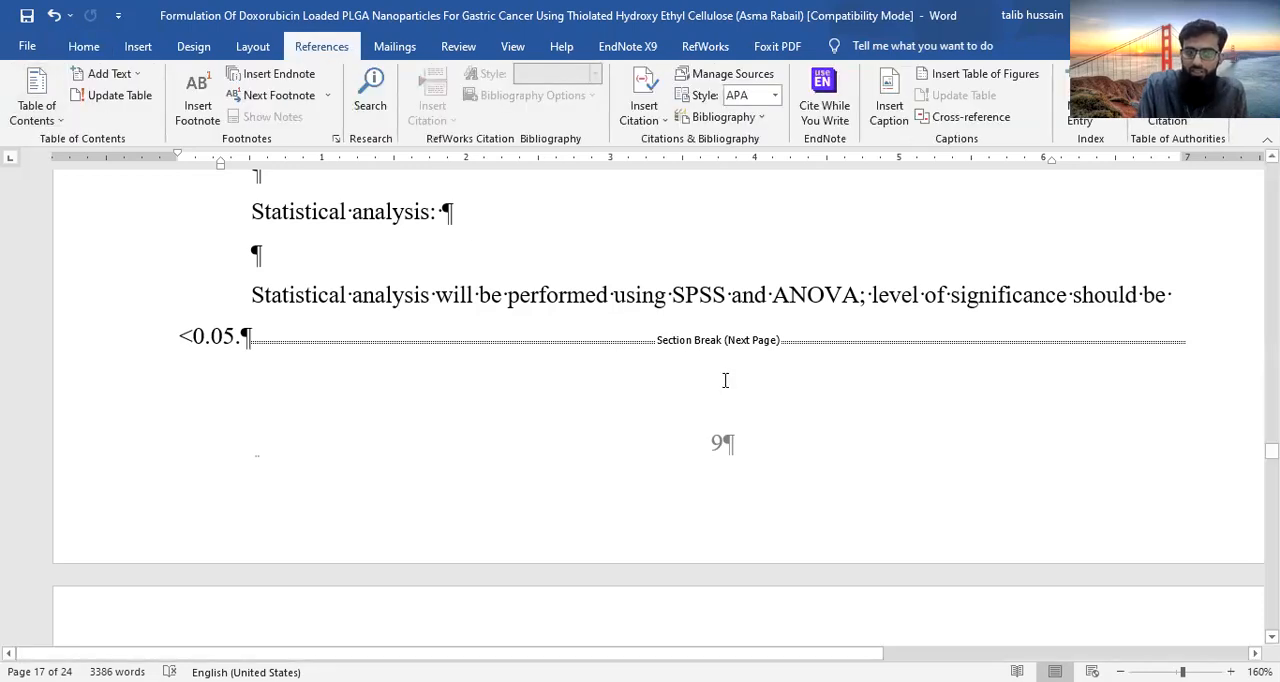
scroll(725, 380, "up", 3)
scroll(725, 380, "up", 10)
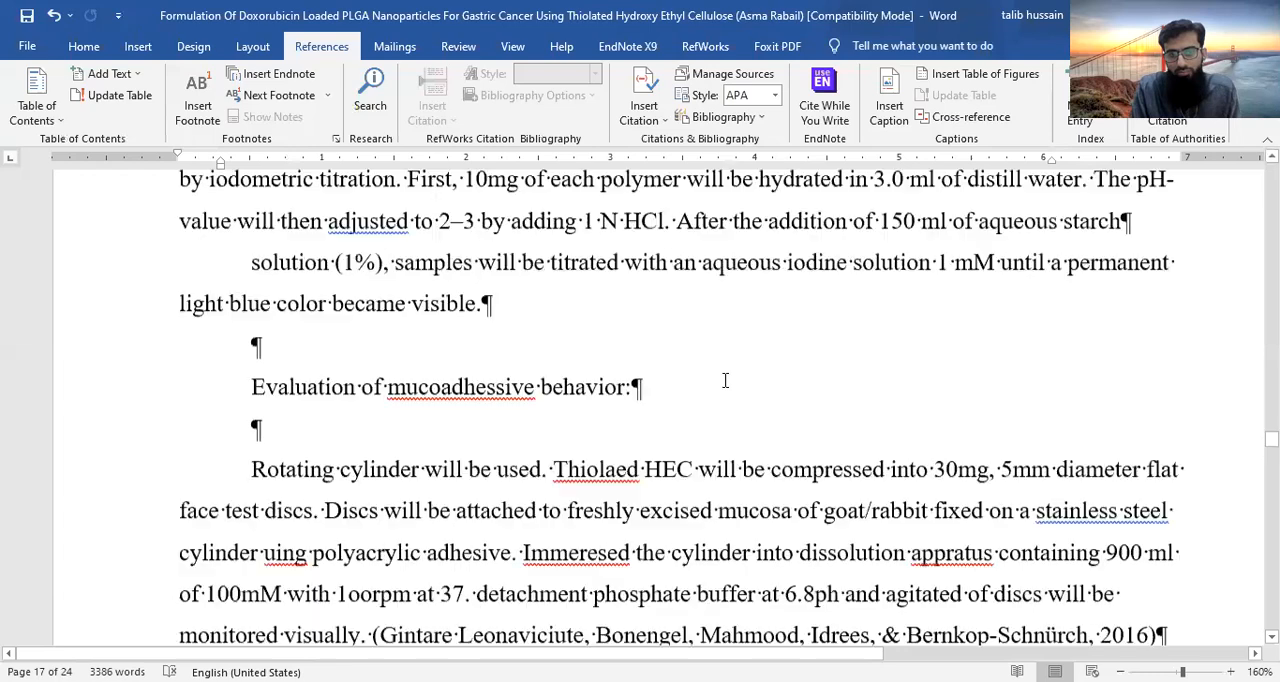
scroll(725, 380, "up", 1)
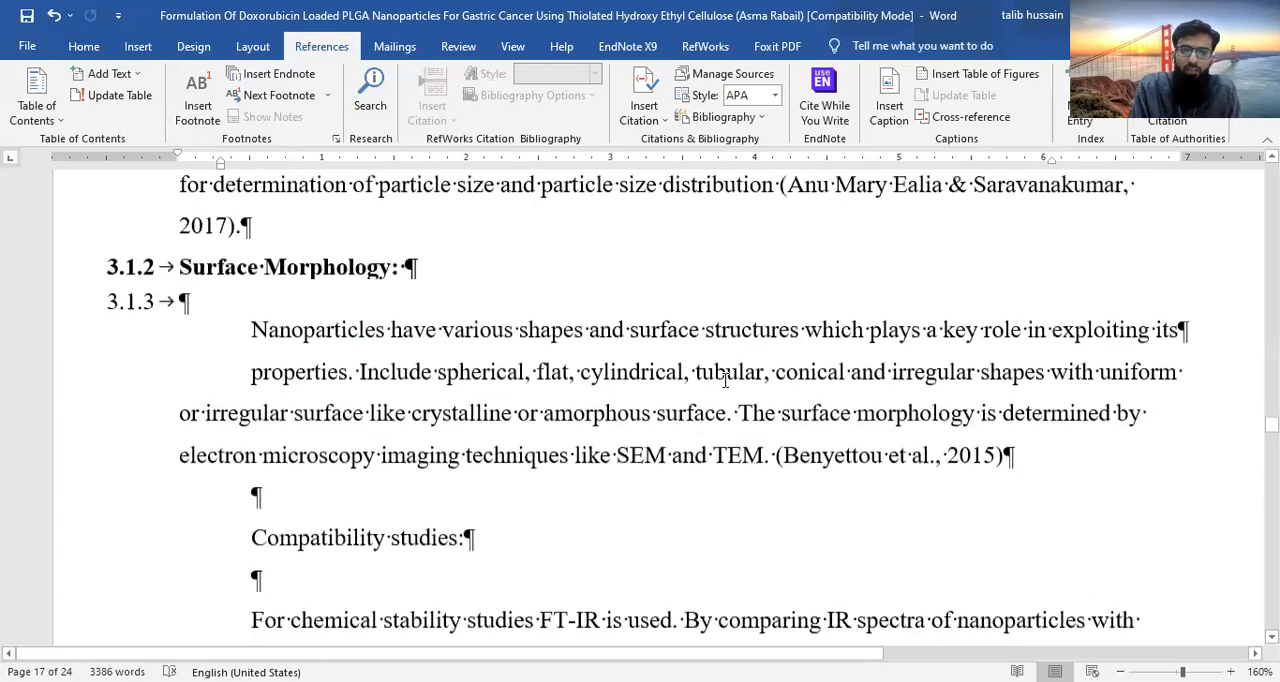
scroll(725, 380, "up", 1)
scroll(202, 398, "up", 1)
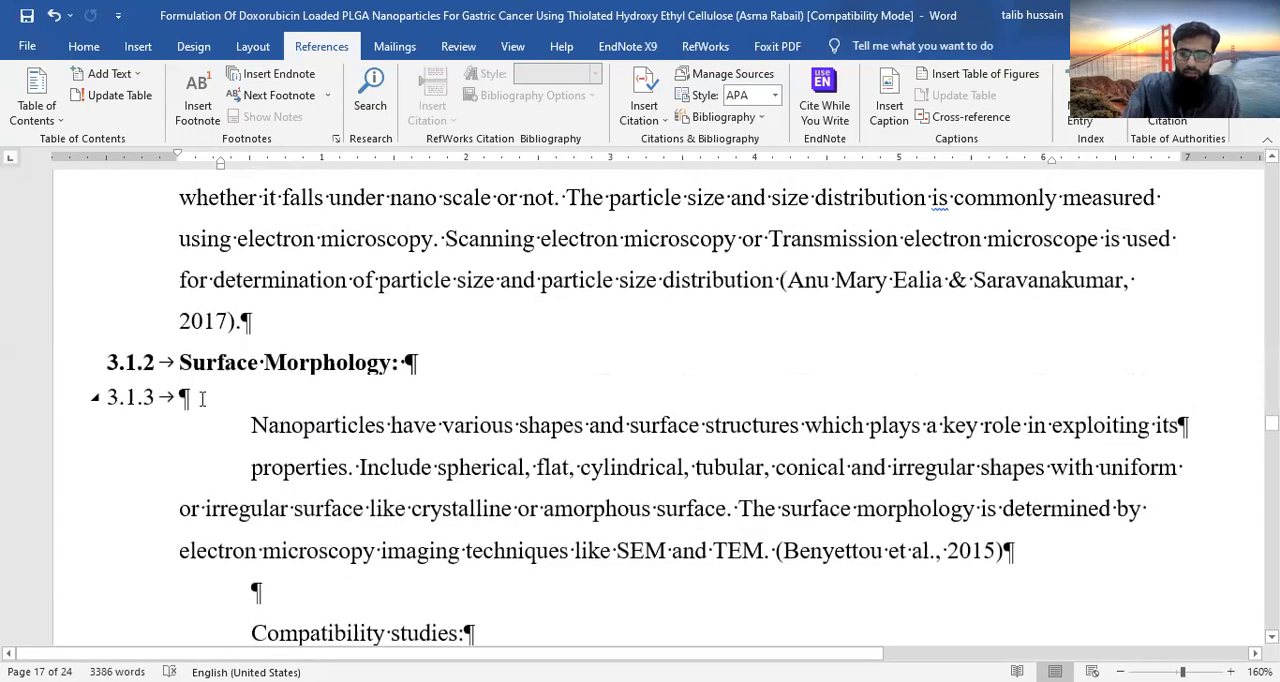
left_click(202, 398)
key("BackSpace")
key("BackSpace")
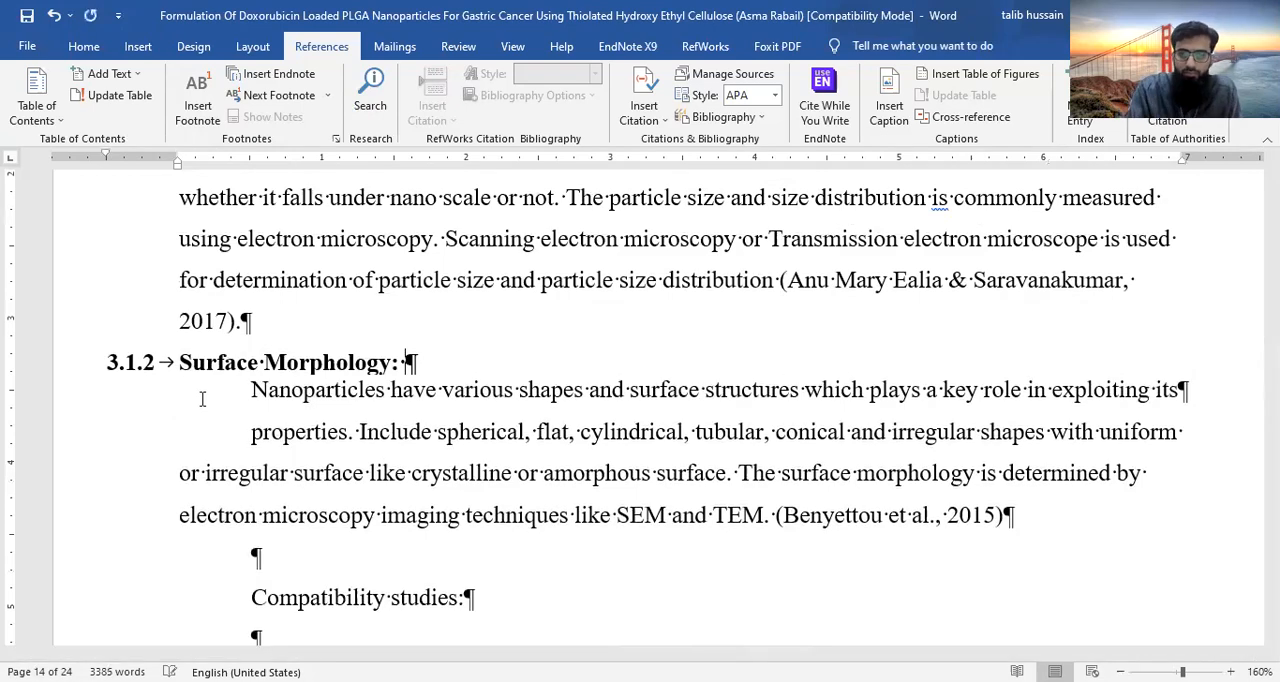
key("Return")
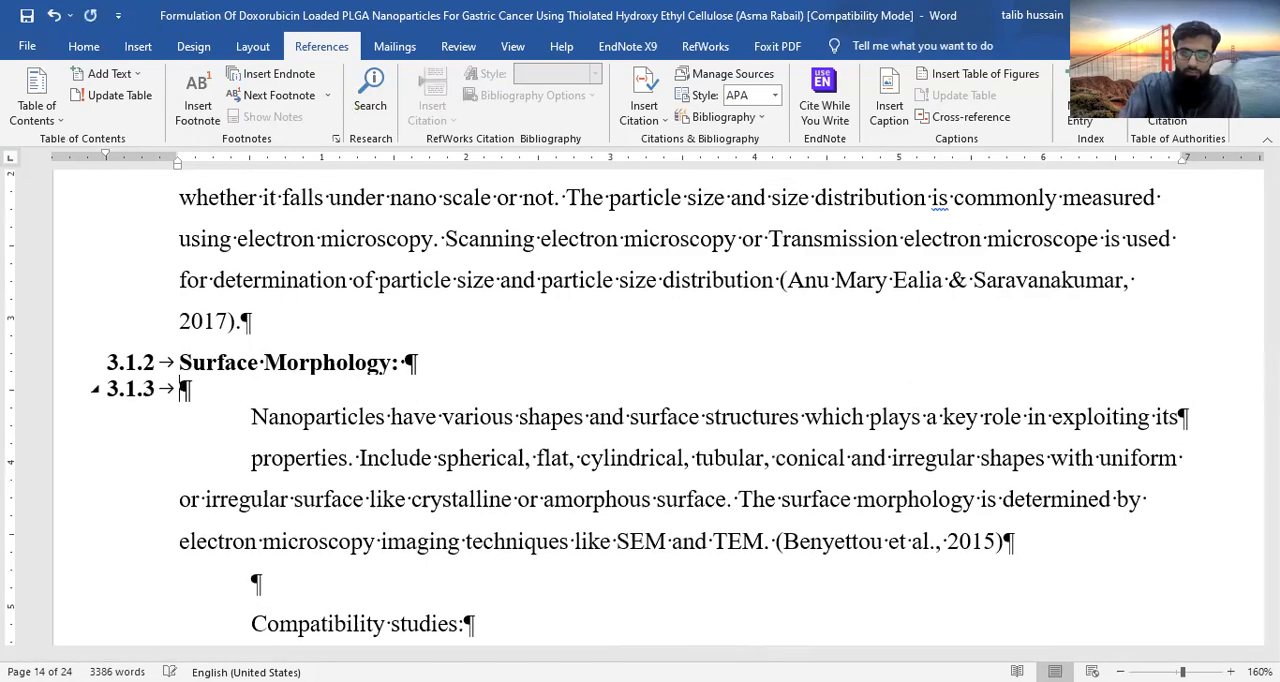
key("BackSpace")
key("Delete")
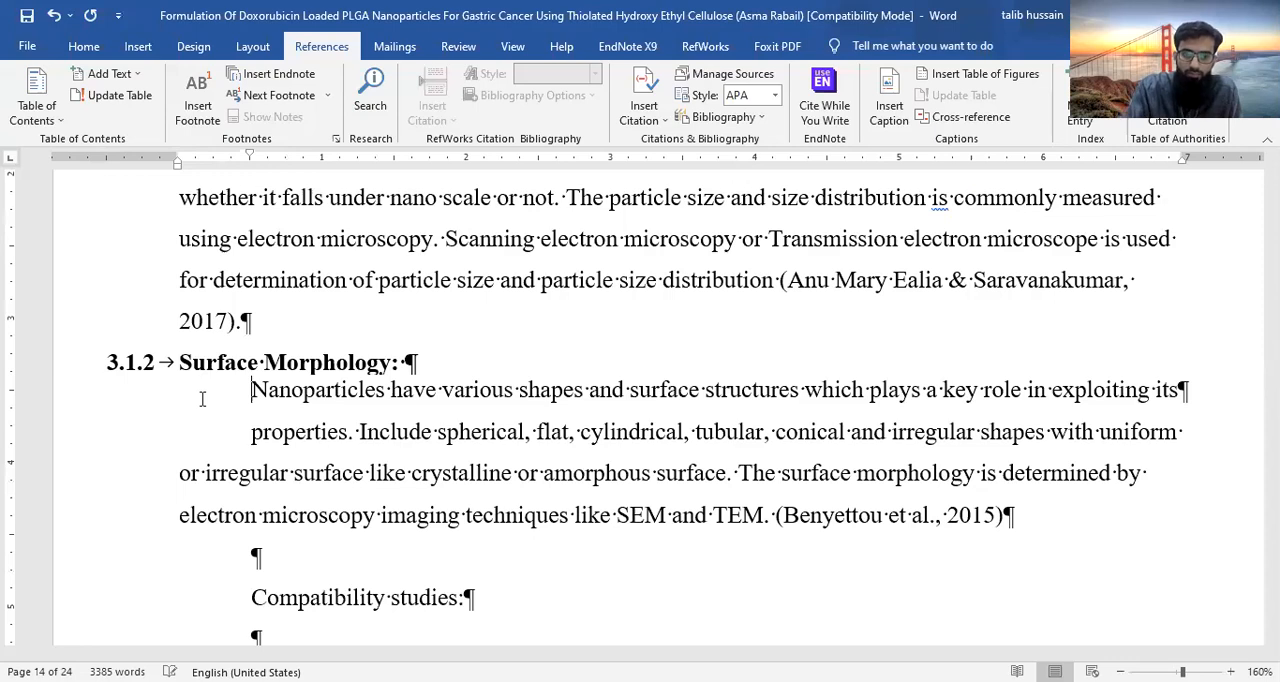
Remove the bullets from every item in both columns of the list under the Materials heading
scroll(474, 389, "up", 3)
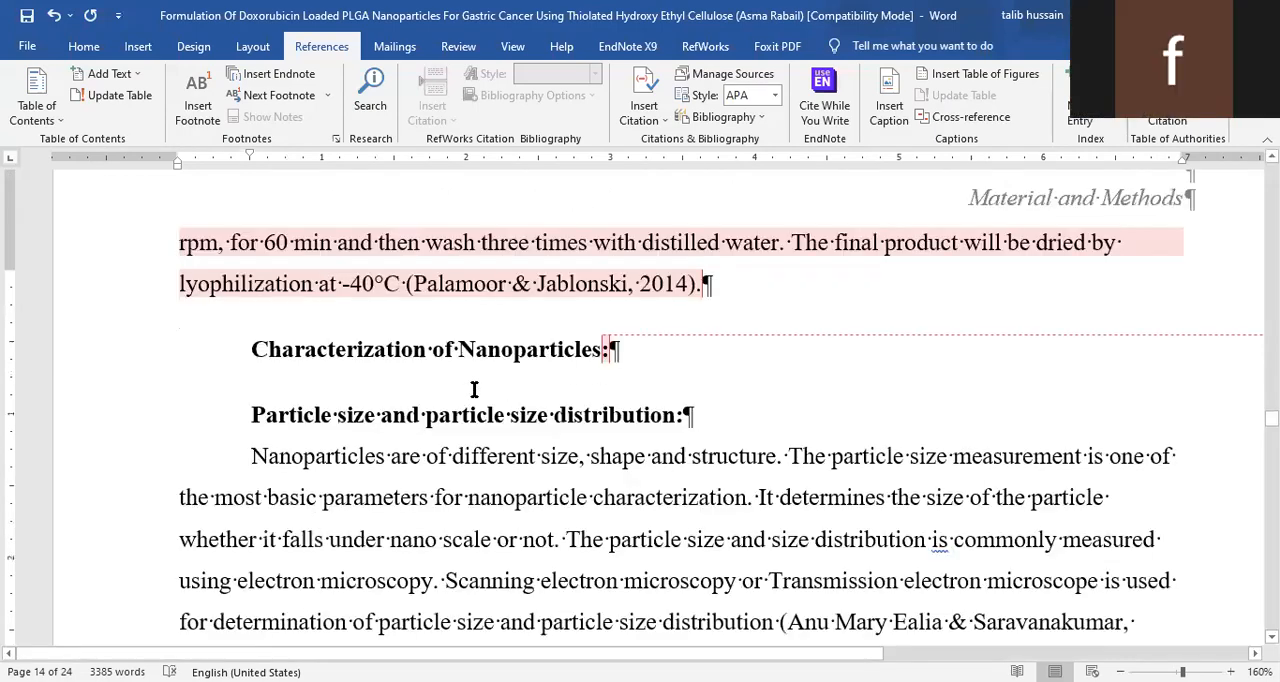
scroll(474, 389, "up", 1)
scroll(474, 389, "up", 3)
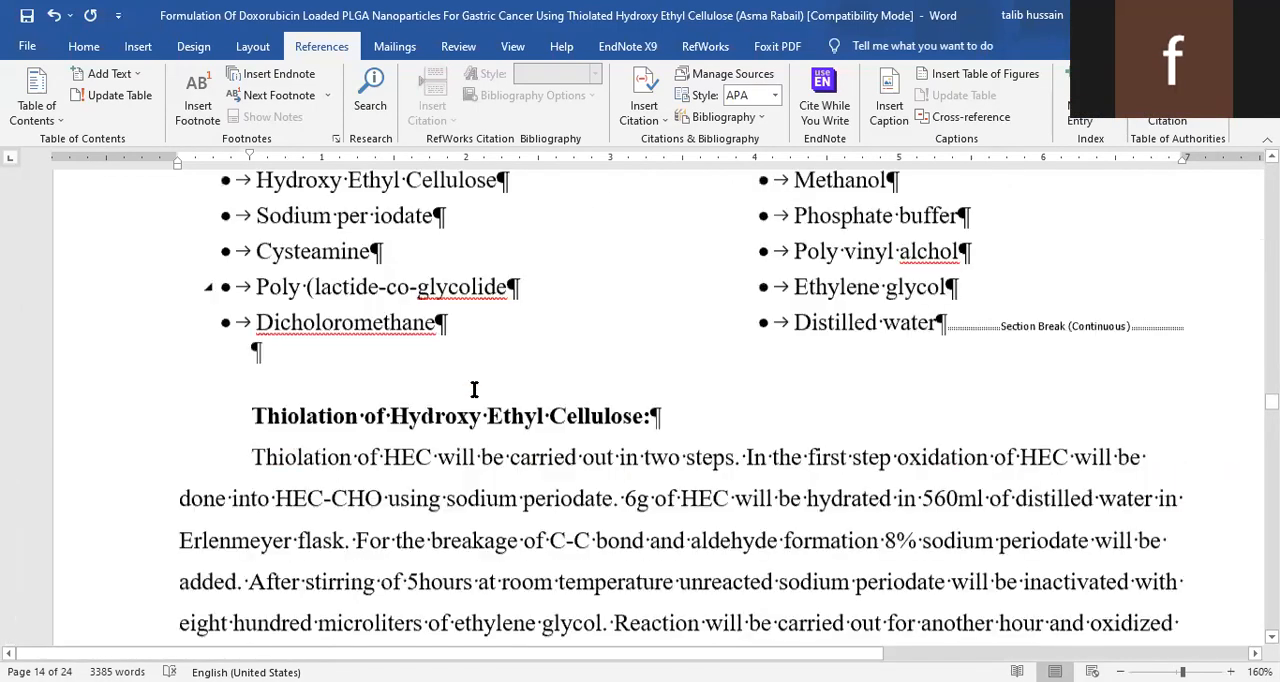
scroll(474, 389, "up", 2)
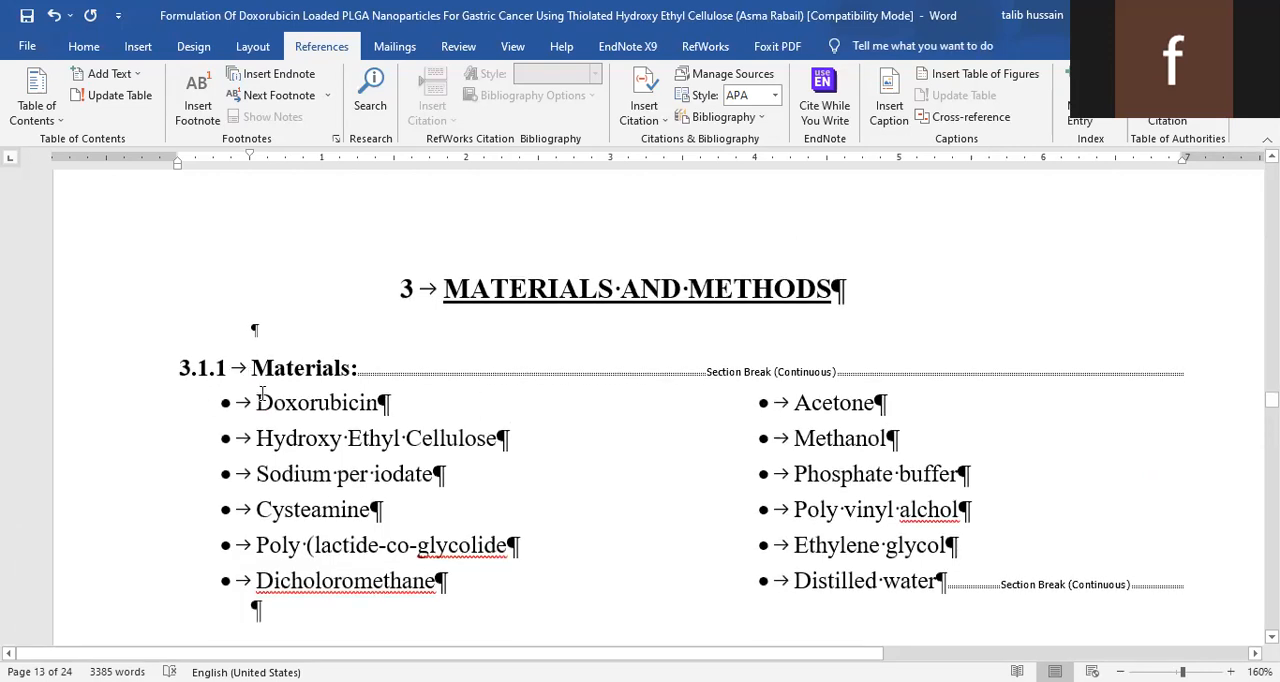
left_click(528, 503, "shift")
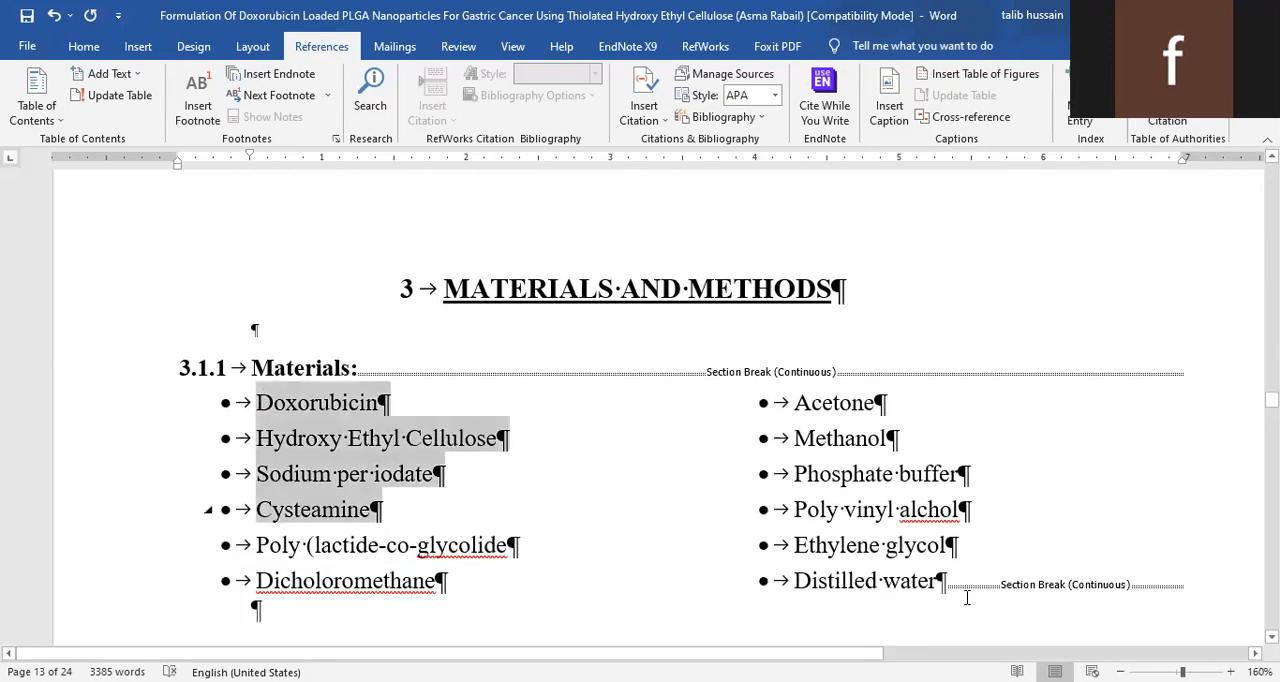
left_click(950, 582, "shift")
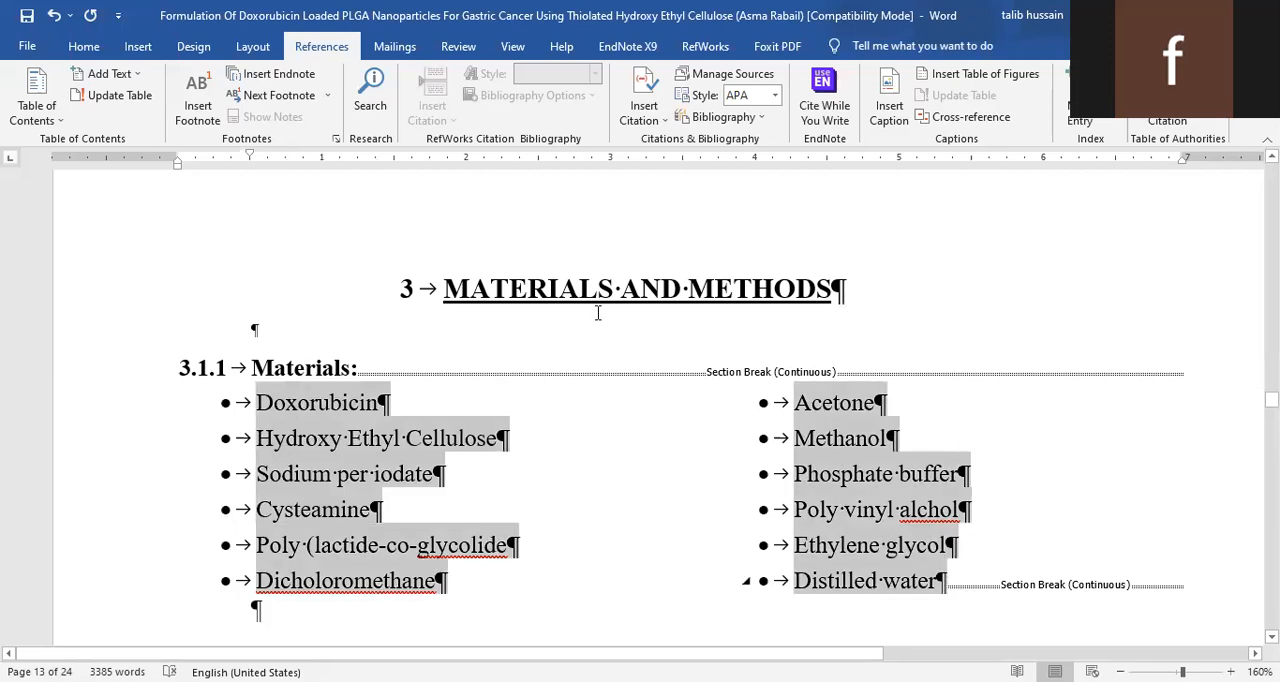
left_click(86, 46)
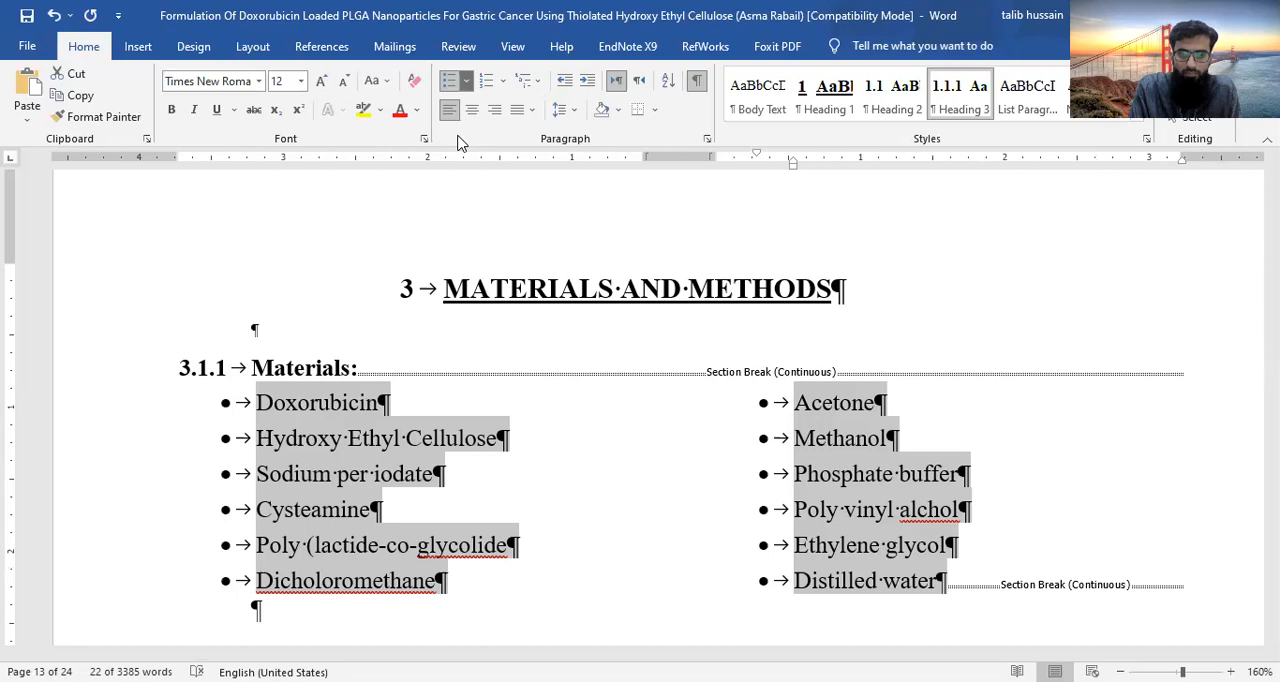
left_click(661, 382)
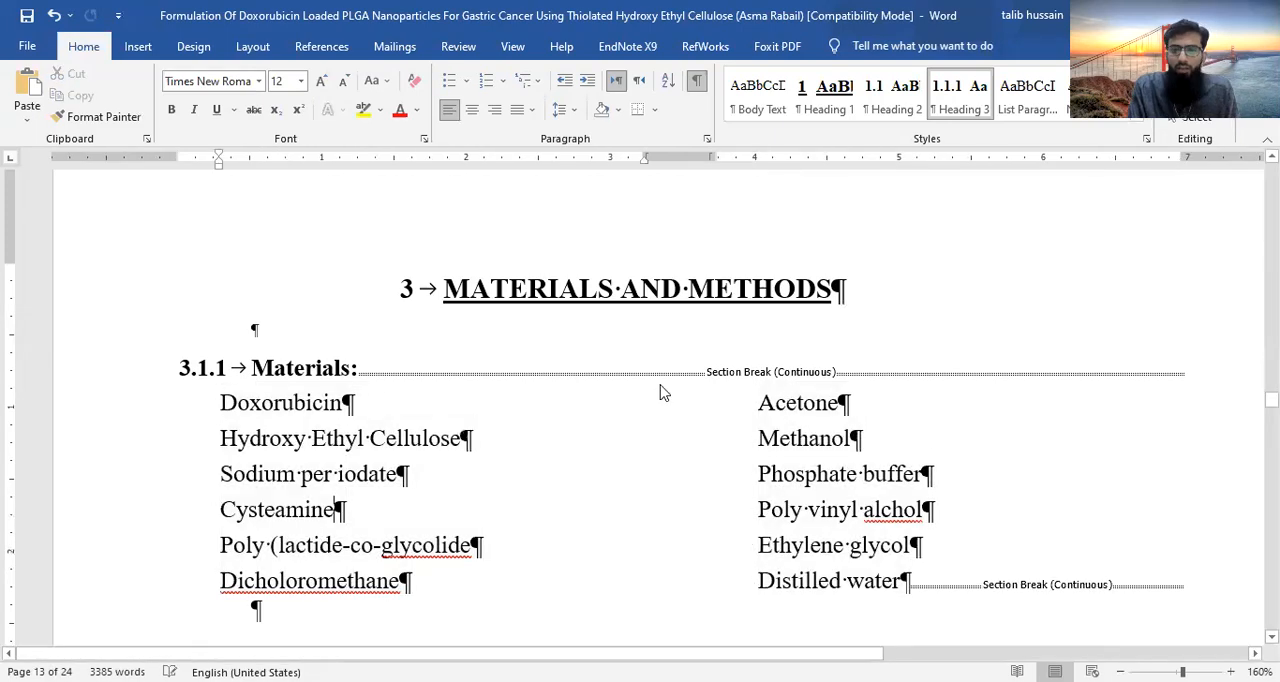
Apply the Normal style to the "Figure 1: FTIR of Polymers and Drug" line after the FTIR spectra, replacing its numbered Heading 1 style
scroll(661, 382, "up", 4)
scroll(661, 382, "down", 3)
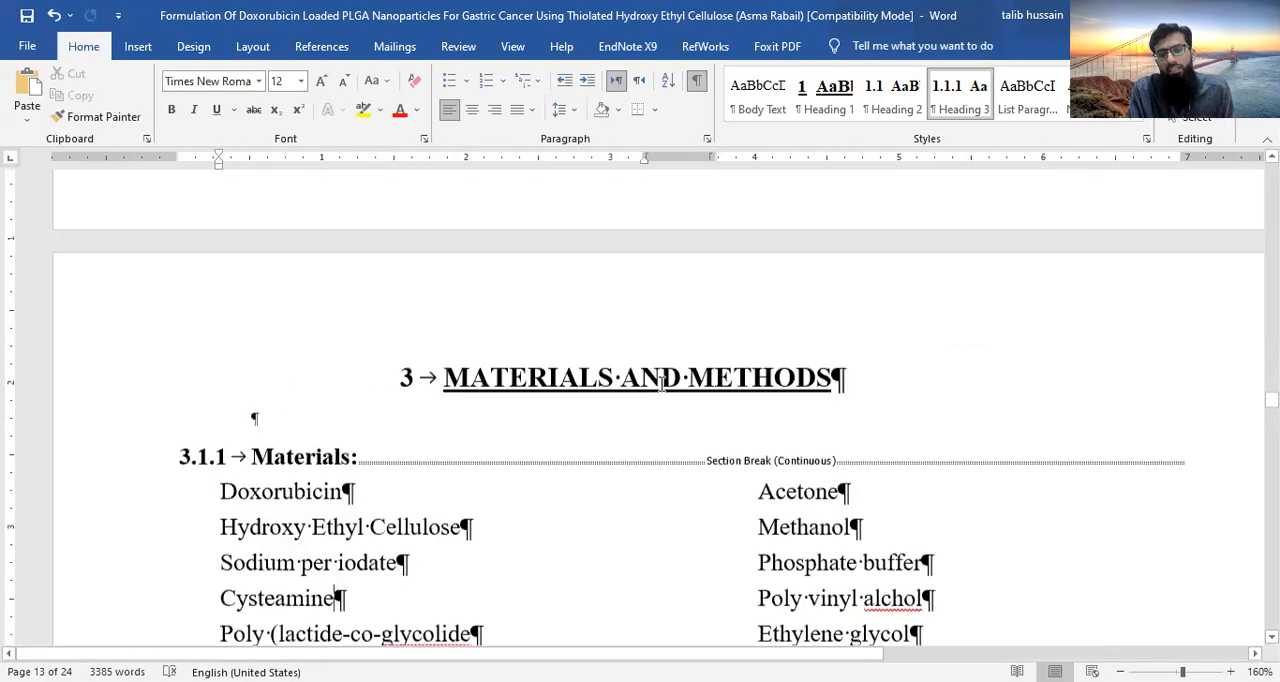
scroll(661, 382, "down", 10)
scroll(661, 382, "down", 1)
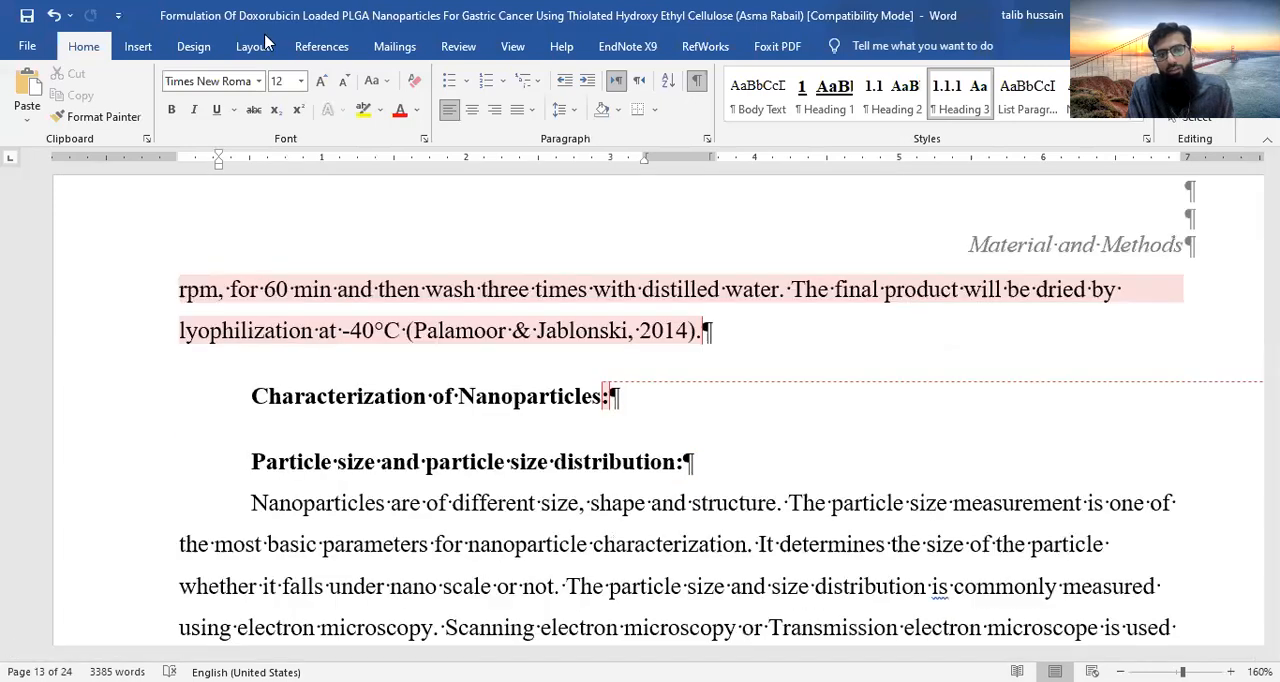
left_click(321, 46)
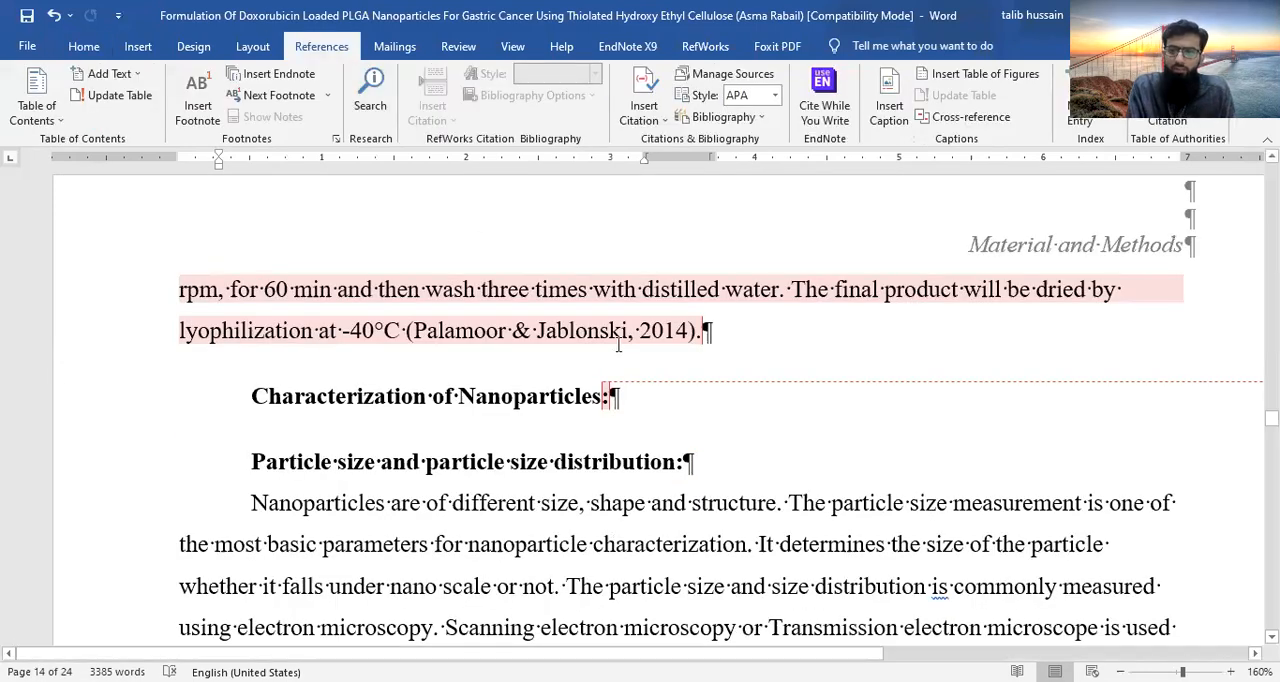
scroll(688, 540, "down", 10)
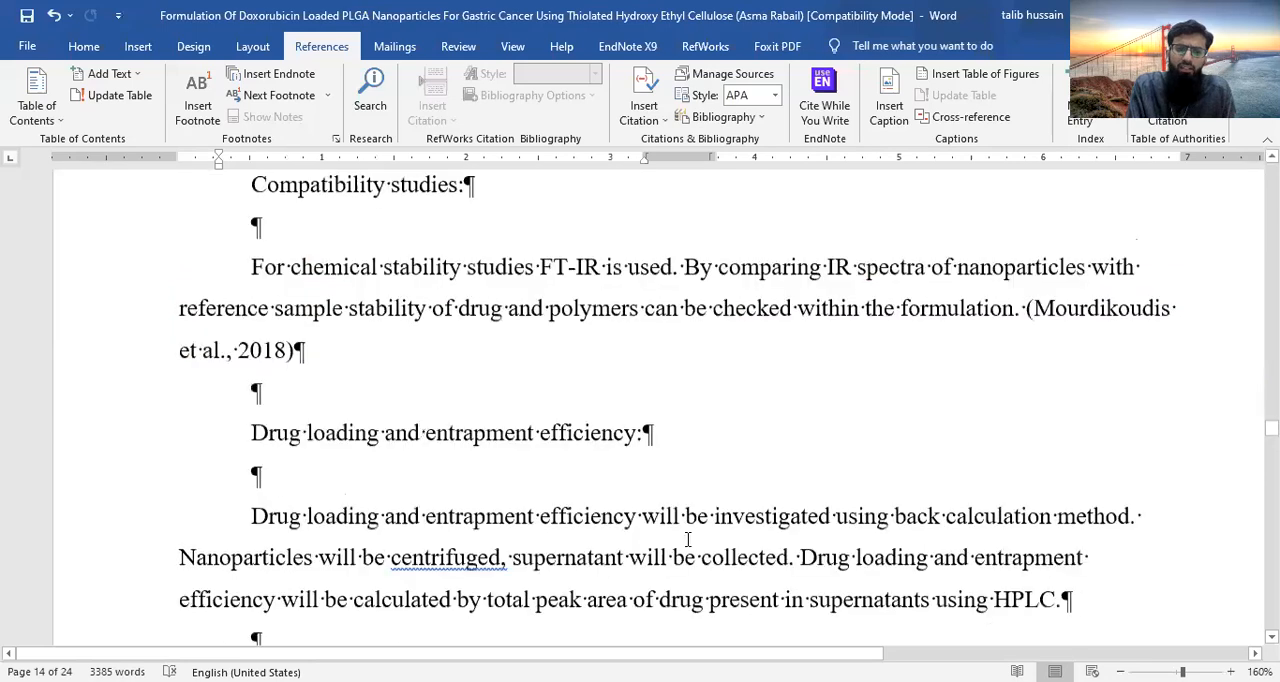
scroll(688, 540, "down", 5)
scroll(731, 360, "down", 3)
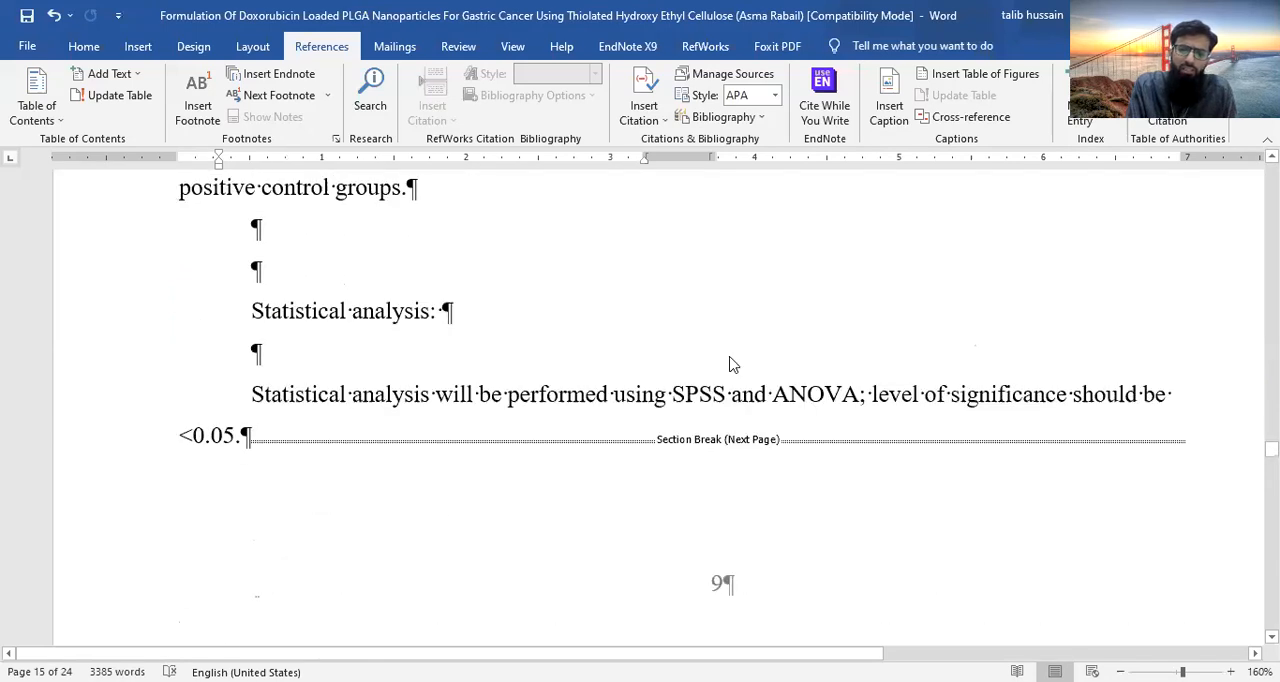
scroll(731, 360, "down", 5)
scroll(737, 156, "down", 10)
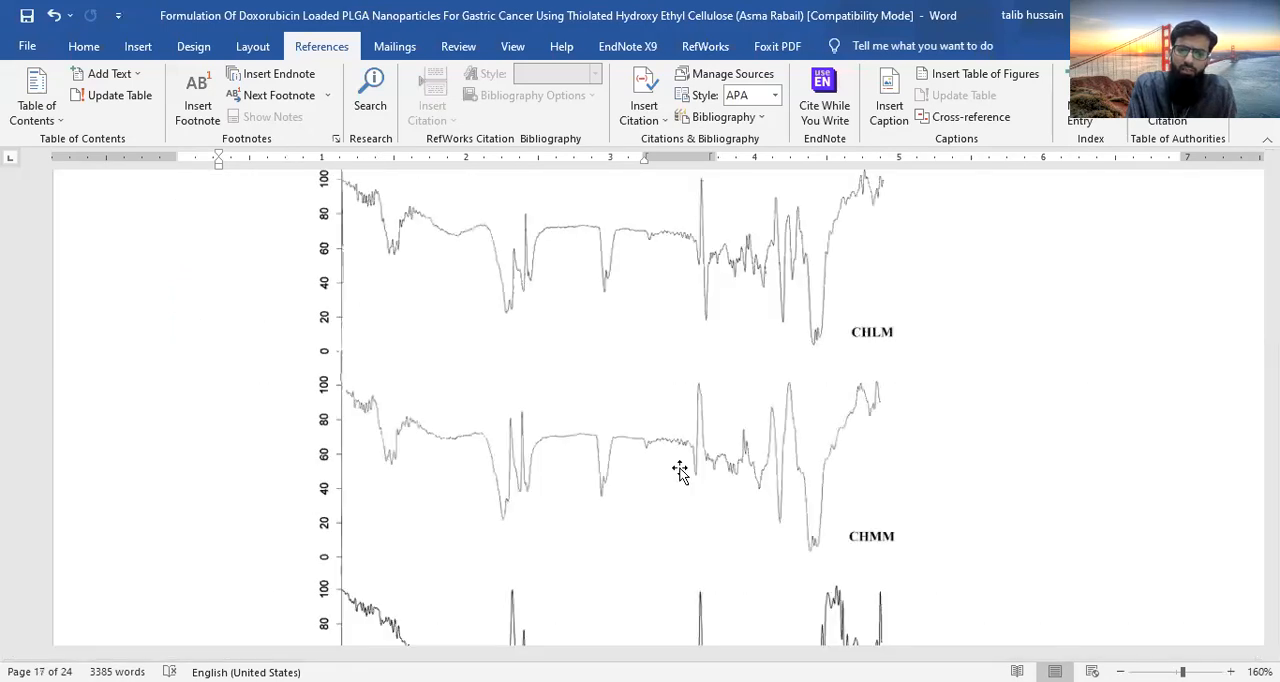
scroll(680, 472, "down", 5)
scroll(680, 472, "down", 2)
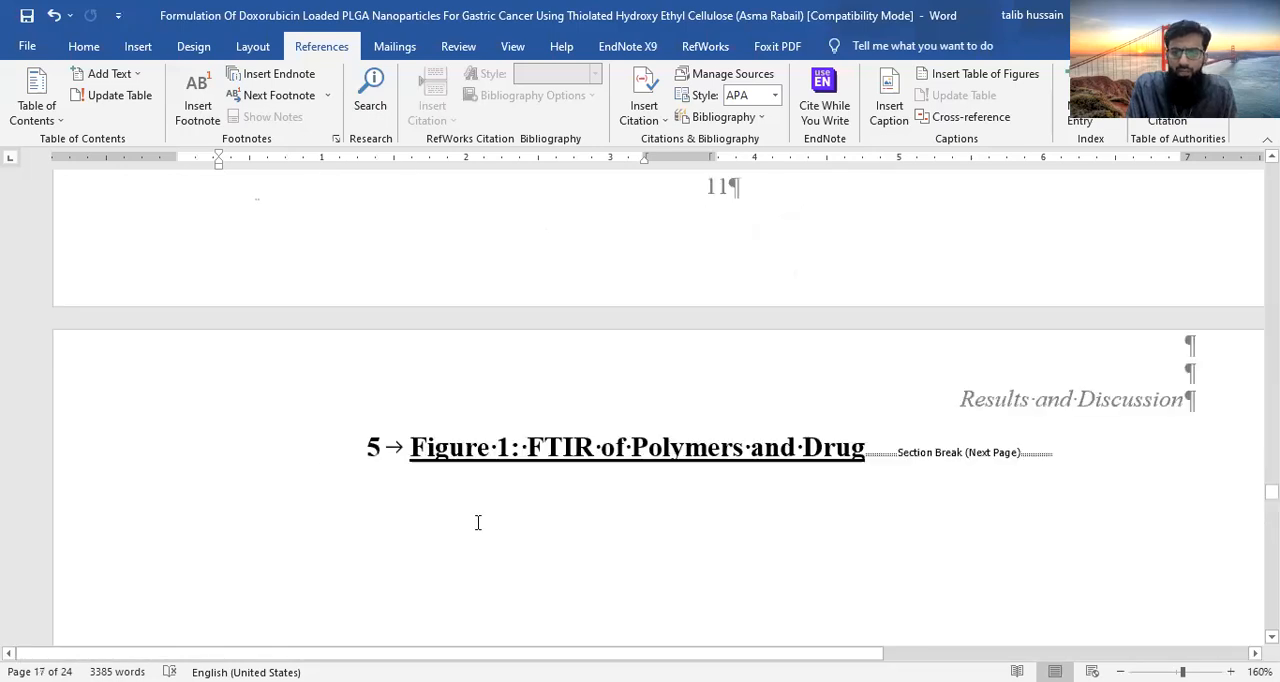
scroll(513, 507, "up", 1)
left_click(863, 517)
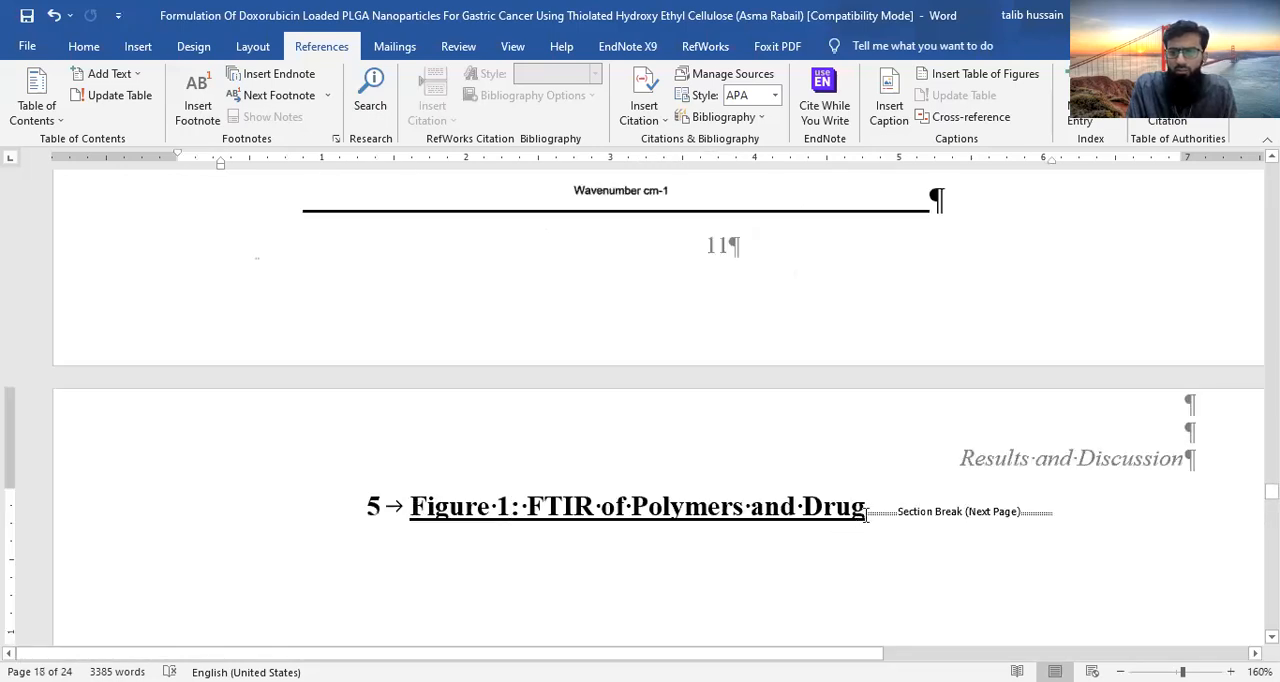
triple_click(736, 490)
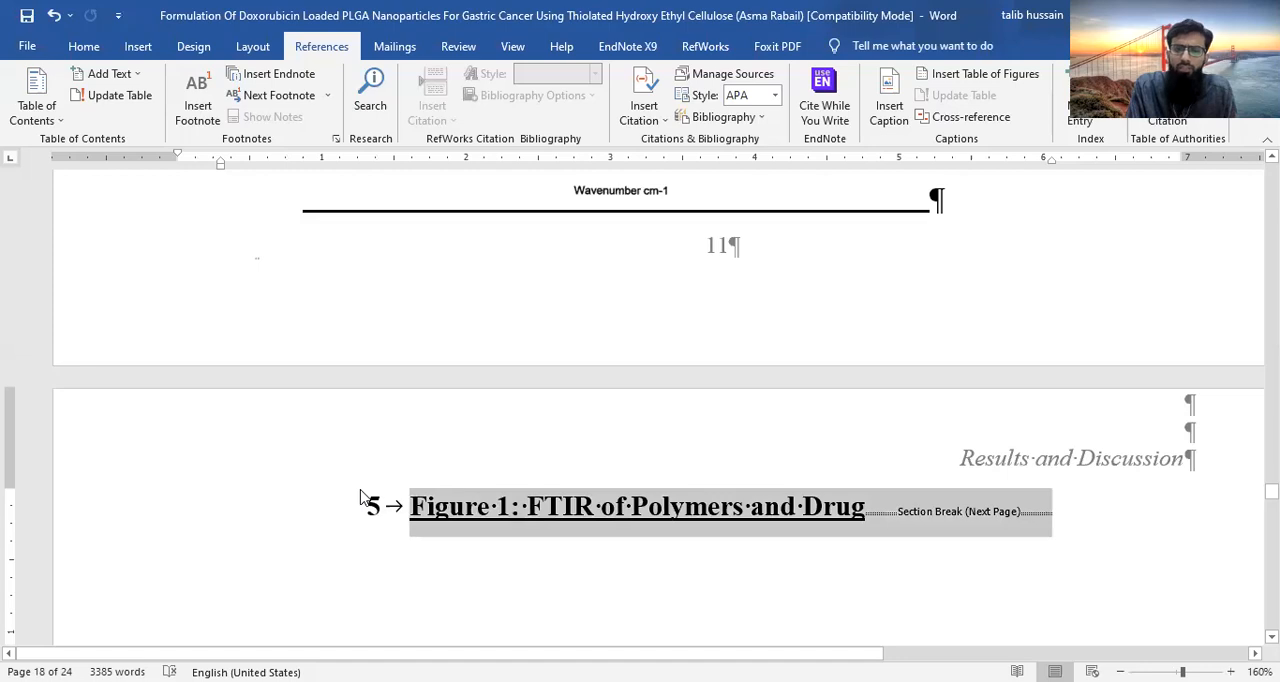
left_click(84, 46)
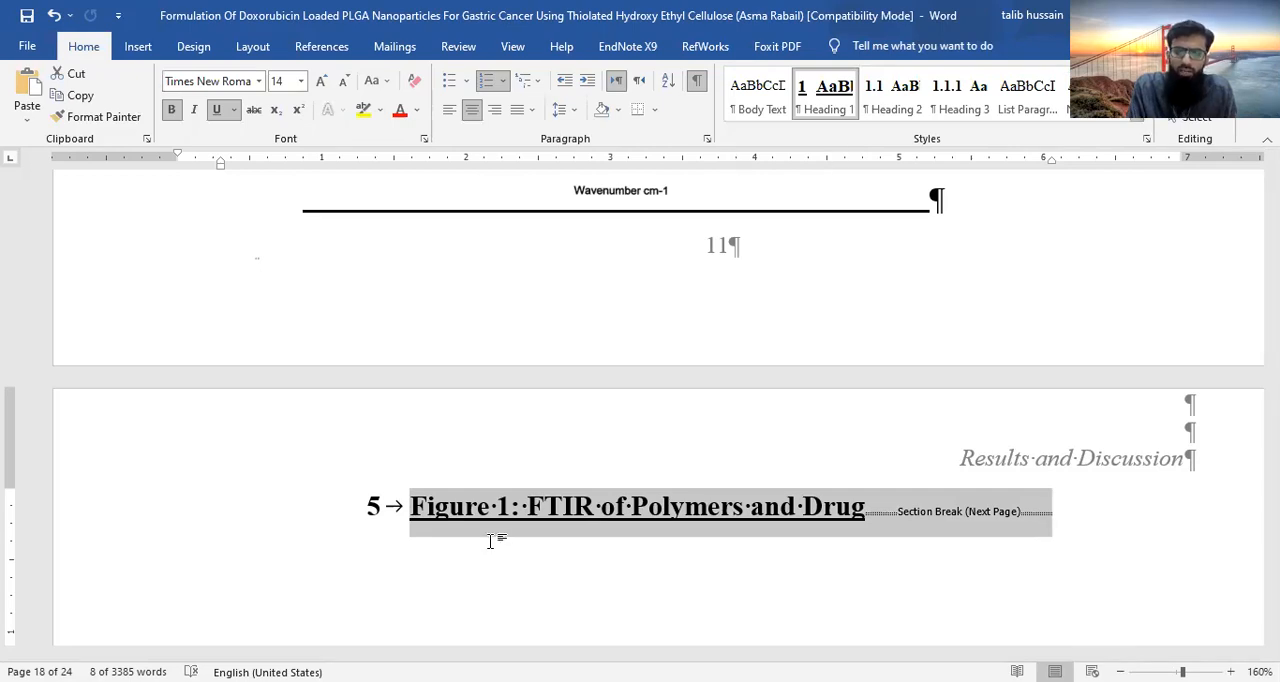
key("ctrl+shift+n")
left_click(330, 505)
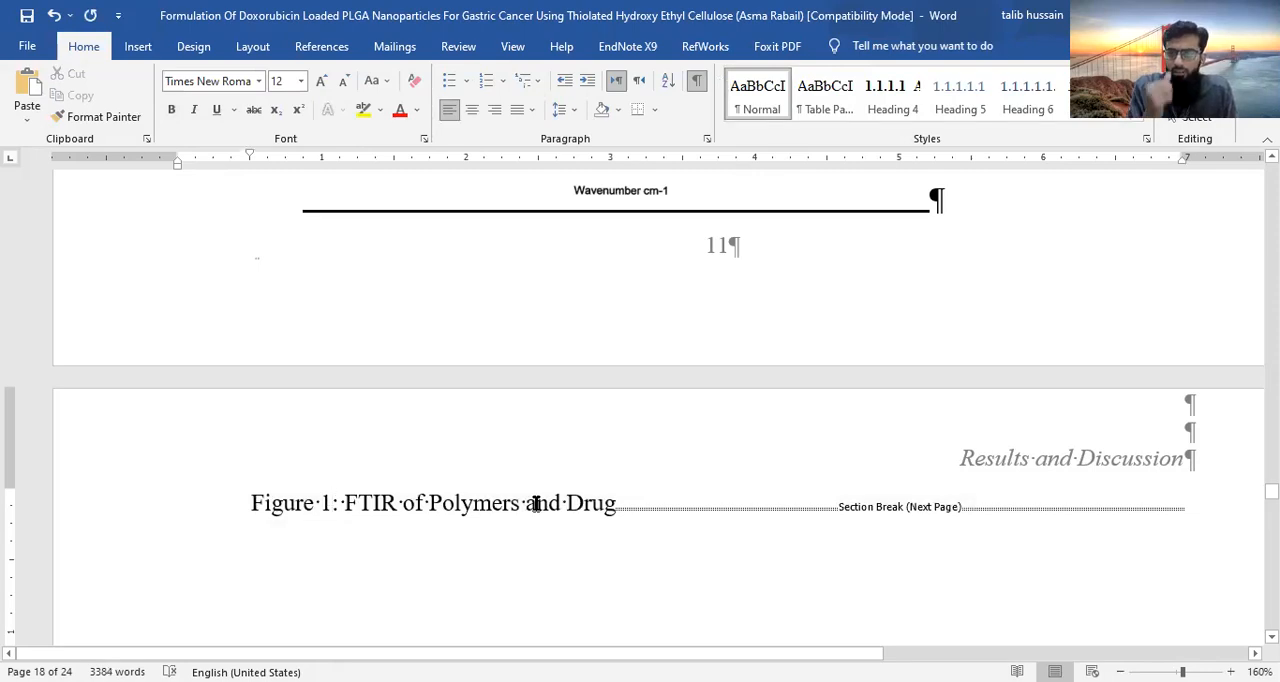
Start a Figure caption on the old FTIR caption line, with chapter numbers based on Heading 1 and a period separator
left_click(330, 47)
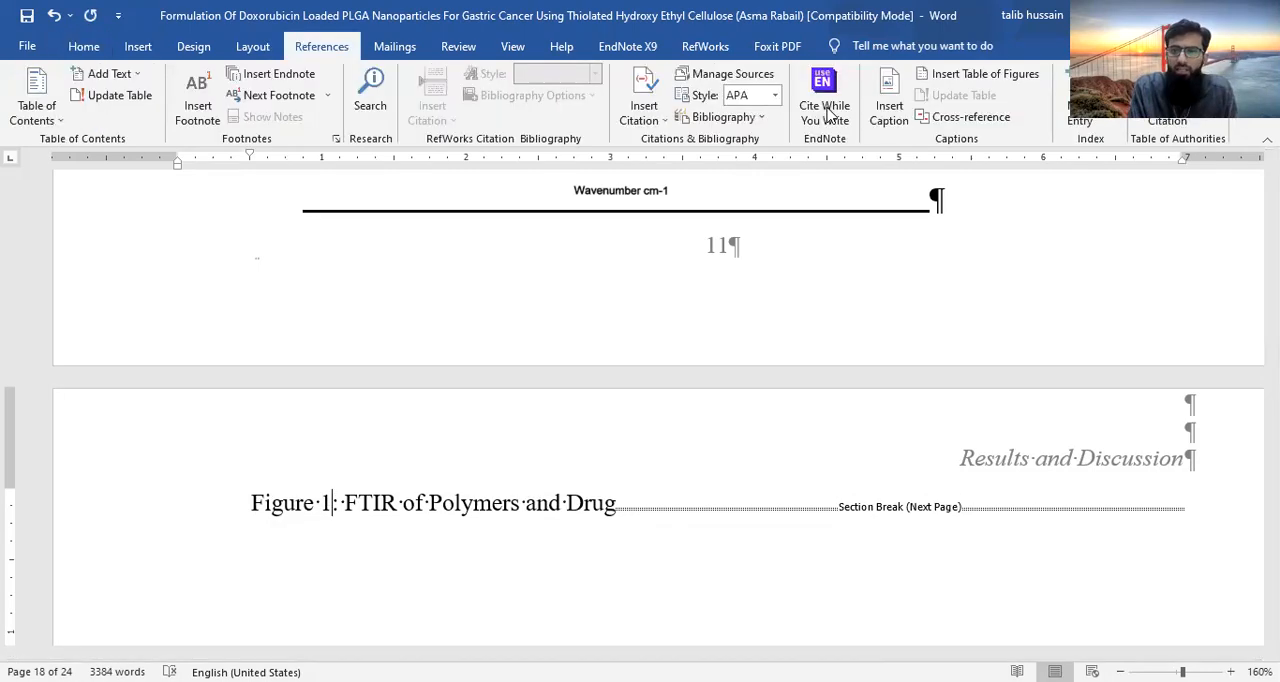
left_click(897, 100)
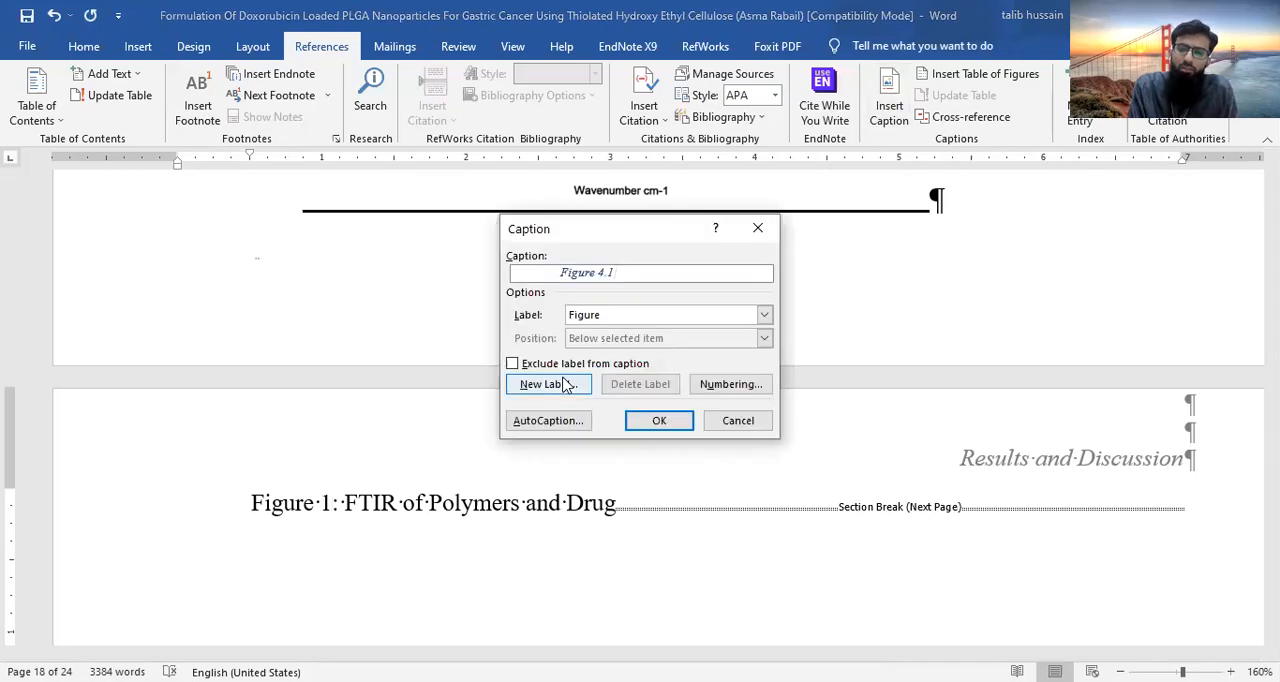
left_click(720, 382)
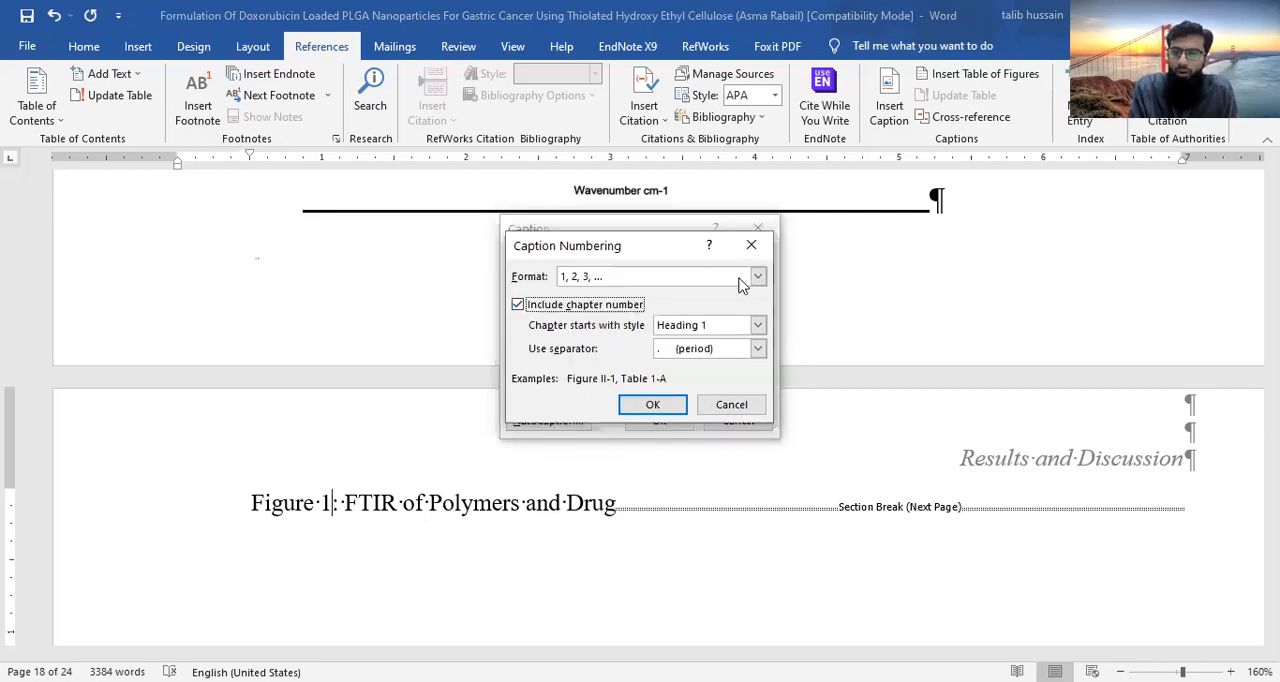
left_click(758, 349)
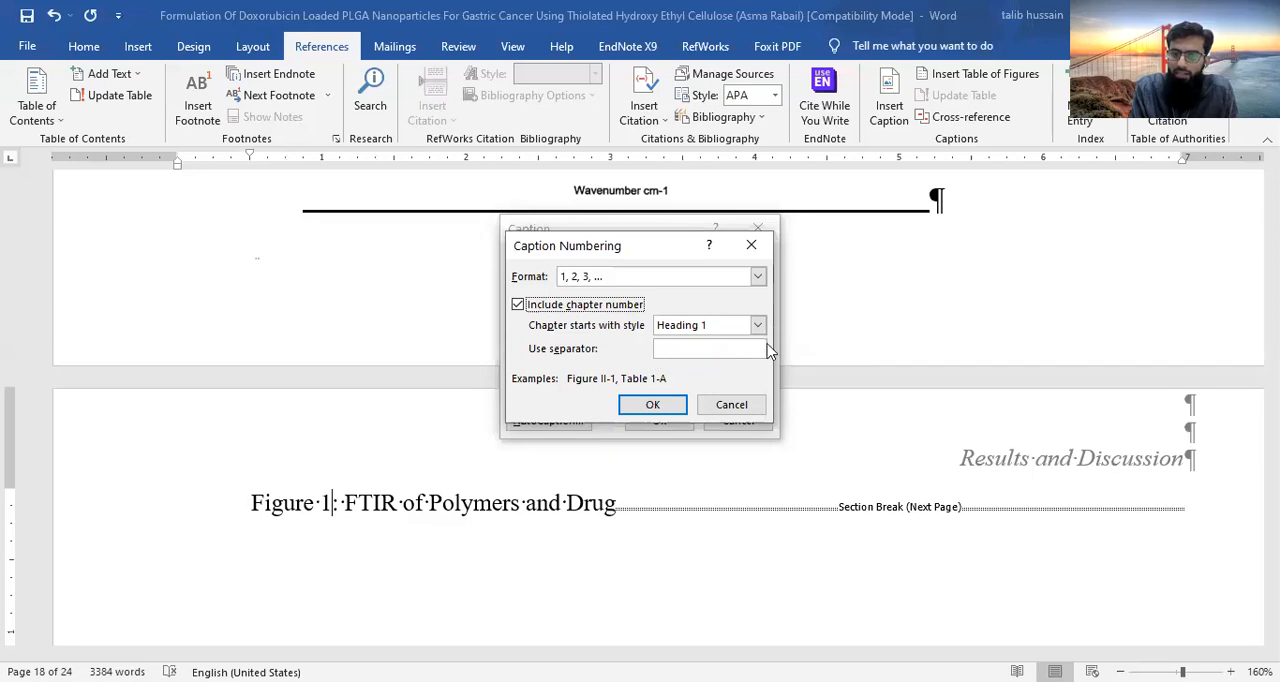
left_click(757, 348)
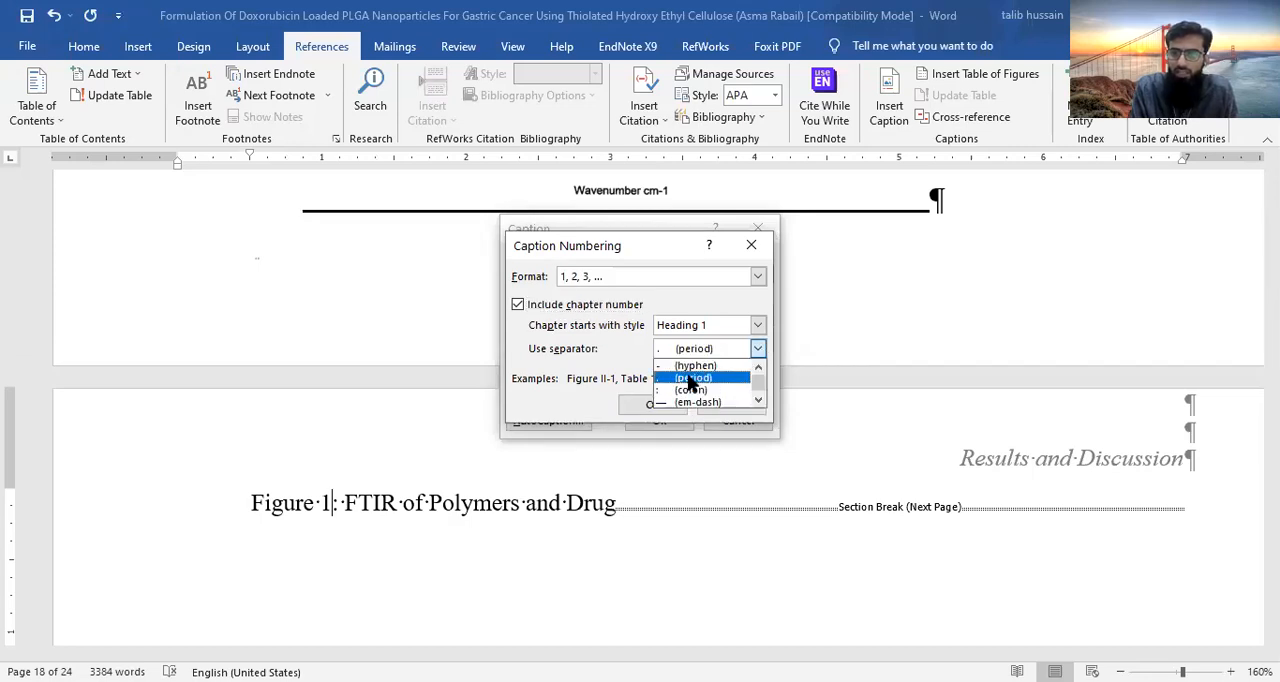
left_click(692, 378)
left_click(652, 406)
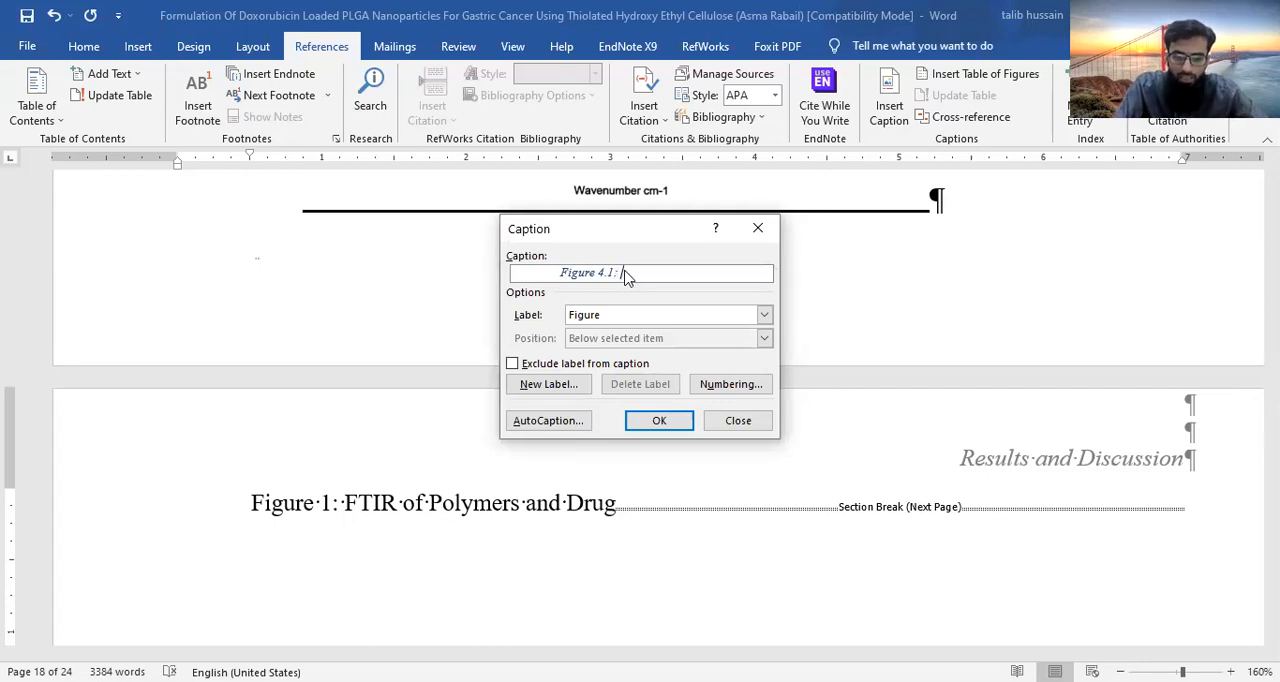
Enter "FTIR of polymer and drug" after the figure number and insert the caption
type("Fti")
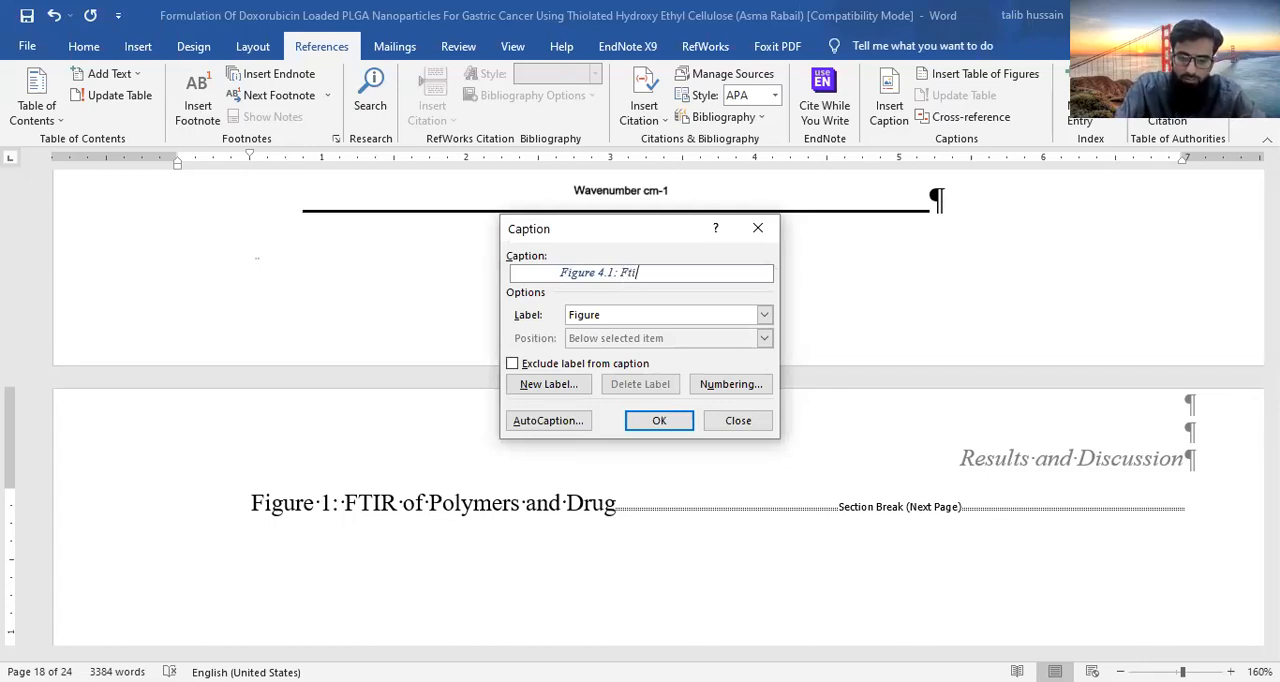
type("r")
key("BackSpace")
key("BackSpace")
key("BackSpace")
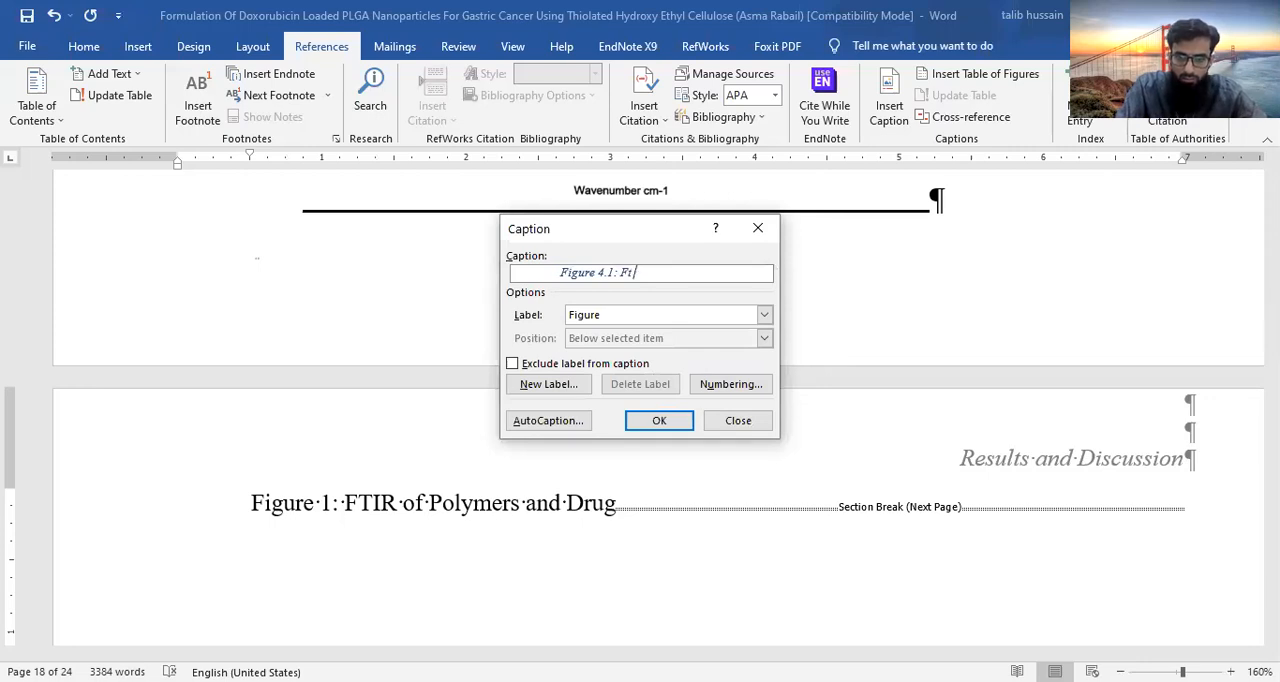
key("BackSpace")
type("TI")
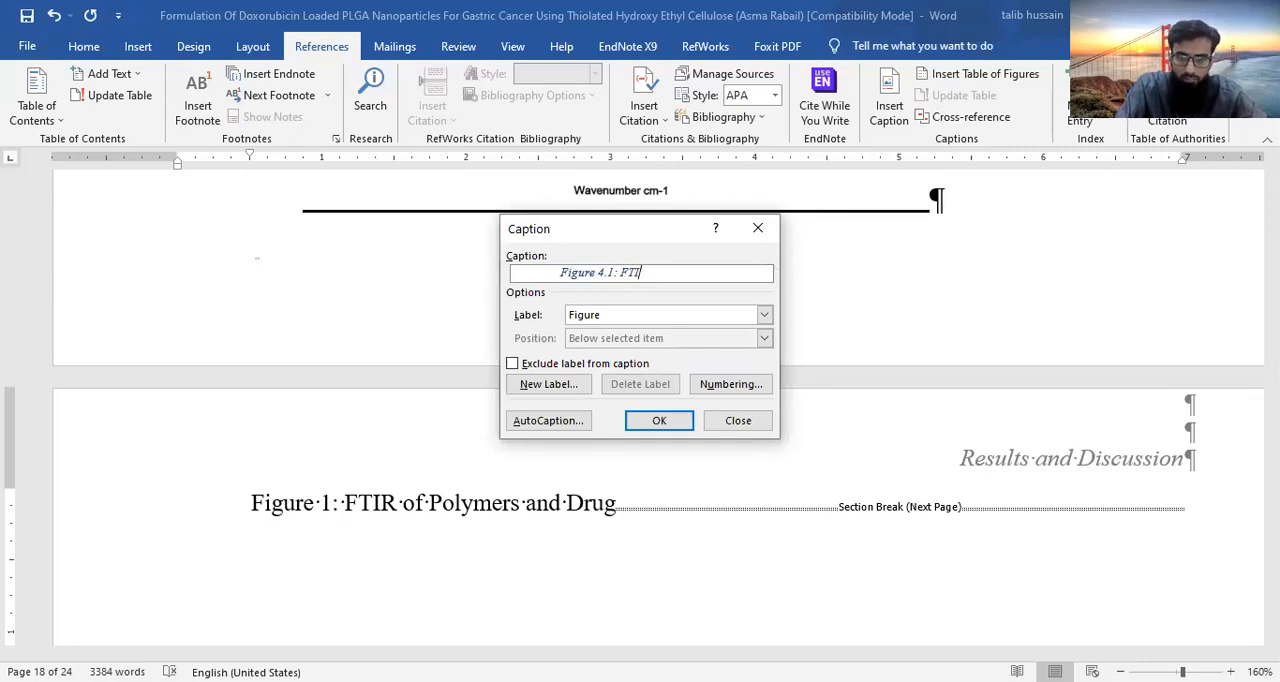
type("R of p")
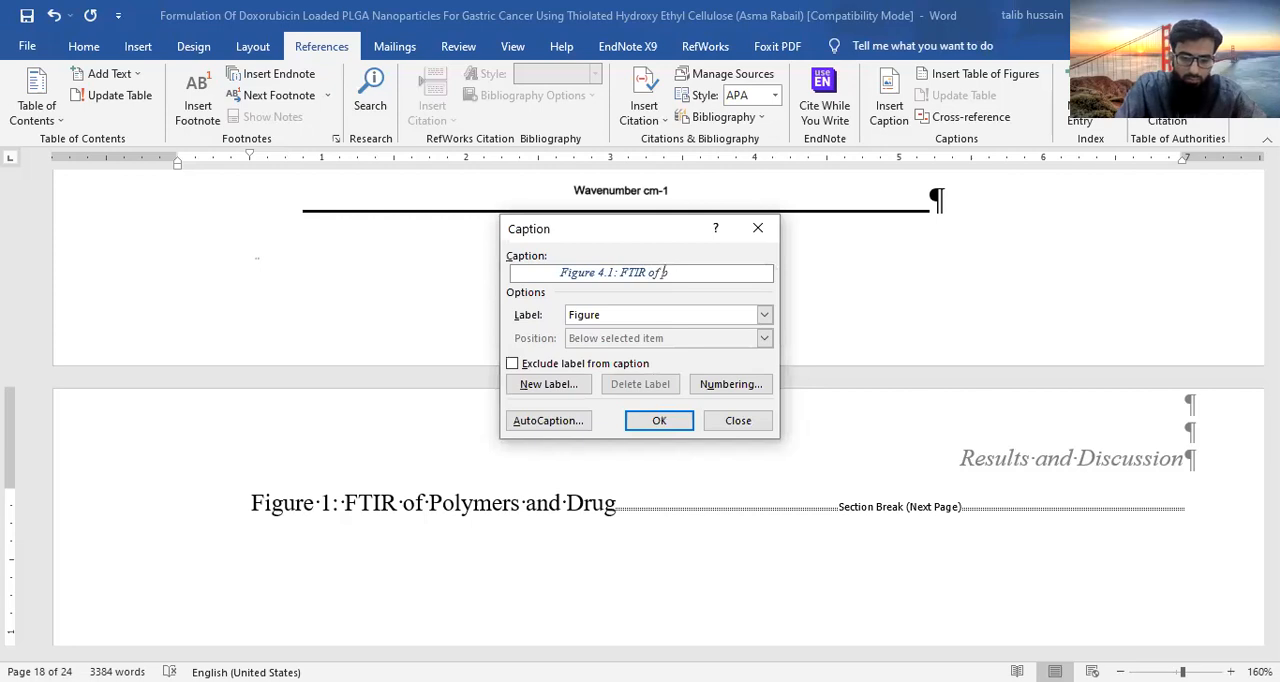
type("olymer and dru")
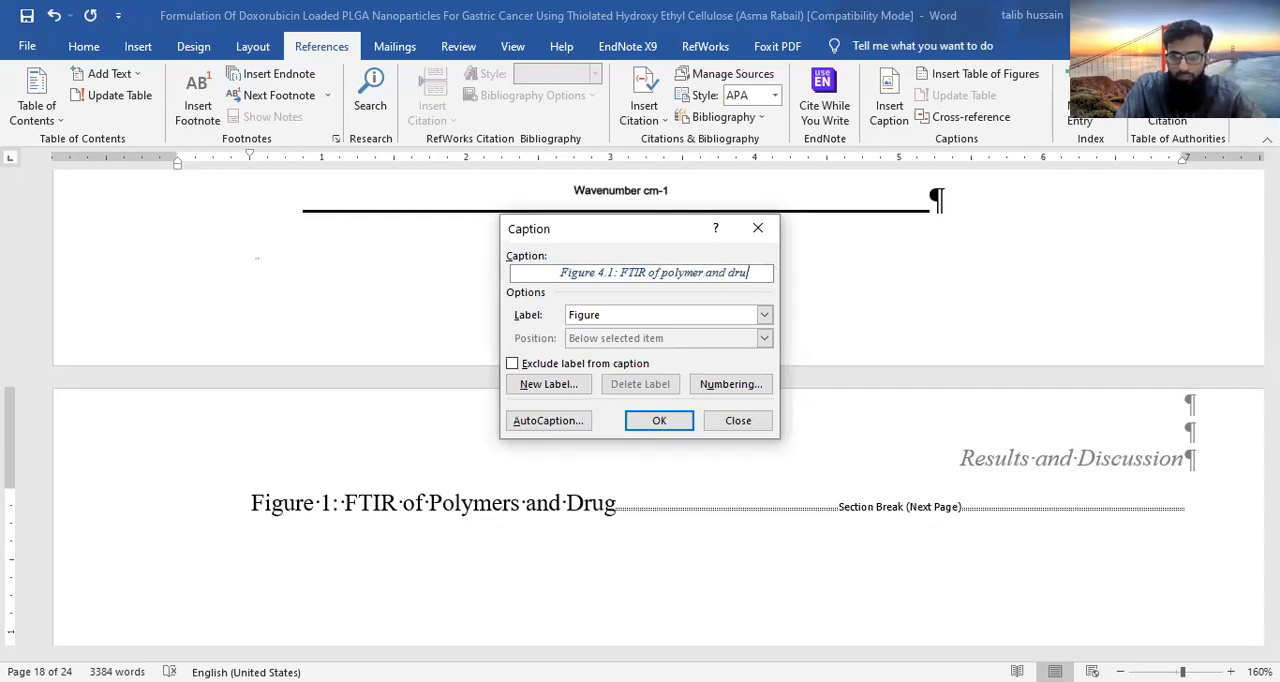
type("g")
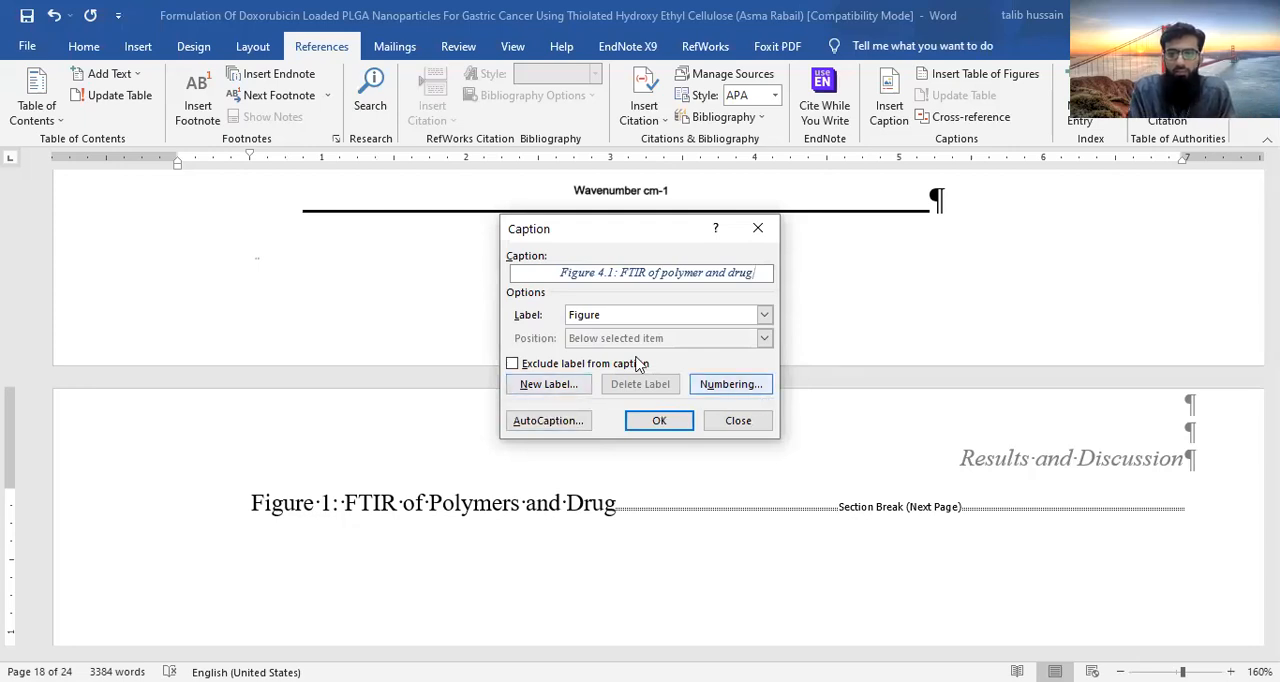
left_click(664, 424)
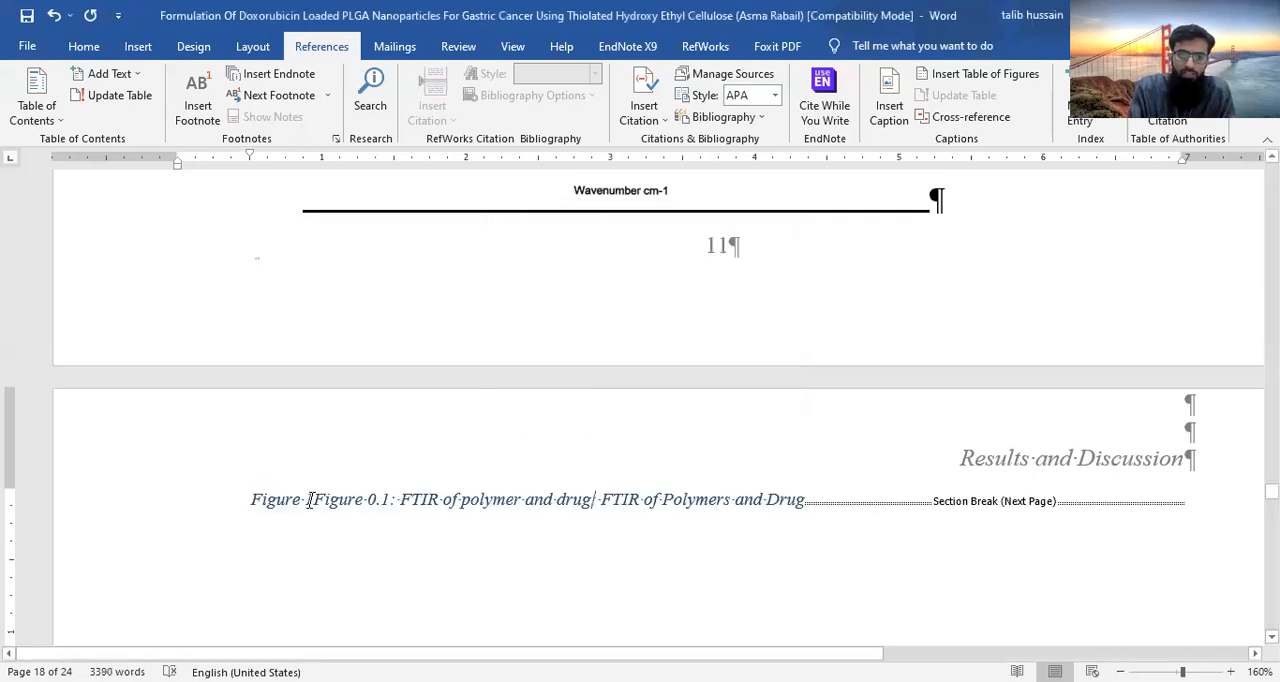
Delete the old word "Figure" and its space in front of the inserted caption
key("BackSpace")
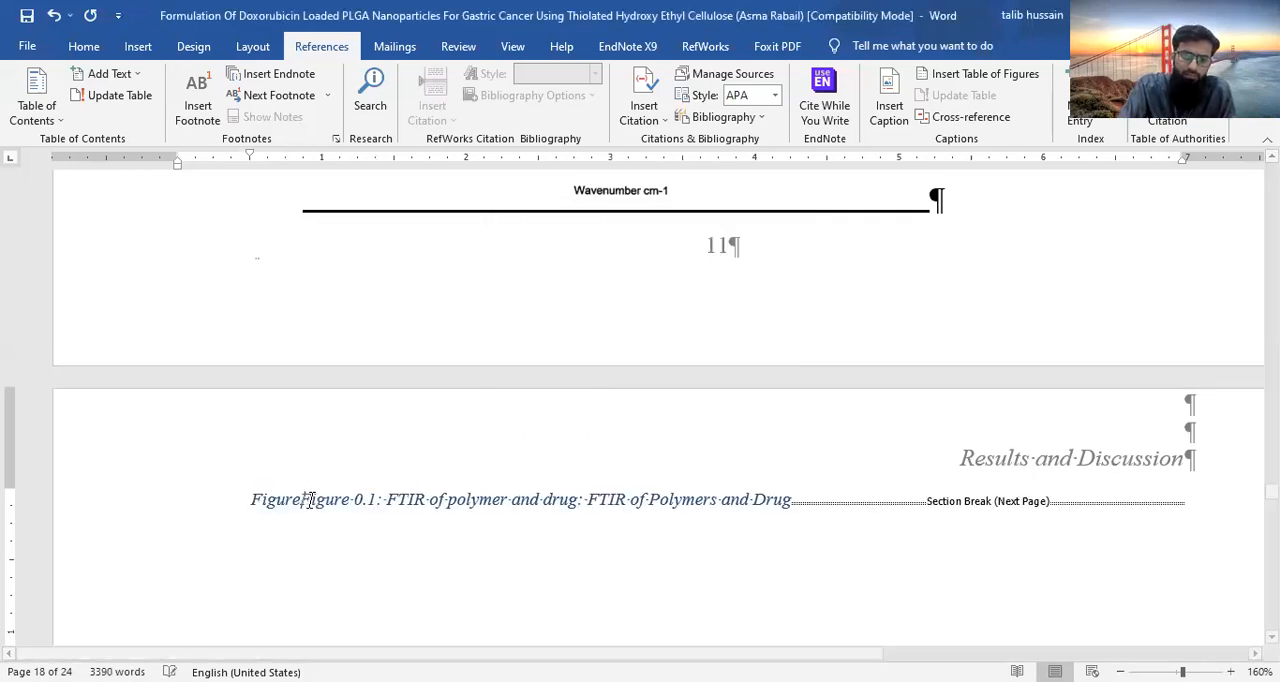
key("BackSpace")
key("BackSpace")
key("BackSpace")
key("BackSpace")
key("BackSpace")
key("BackSpace")
key("BackSpace")
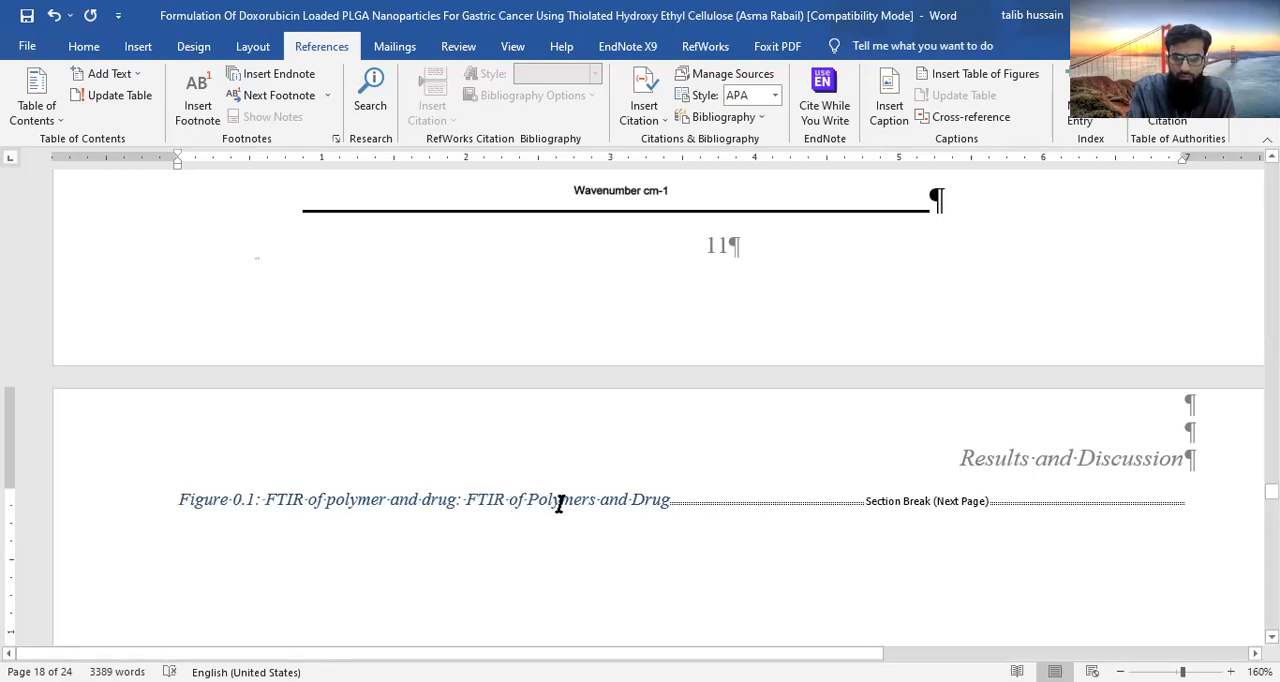
Delete the leftover colon and old "FTIR of Polymers and Drug" text following the inserted caption
left_click(466, 500)
key("Delete")
key("Delete")
key("ctrl+Delete")
key("ctrl+Delete")
key("ctrl+Delete")
key("ctrl+Delete")
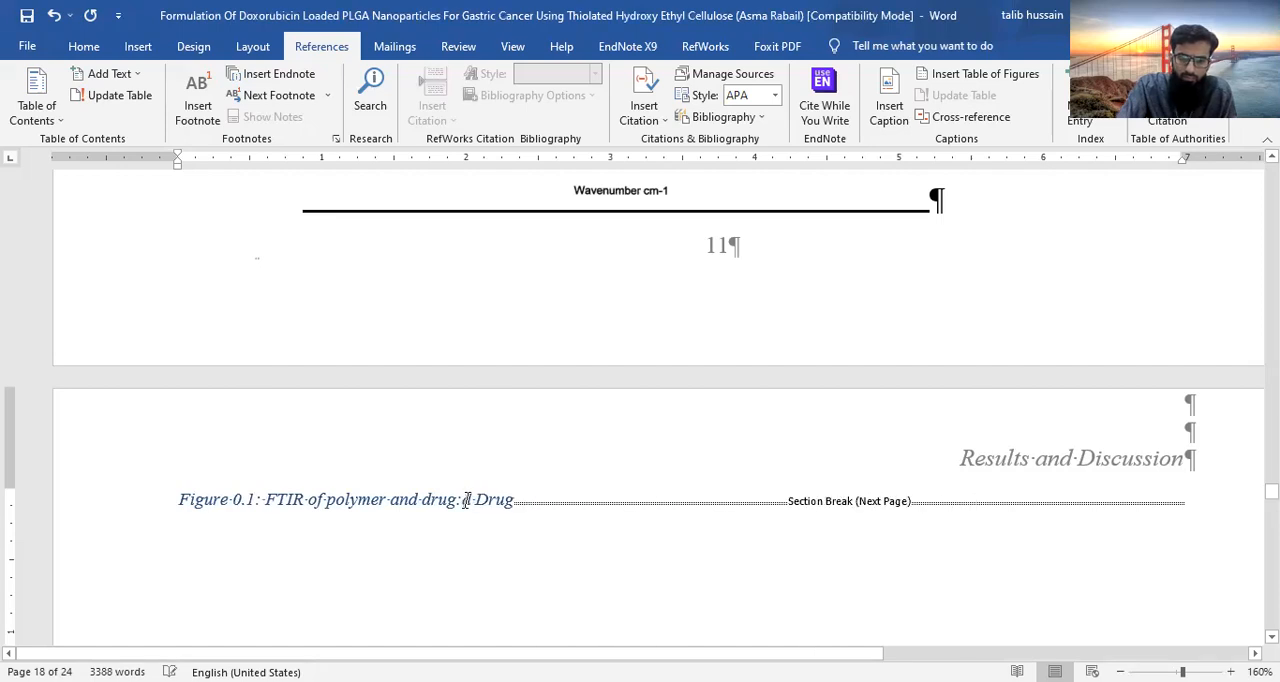
key("ctrl+Delete")
key("BackSpace")
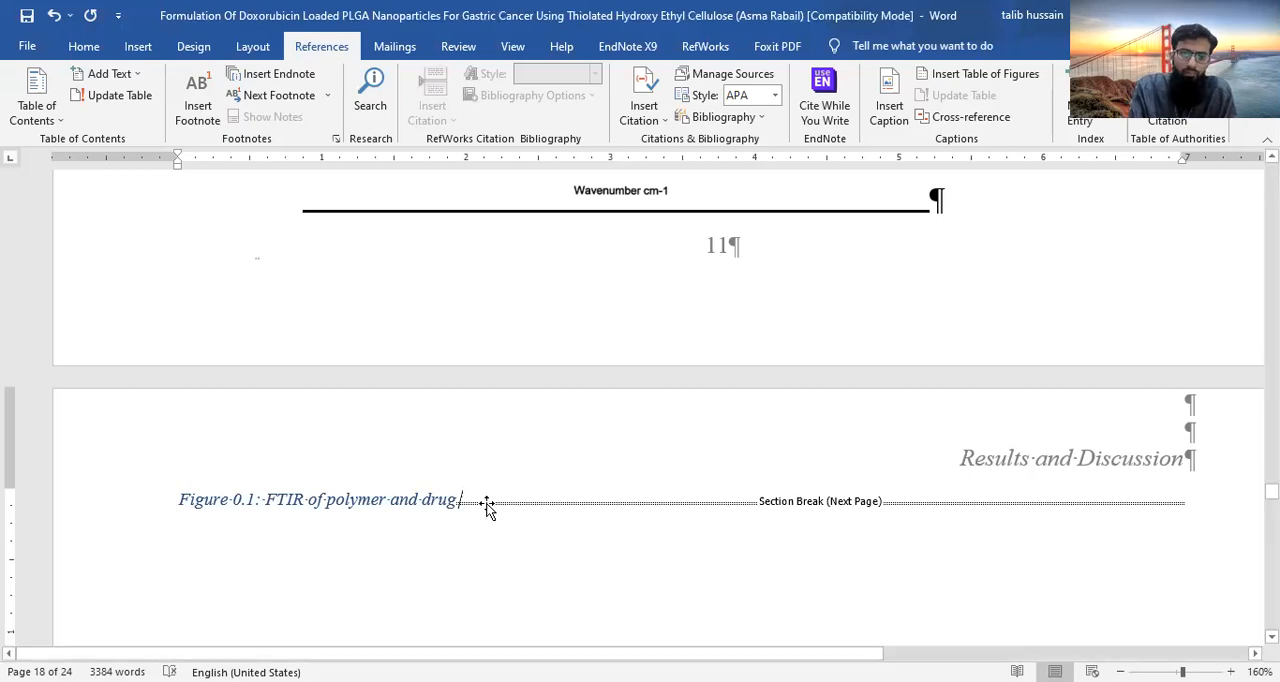
Modify the Caption style to 12 pt Times New Roman italic, automatic colour, centred, with 1.5 line spacing
scroll(487, 508, "up", 2)
scroll(487, 504, "down", 4)
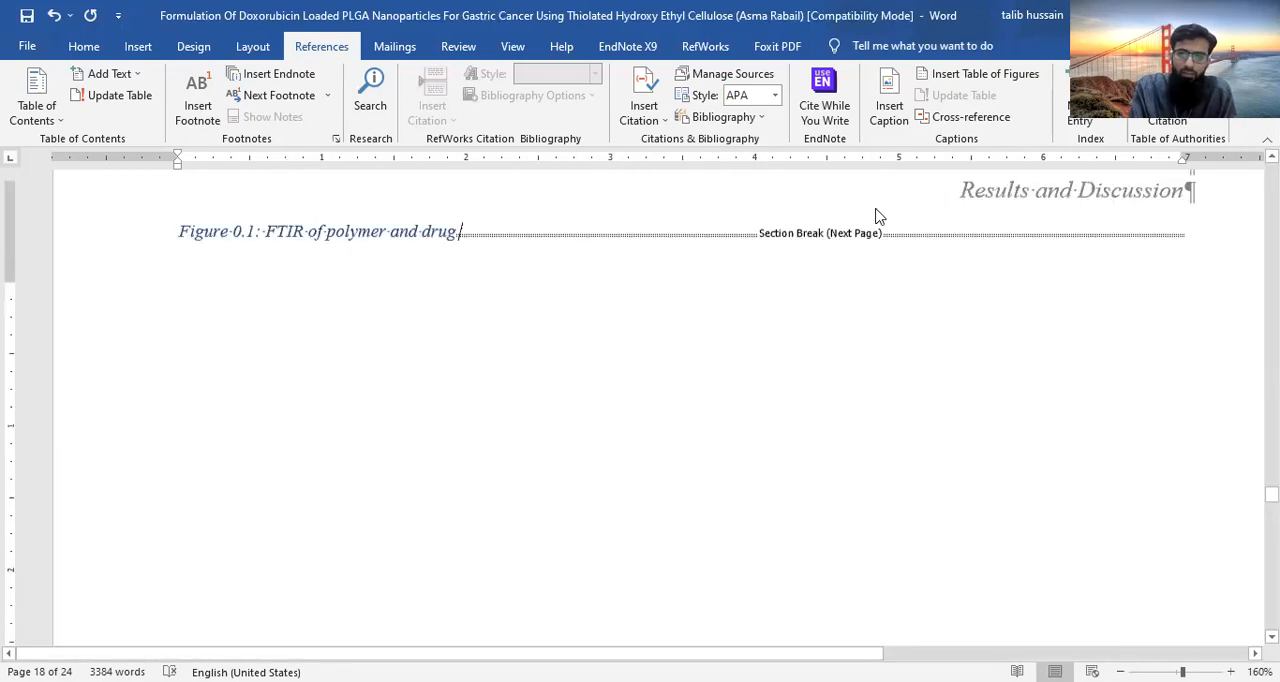
scroll(1079, 126, "up", 1)
left_click(84, 46)
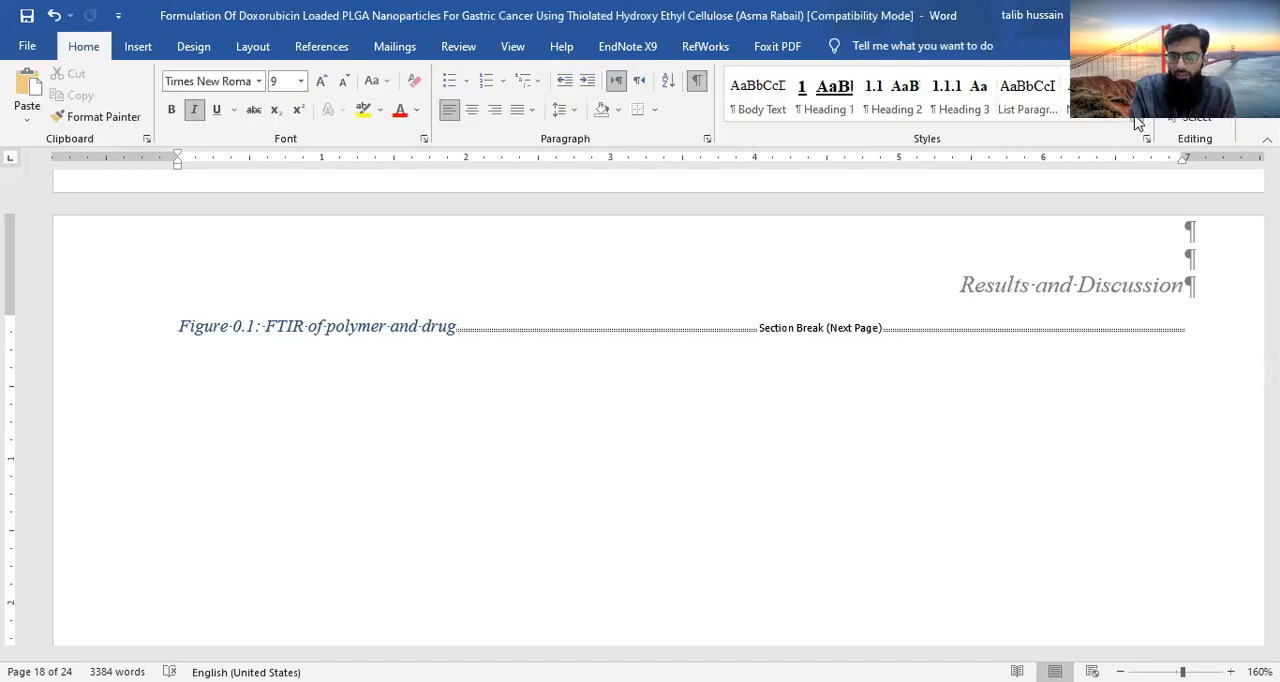
left_click(1137, 115)
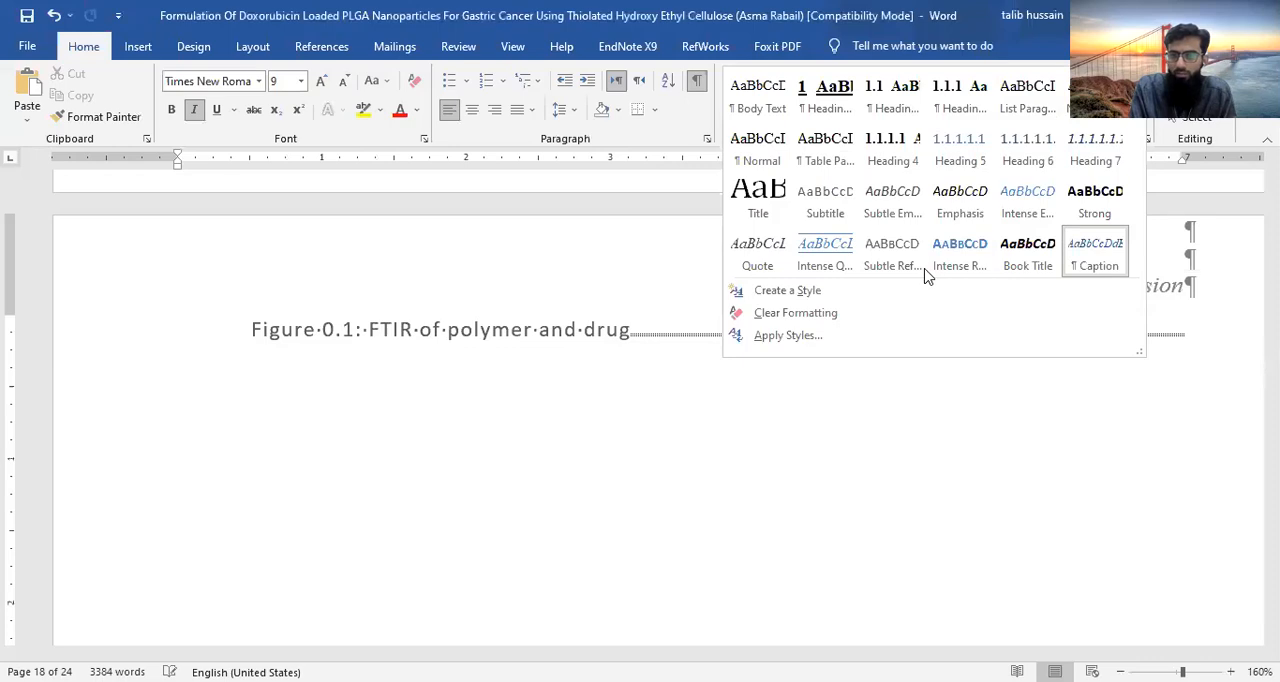
right_click(839, 276)
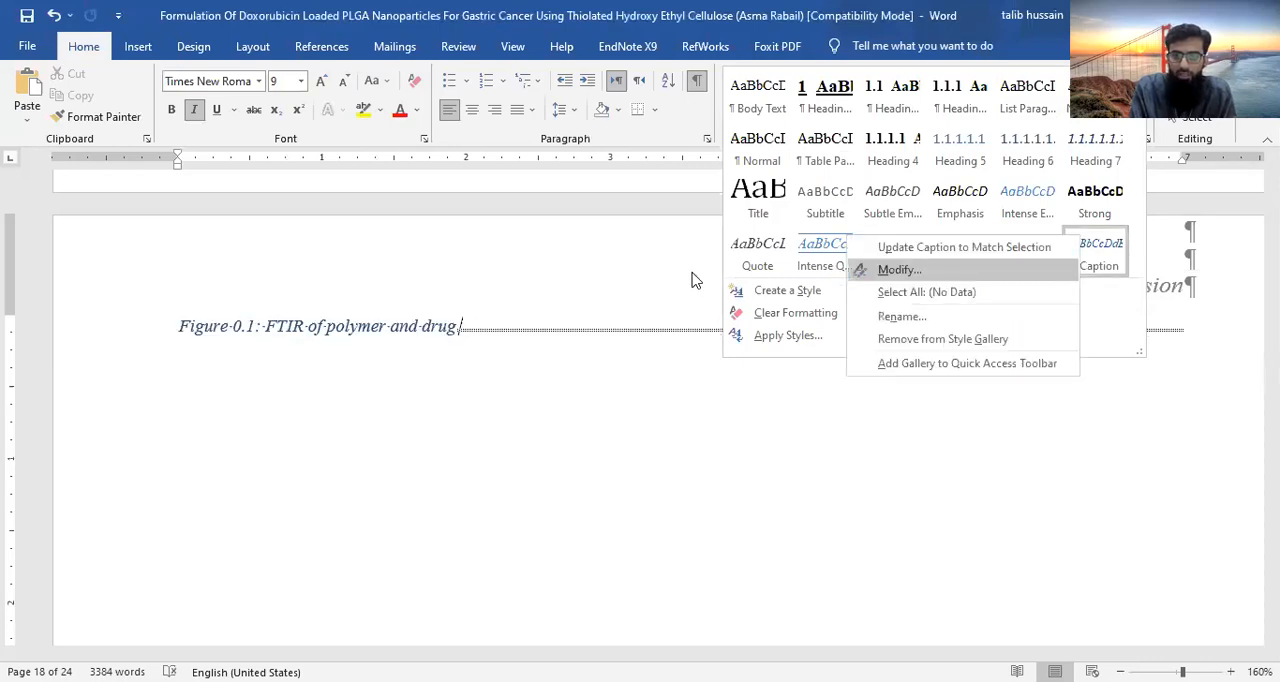
left_click(544, 253)
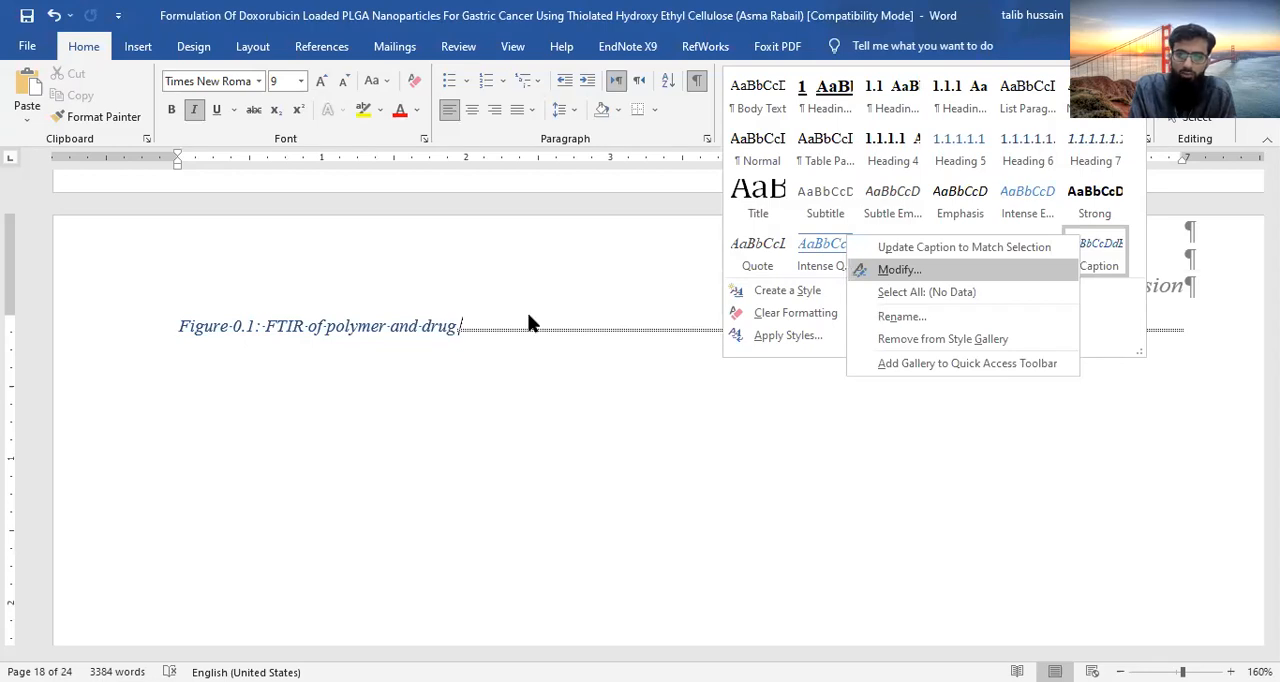
left_click(526, 319)
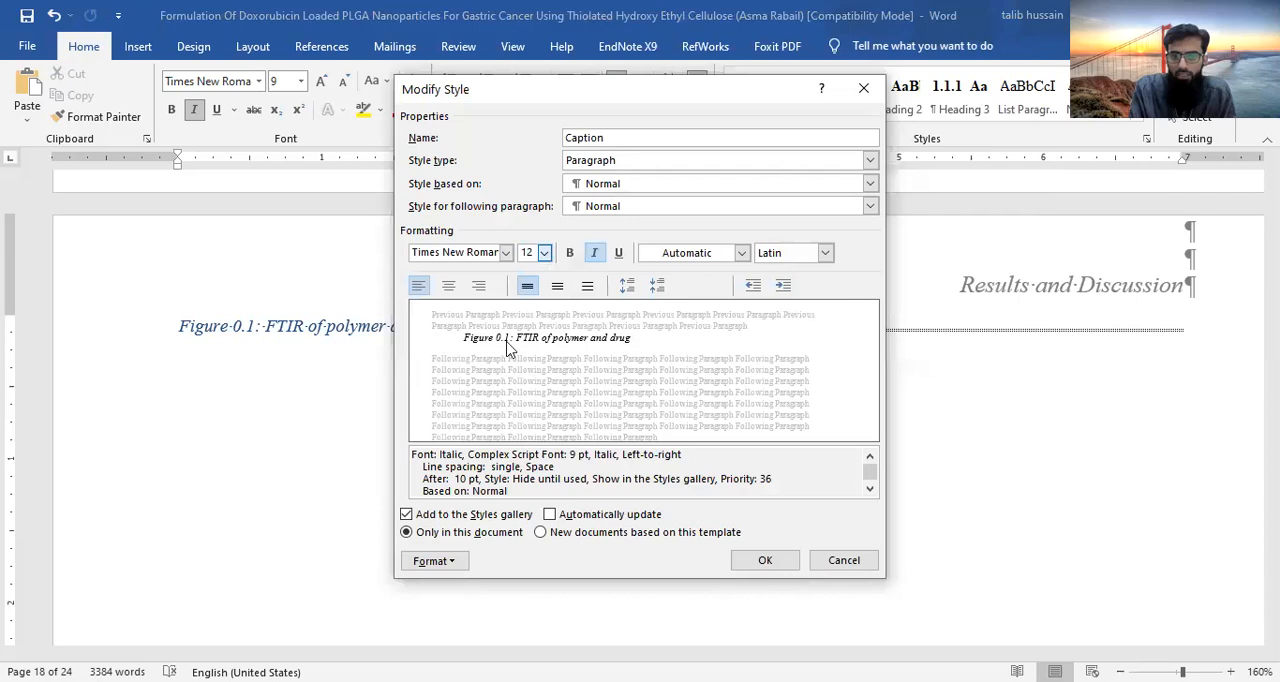
left_click(558, 288)
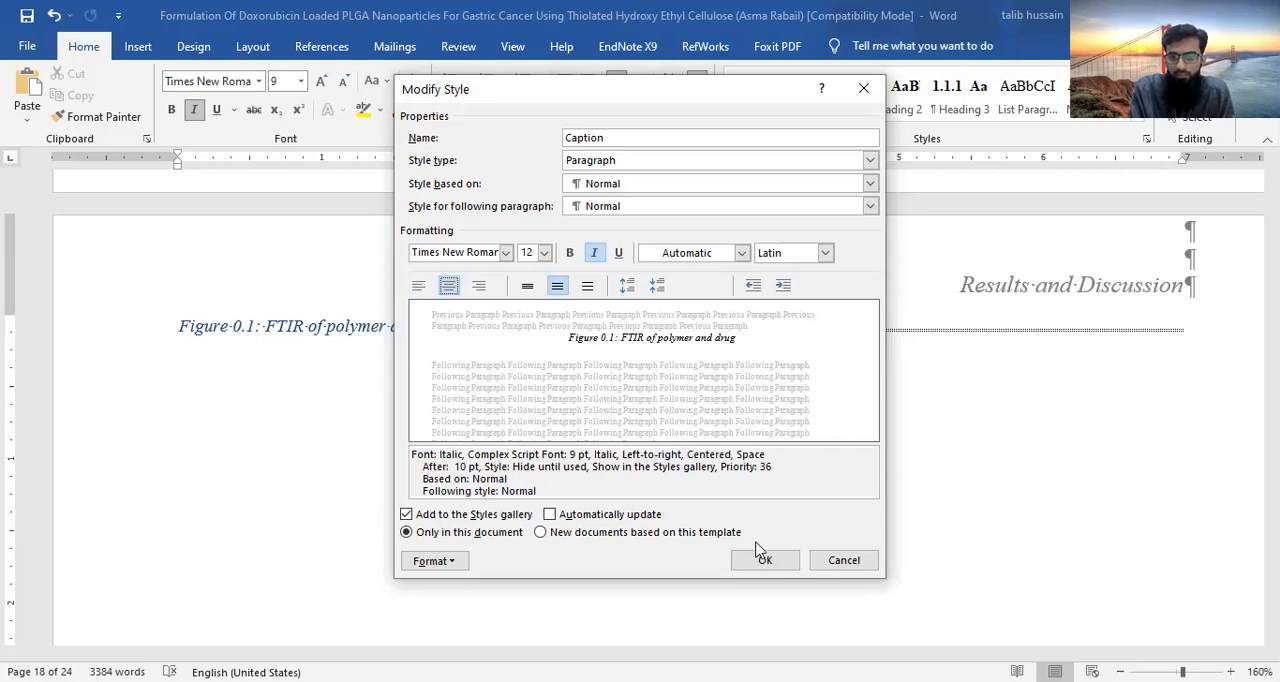
left_click(452, 562)
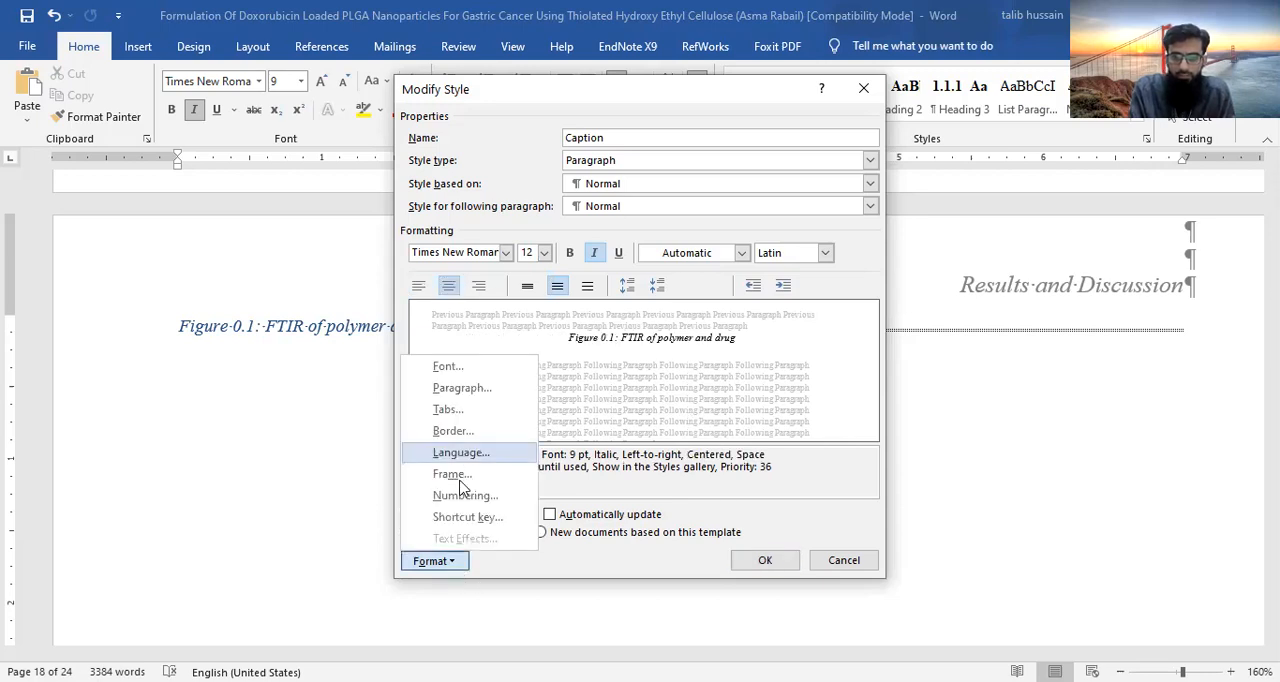
left_click(474, 495)
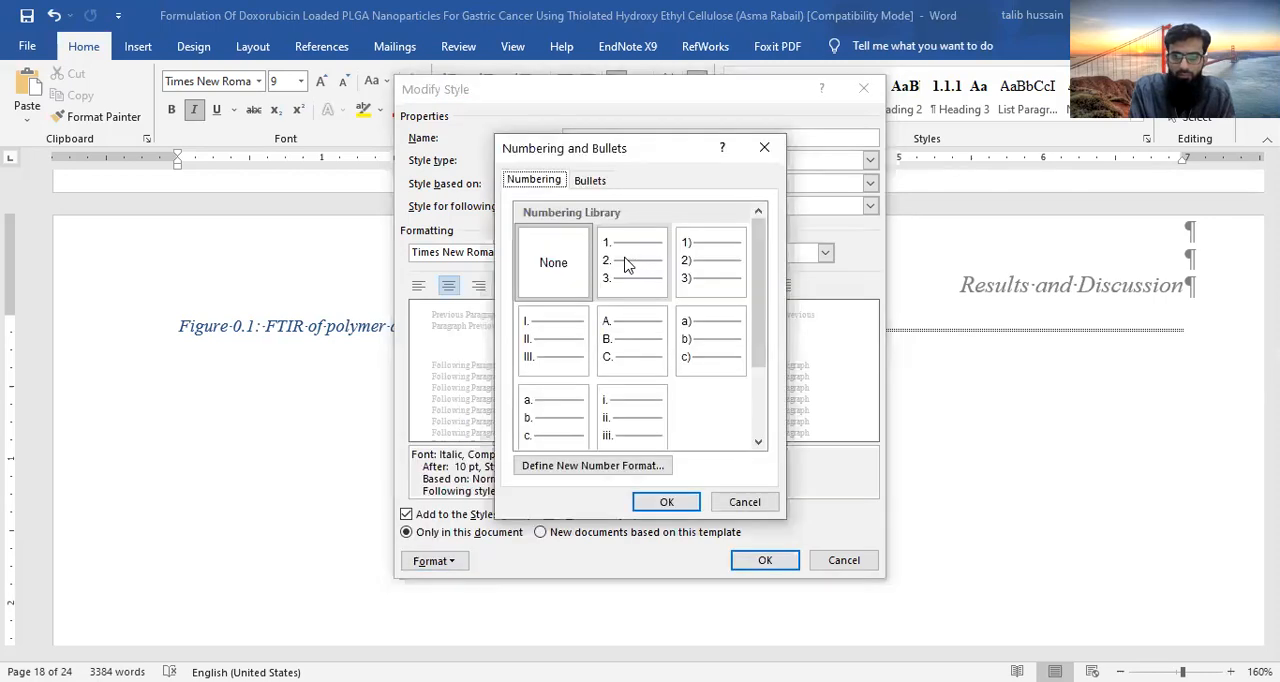
left_click(608, 466)
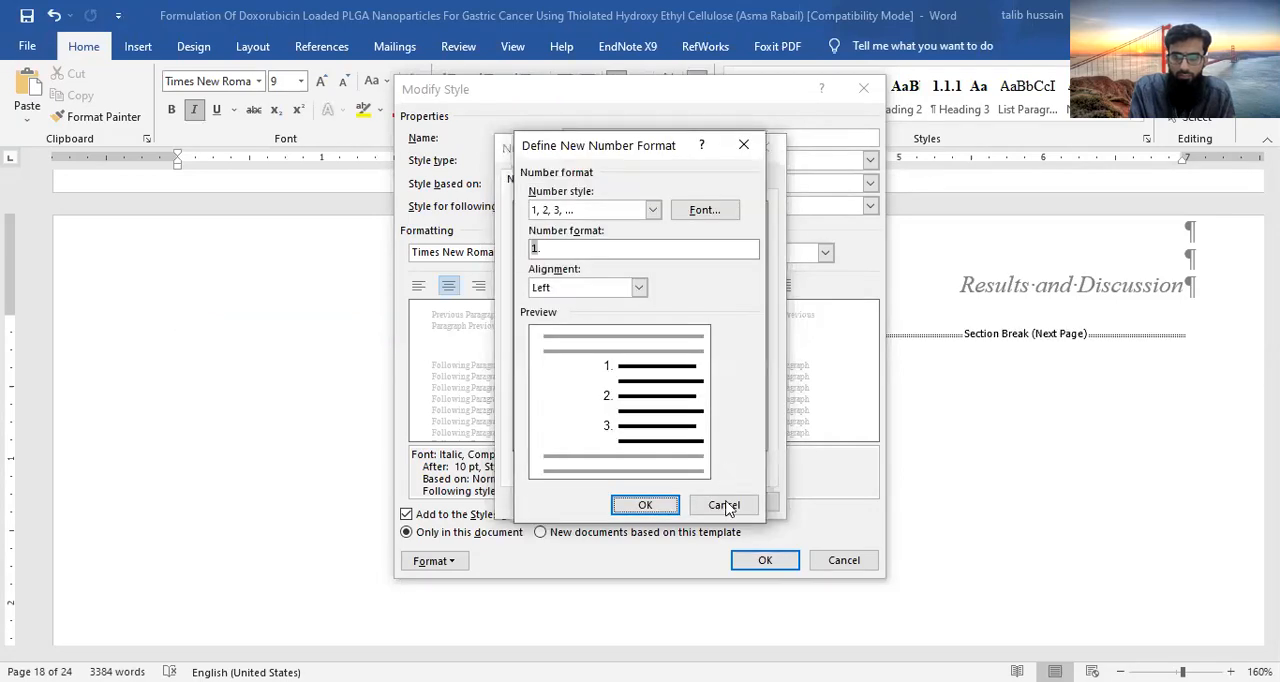
left_click(725, 505)
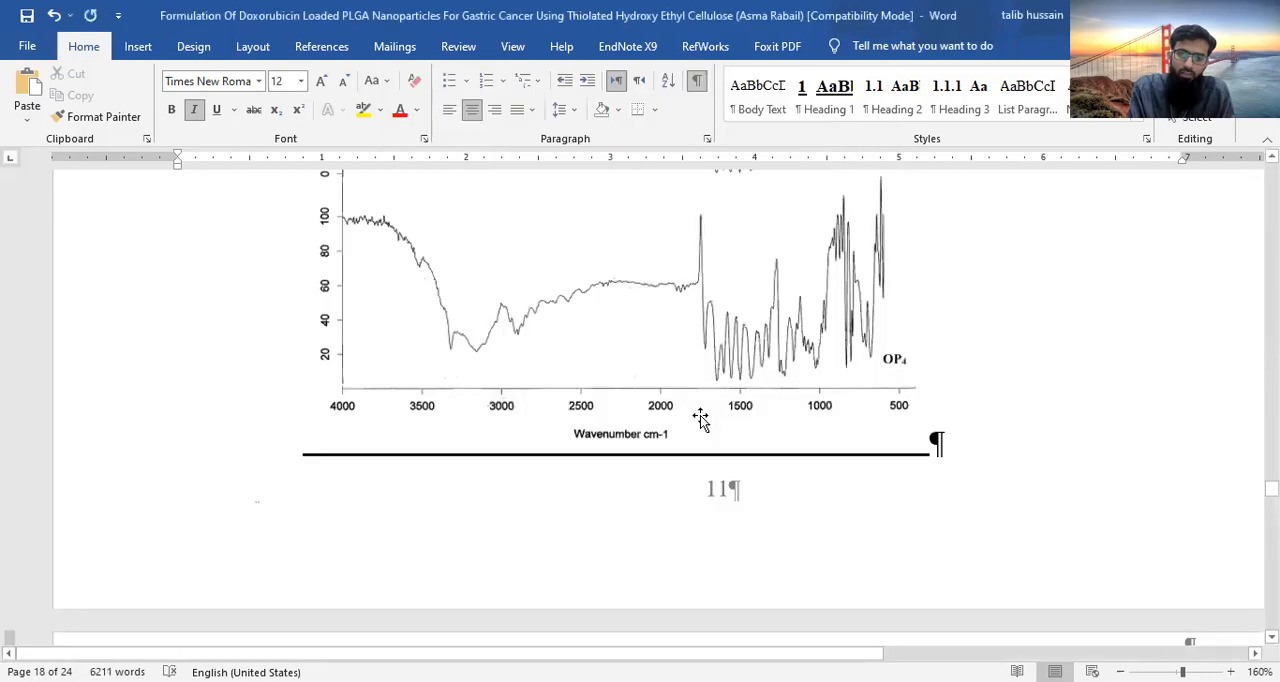
Update the chapter number field in the "FTIR of polymer and drug" figure caption
scroll(703, 416, "up", 15)
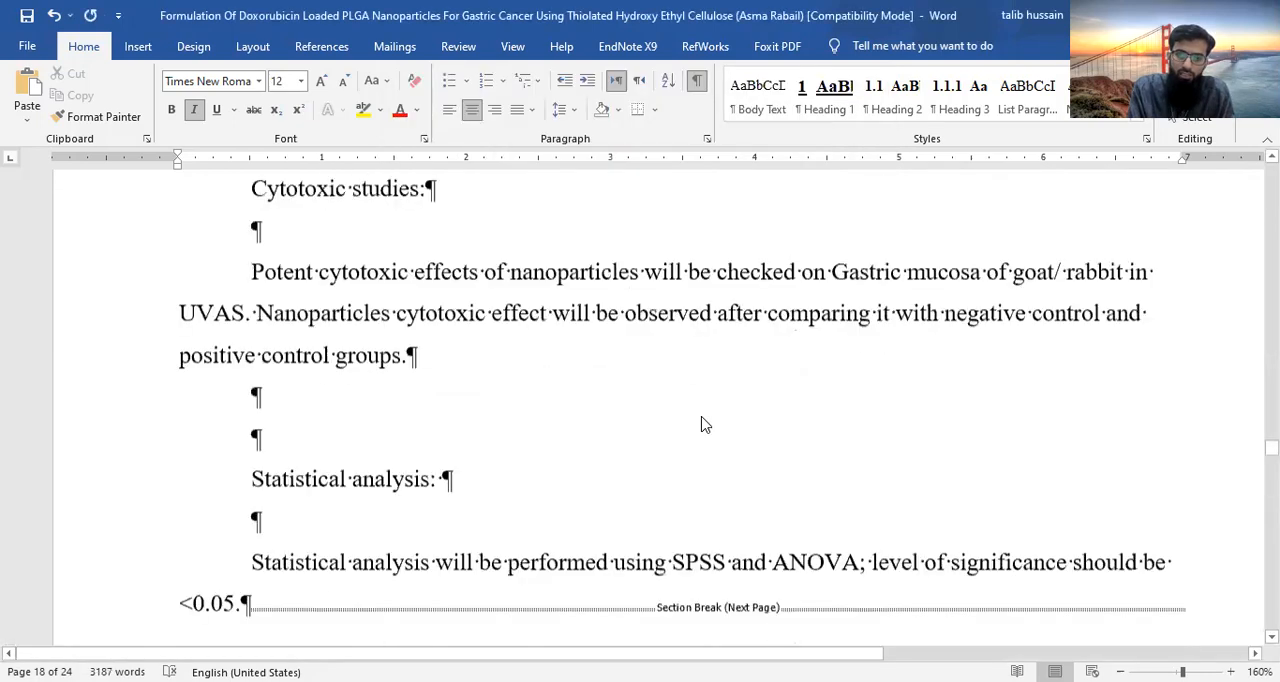
scroll(700, 415, "down", 3)
scroll(592, 590, "down", 2)
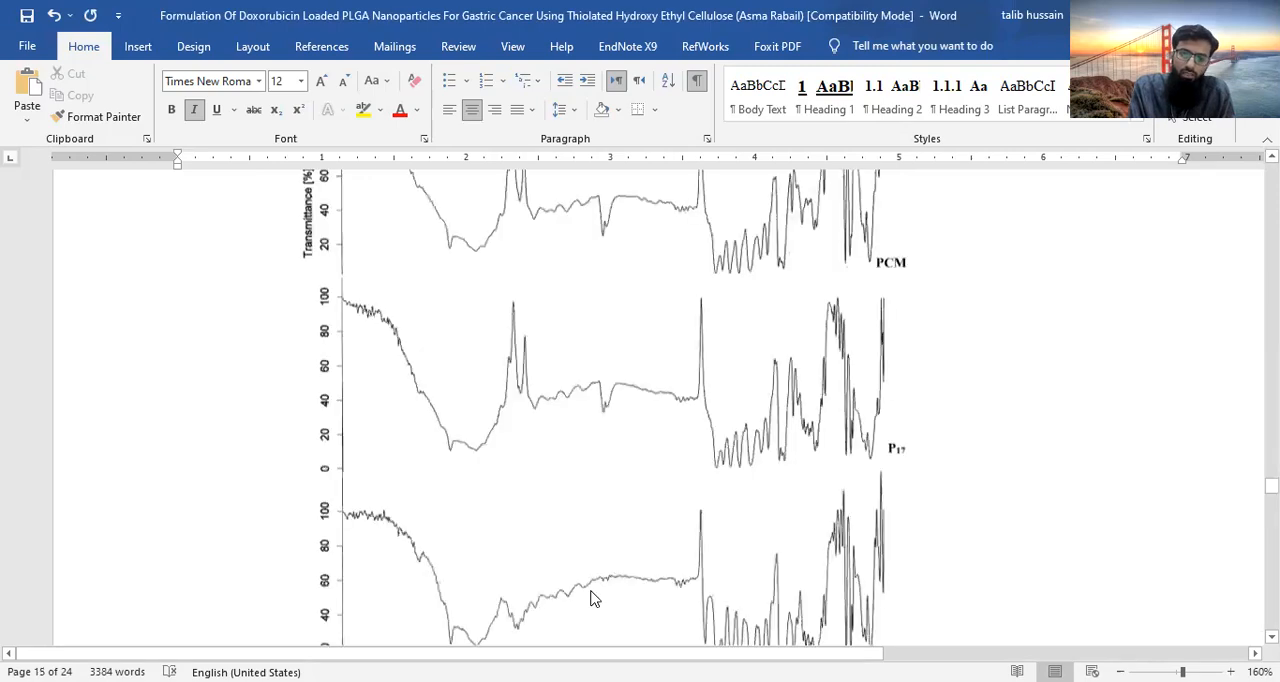
scroll(590, 592, "down", 5)
scroll(578, 397, "down", 2)
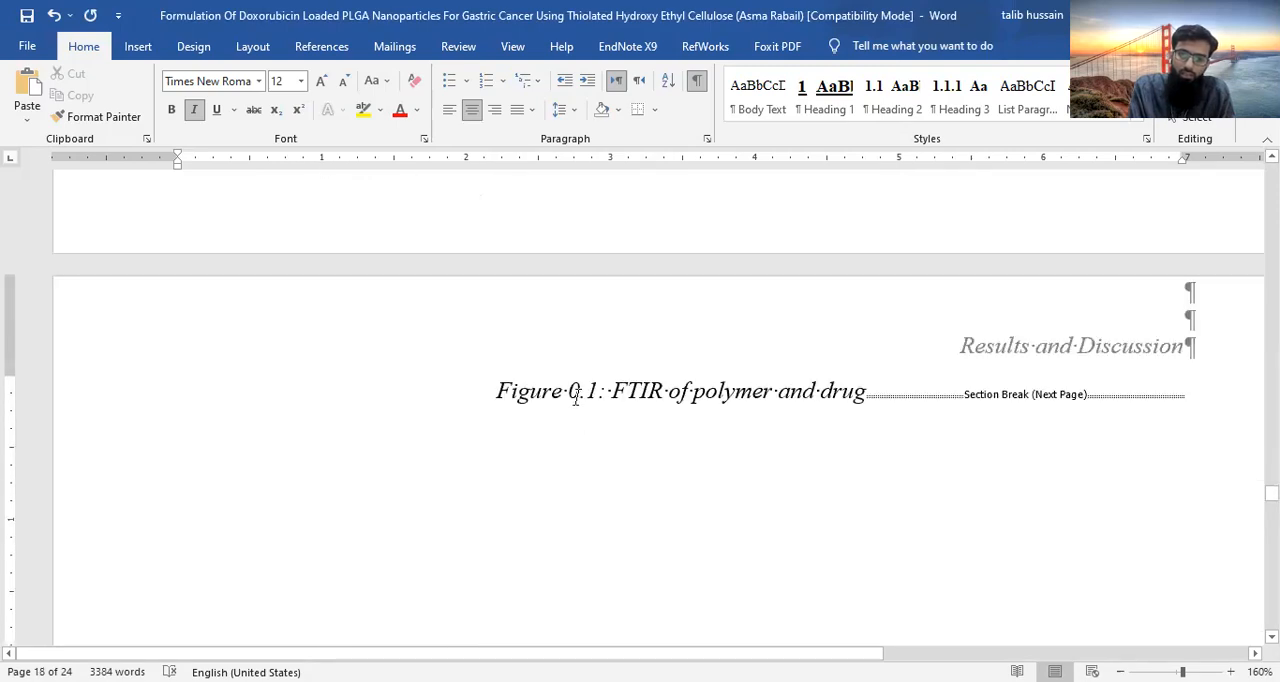
left_click(575, 392)
double_click(575, 392)
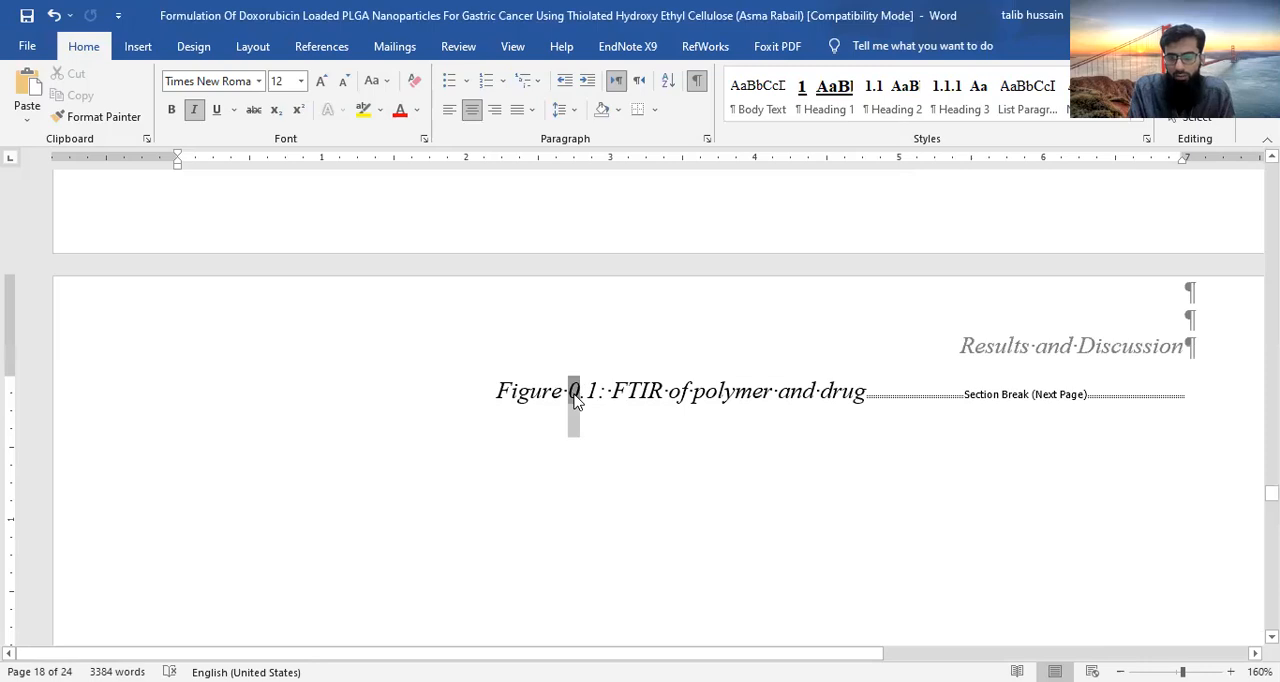
right_click(575, 397)
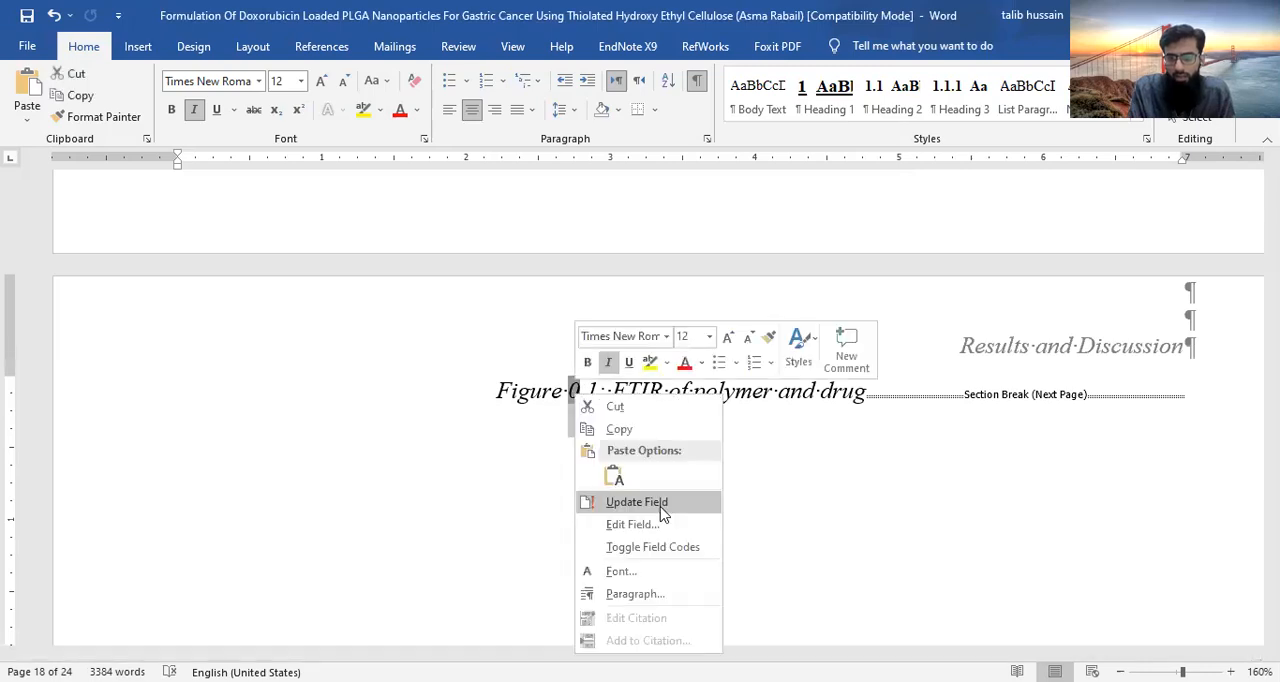
left_click(578, 392)
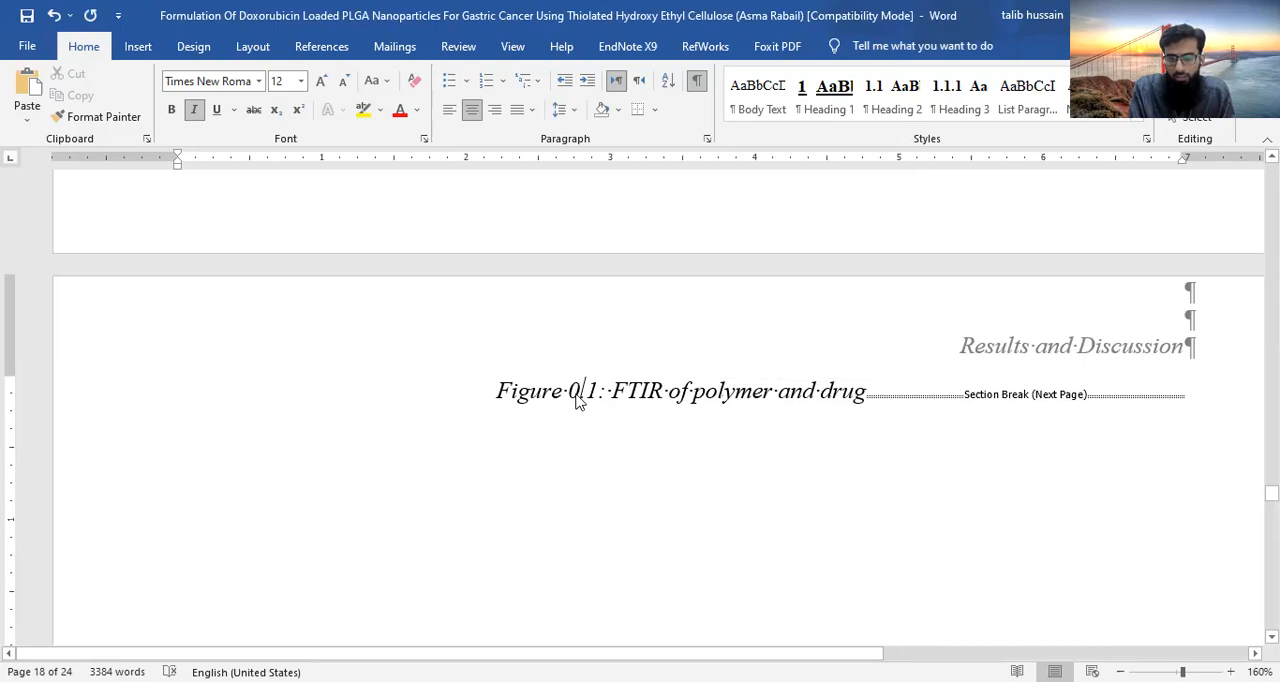
Check the StyleRef field settings of the caption's chapter number, close them without changes, and update the field once more
key("shift+F10")
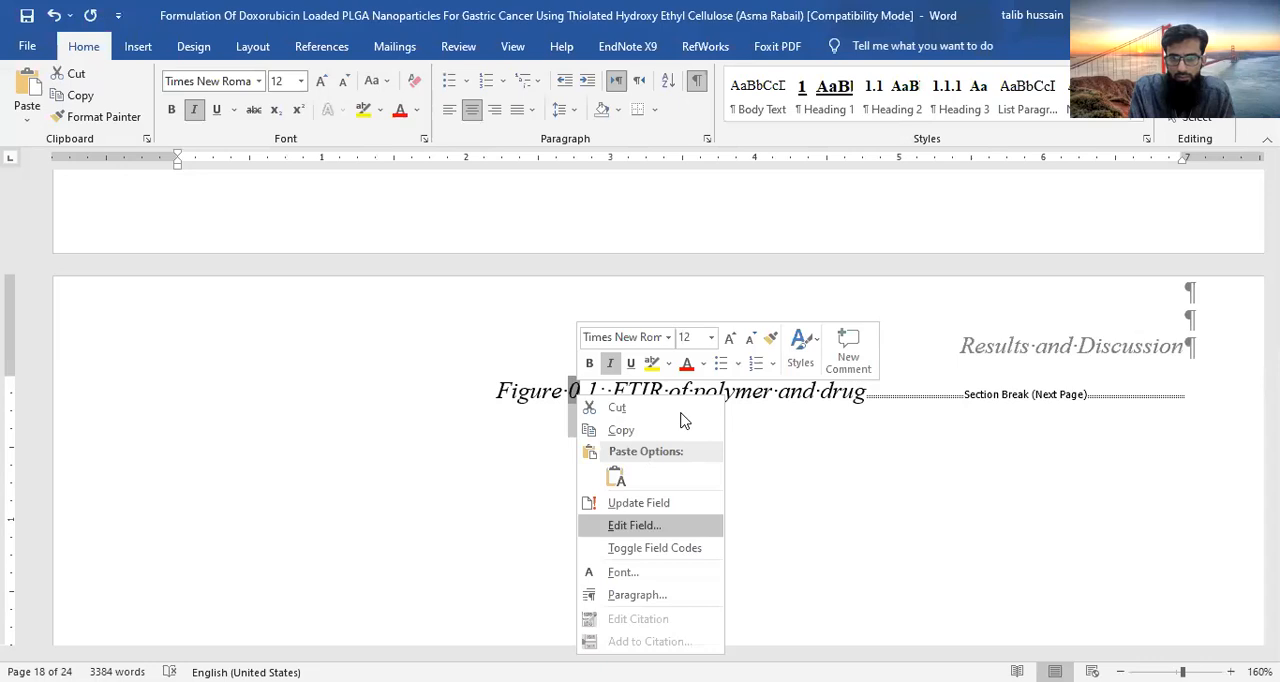
key("Return")
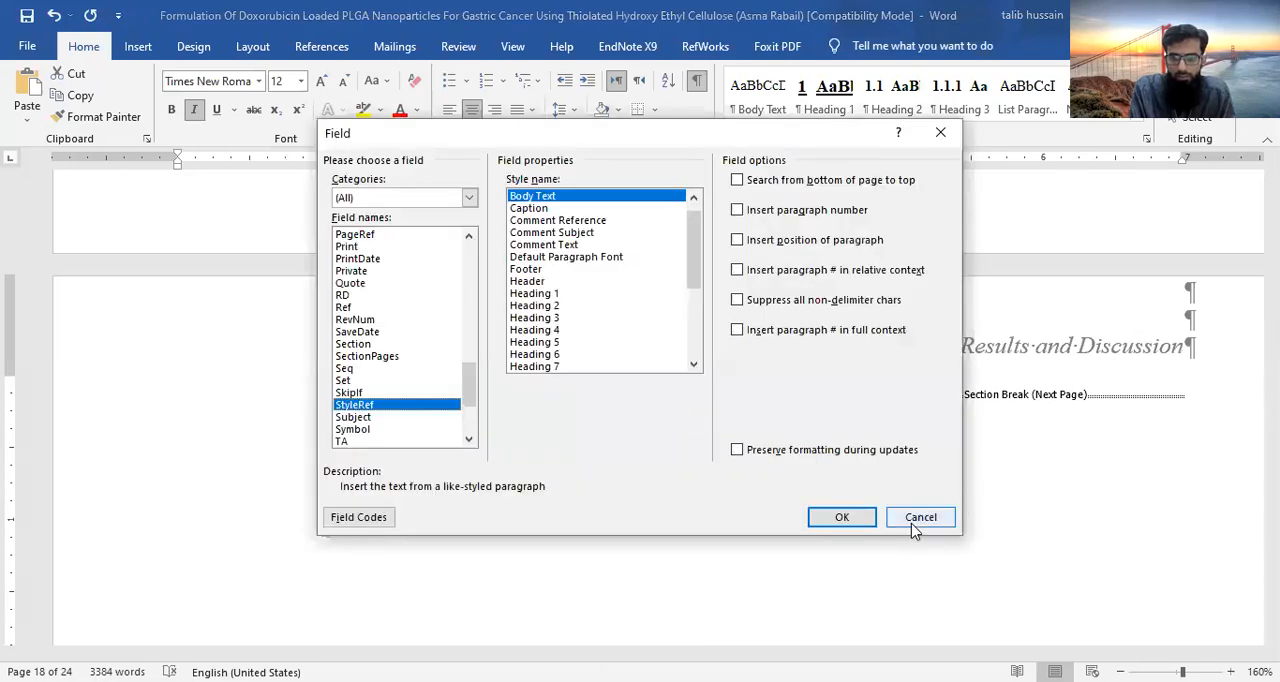
key("Return")
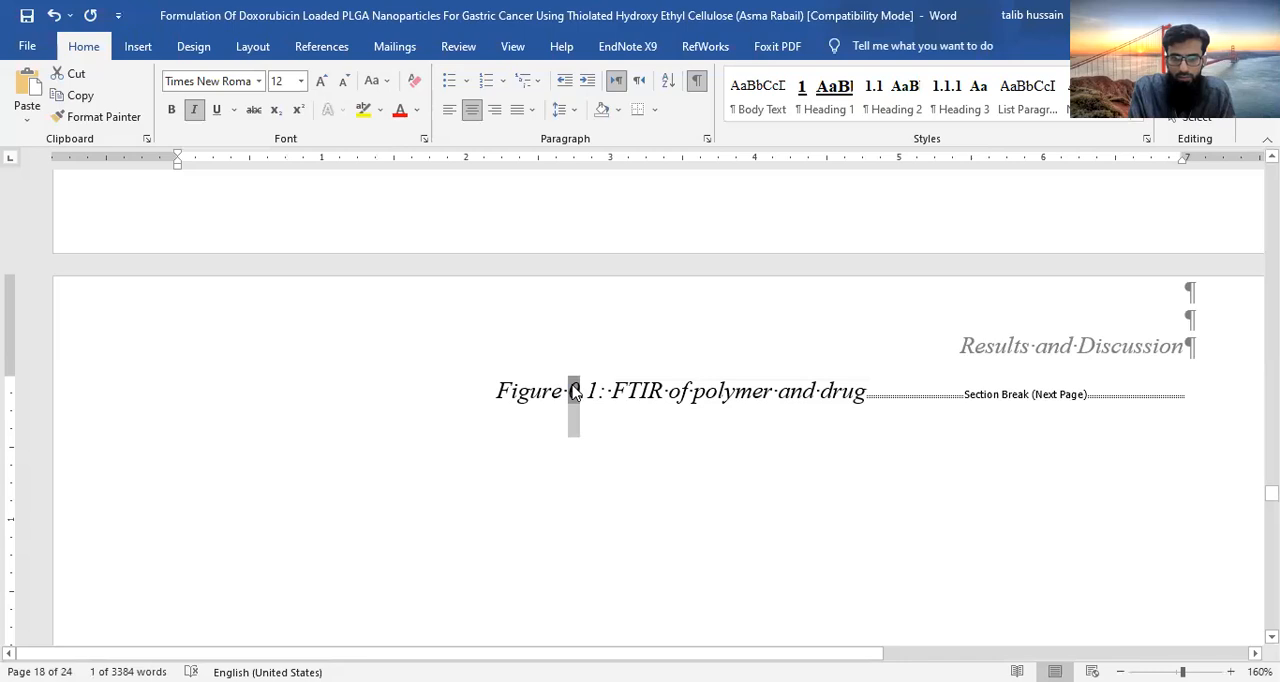
key("shift+F10")
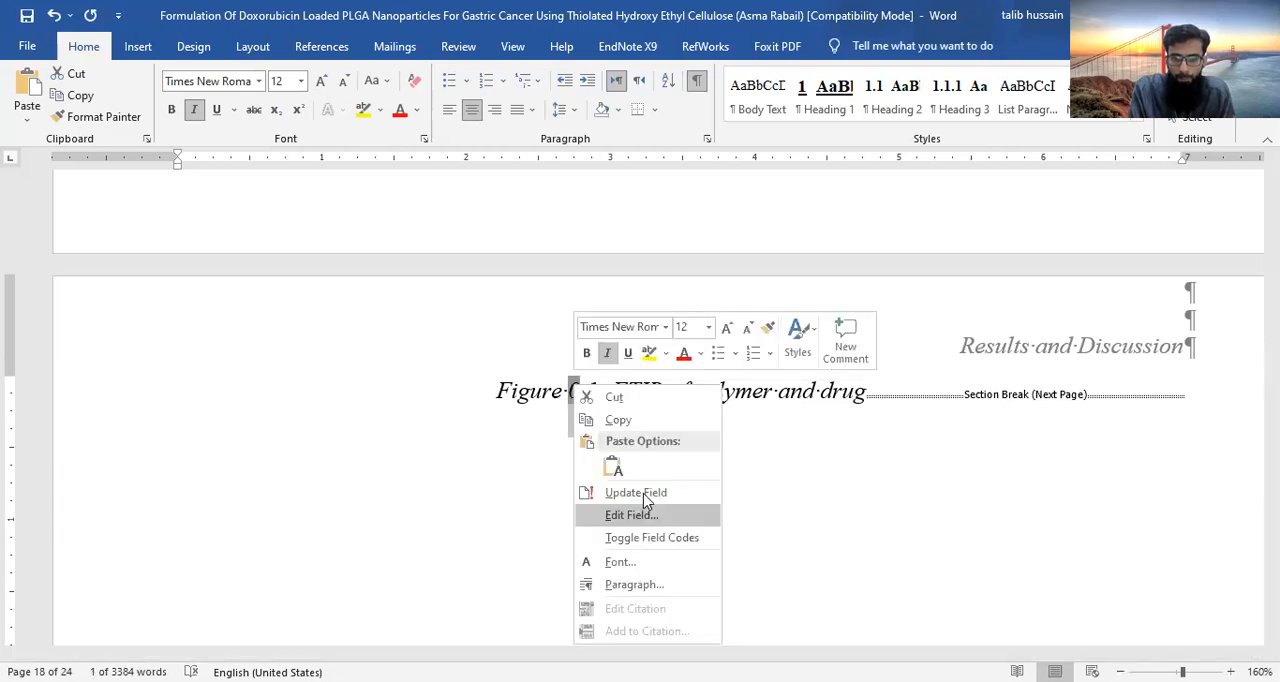
left_click(640, 491)
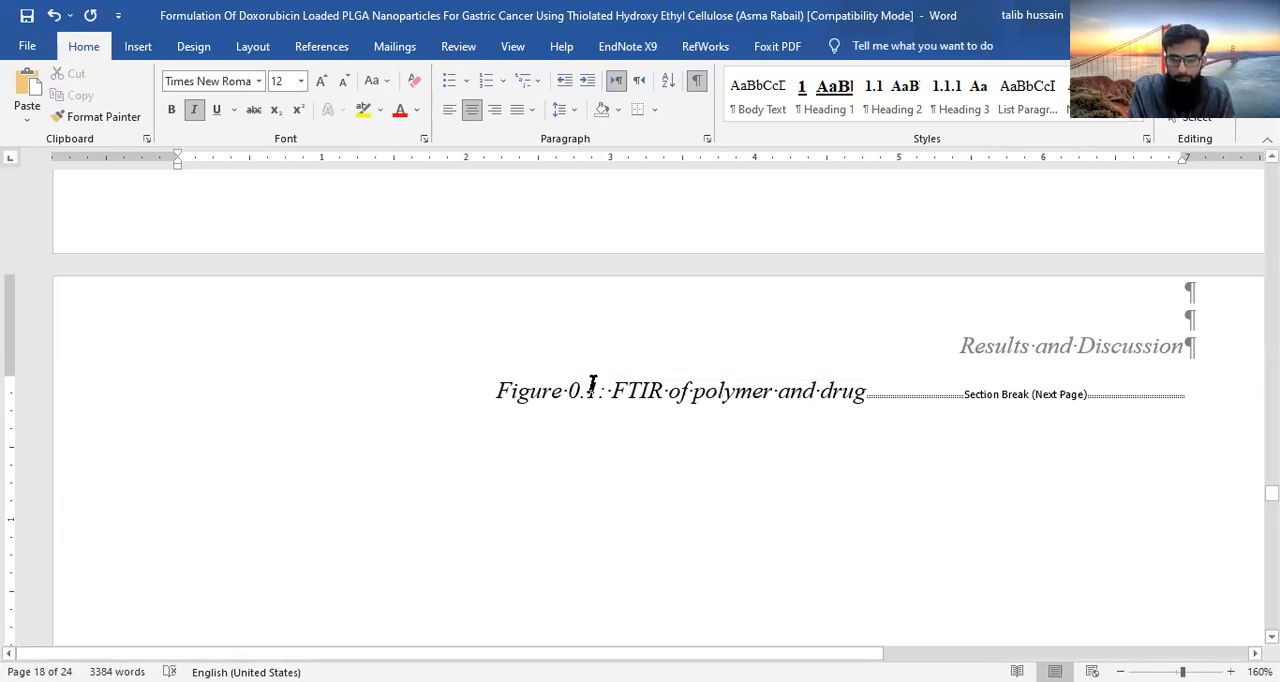
left_click(596, 390)
type(":")
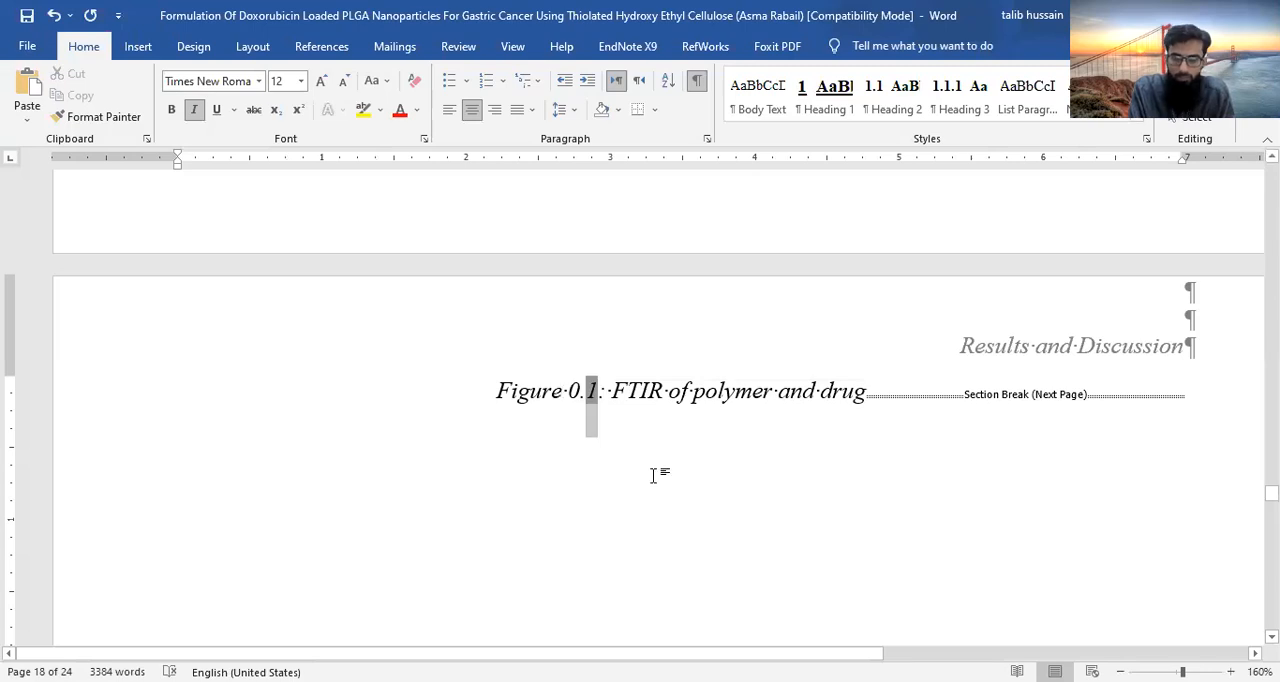
key("shift+Home")
Copy the FTIR spectra picture and paste it into a new paragraph below the "FTIR of polymer and drug" caption
scroll(654, 485, "up", 1)
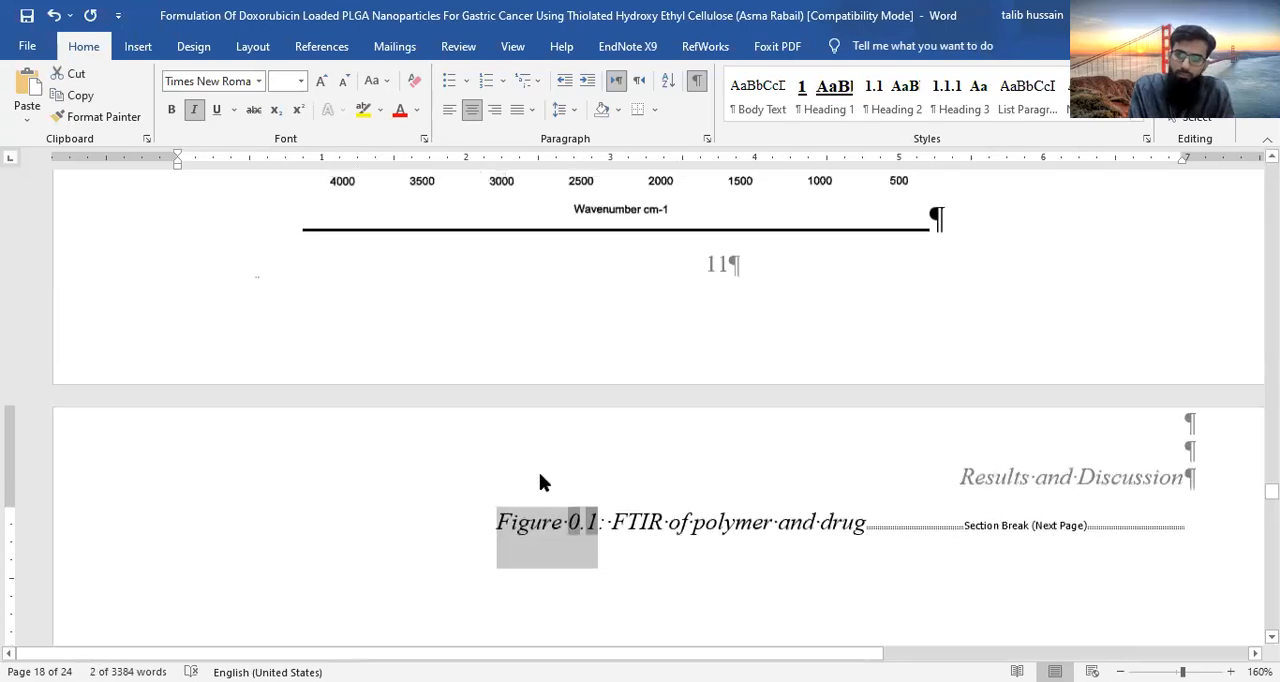
scroll(539, 480, "up", 2)
scroll(553, 476, "up", 4)
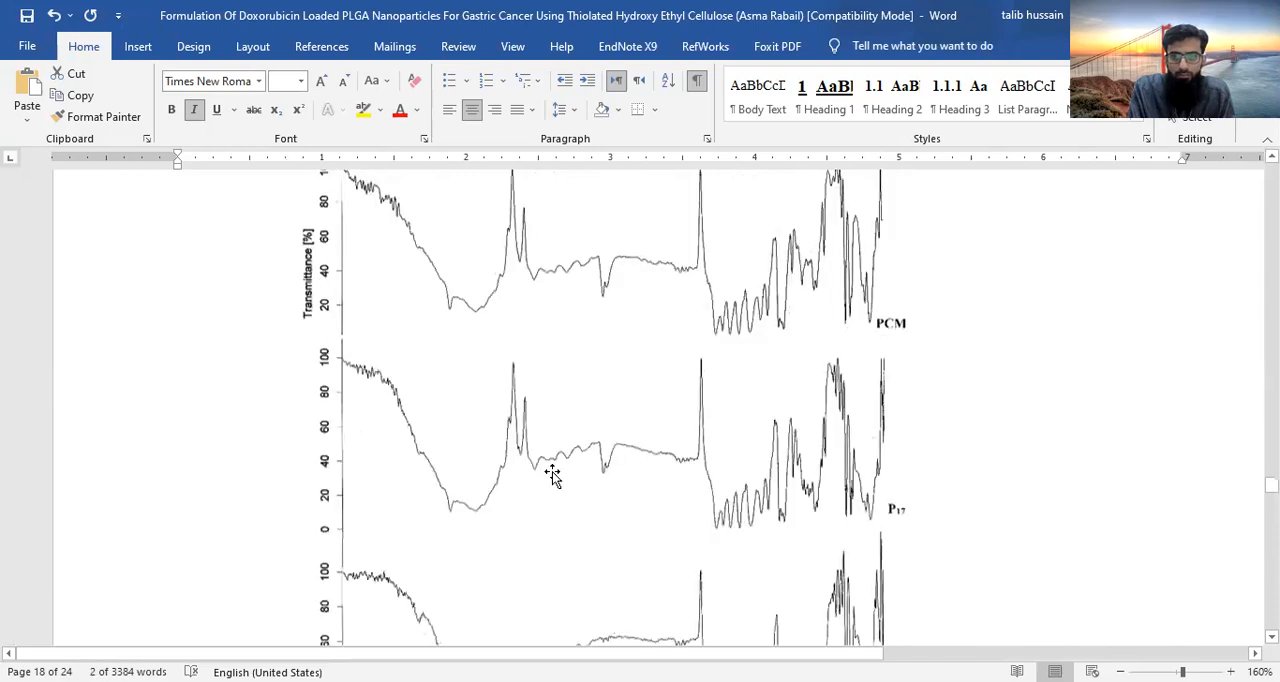
scroll(552, 476, "up", 2)
left_click(552, 470)
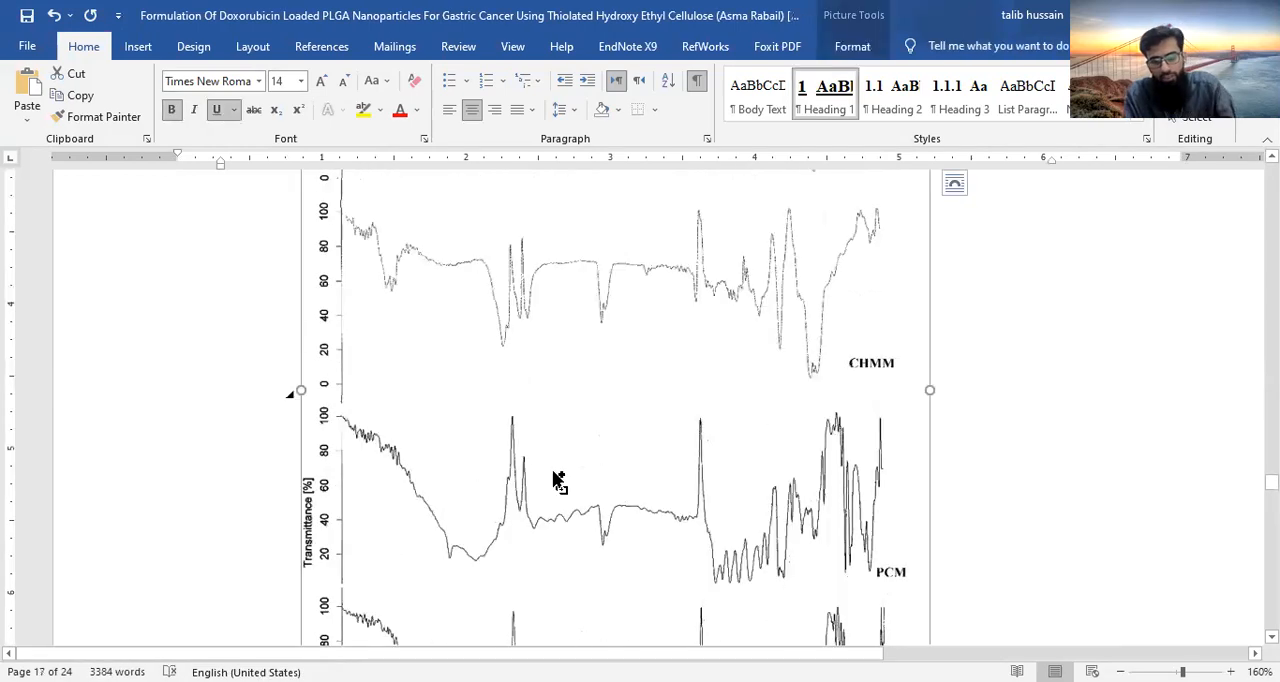
scroll(684, 511, "down", 6)
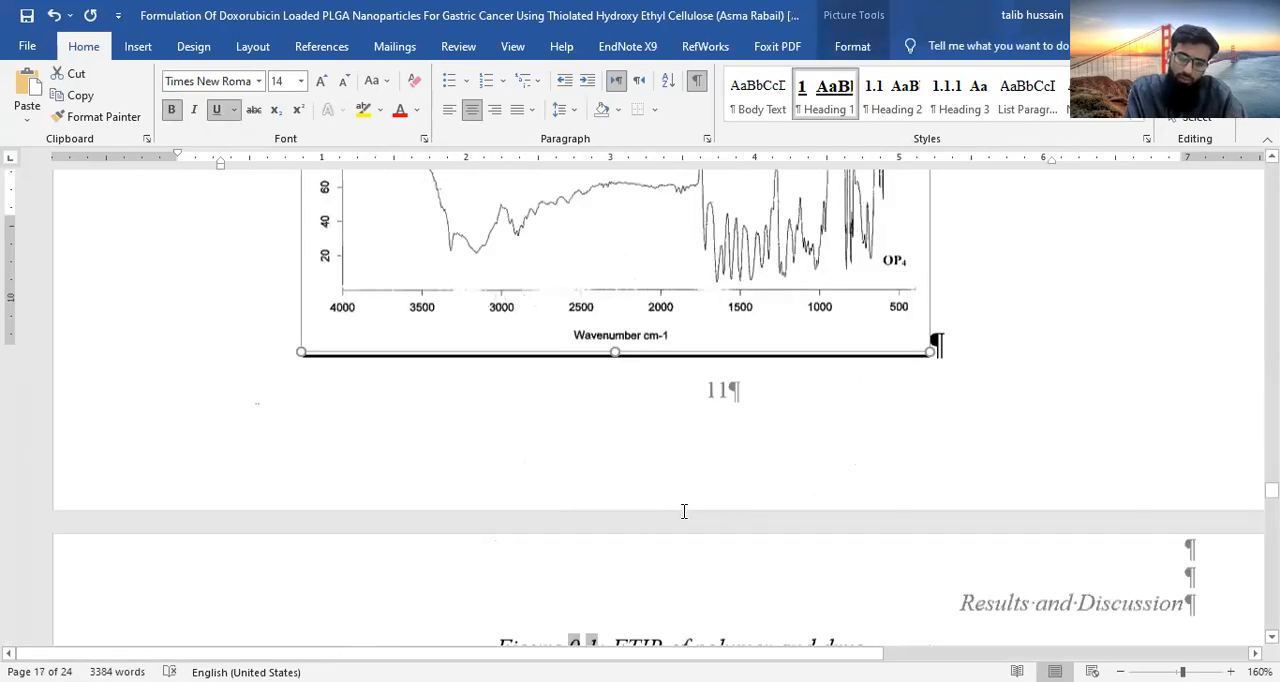
scroll(885, 450, "down", 2)
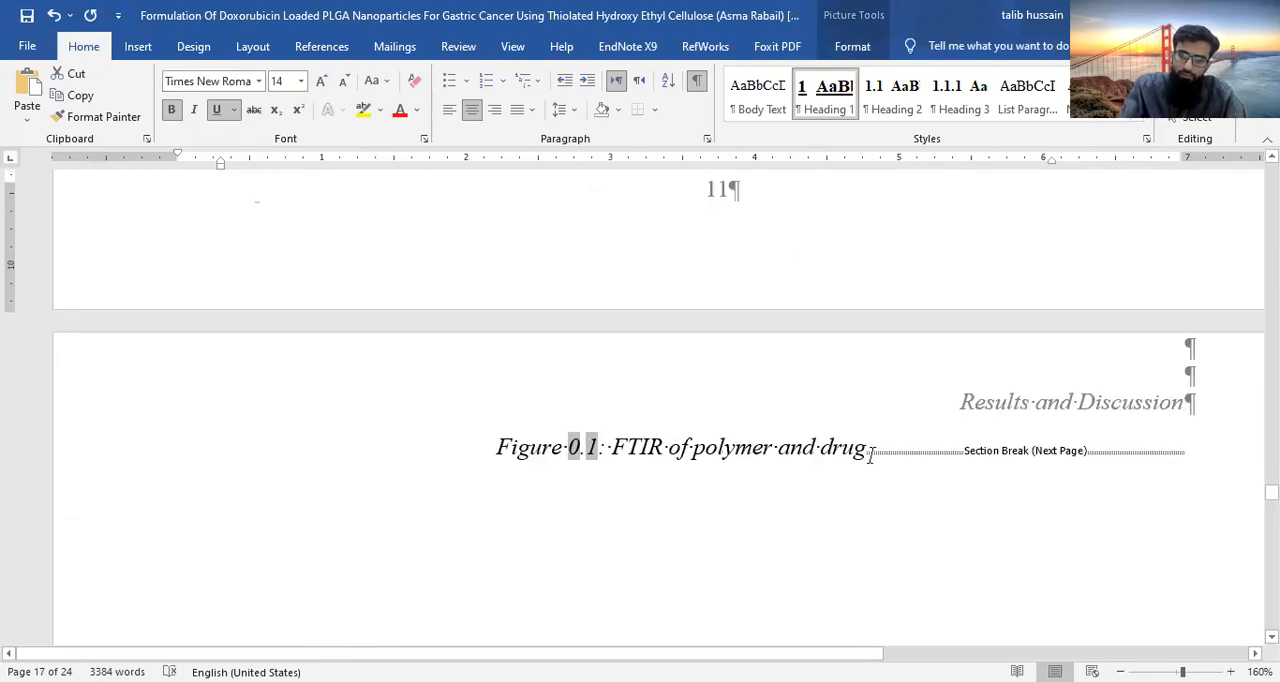
left_click(870, 455)
key("Return")
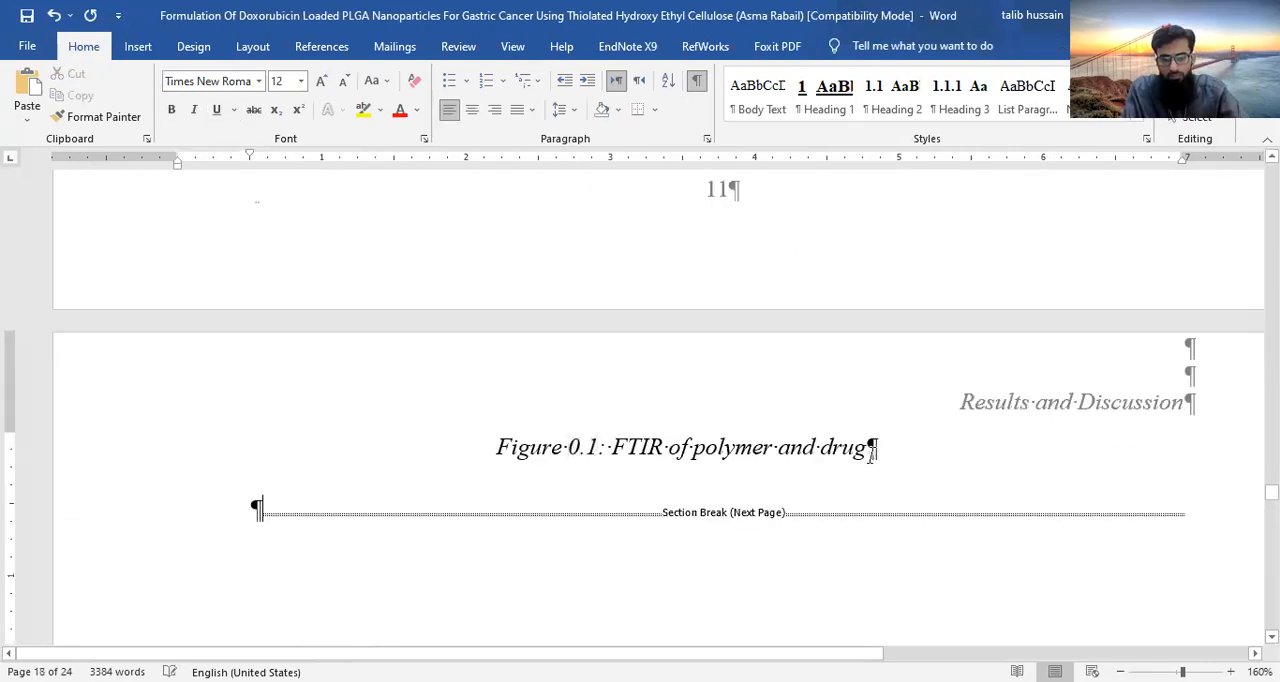
key("ctrl+v")
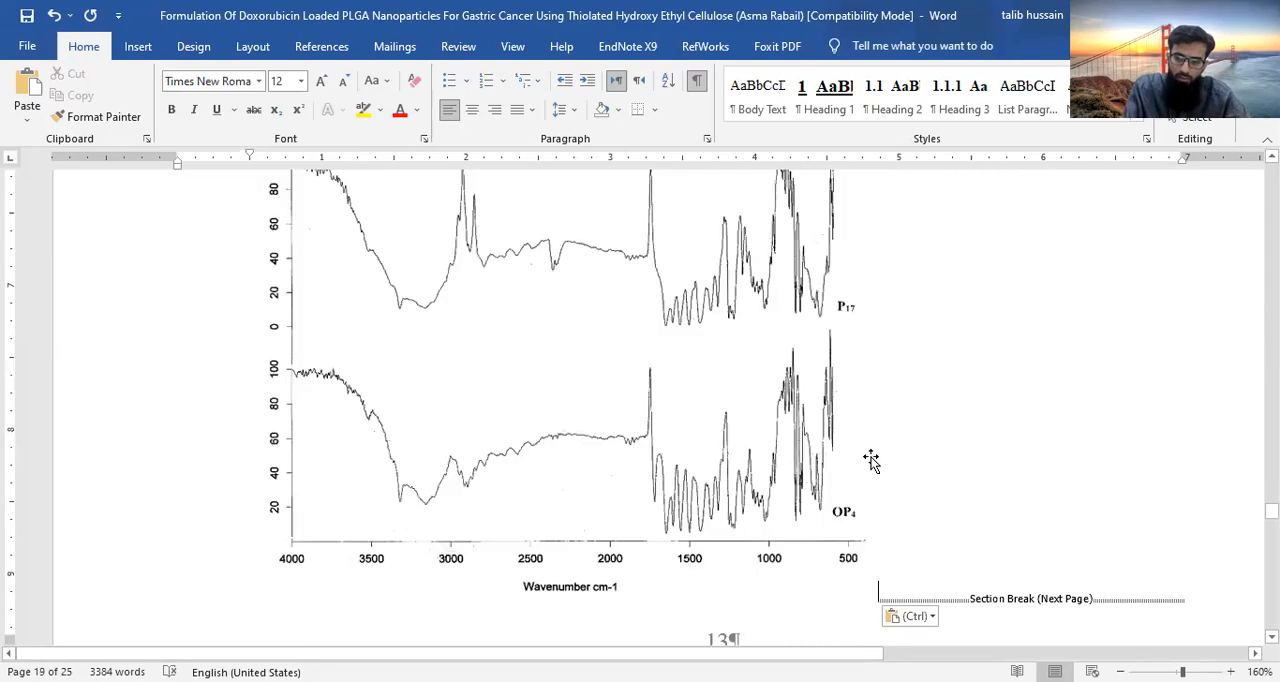
Paste two more copies of the FTIR spectra picture, each in a new paragraph below the previous copy
key("Return")
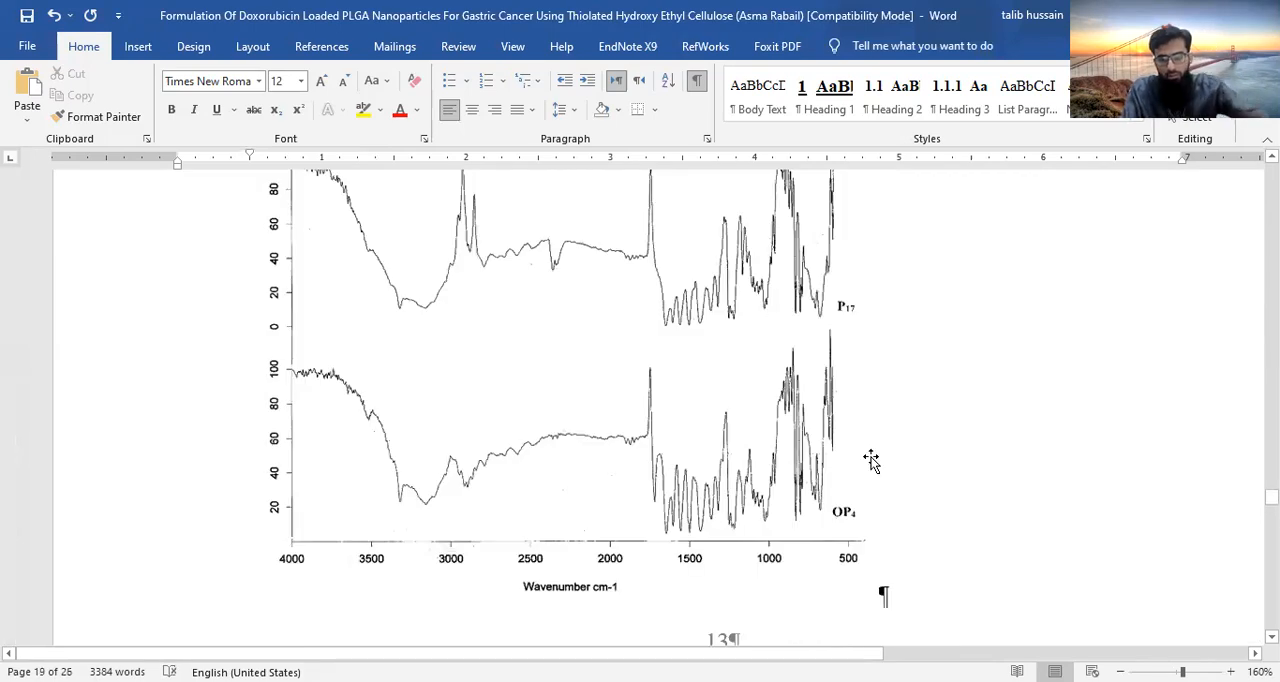
key("ctrl+v")
key("Return")
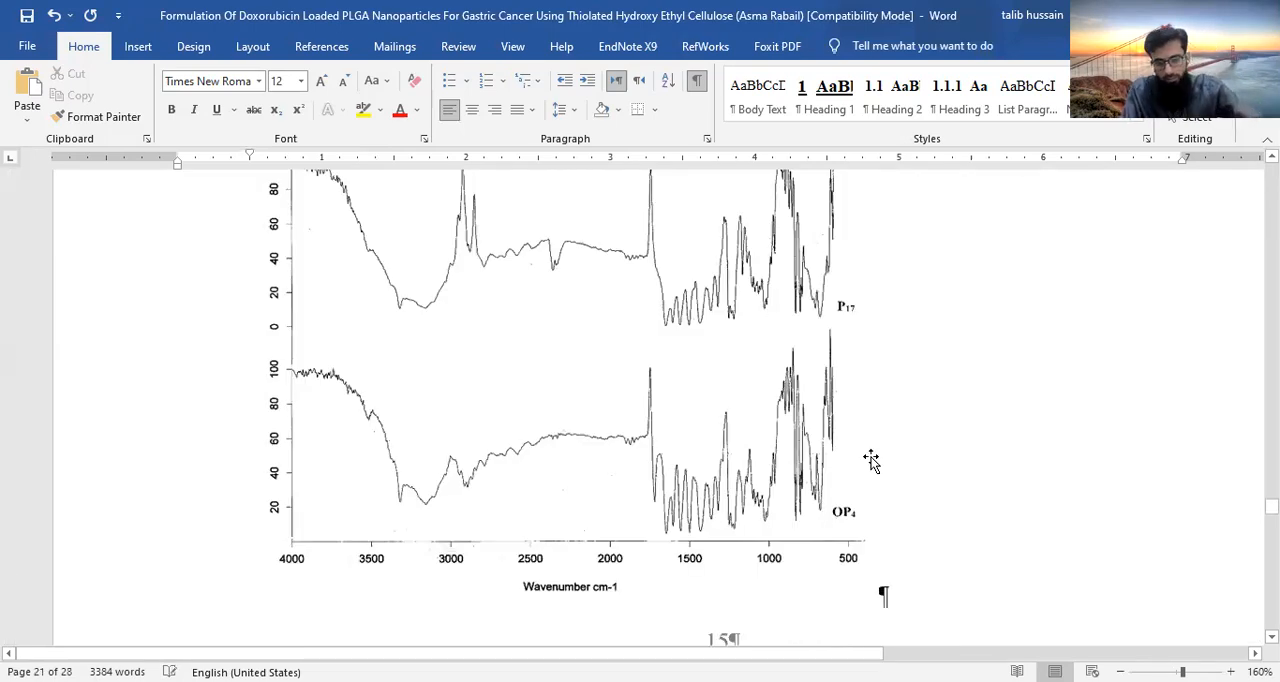
key("ctrl+v")
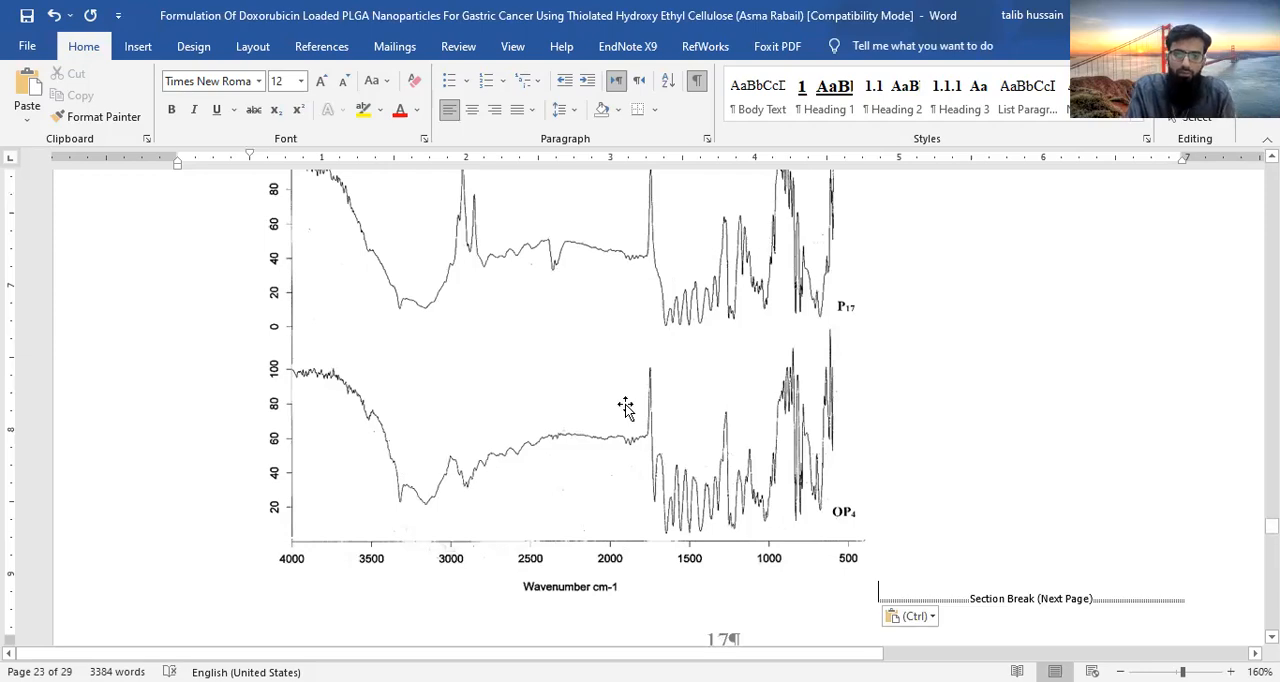
key("Return")
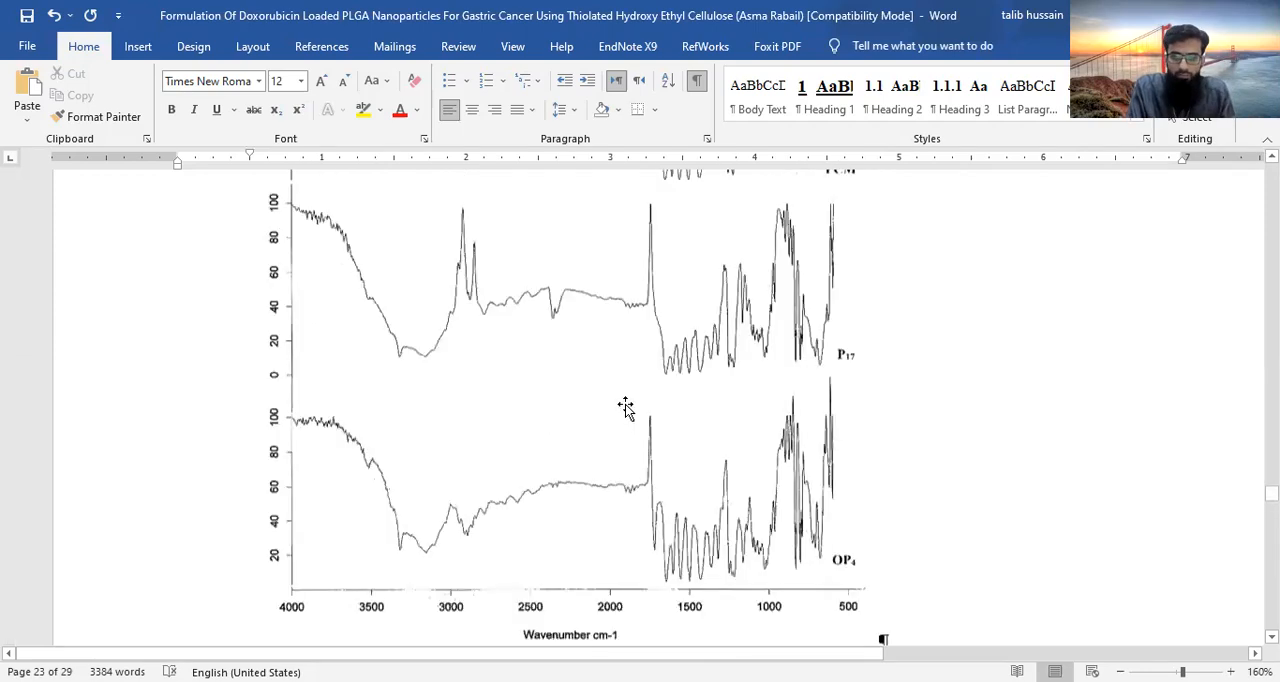
Apply the Caption style to the empty paragraph following the second pasted picture
scroll(636, 411, "down", 3)
scroll(420, 630, "down", 2)
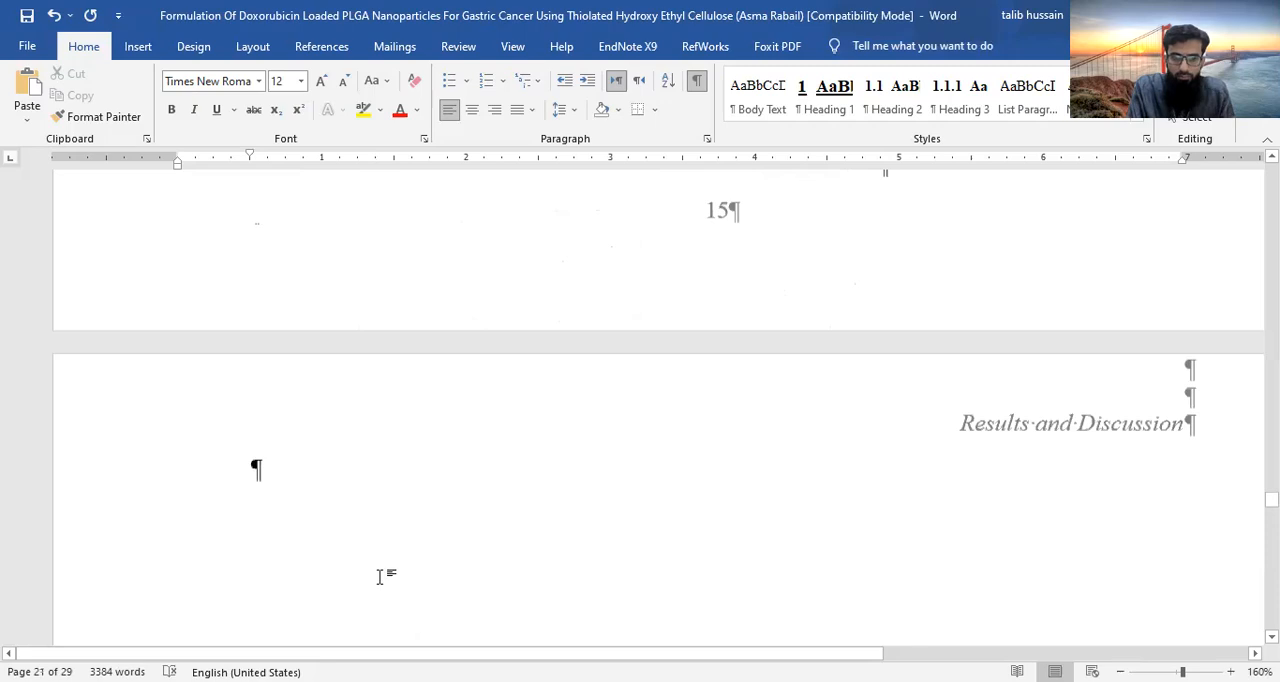
scroll(249, 383, "down", 1)
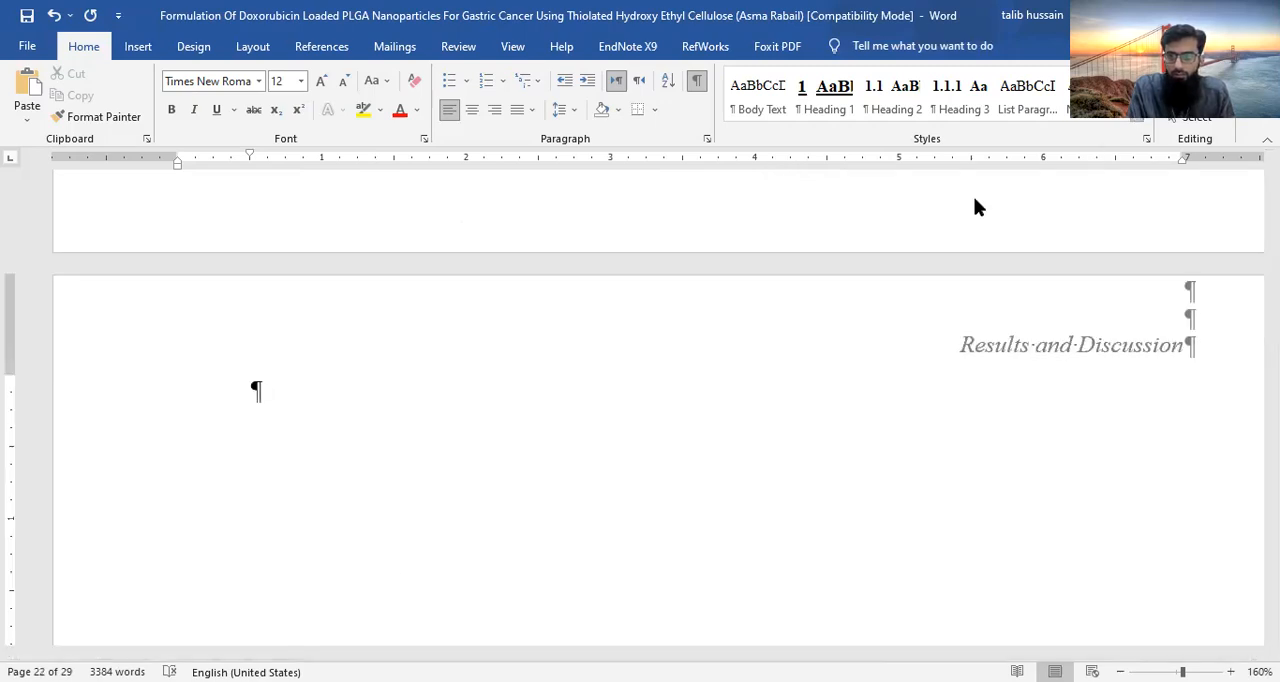
left_click(1137, 116)
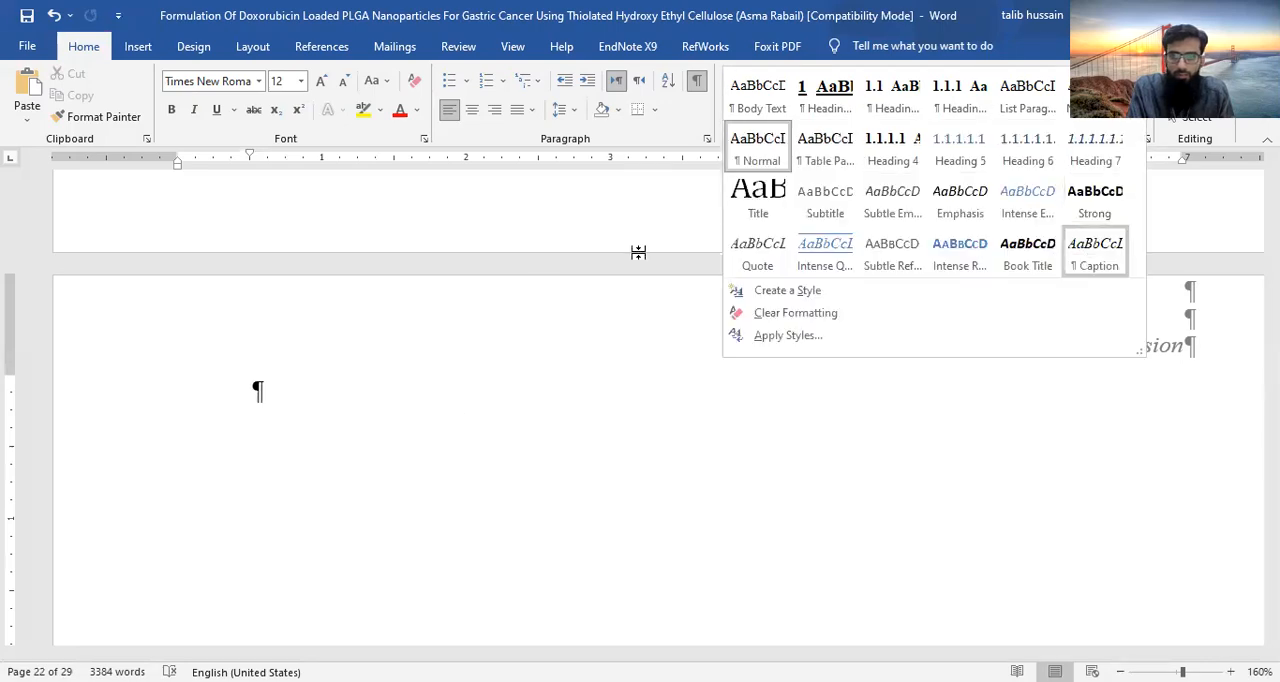
left_click(701, 360)
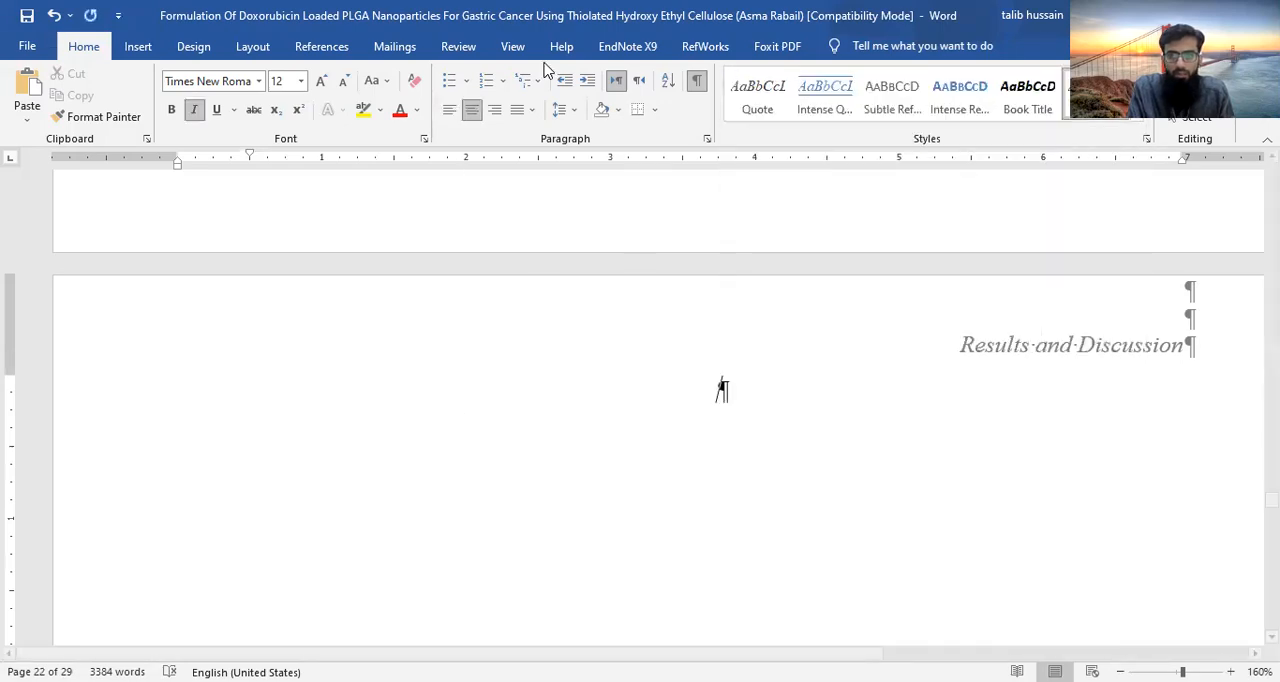
Insert an automatic caption with the Figure label in the empty Caption-styled paragraph and add a colon after its number
left_click(320, 47)
left_click(965, 117)
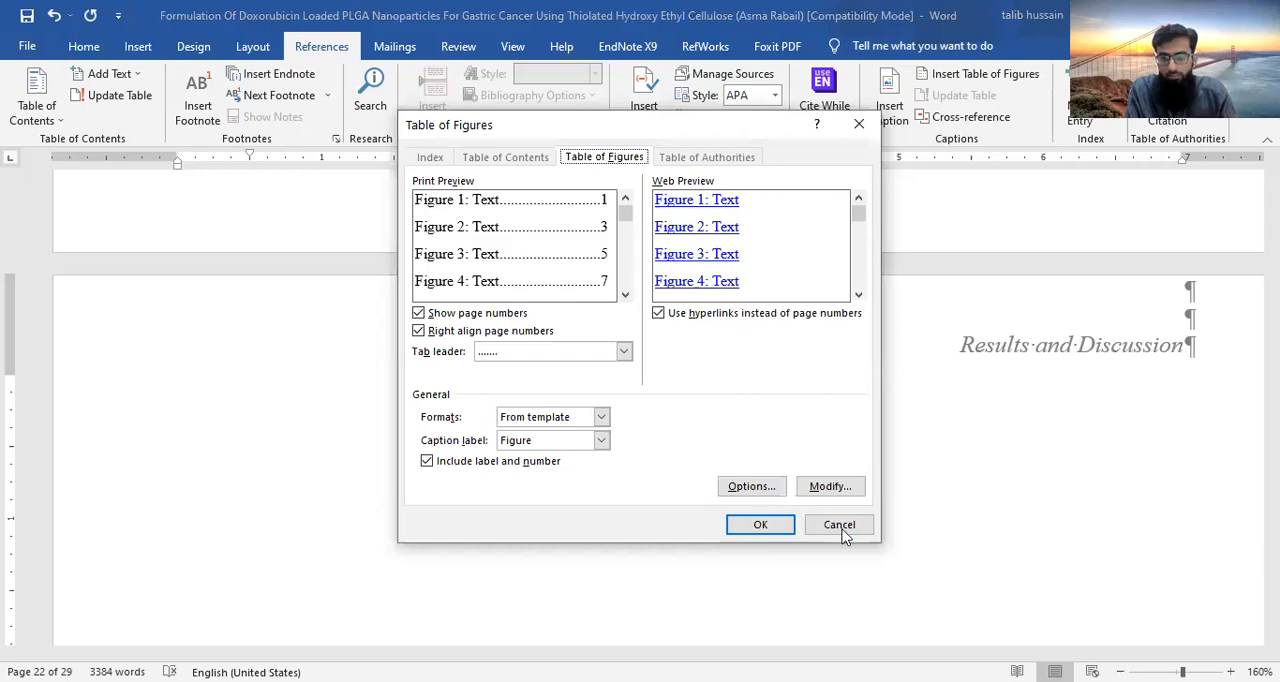
key("shift+Tab")
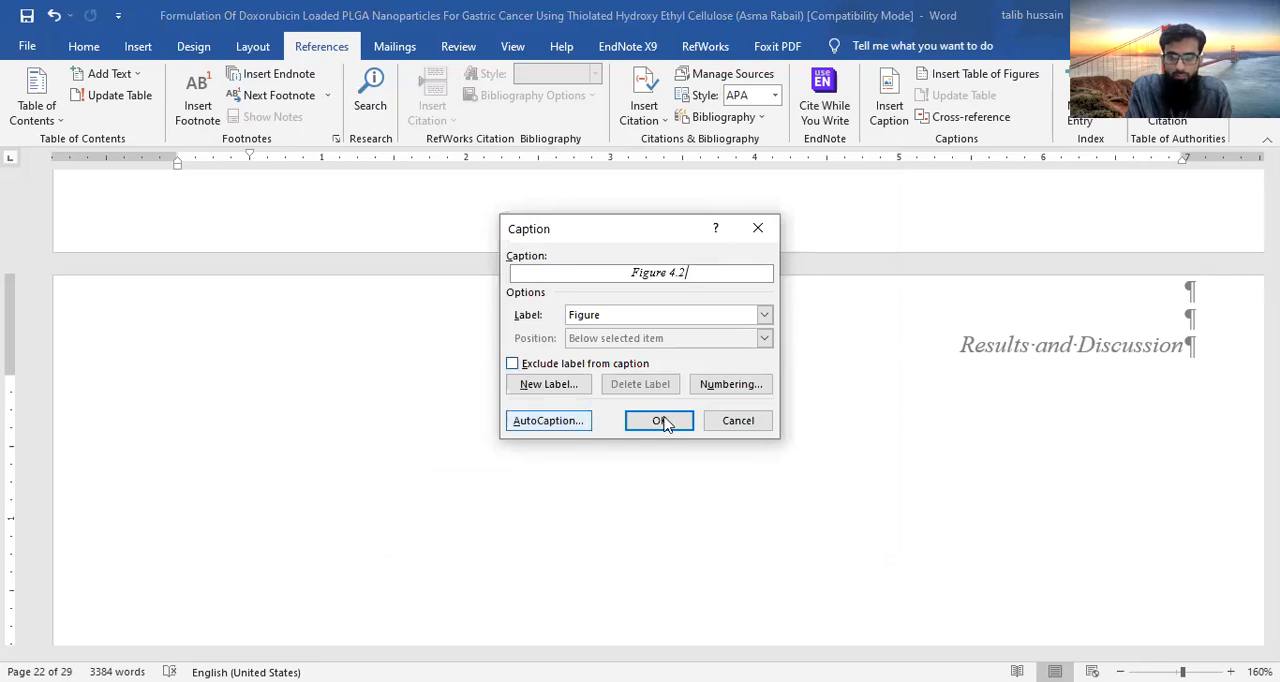
left_click(663, 422)
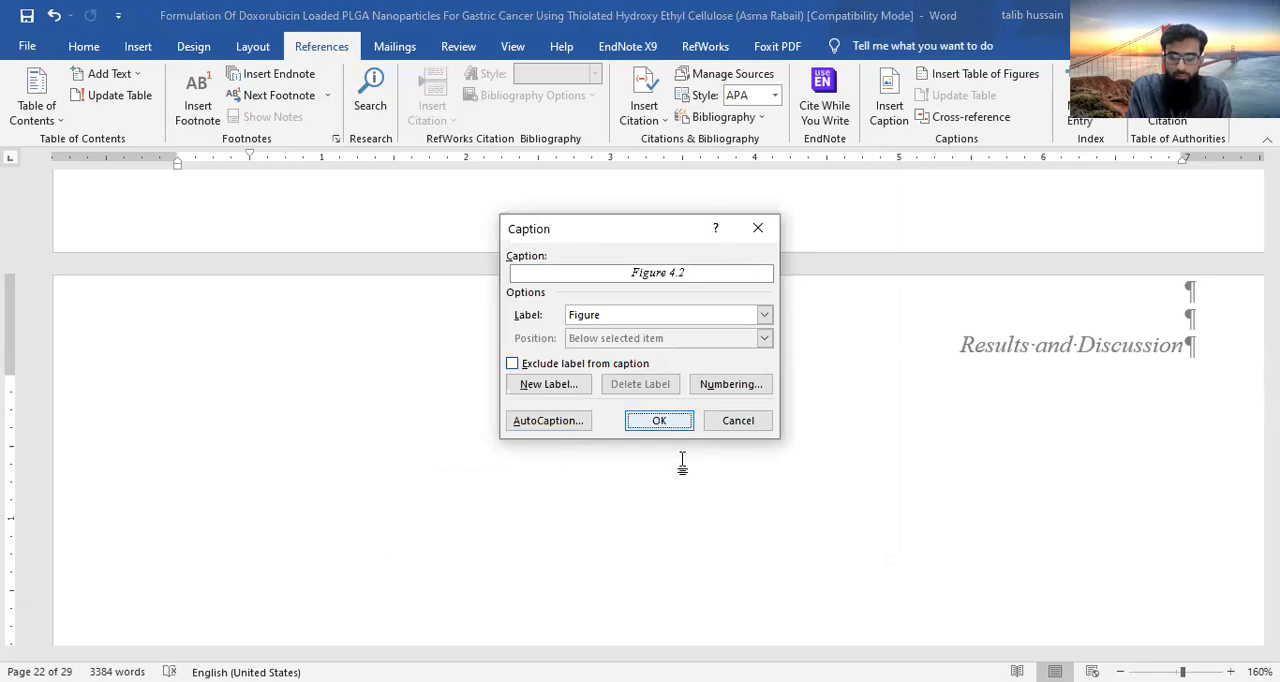
key("Return")
type(":")
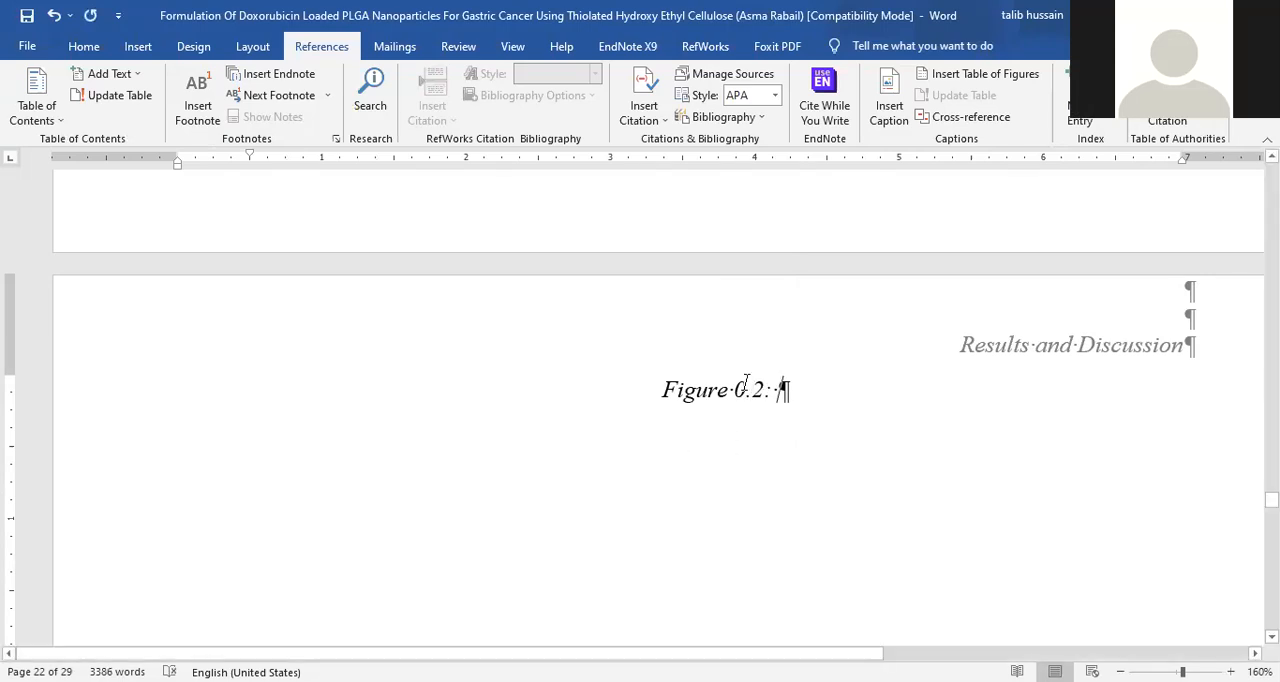
left_click_drag(748, 389, 733, 388)
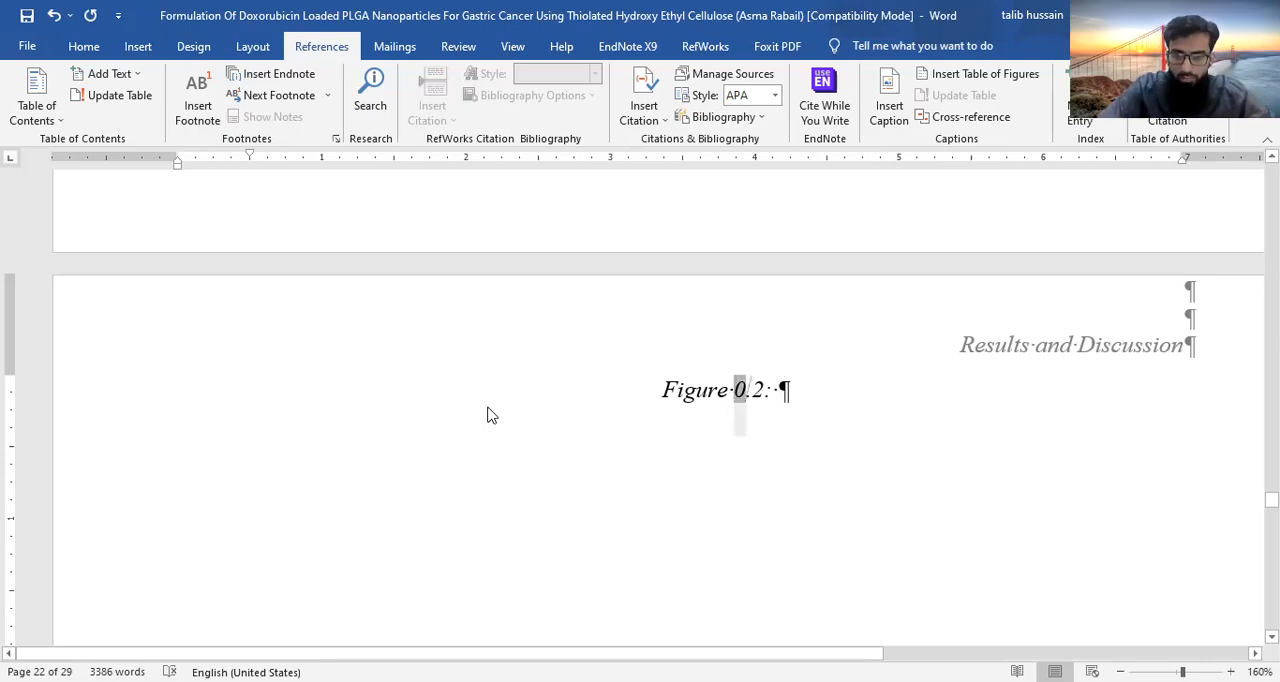
left_click(486, 406)
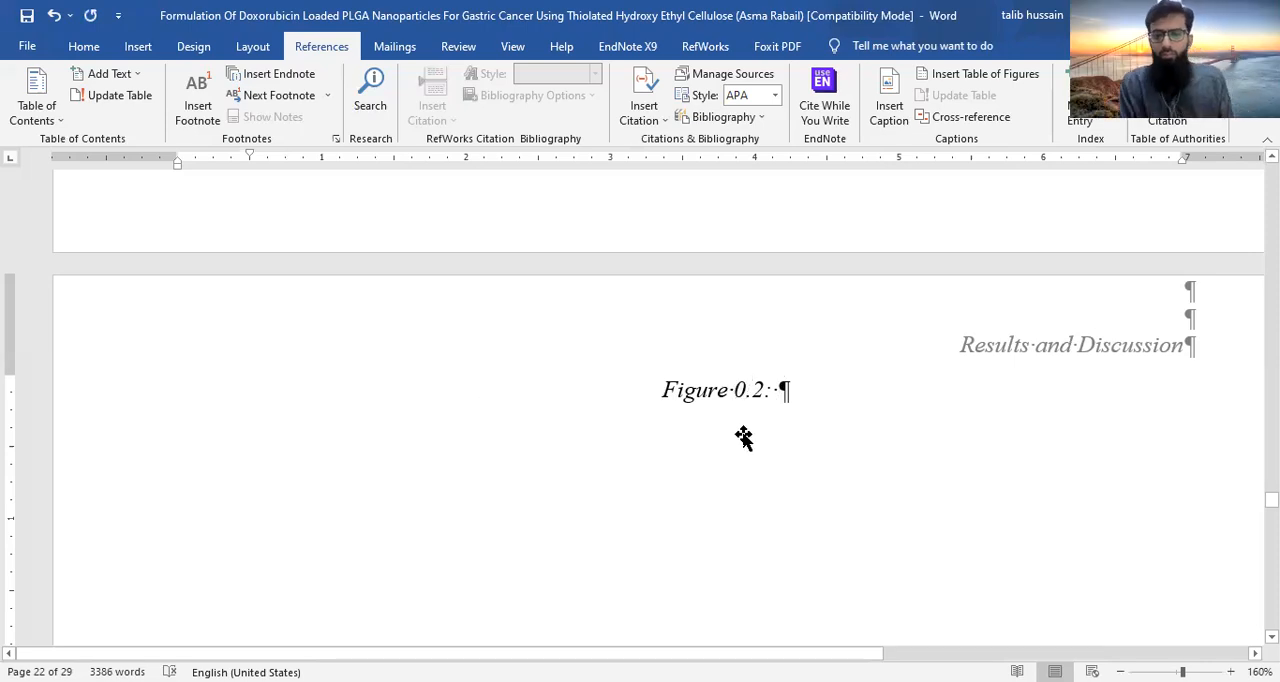
scroll(743, 434, "down", 5)
scroll(742, 440, "down", 2)
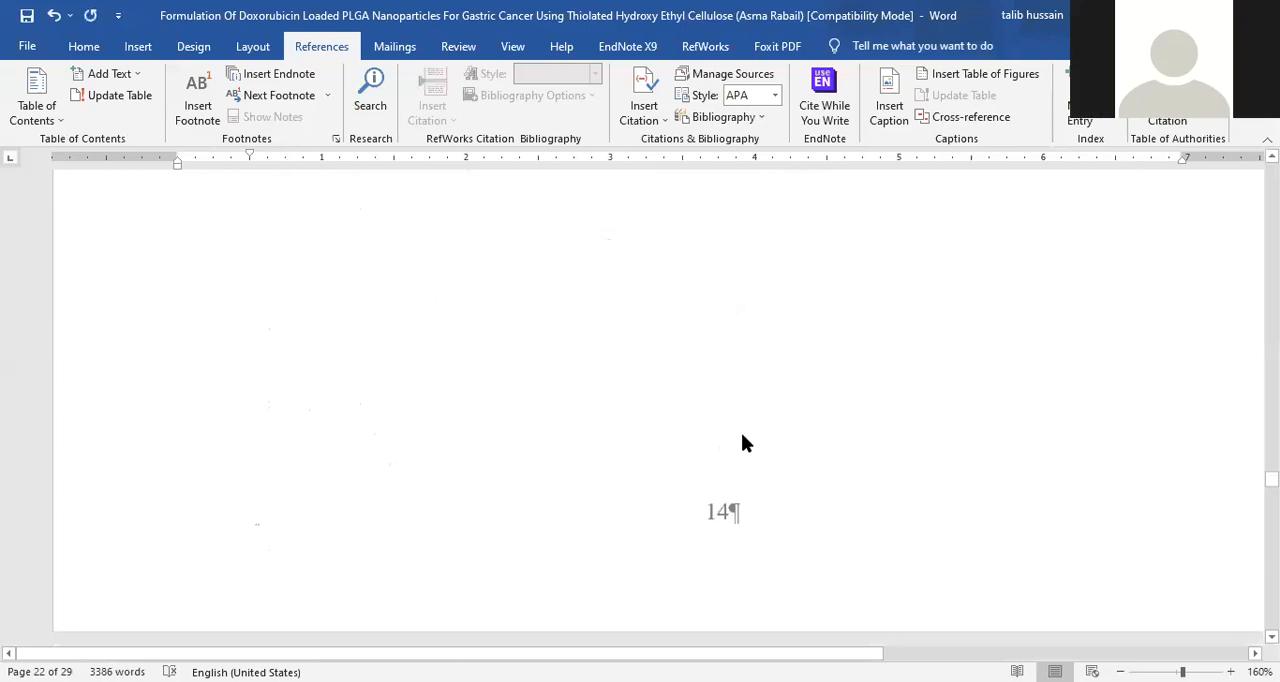
scroll(742, 440, "up", 10)
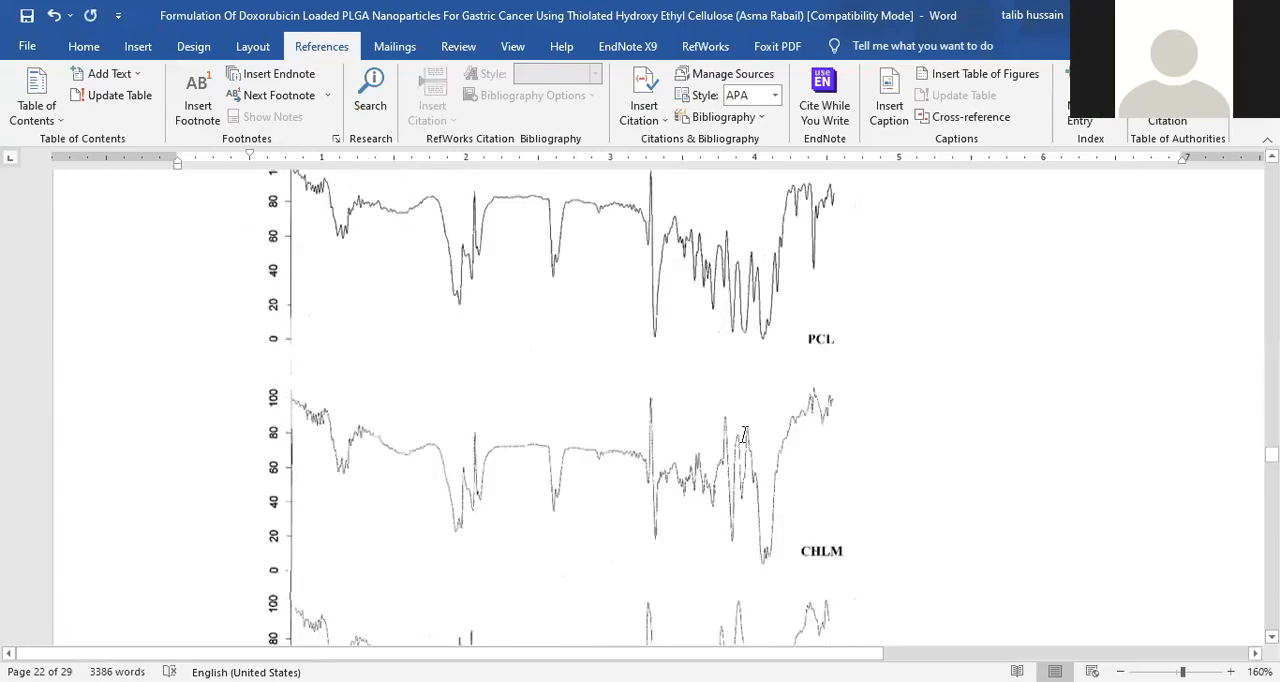
Review the methodology pages and the "FTIR of polymer and drug" caption in Results and Discussion to check its chapter numbering
scroll(743, 437, "down", 5)
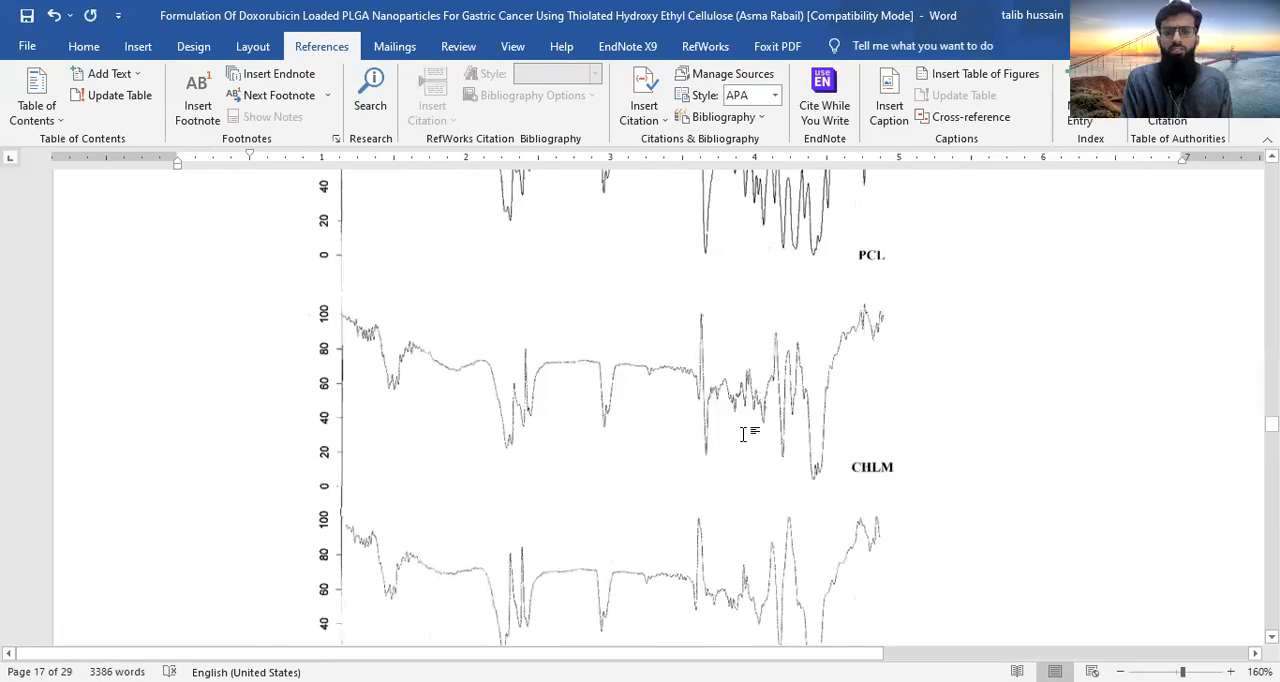
scroll(744, 434, "up", 3)
scroll(742, 434, "up", 3)
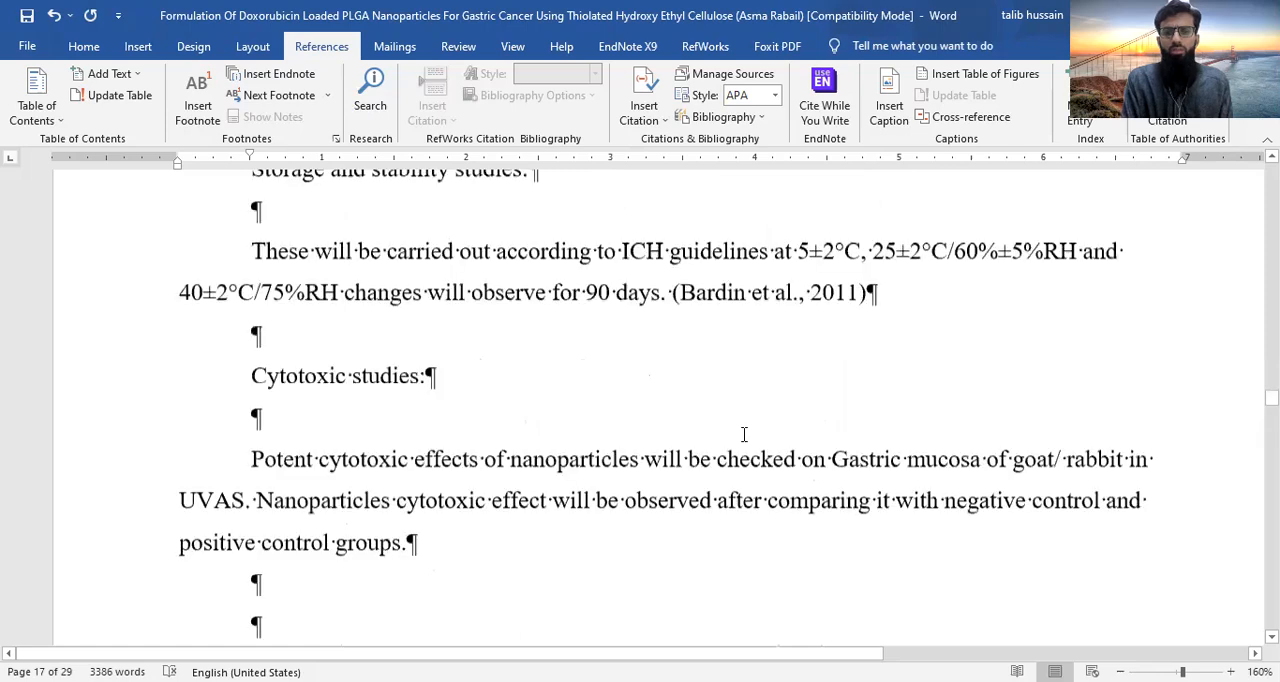
scroll(744, 434, "up", 3)
scroll(744, 434, "up", 3)
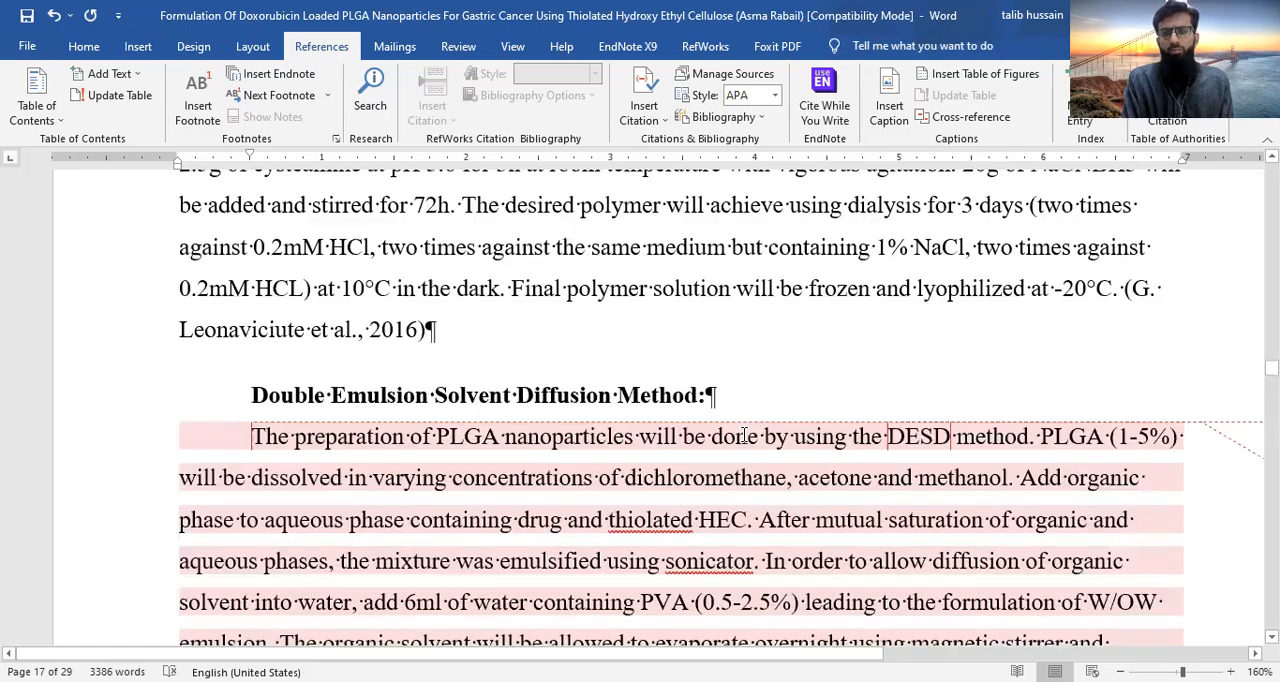
scroll(744, 434, "up", 3)
scroll(670, 461, "down", 2)
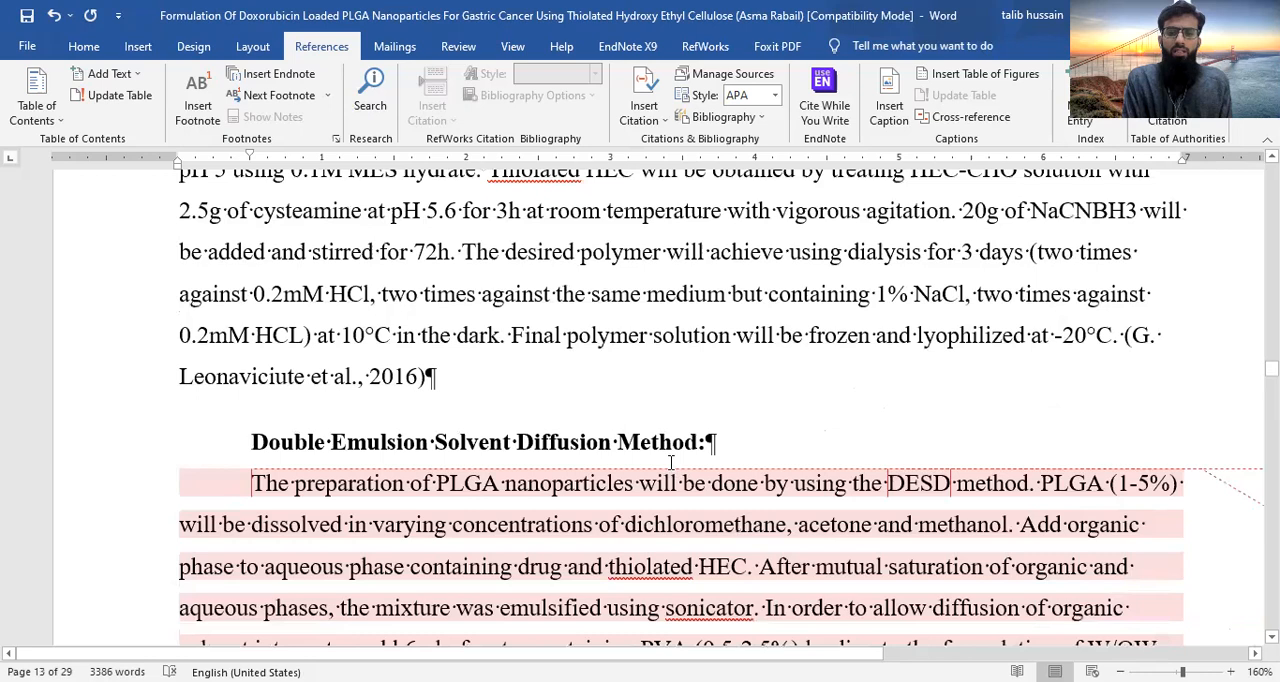
scroll(670, 462, "down", 5)
scroll(670, 470, "down", 5)
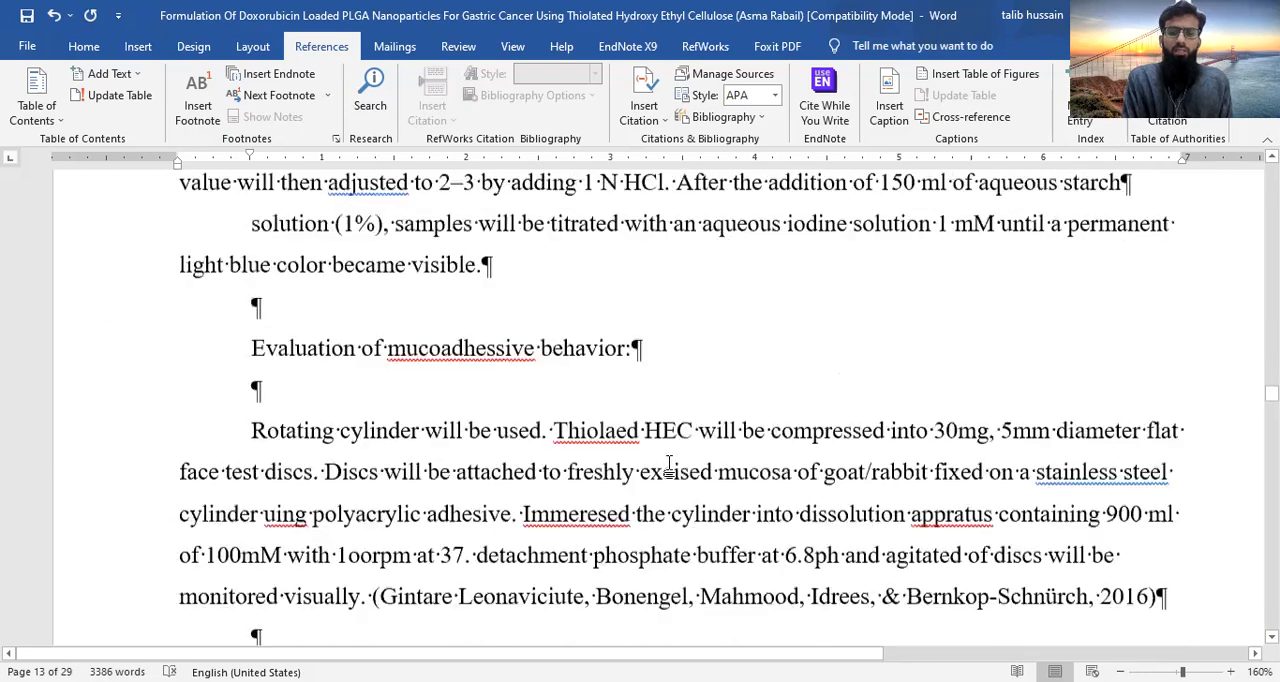
scroll(670, 331, "down", 5)
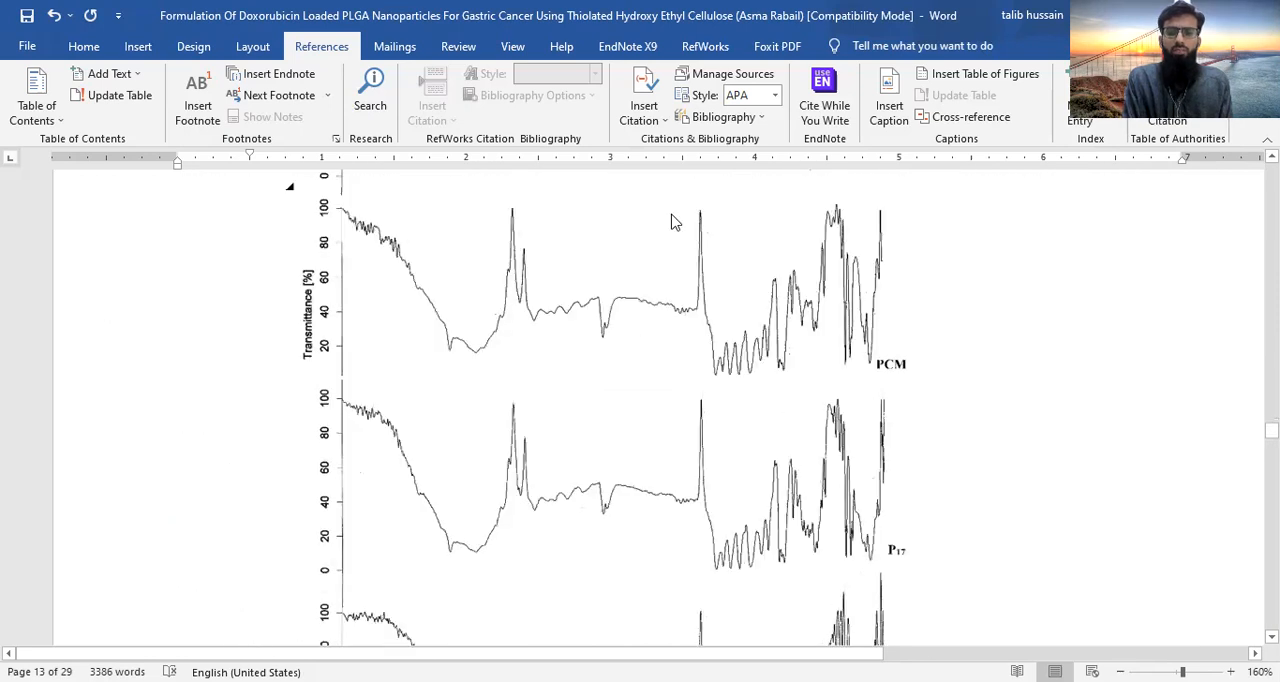
scroll(634, 374, "down", 5)
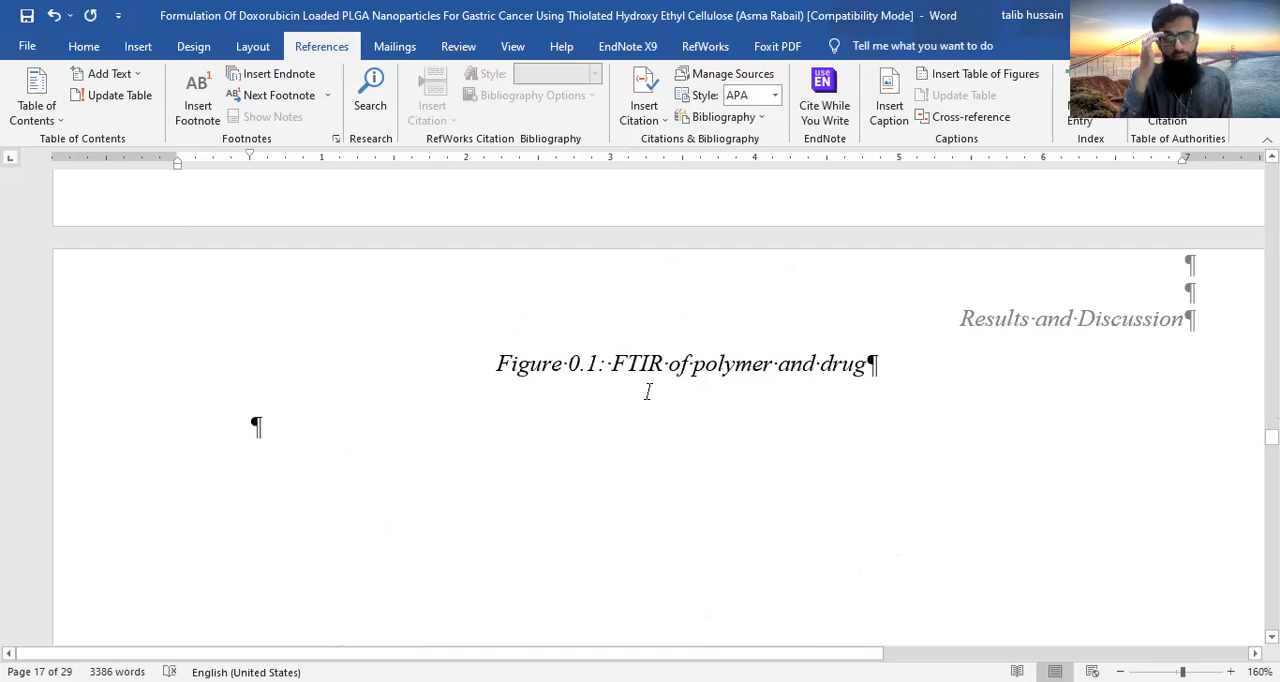
Paste the copied FTIR spectra picture into the empty paragraph before "Drug delivery through nanoparticles" in the Introduction chapter
scroll(648, 400, "up", 5)
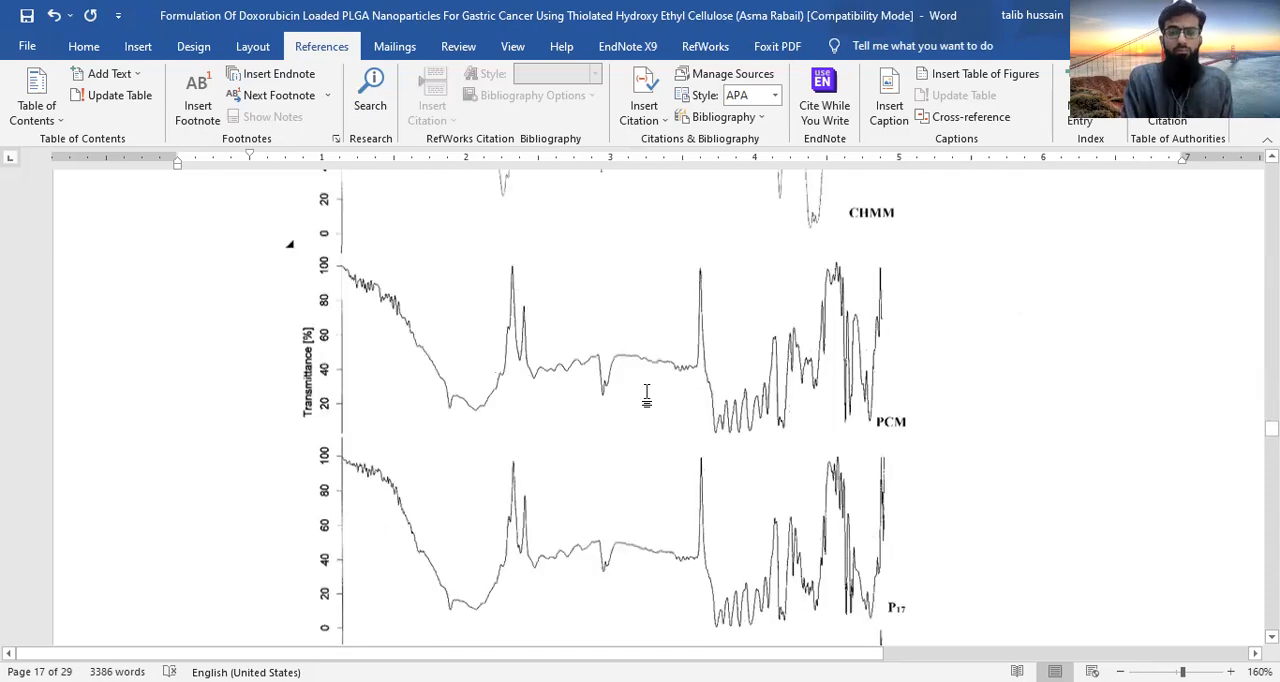
scroll(648, 391, "up", 5)
scroll(648, 391, "up", 5)
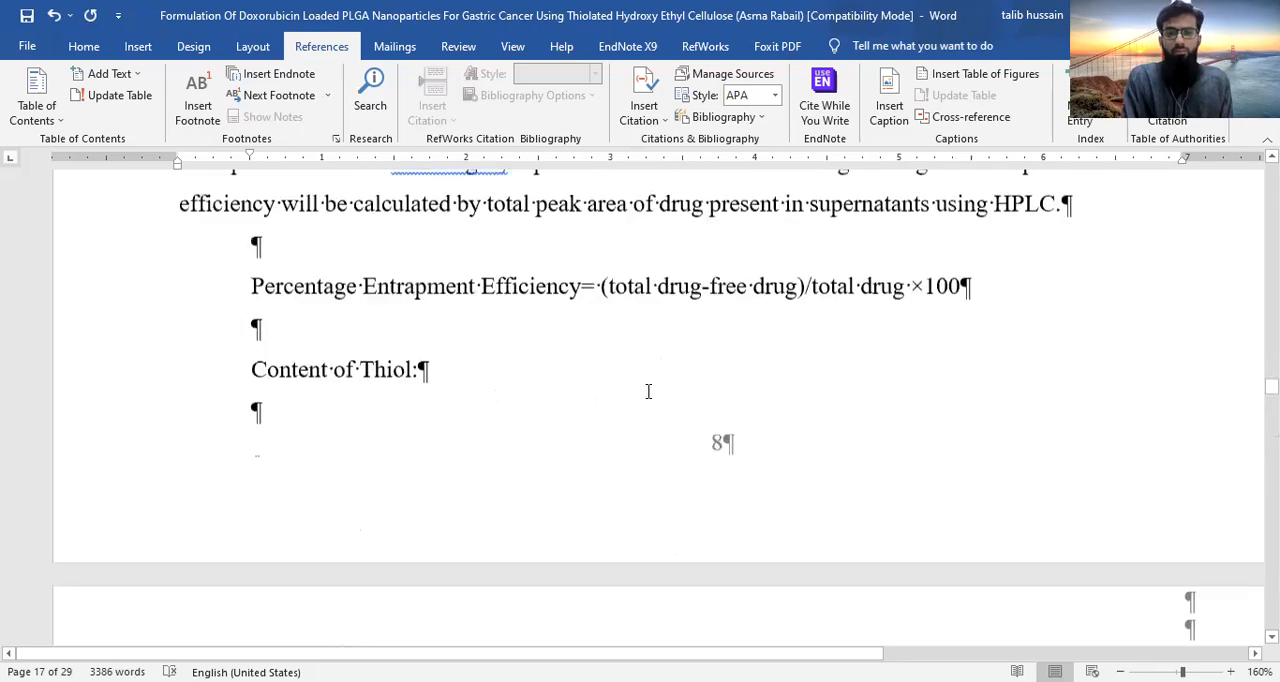
scroll(648, 391, "up", 5)
scroll(648, 391, "up", 5)
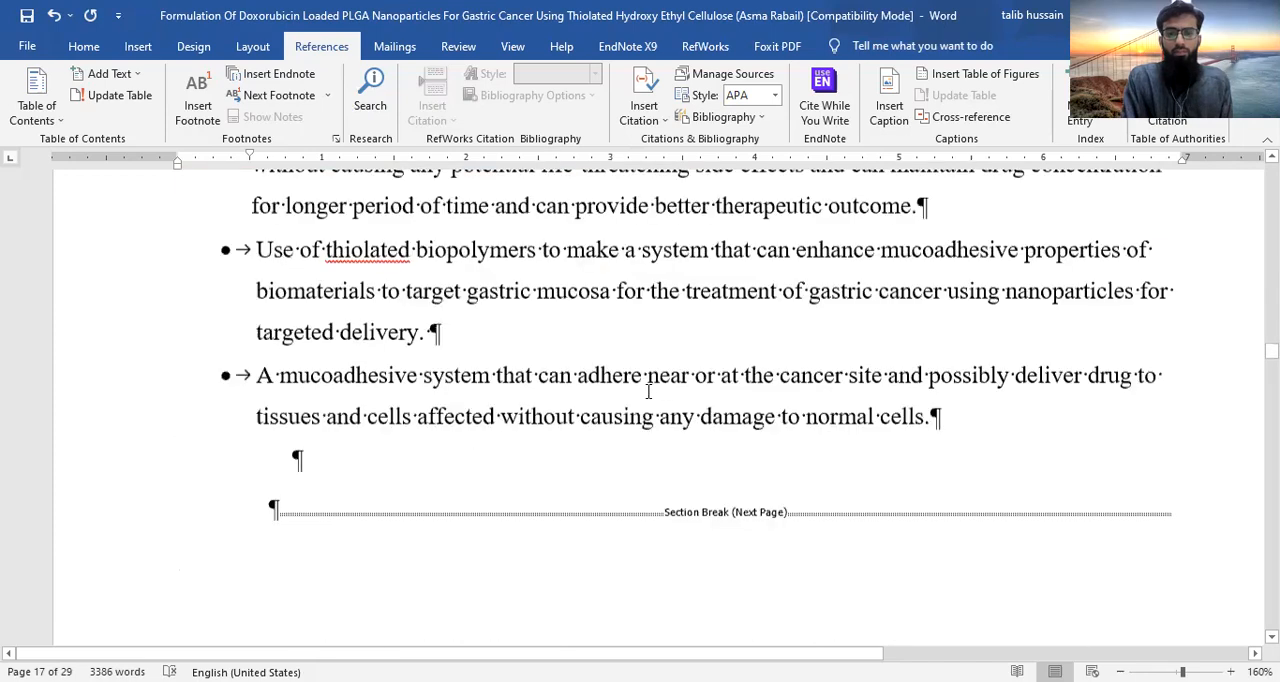
scroll(648, 391, "up", 5)
scroll(648, 391, "up", 5)
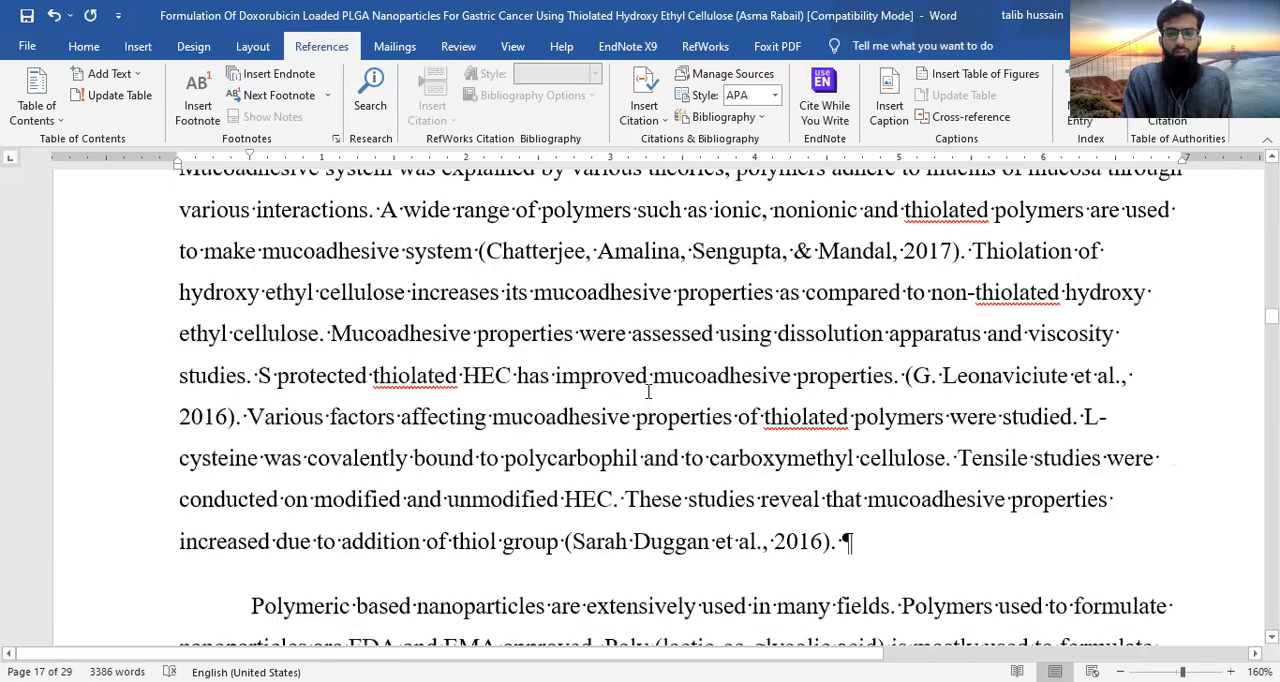
scroll(648, 391, "up", 5)
scroll(648, 391, "up", 5)
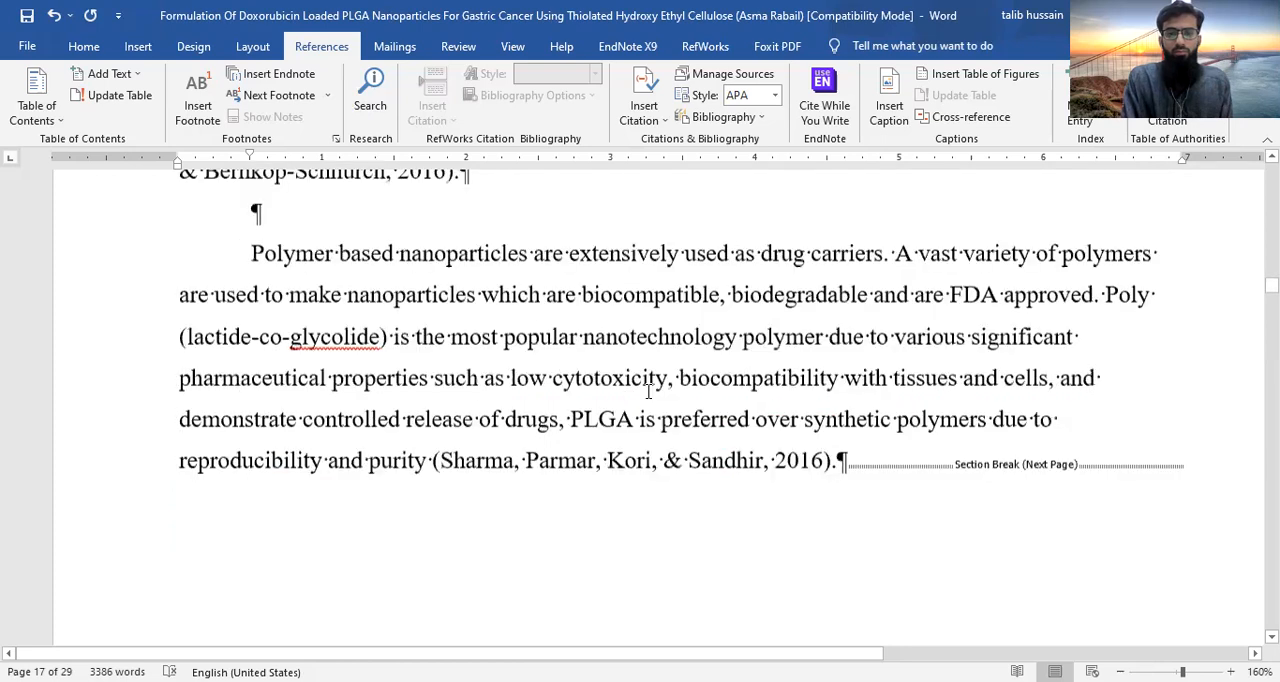
scroll(648, 391, "up", 15)
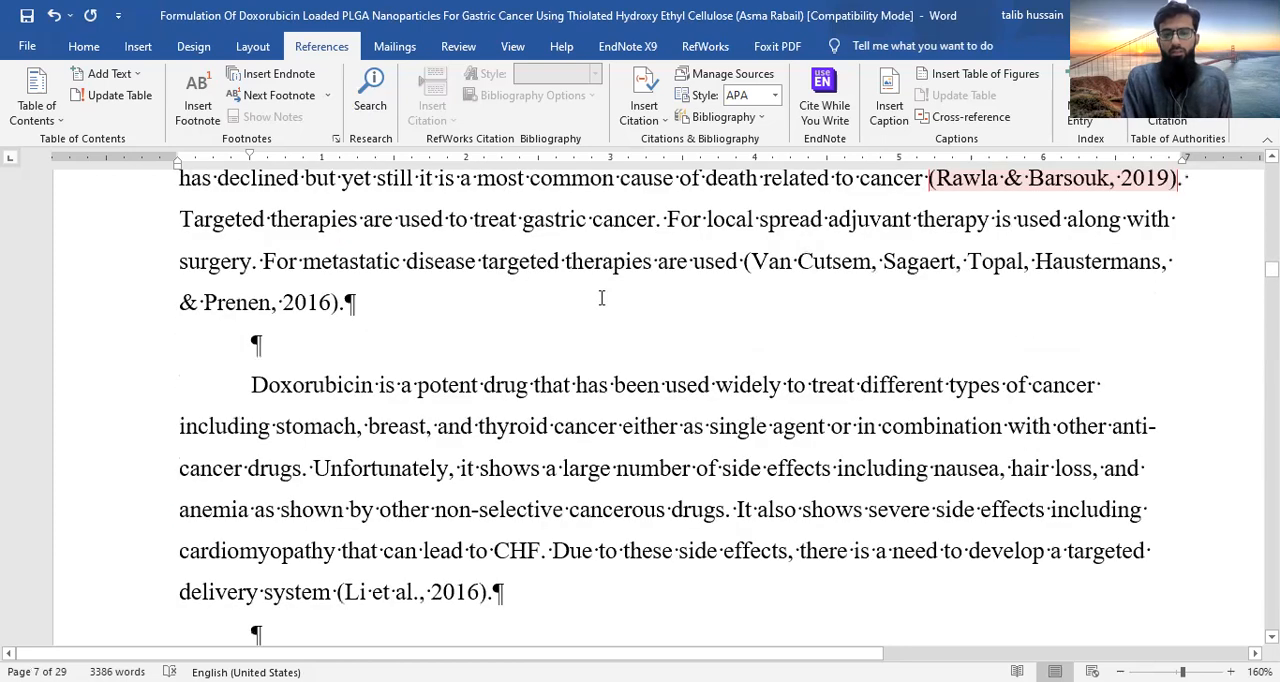
scroll(601, 297, "up", 3)
scroll(601, 299, "down", 1)
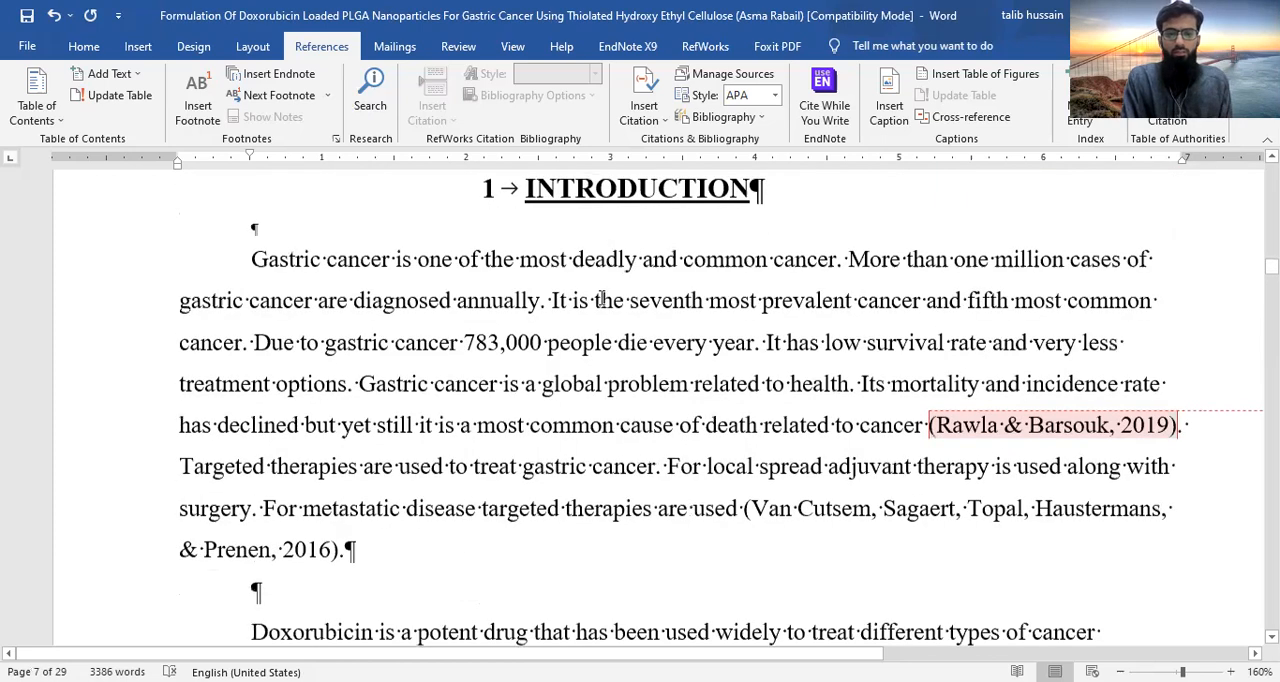
scroll(277, 558, "down", 3)
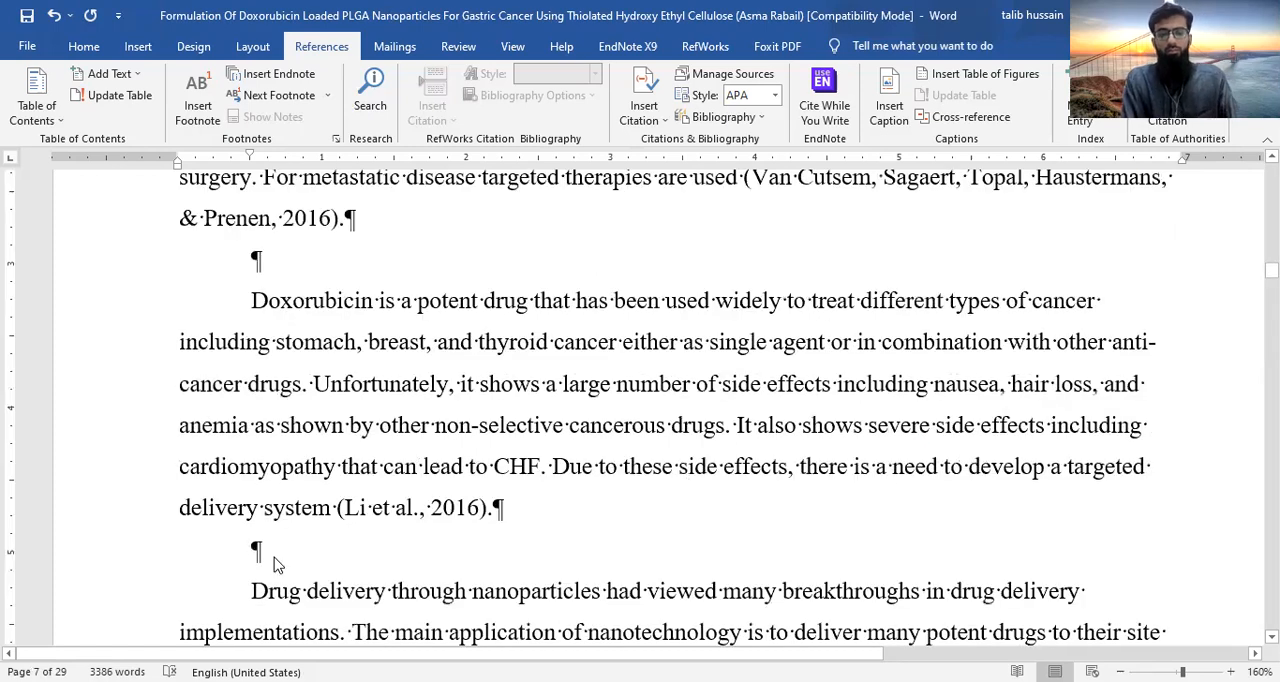
key("ctrl+v")
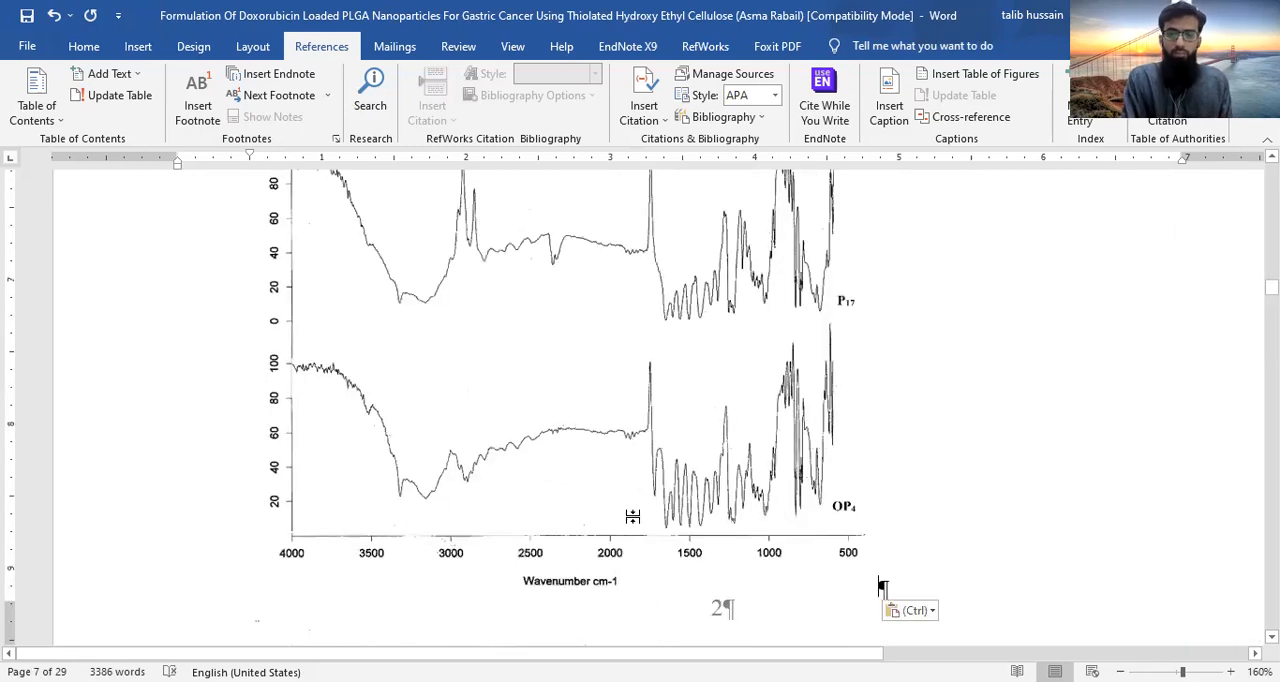
Insert an automatic caption with the Figure label and a colon in the empty paragraph below the Introduction picture
scroll(880, 588, "down", 2)
scroll(846, 346, "down", 1)
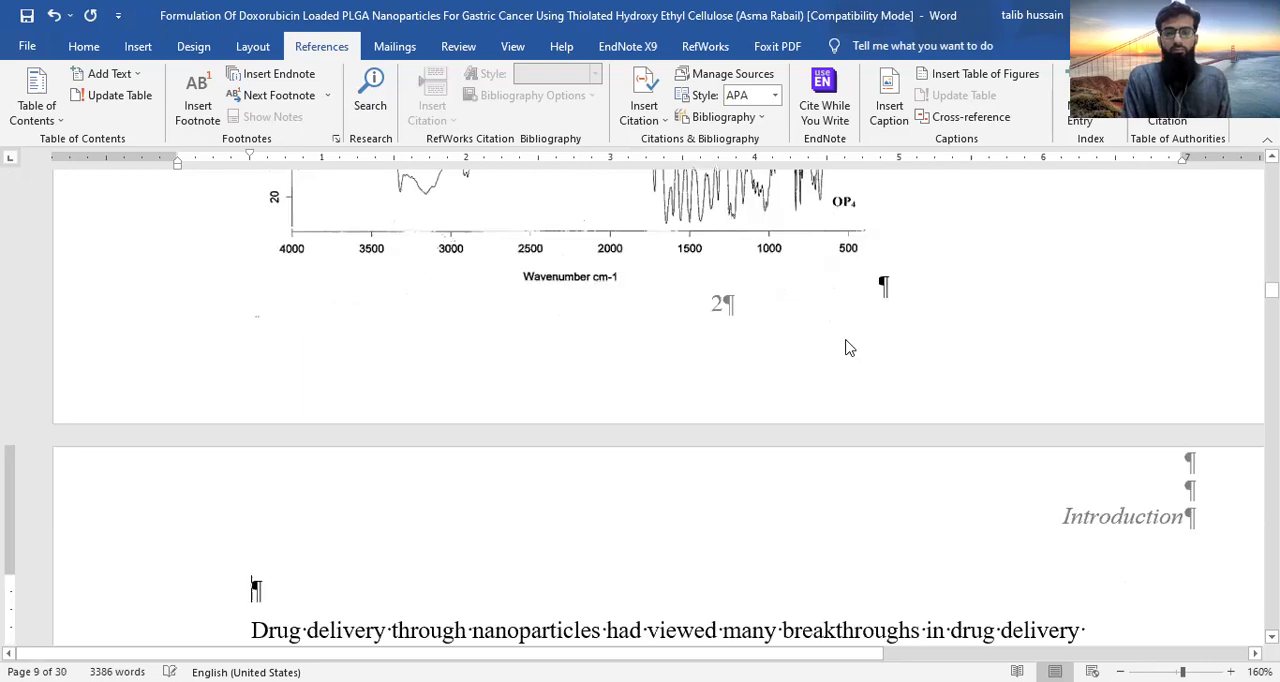
left_click(886, 118)
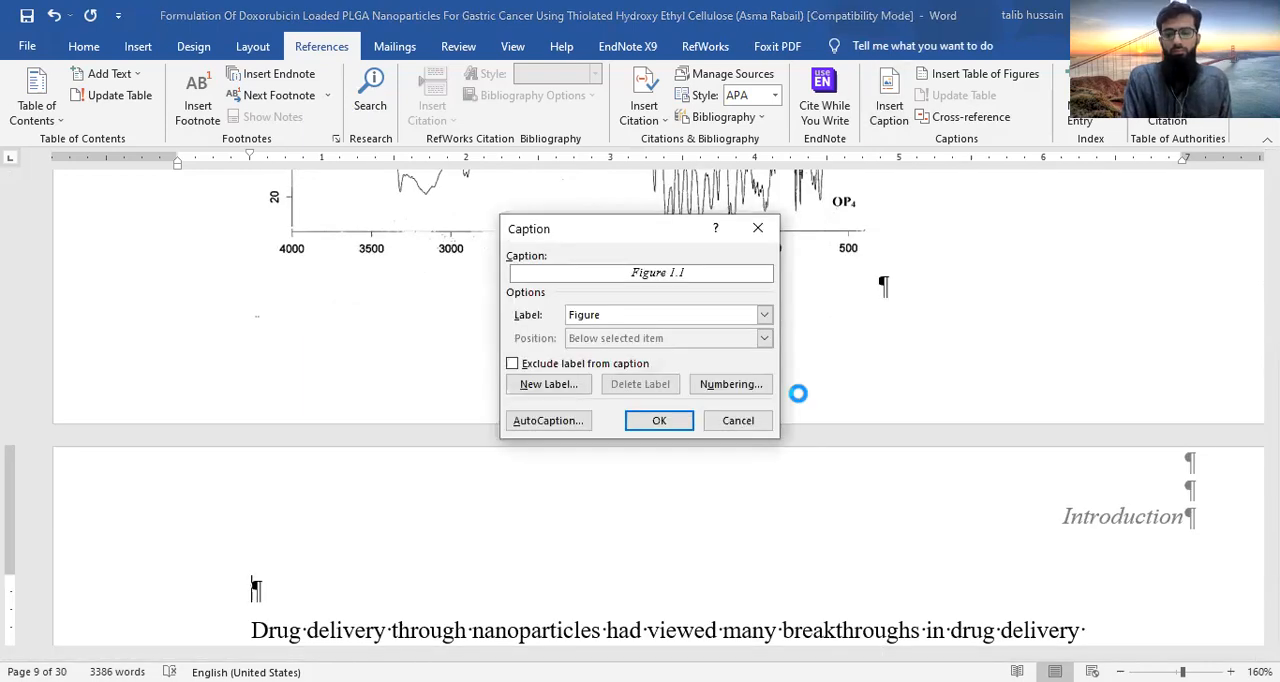
type(":")
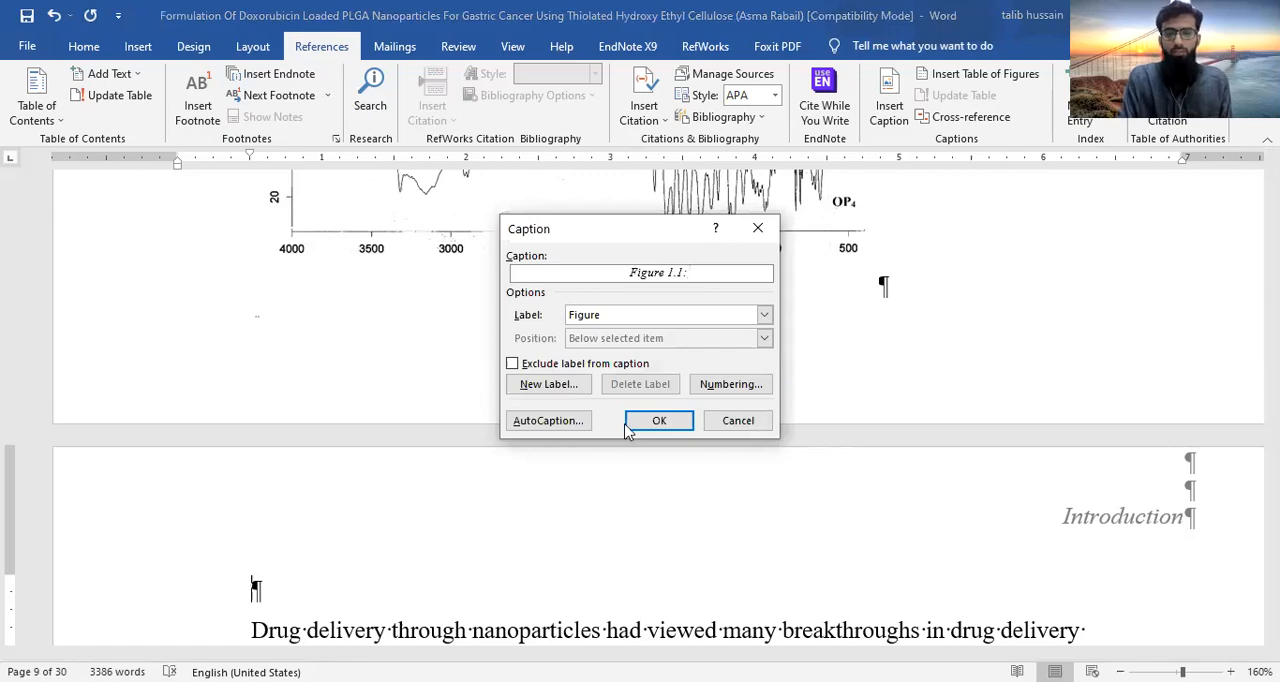
left_click(636, 428)
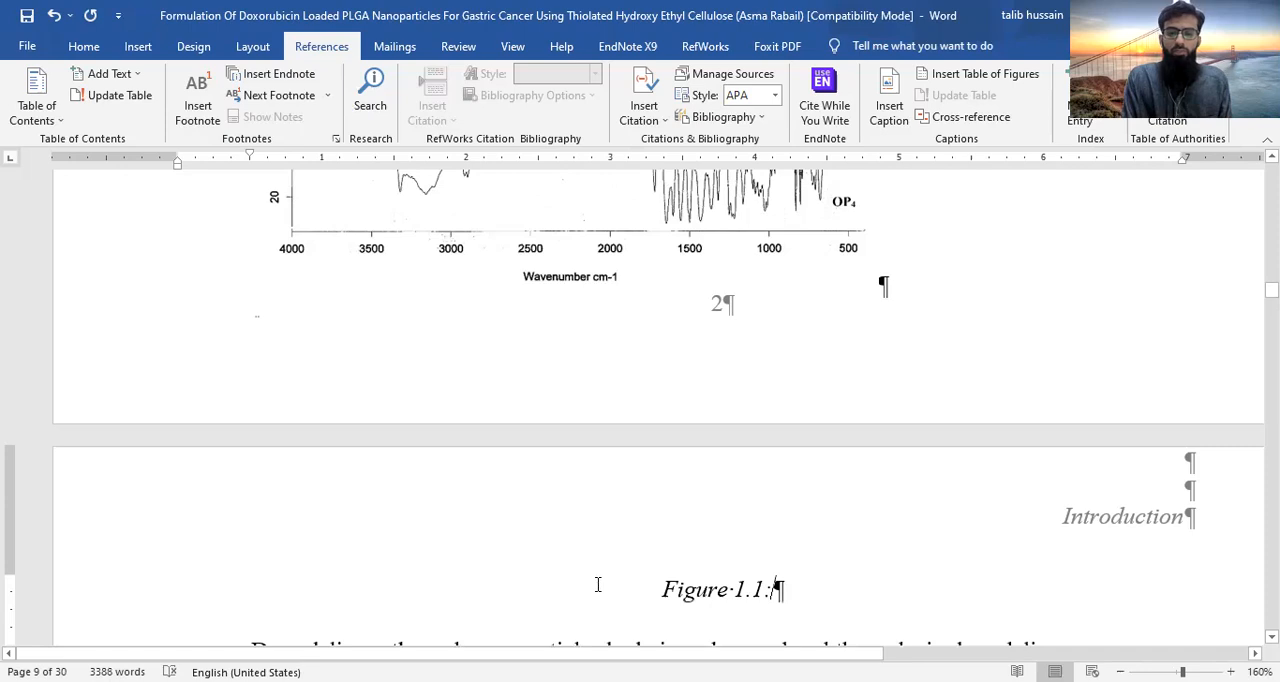
Start a new paragraph after the "Malinovskaya et al., 2017" citation at the end of the section and paste the FTIR spectra picture there
scroll(598, 585, "down", 5)
scroll(598, 585, "down", 5)
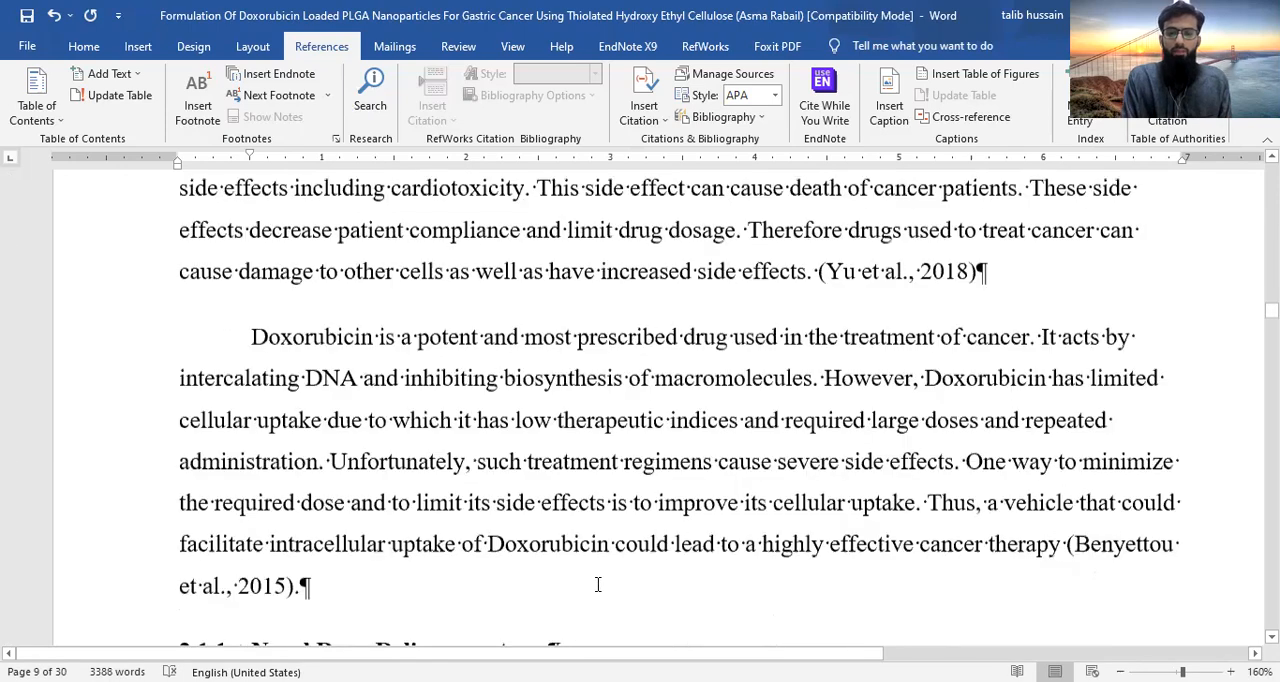
scroll(598, 585, "down", 5)
scroll(598, 584, "down", 5)
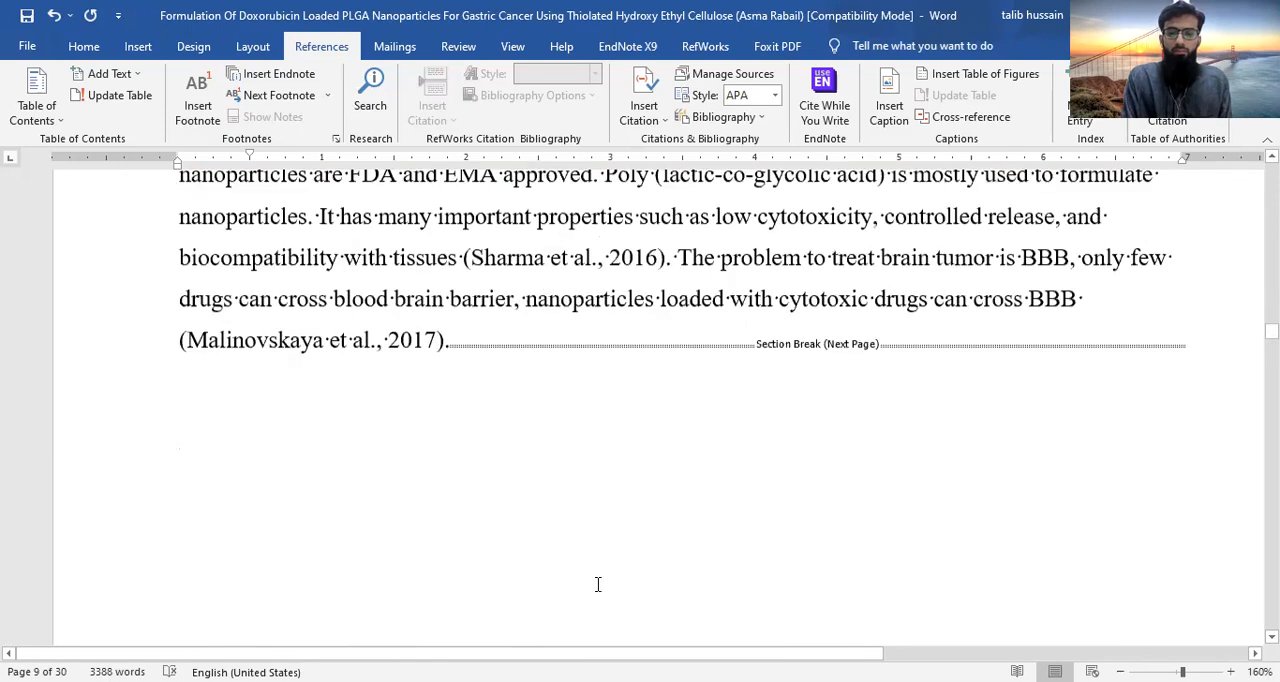
scroll(598, 584, "up", 1)
left_click(449, 378)
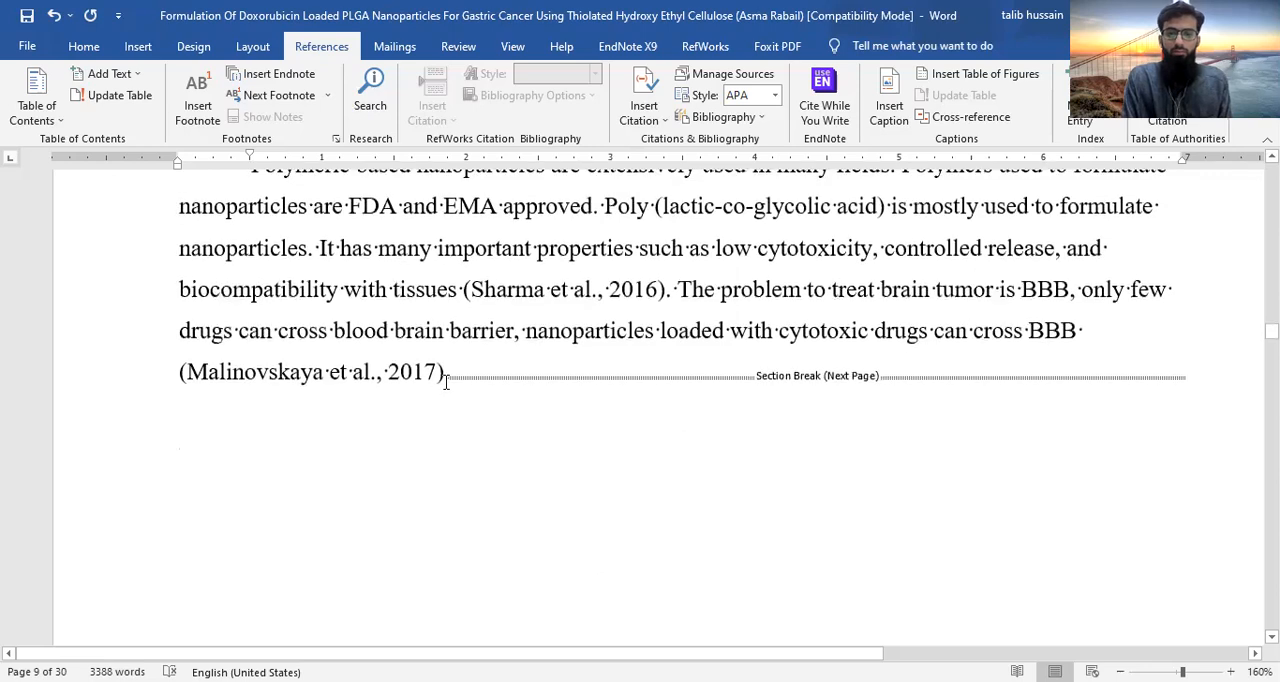
key("Return")
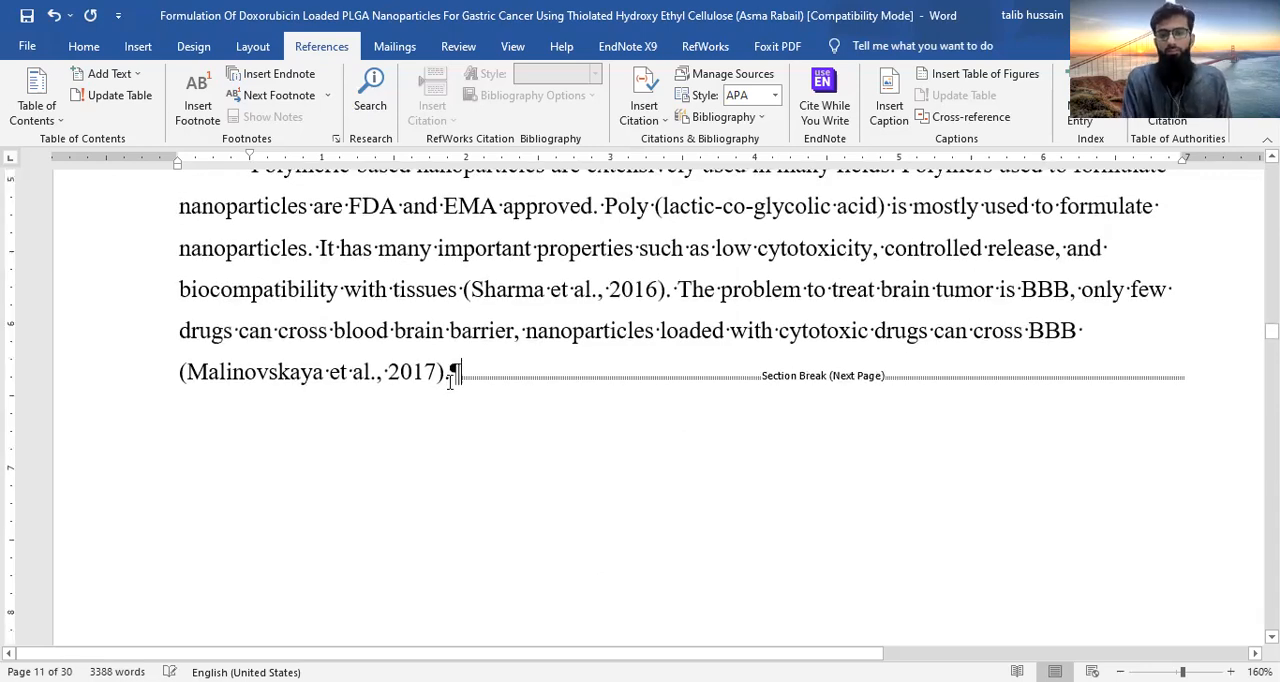
key("ctrl+v")
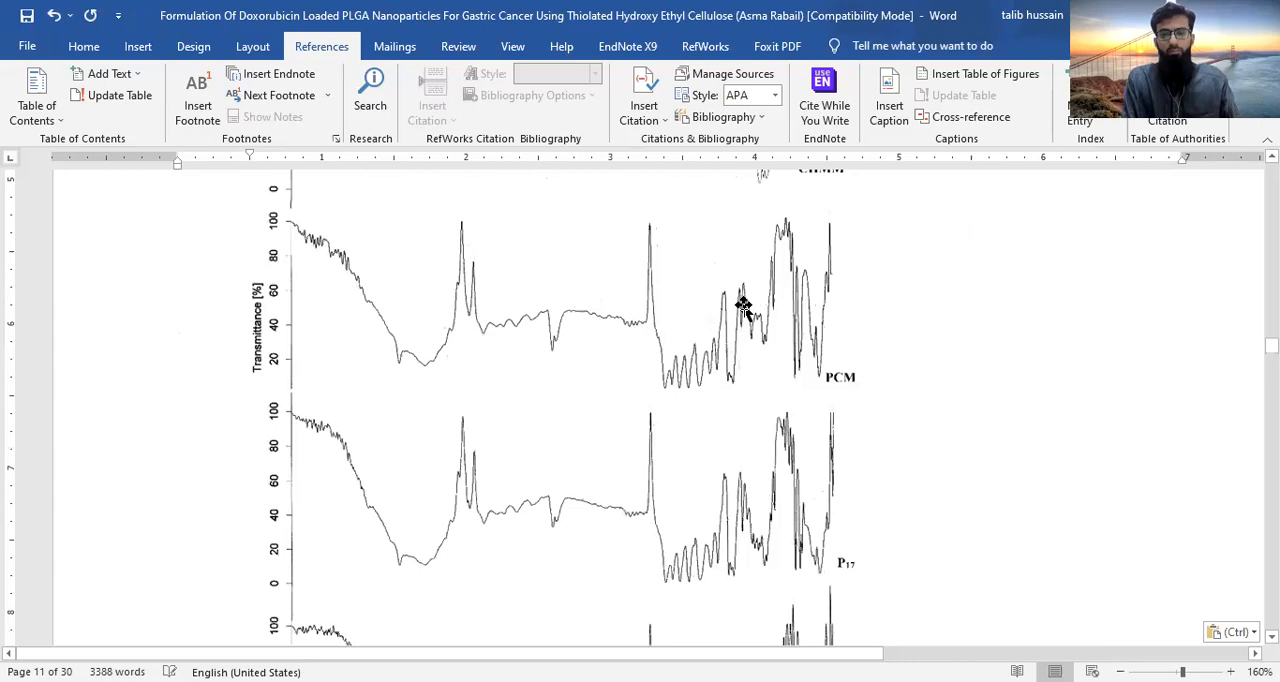
Add a paragraph below the newly pasted picture and insert an automatic Figure caption in it
scroll(948, 386, "down", 3)
key("Return")
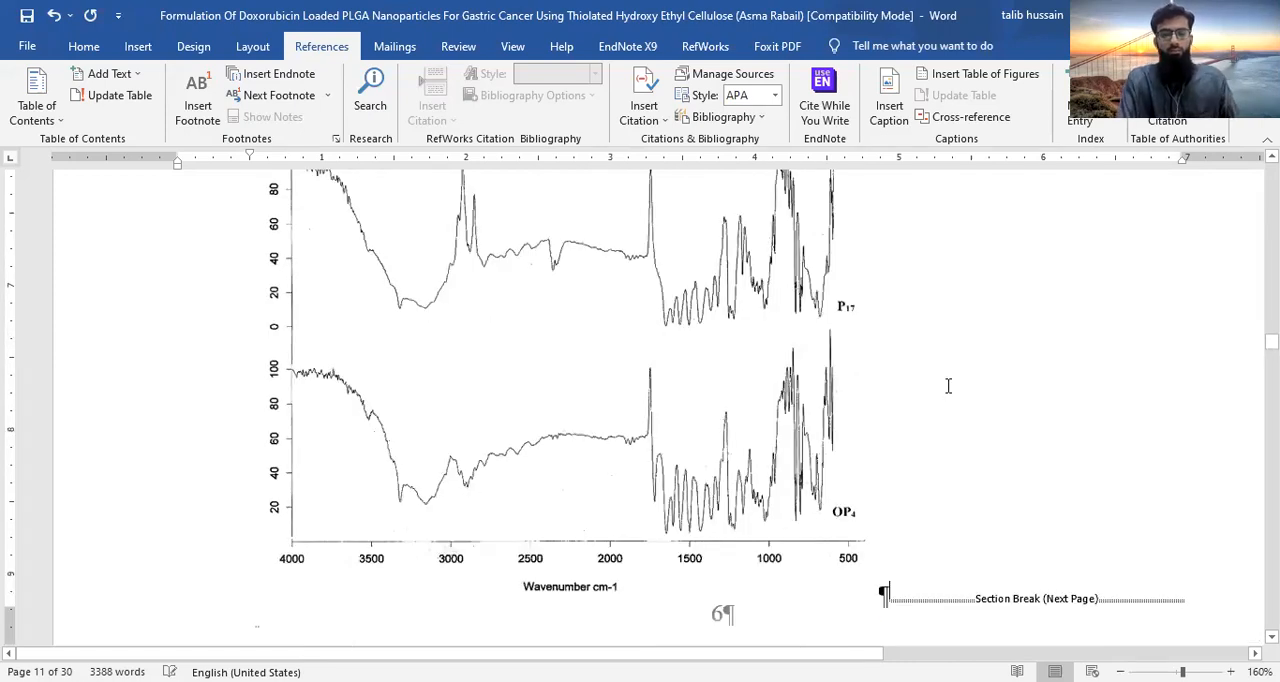
left_click(889, 100)
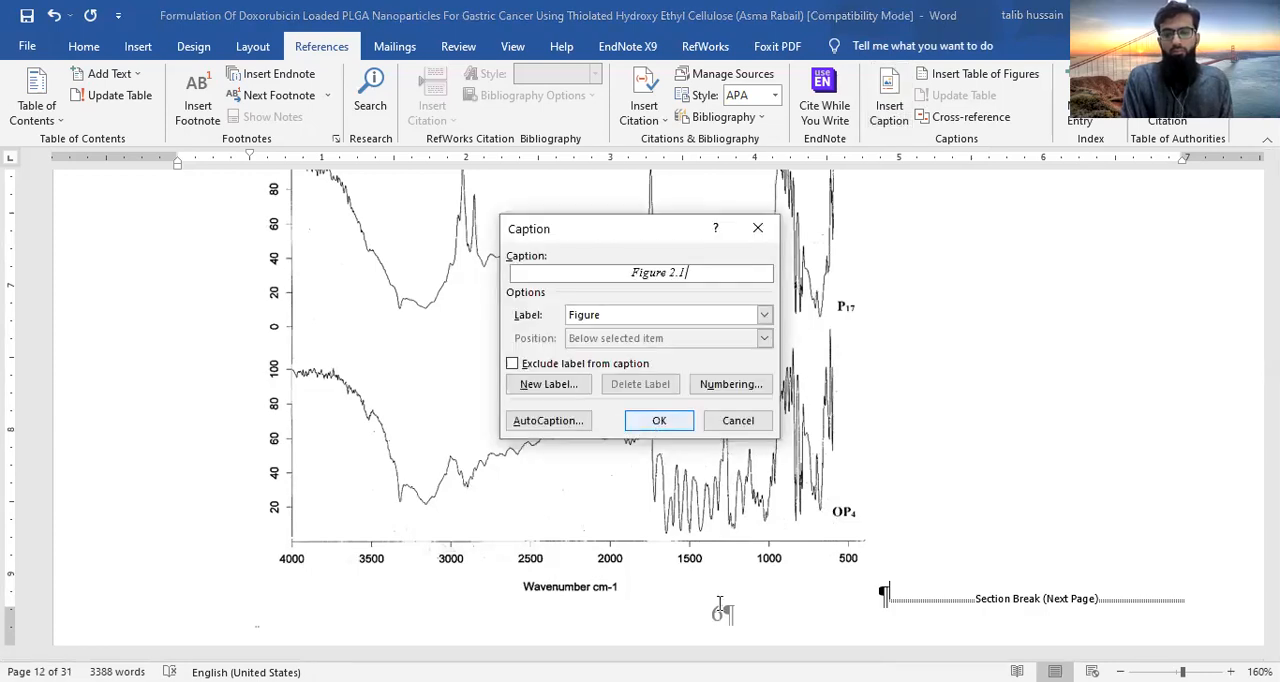
key("Return")
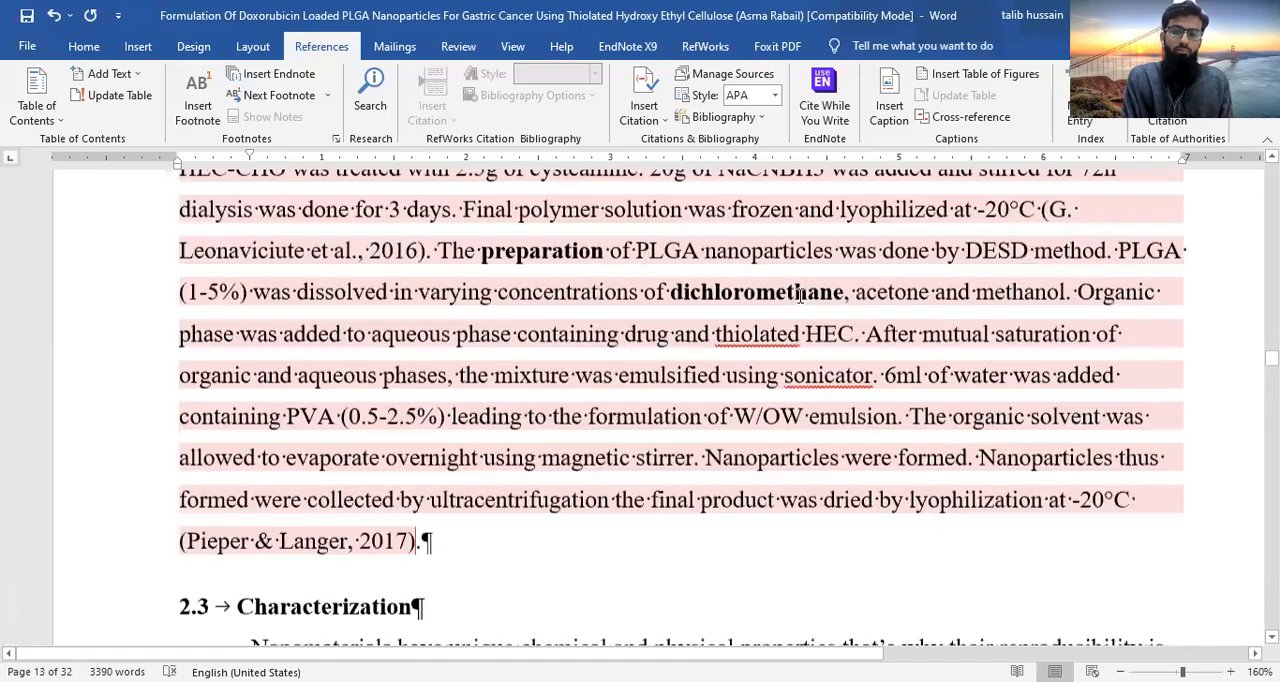
Delete the entire old caption text "Figure 0.1: FTIR of polymer and drug" below the picture in the Results and Discussion chapter
scroll(800, 296, "down", 10)
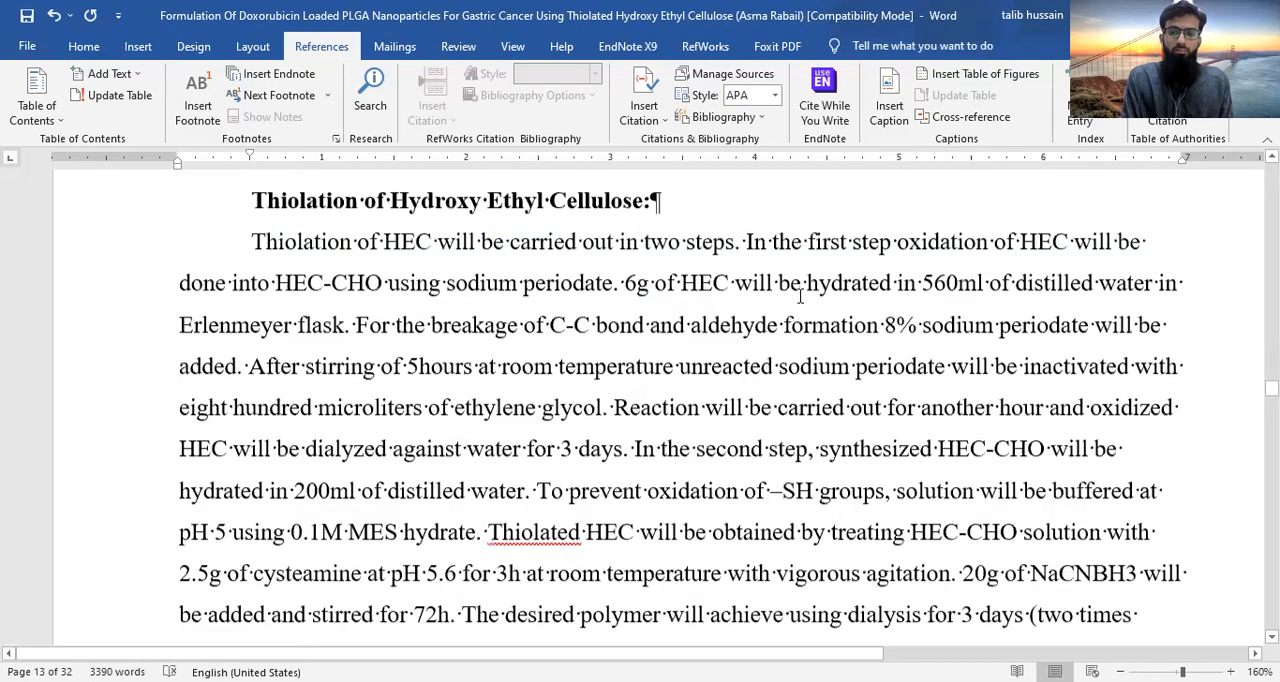
scroll(800, 296, "down", 10)
scroll(800, 296, "down", 10)
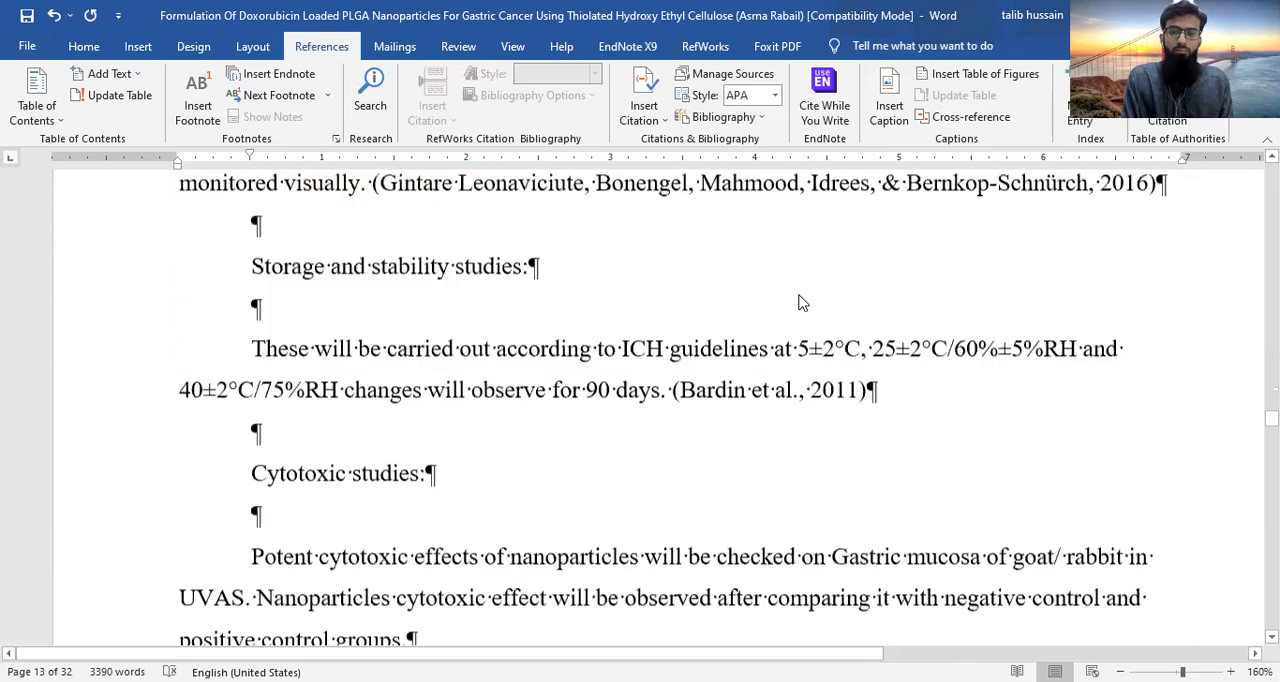
scroll(800, 296, "down", 10)
scroll(798, 300, "down", 5)
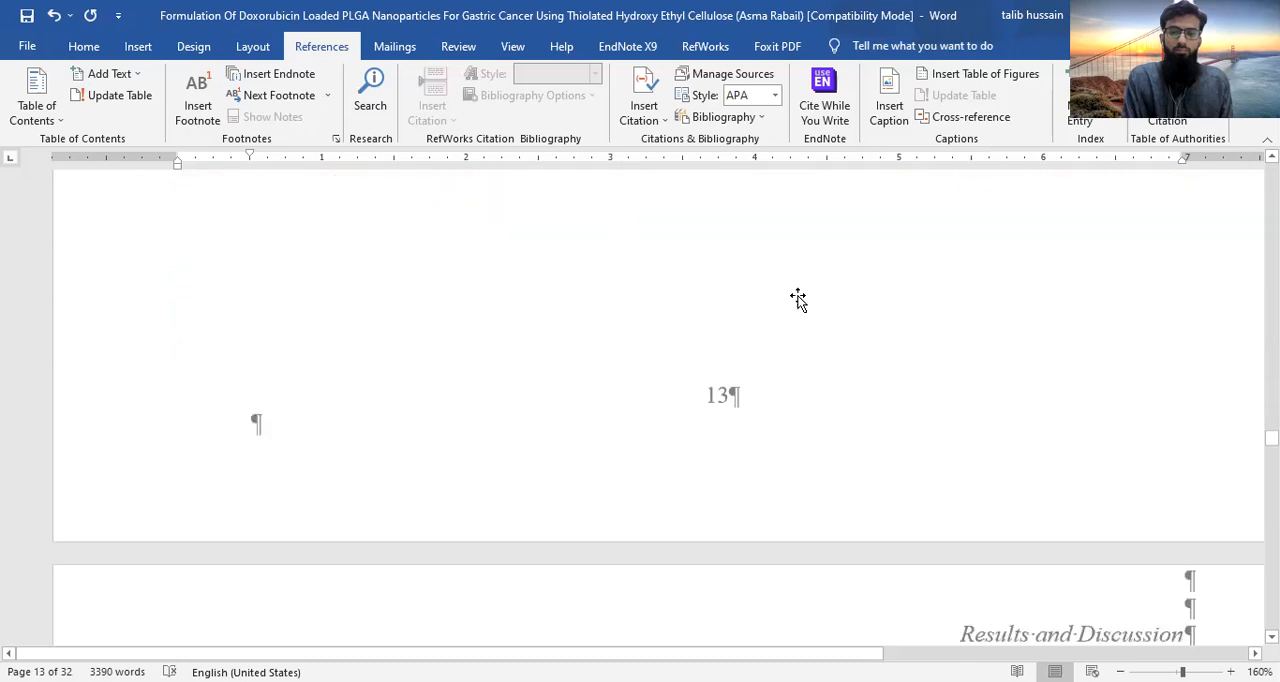
scroll(798, 300, "down", 10)
scroll(798, 300, "down", 5)
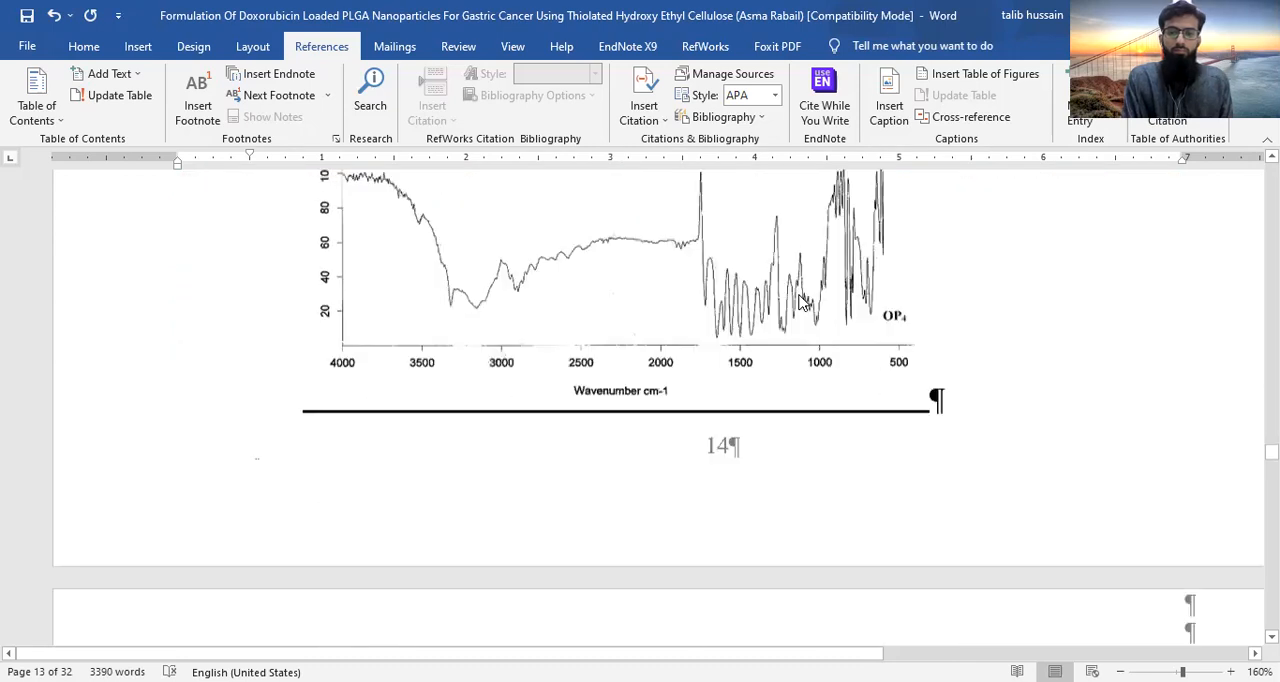
scroll(605, 400, "down", 3)
left_click(575, 393)
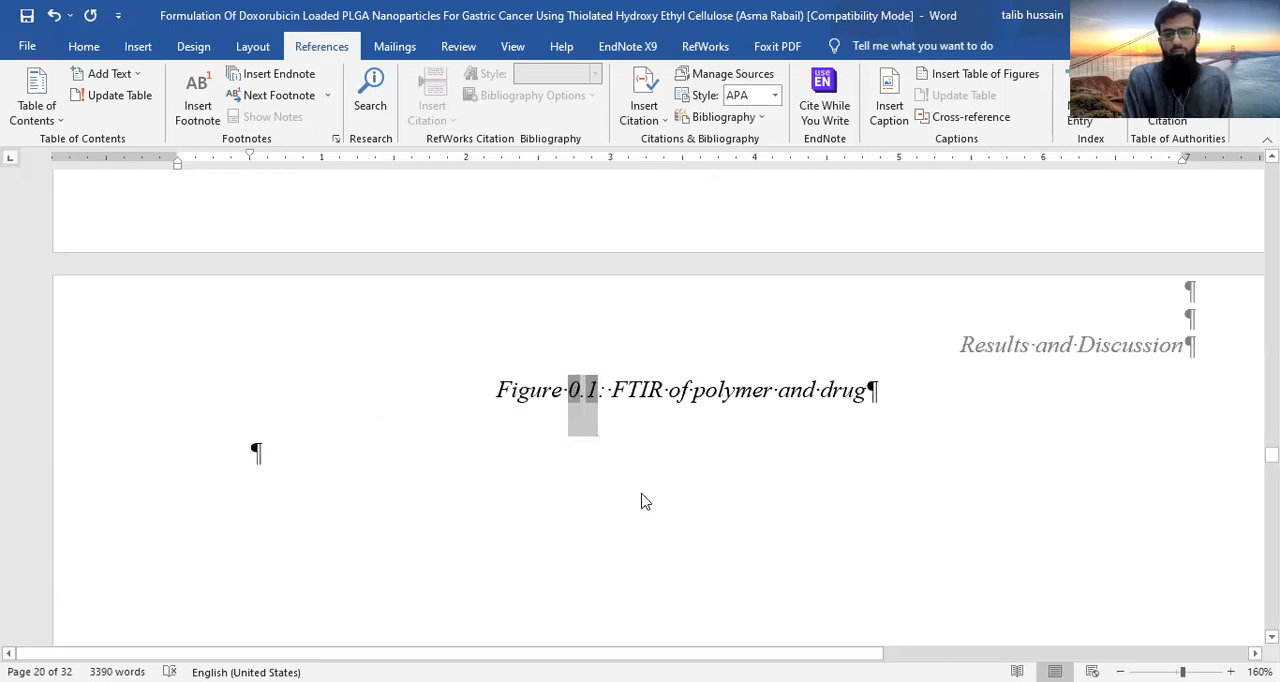
left_click(582, 399)
left_click(621, 389)
key("shift+End")
key("BackSpace")
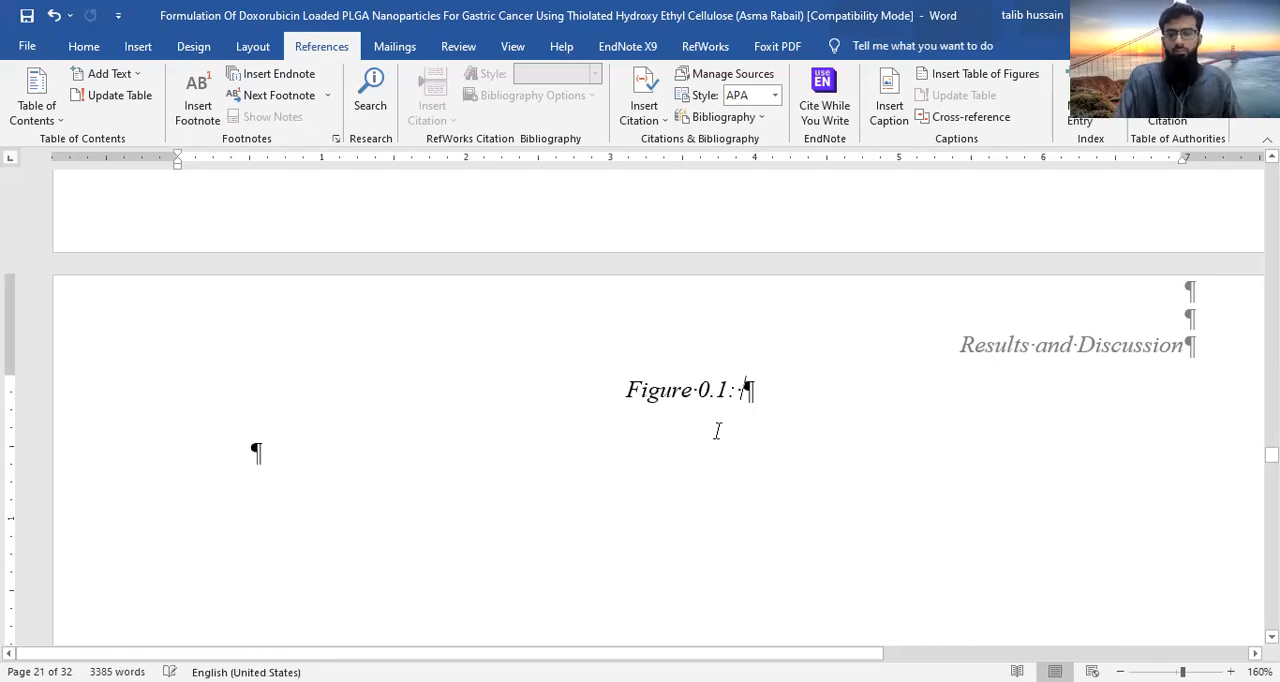
key("BackSpace")
key("BackSpace")
key("BackSpace")
key("BackSpace")
key("BackSpace")
key("BackSpace")
key("BackSpace")
key("BackSpace")
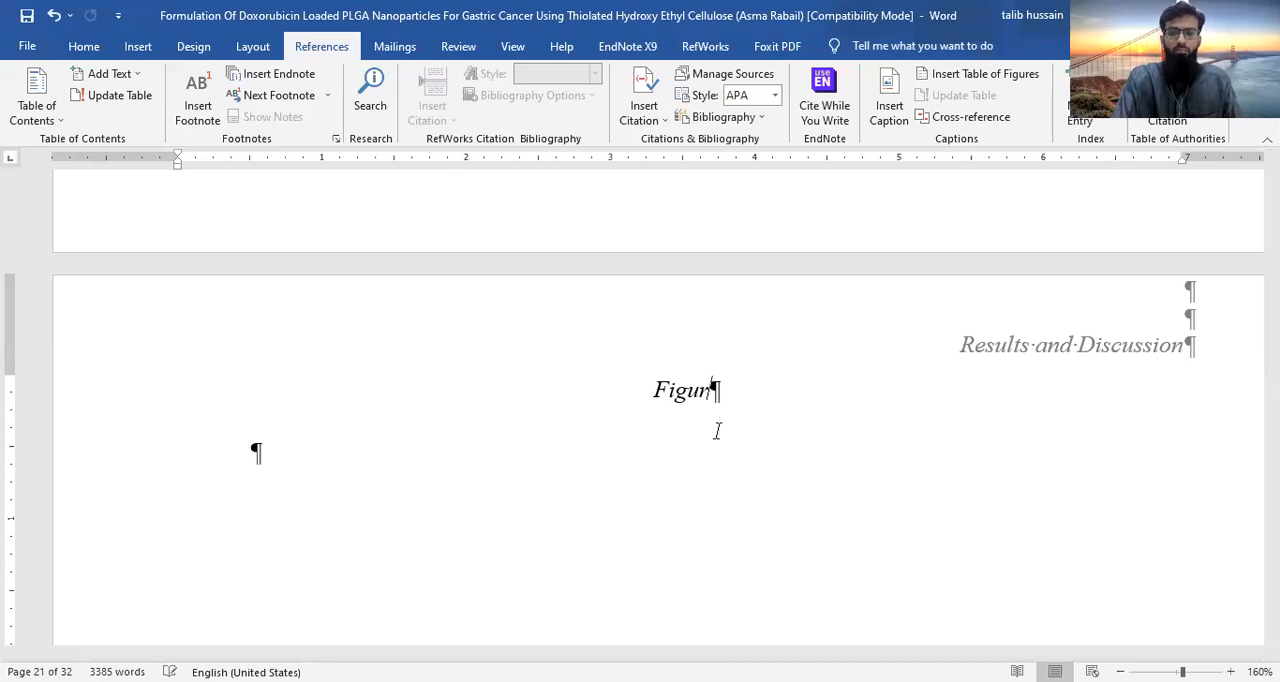
Replace the emptied caption line with a new paragraph below the Results and Discussion picture and insert an automatic Figure caption there
key("BackSpace")
key("BackSpace")
key("BackSpace")
key("BackSpace")
key("BackSpace")
key("BackSpace")
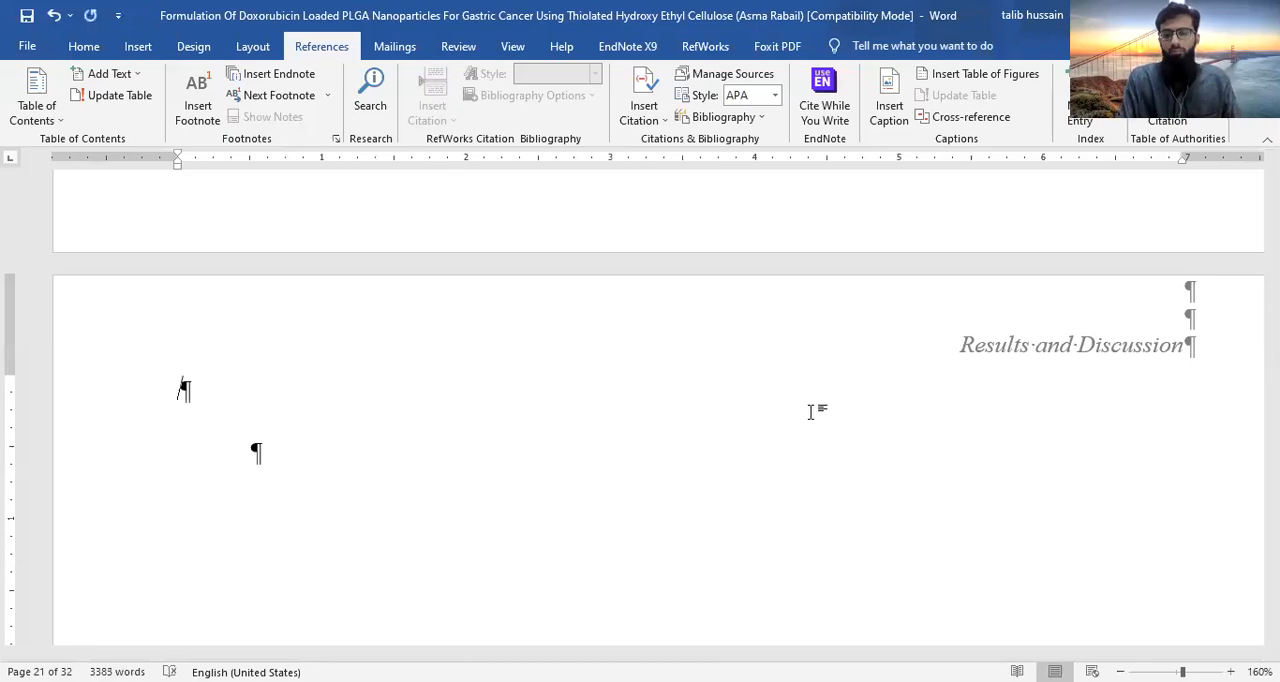
key("BackSpace")
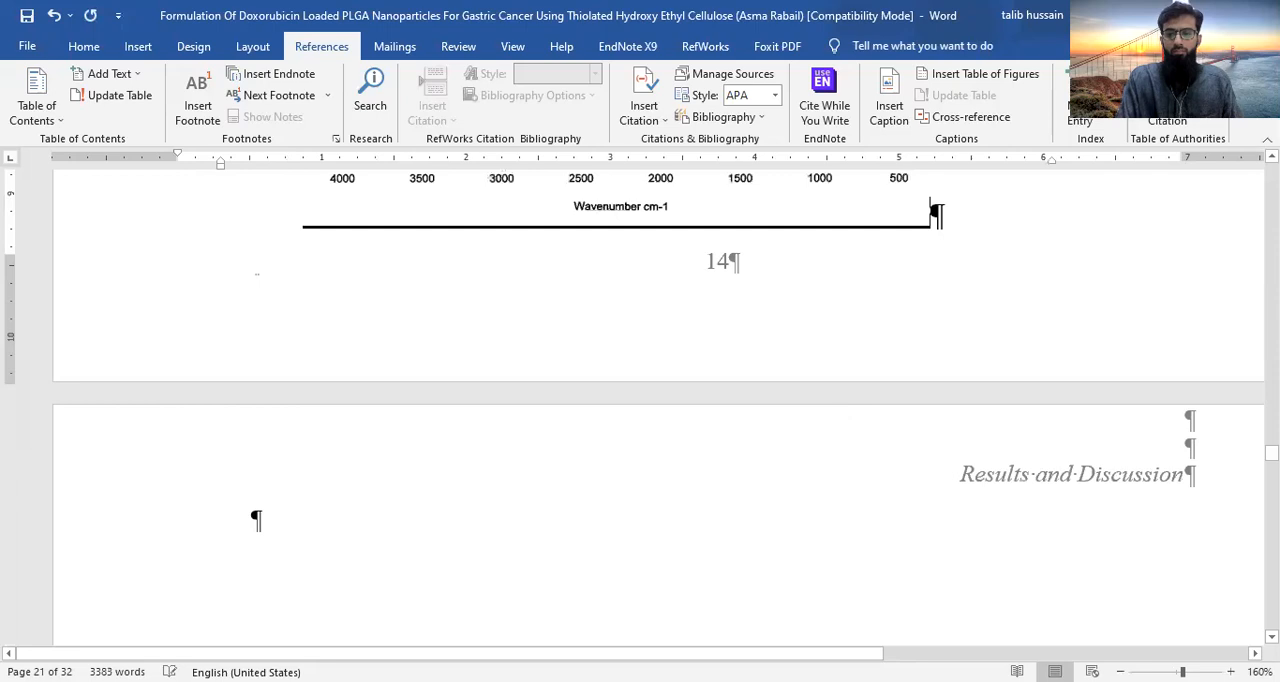
key("Return")
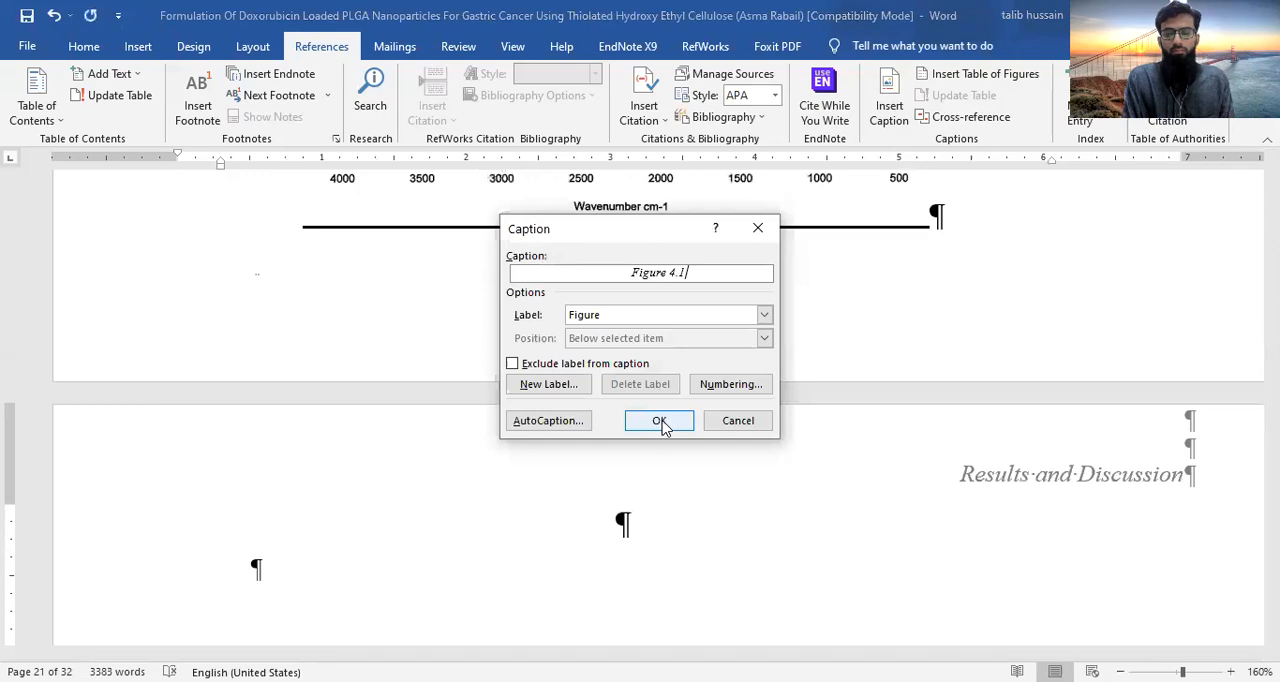
left_click(659, 420)
Check the chapter number of the automatic Figure caption below the FTIR picture in the Review of Literature chapter
scroll(661, 424, "up", 5)
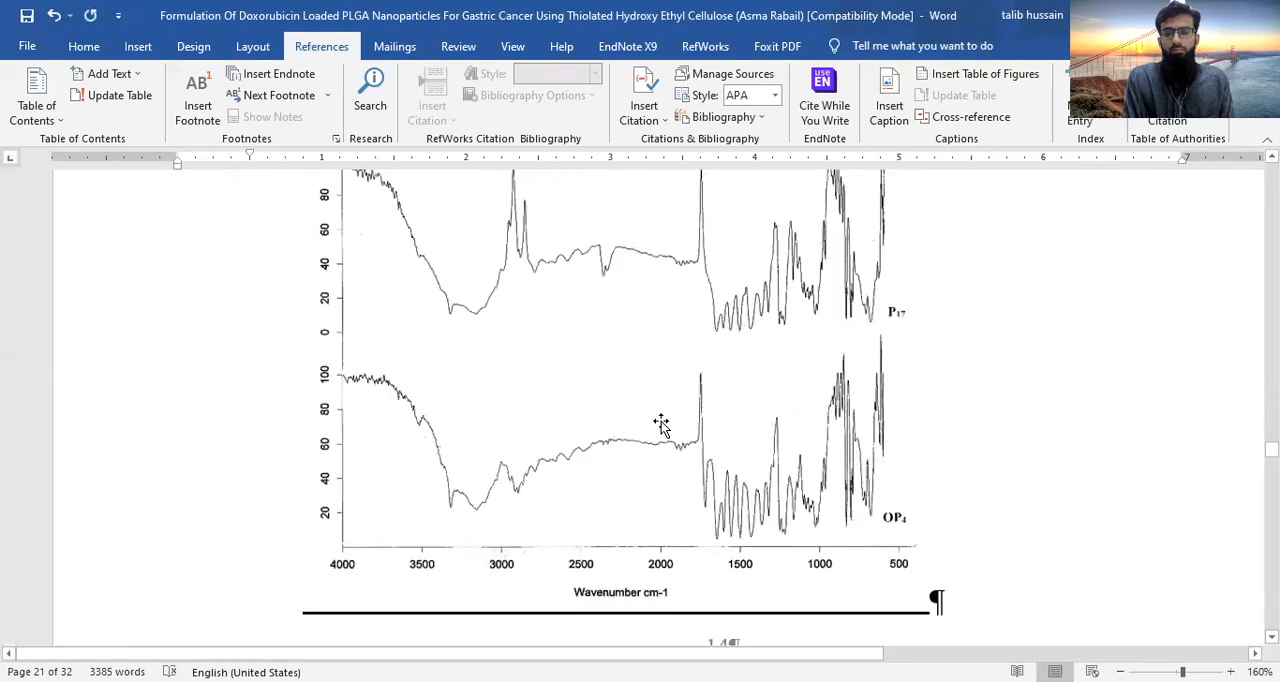
scroll(661, 424, "up", 3)
scroll(661, 424, "up", 6)
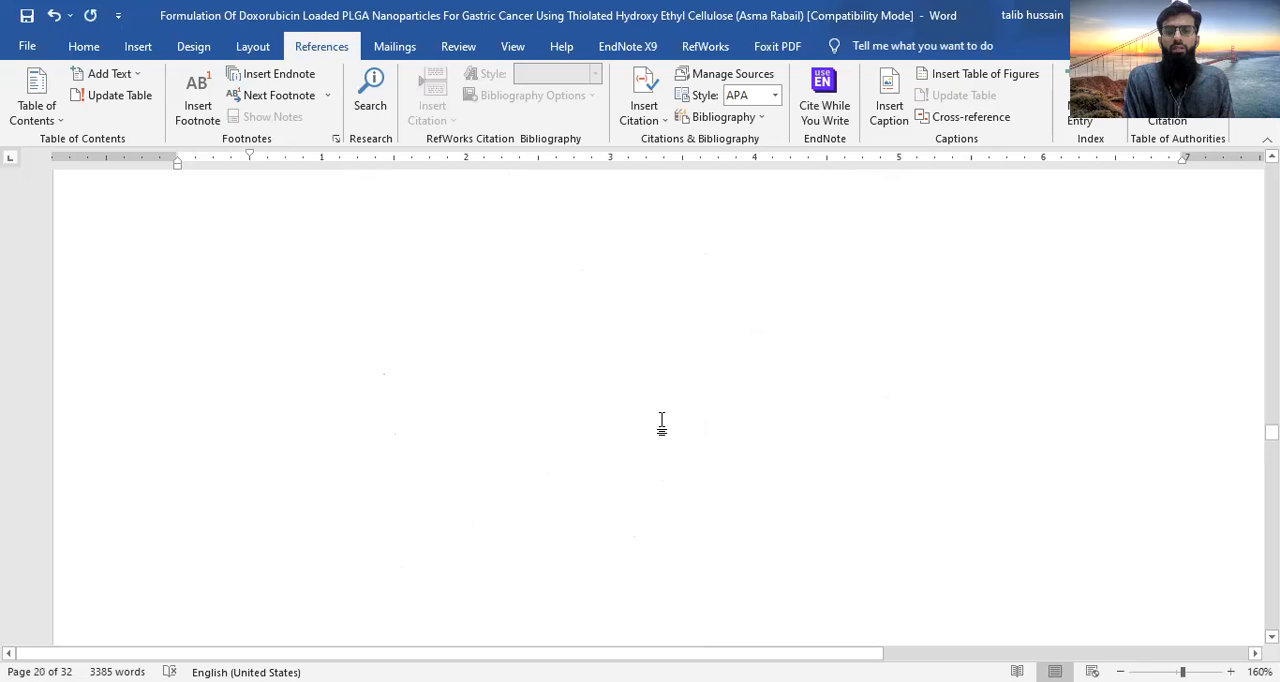
scroll(662, 421, "up", 6)
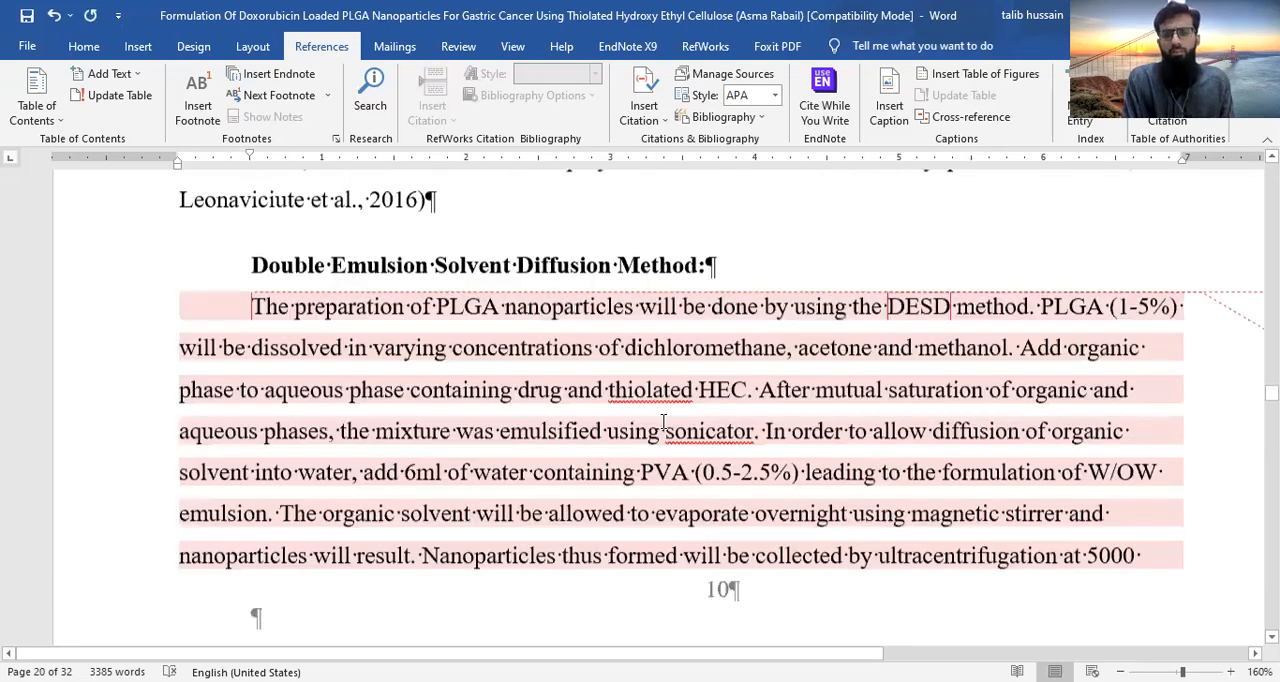
scroll(661, 421, "up", 6)
scroll(660, 421, "up", 5)
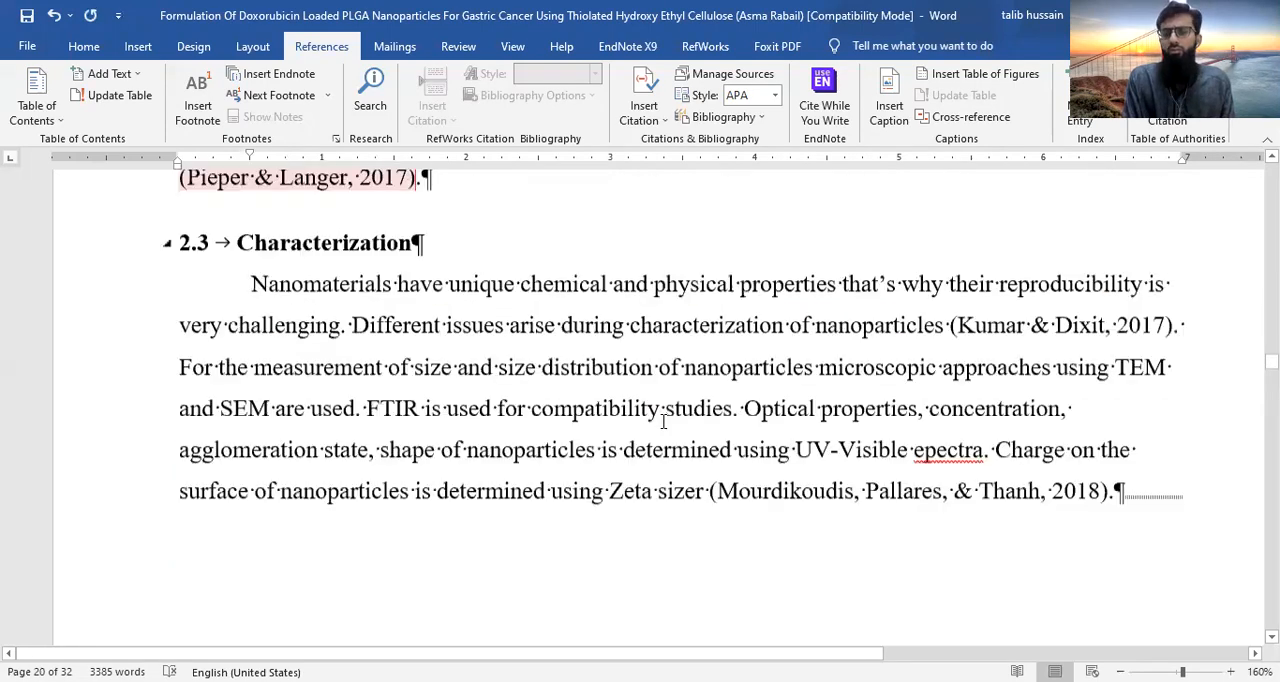
scroll(661, 424, "up", 5)
scroll(661, 421, "up", 10)
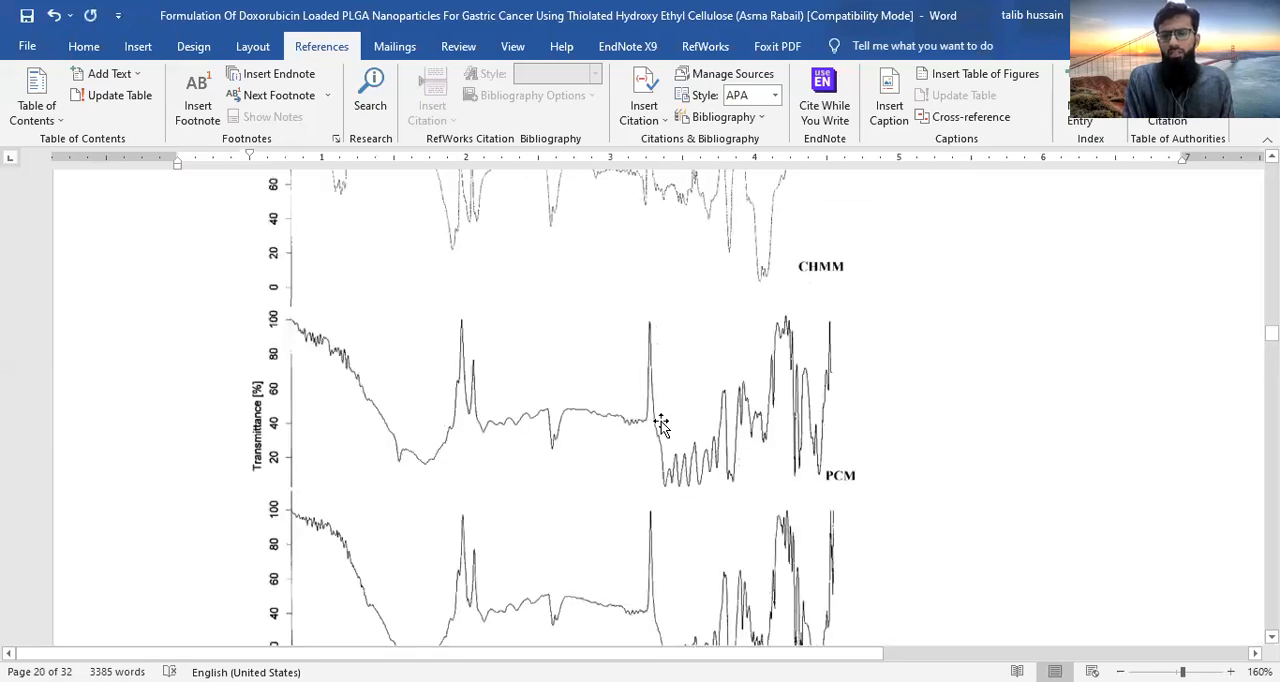
scroll(661, 421, "down", 4)
scroll(669, 545, "down", 2)
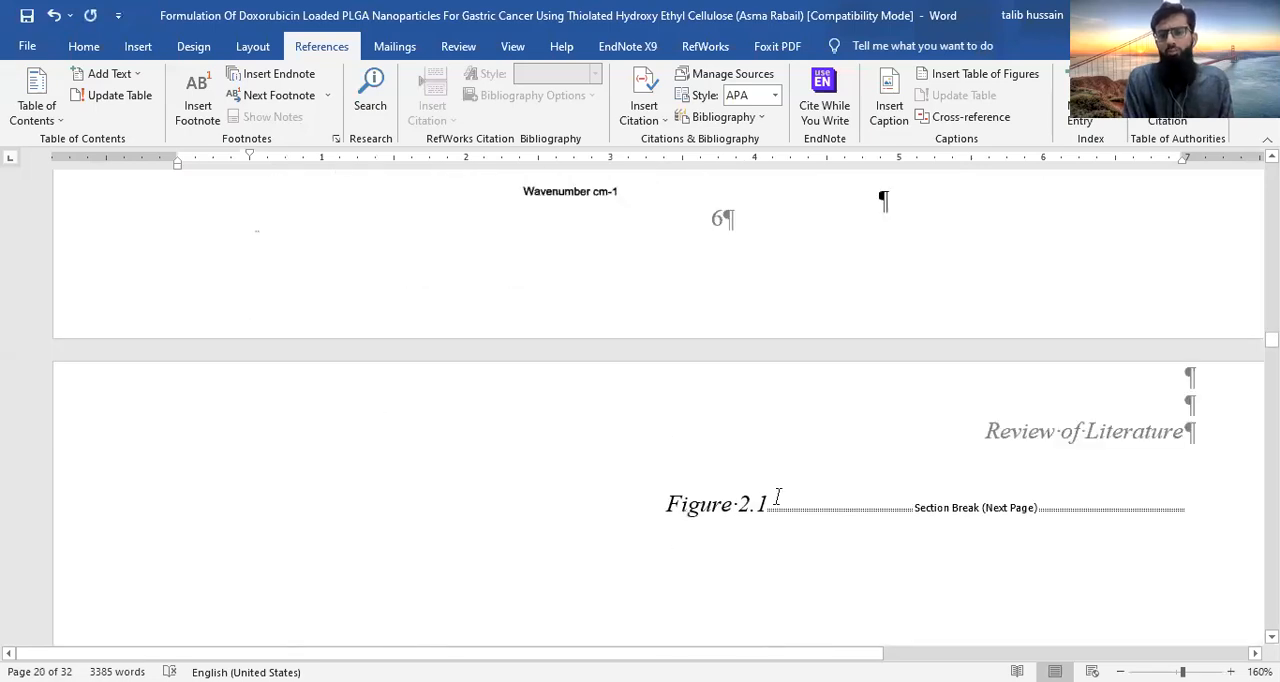
left_click(774, 504)
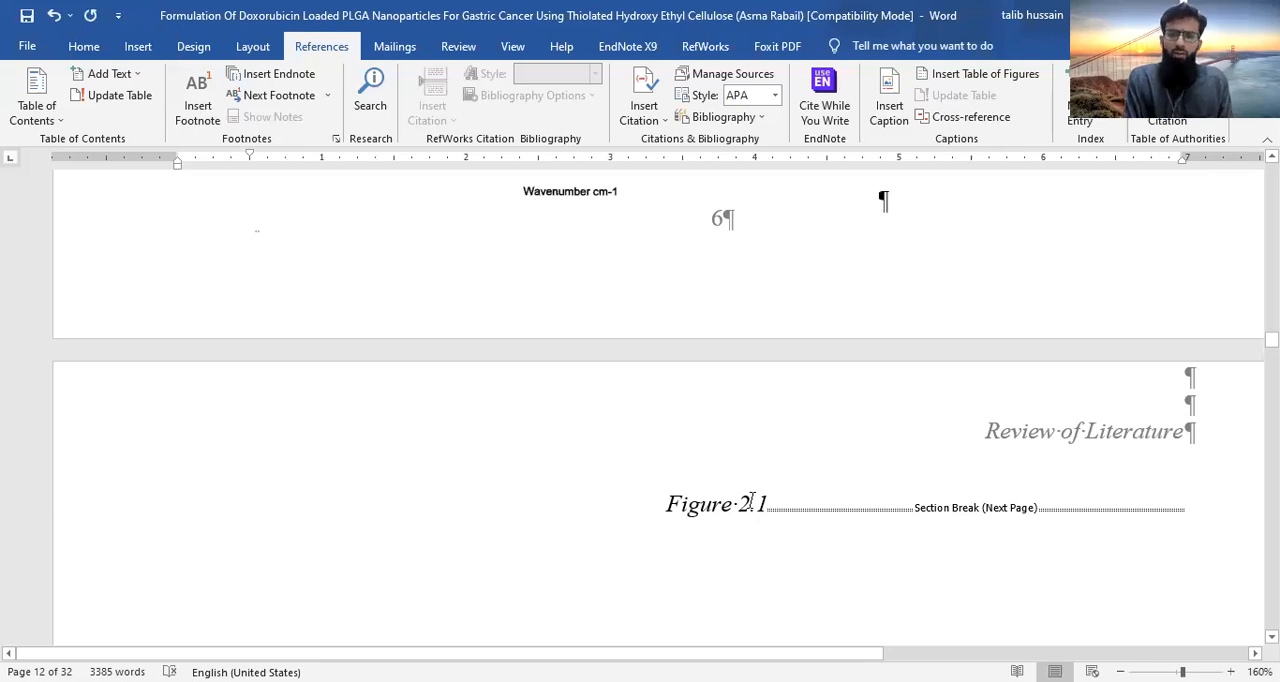
Turn on Track Changes and replace "Different" with "Various" at the start of the paragraph under "Mucoadhesive drug delivery systems"
left_click(463, 55)
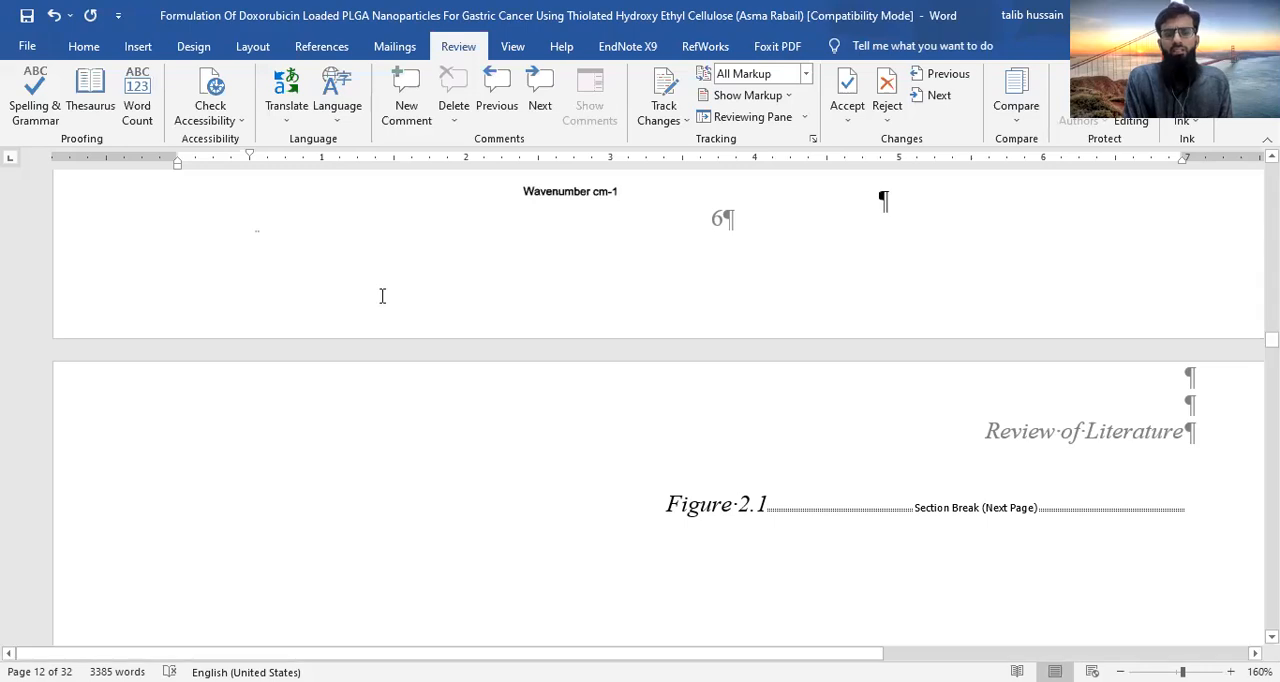
scroll(603, 455, "up", 3)
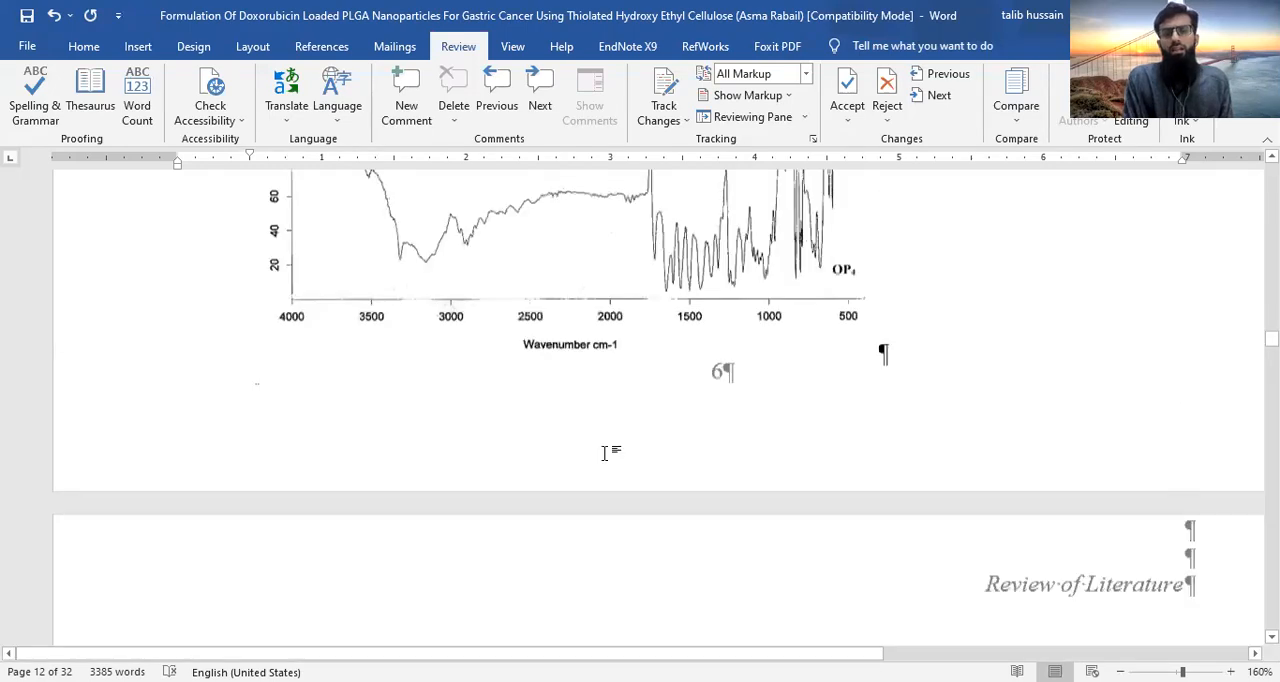
scroll(605, 453, "up", 10)
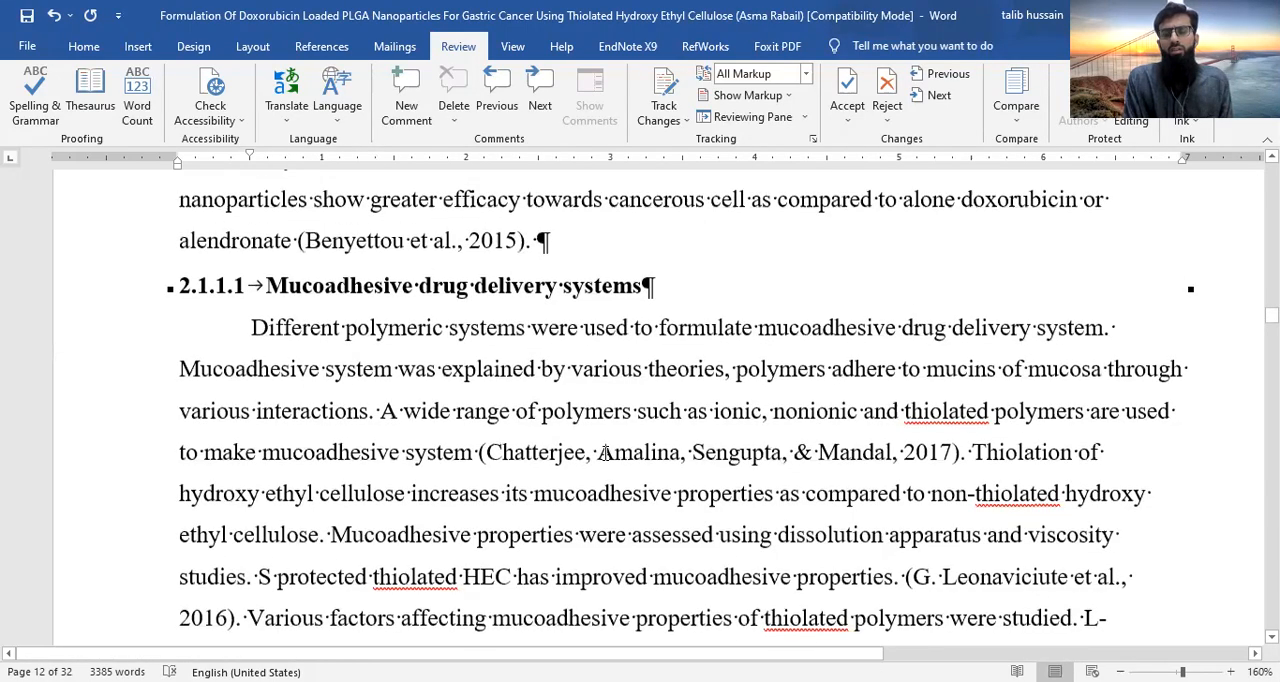
scroll(604, 452, "down", 1)
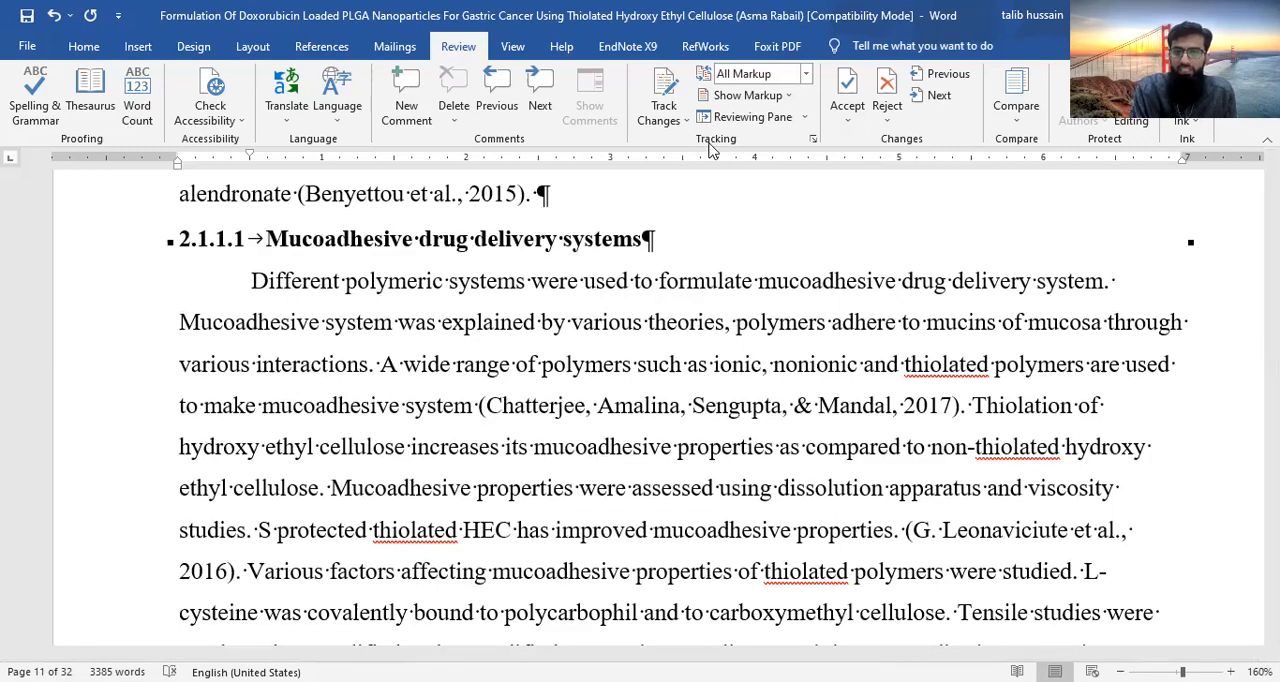
left_click(665, 90)
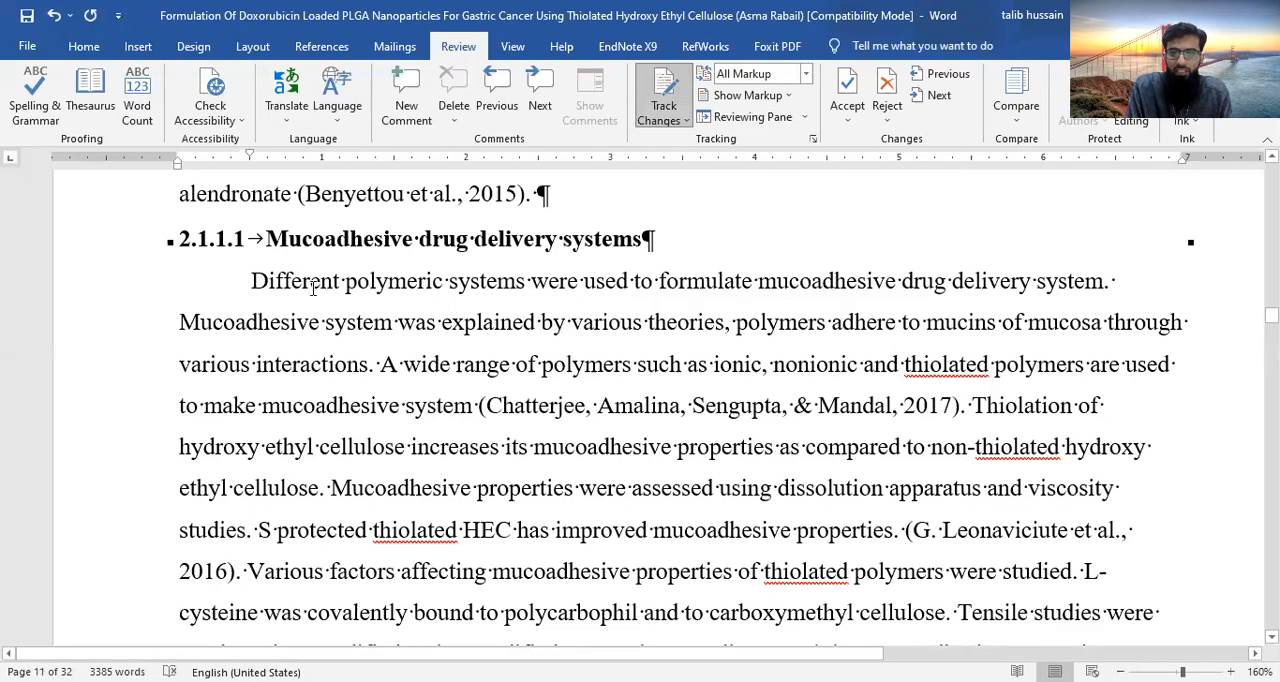
left_click_drag(344, 283, 249, 282)
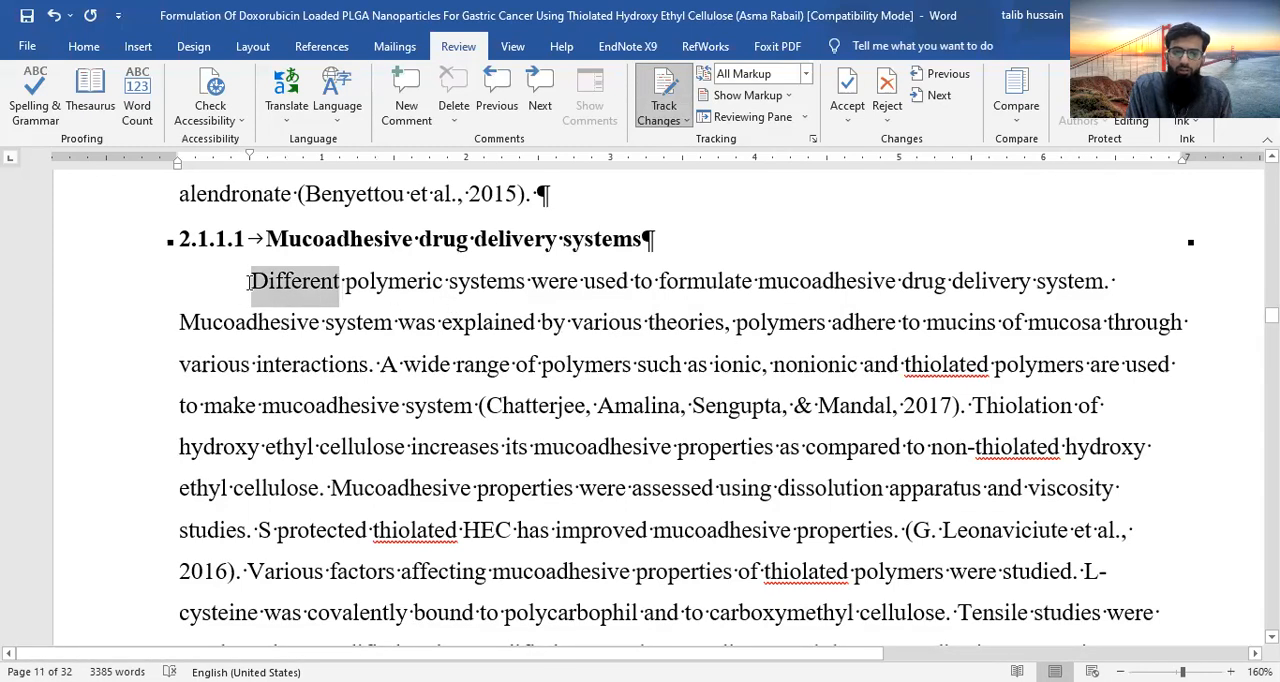
type("Variou")
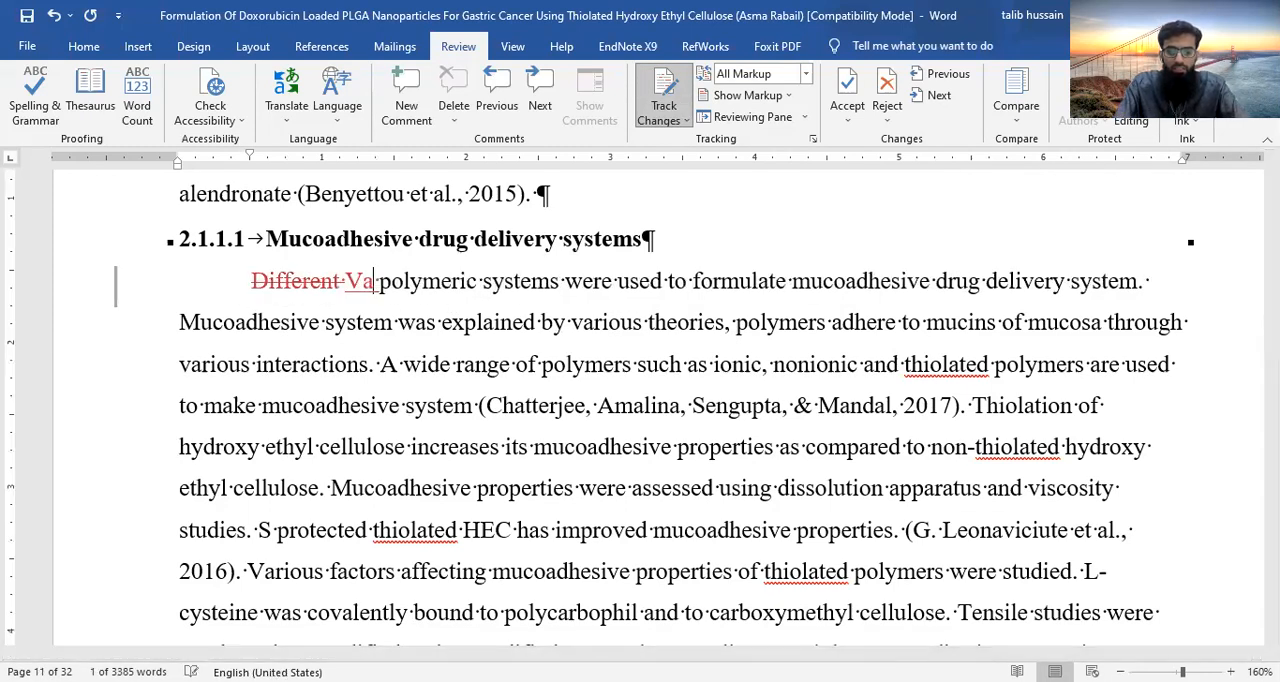
type("s")
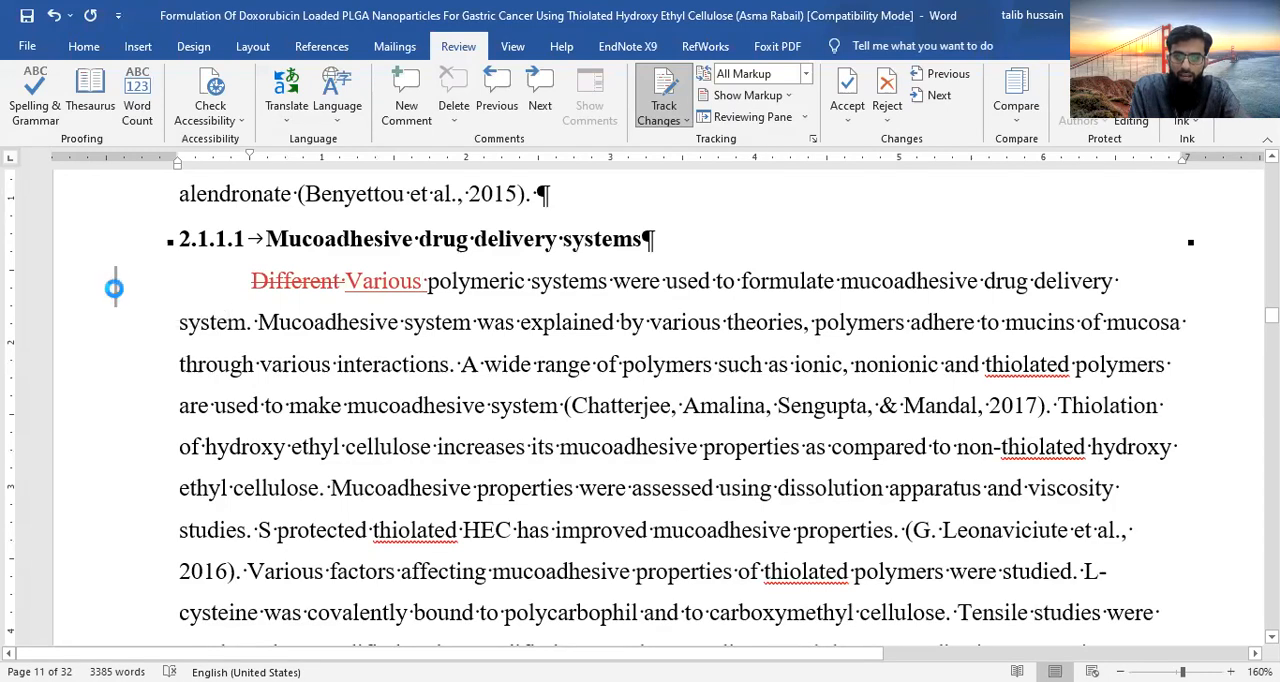
Switch the tracked edit's display to Simple Markup and back to All Markup to compare both views
left_click(116, 292)
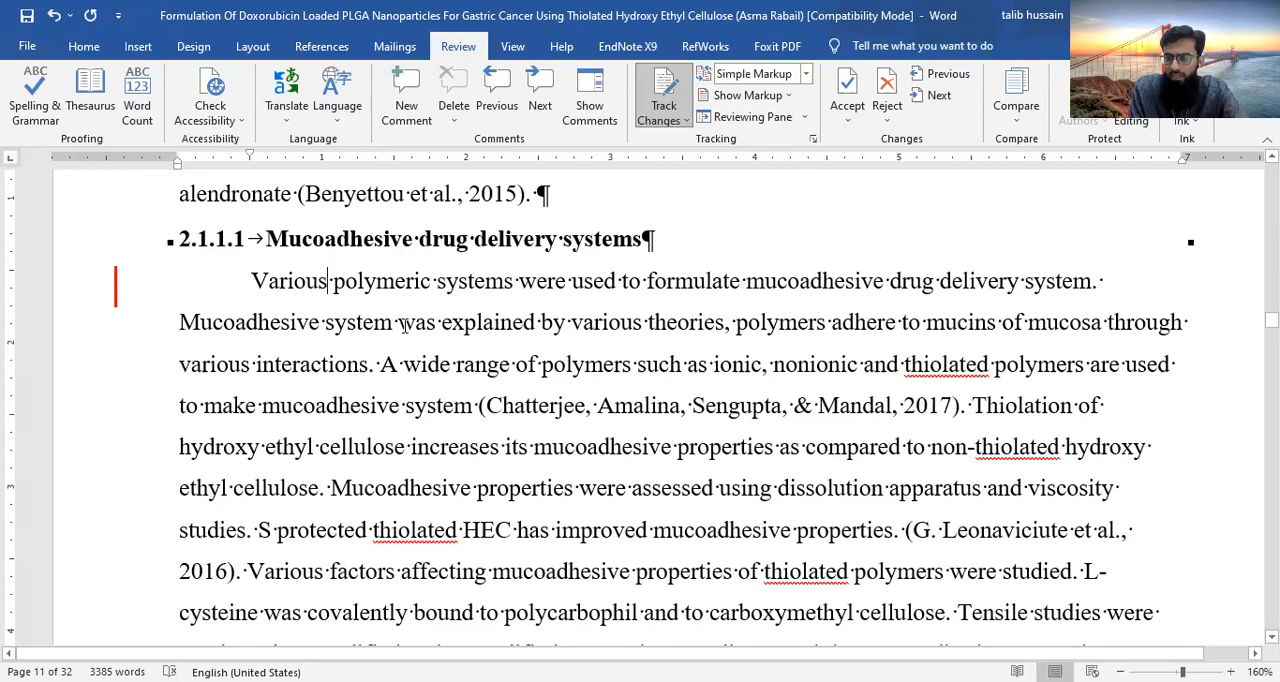
left_click(115, 287)
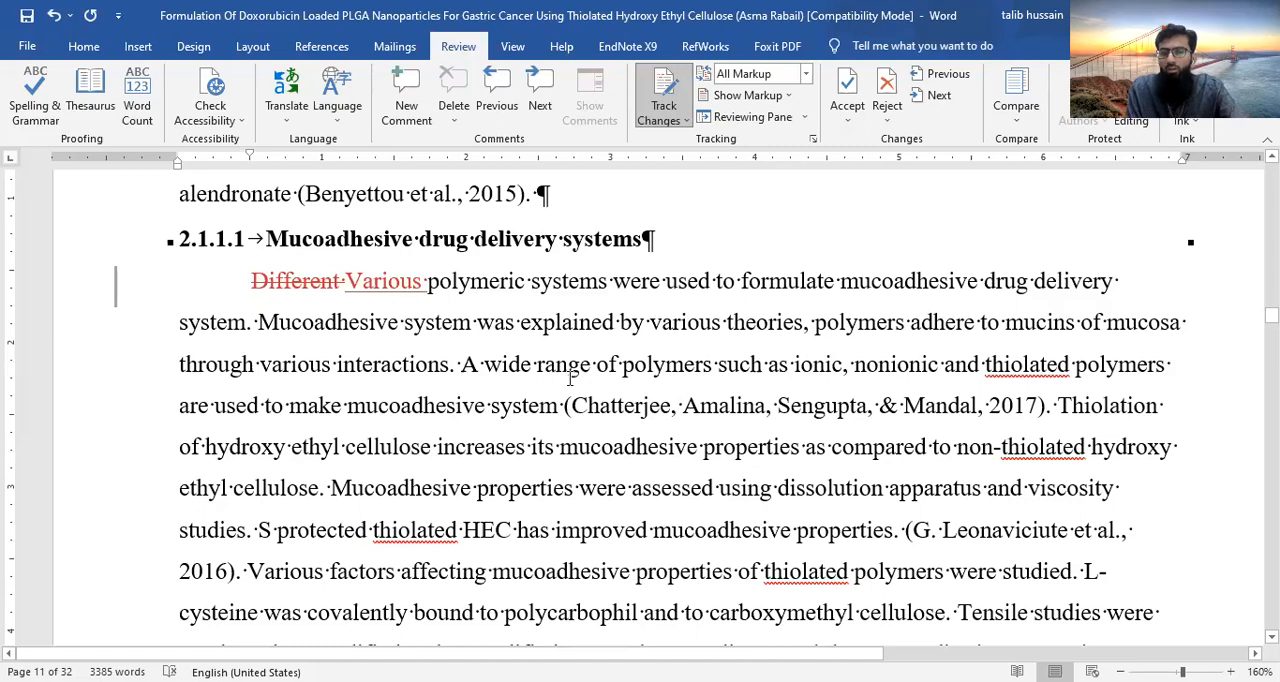
scroll(570, 378, "up", 2)
scroll(565, 383, "down", 2)
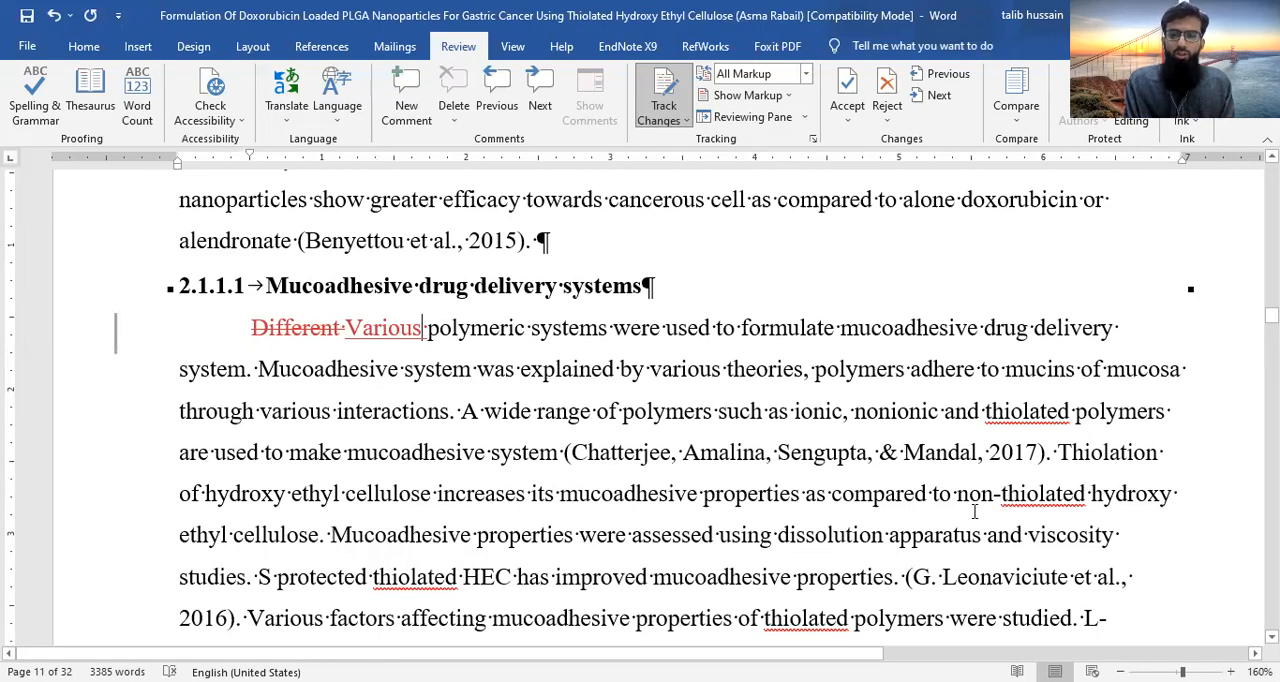
Add the comment "Change with relevant reference" to the 2017 citation following "are used to make mucoadhesive system"
left_click_drag(1042, 452, 570, 455)
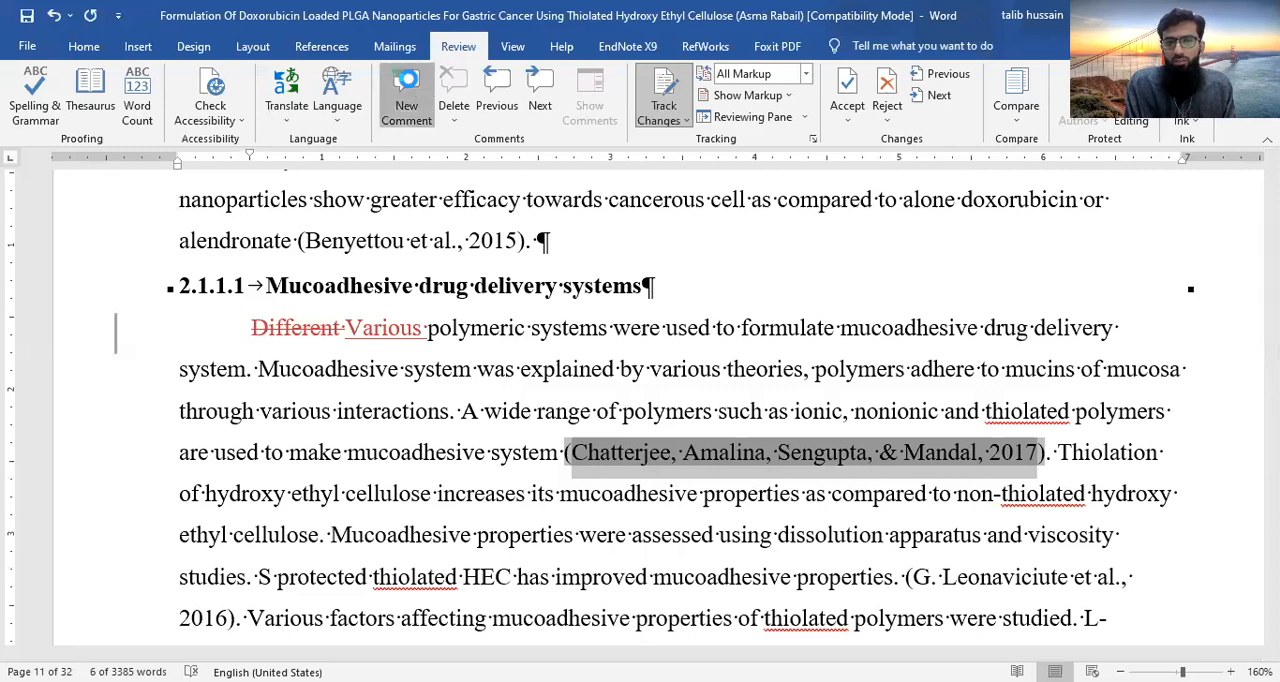
left_click(406, 95)
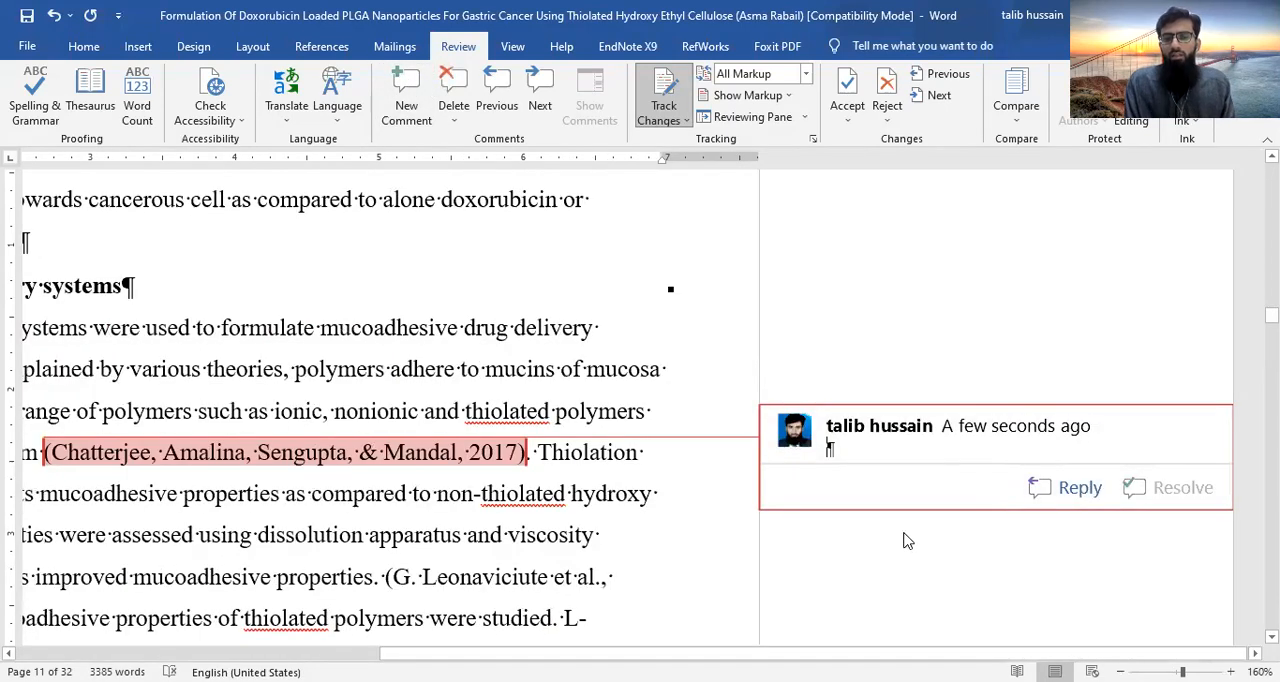
type("Change with ")
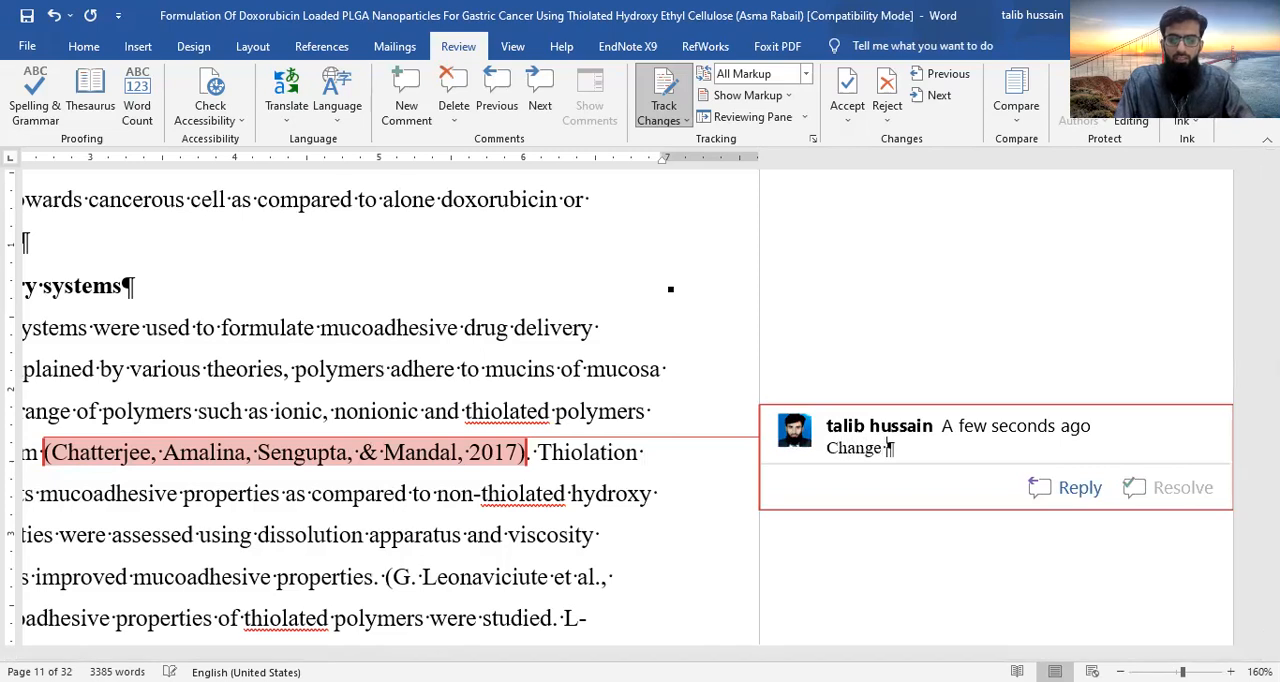
type("re")
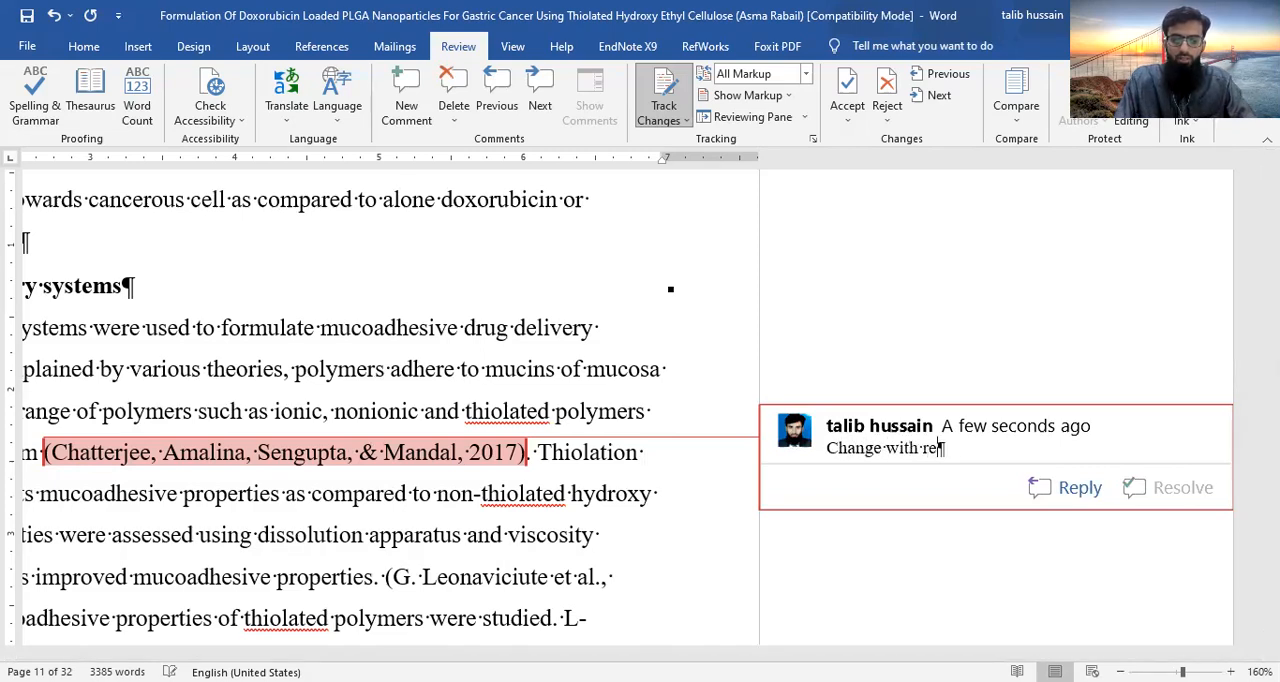
type("levent ")
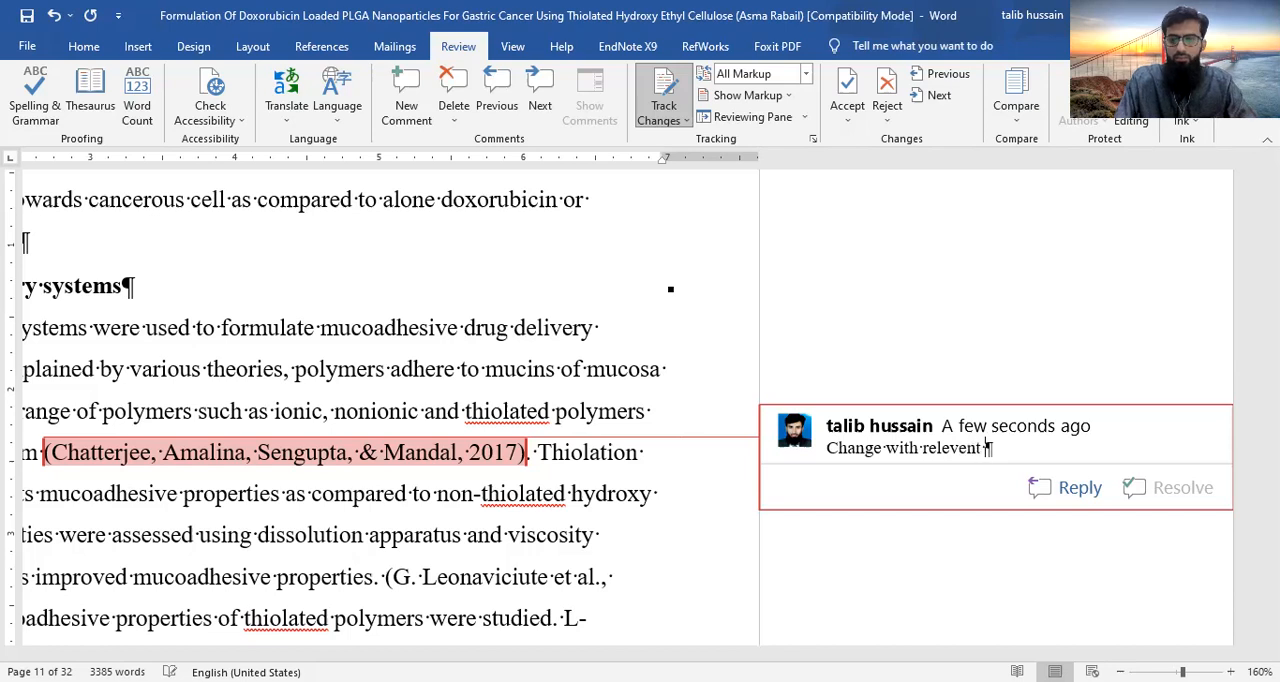
key("BackSpace")
key("BackSpace")
key("BackSpace")
key("BackSpace")
type("ant refe")
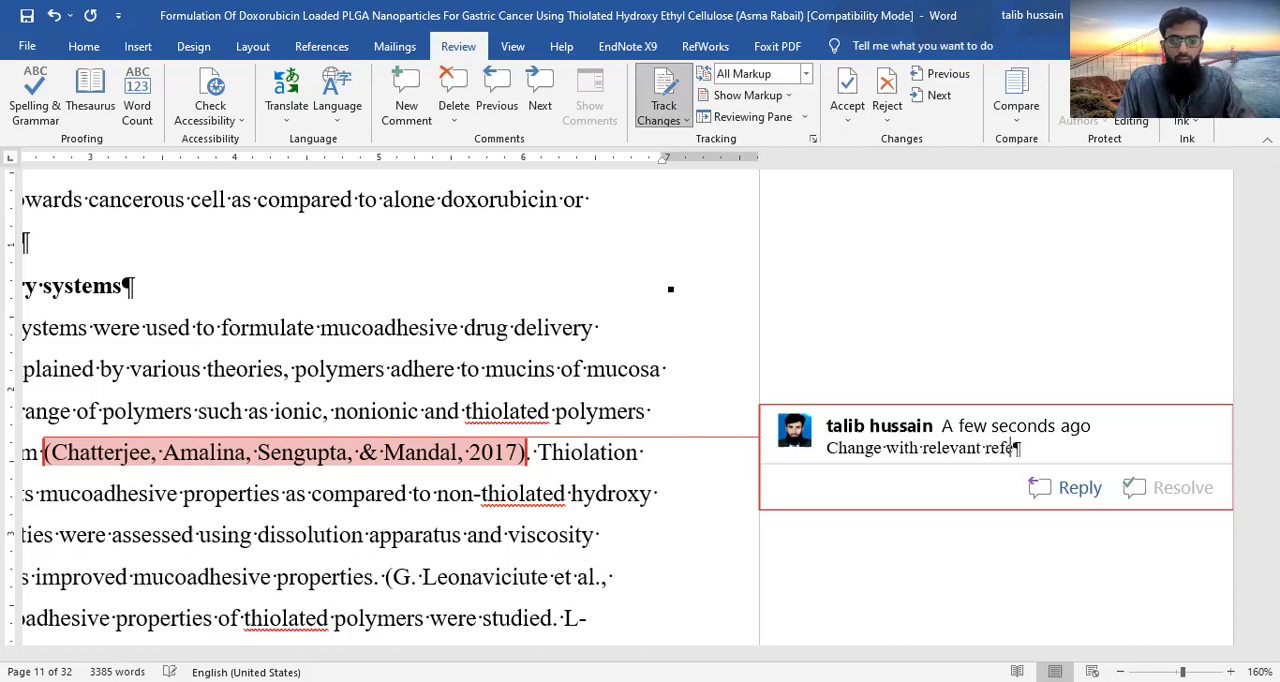
type("rence")
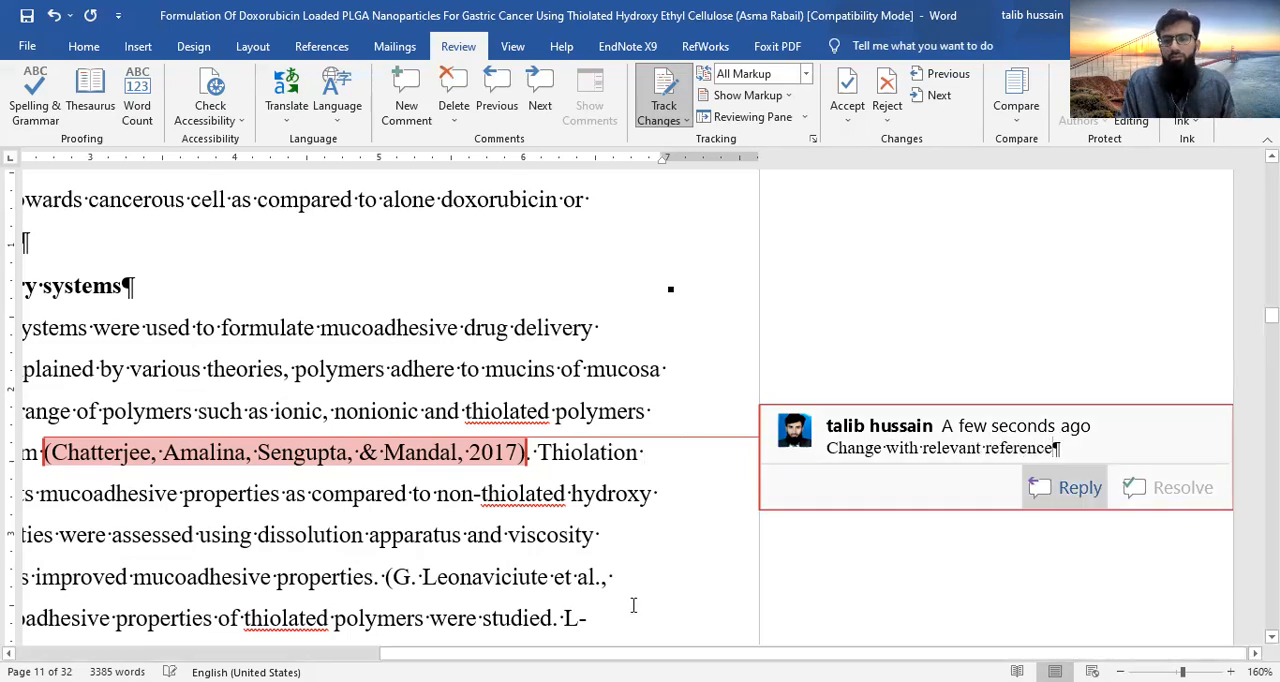
Reject the tracked deletion of "Different" at the start of the paragraph under "Mucoadhesive drug delivery systems"
left_click(612, 562)
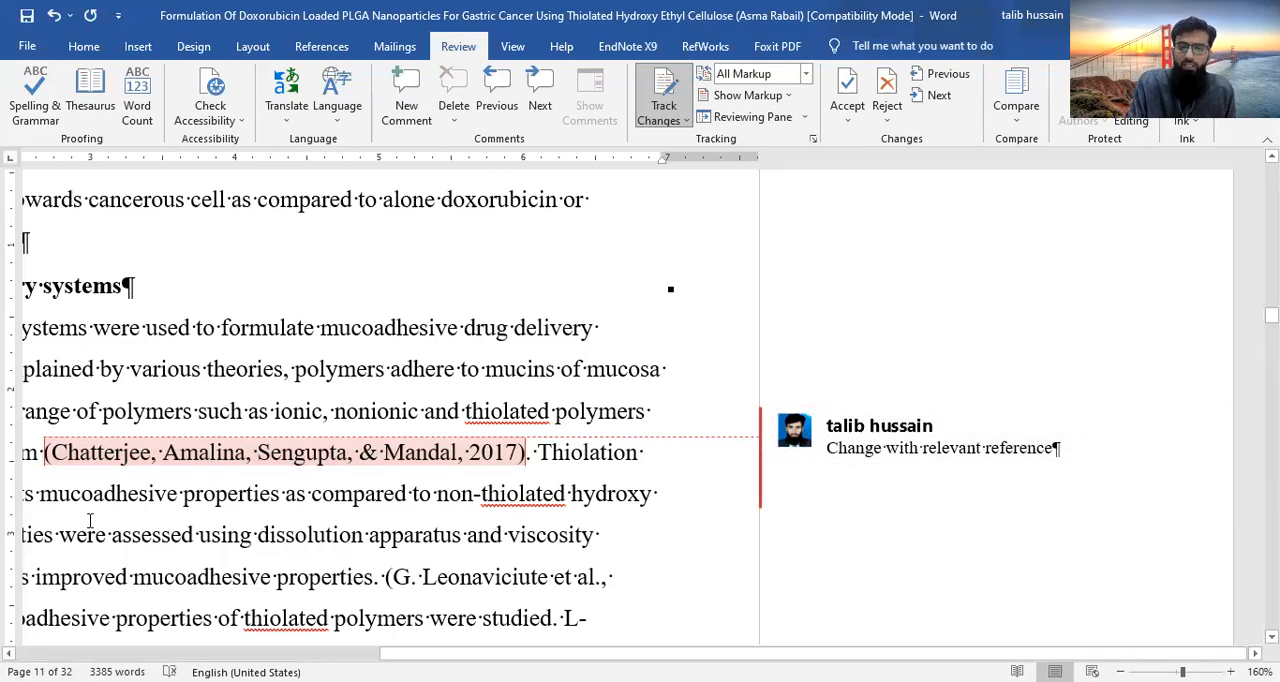
scroll(88, 525, "left", 5)
scroll(89, 520, "right", 5)
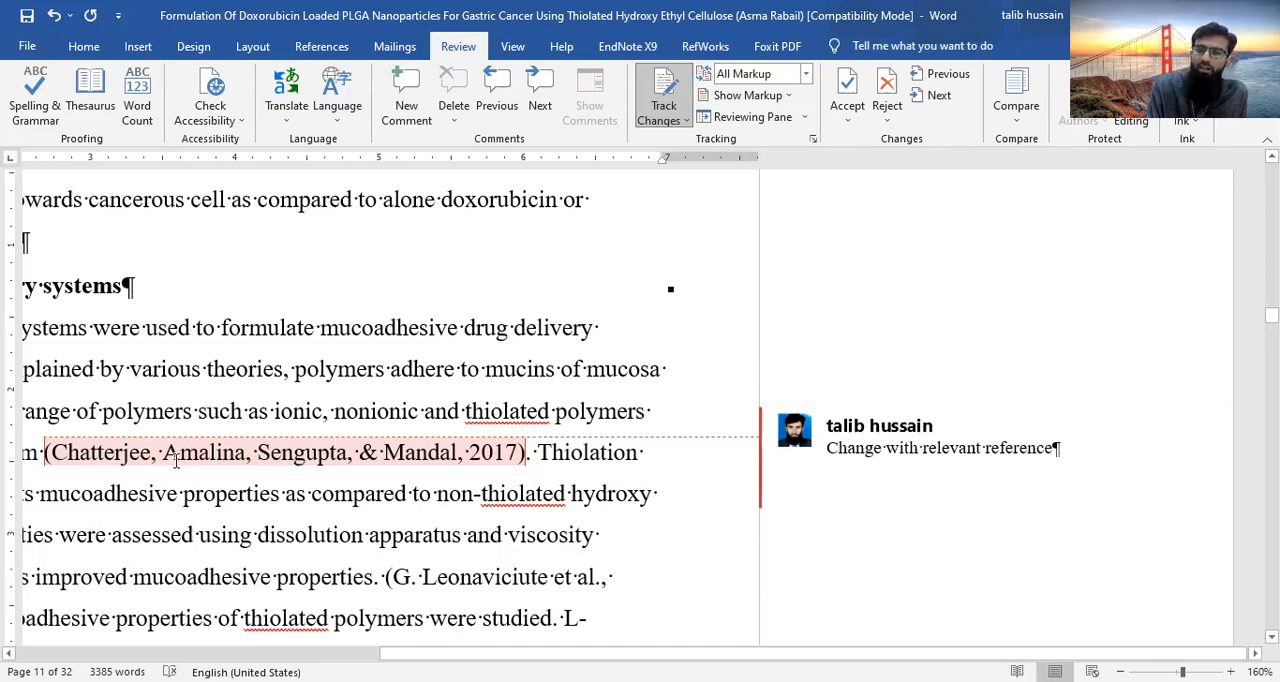
scroll(175, 458, "left", 5)
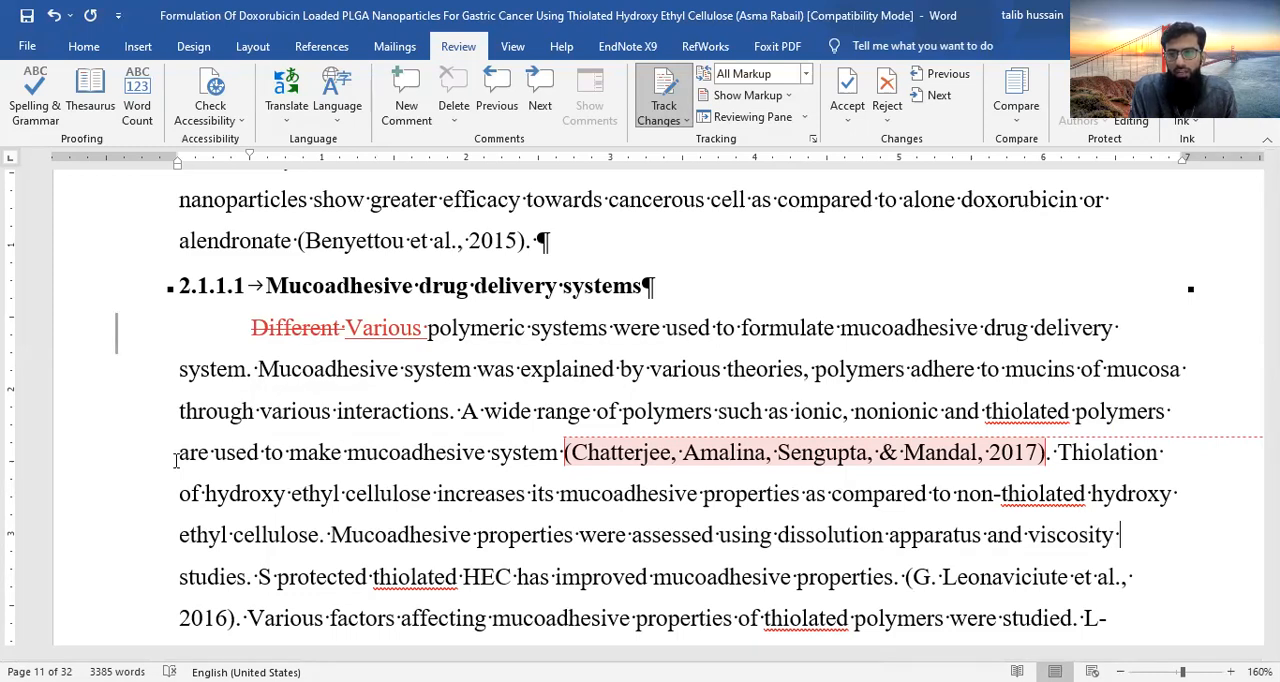
left_click(394, 316)
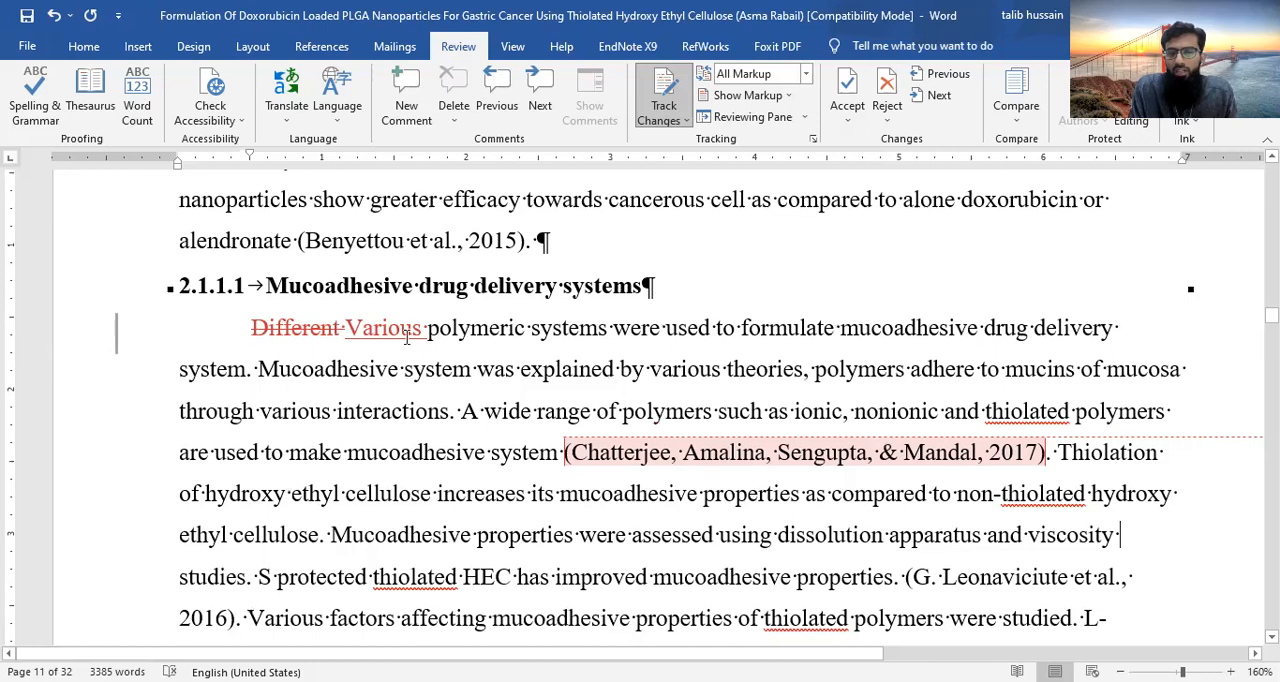
left_click_drag(428, 335, 352, 333)
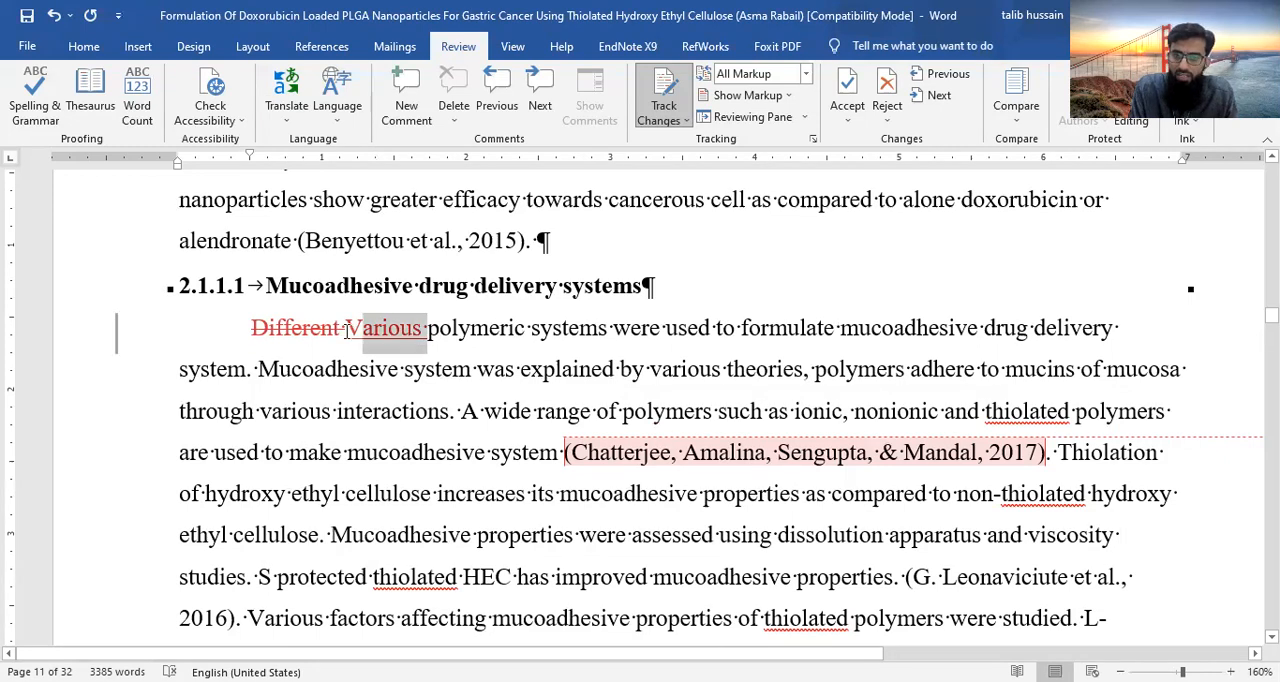
left_click(459, 317)
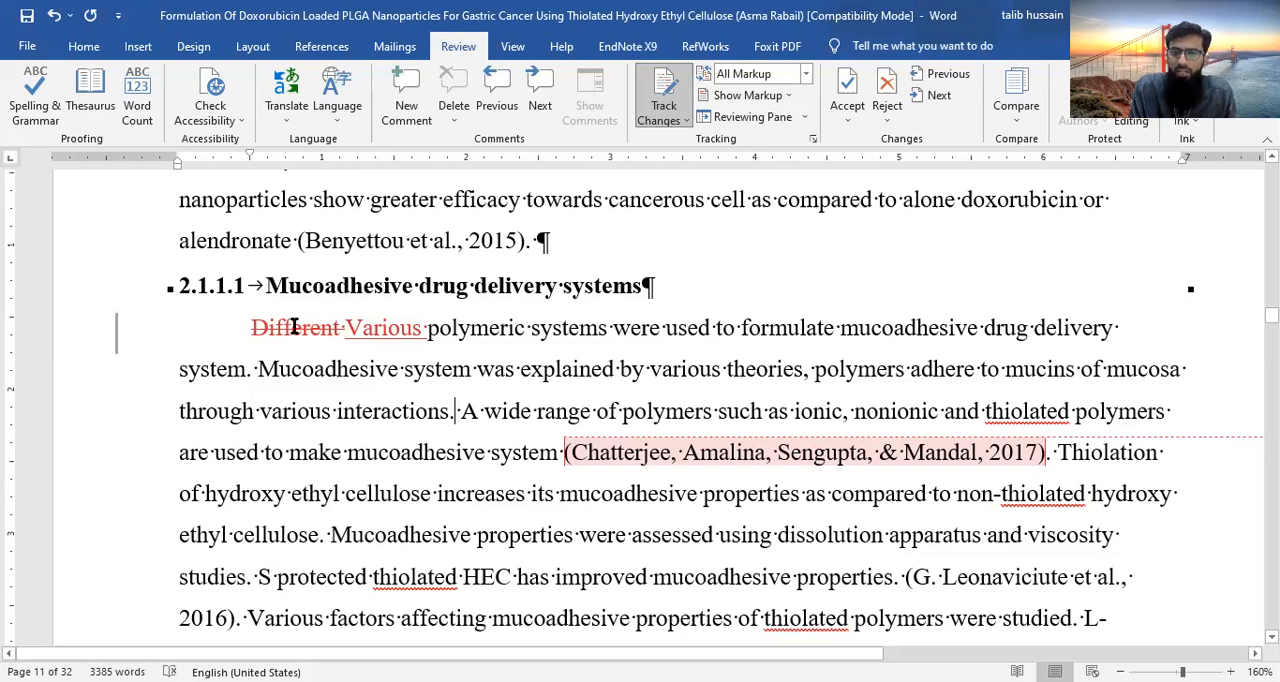
left_click(891, 88)
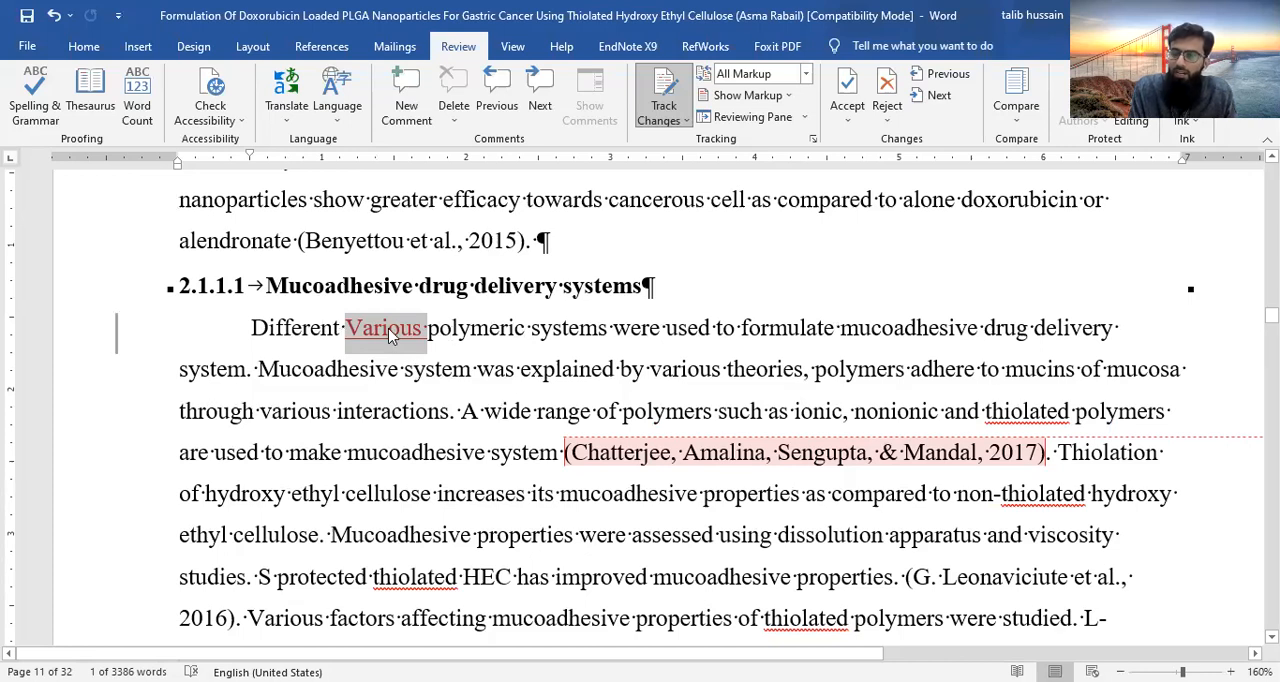
Try accepting the tracked insertion of "Various" after "Different", and undo the acceptance
left_click(853, 85)
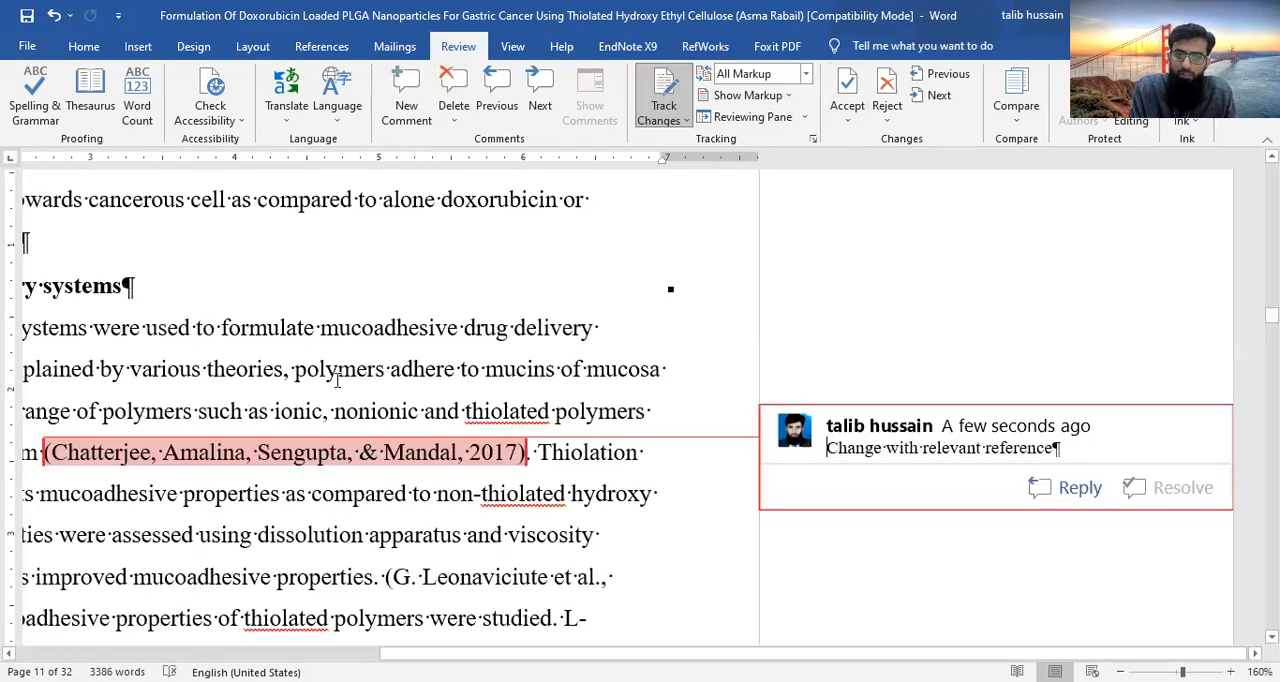
scroll(344, 350, "left", 5)
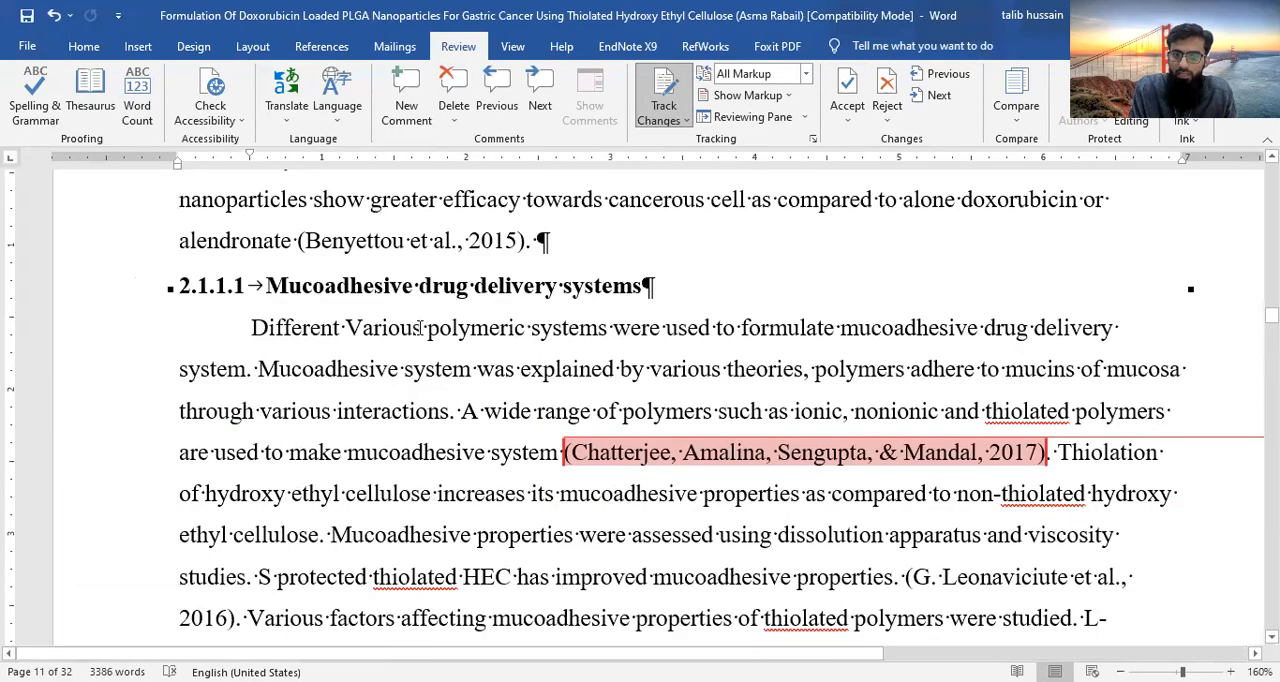
double_click(343, 324)
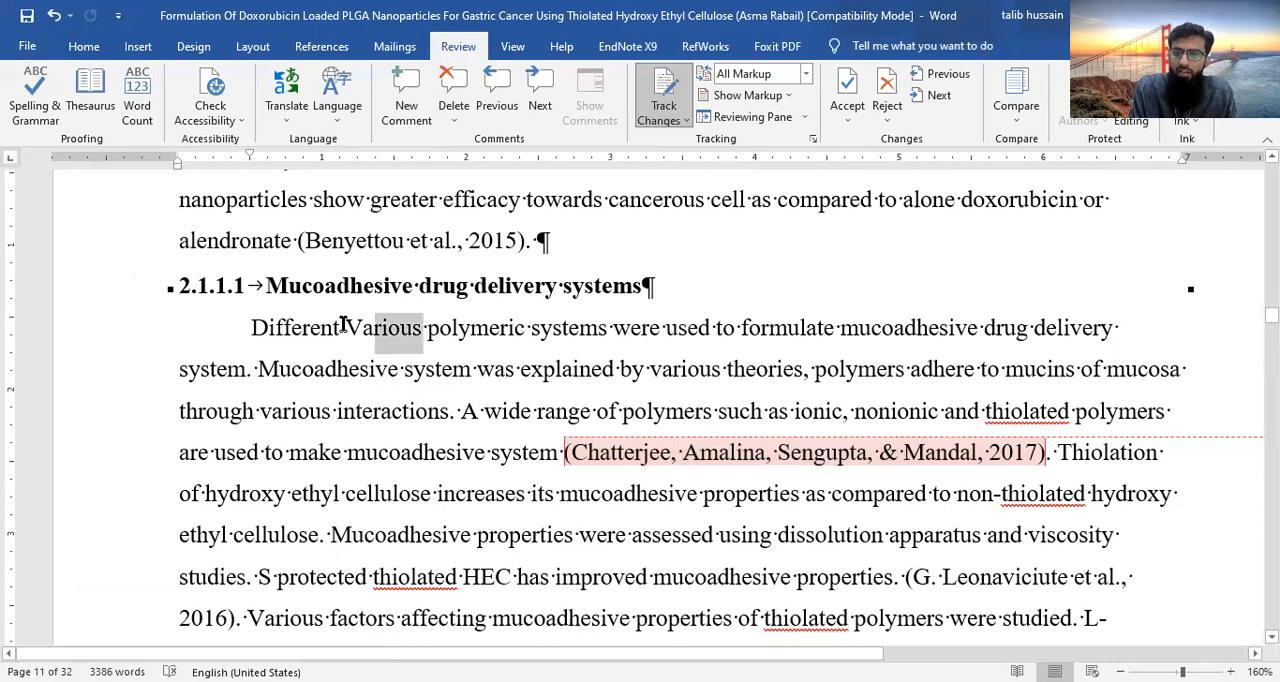
left_click(899, 90)
scroll(69, 492, "left", 5)
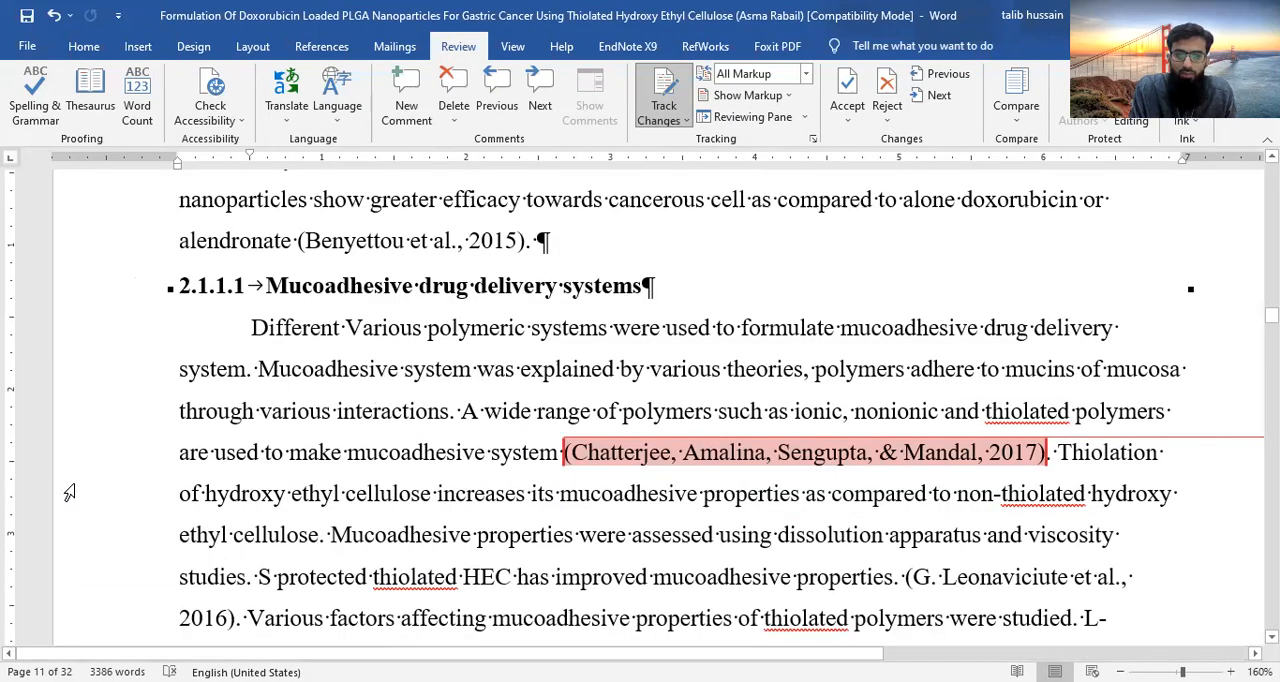
key("ctrl+z")
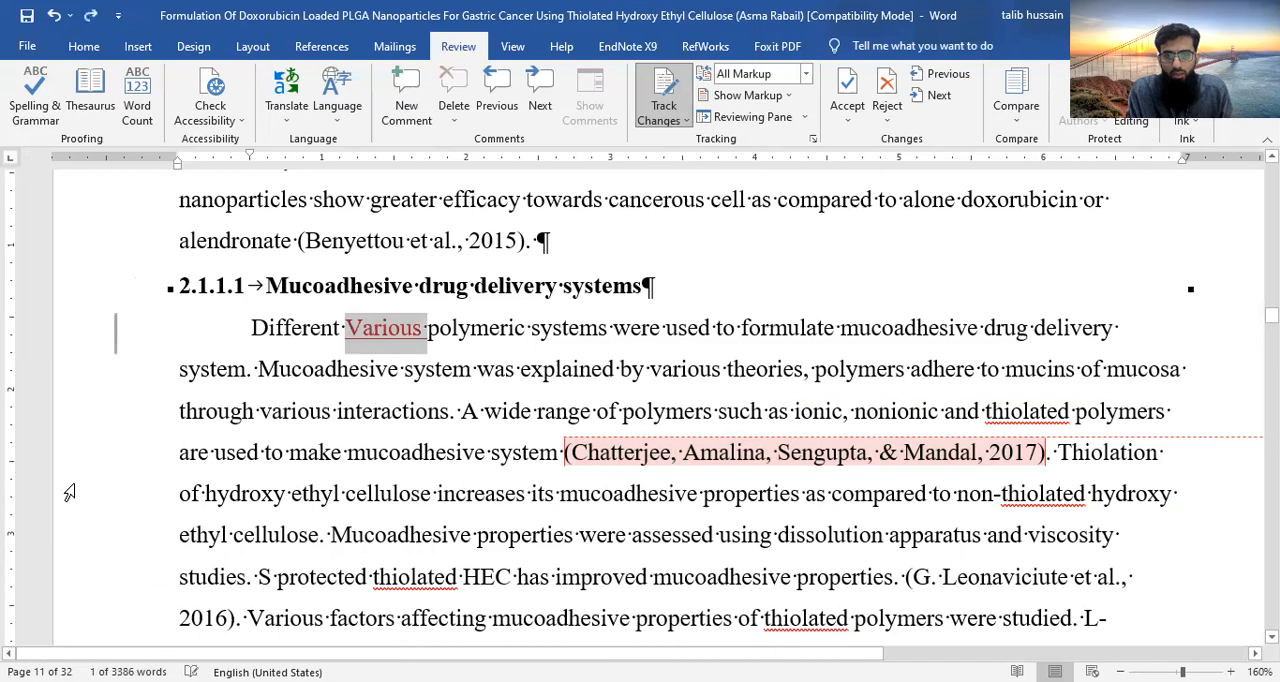
Reject the tracked insertion of "Various" so the paragraph opens with its original wording, "Different polymeric systems"
left_click(885, 88)
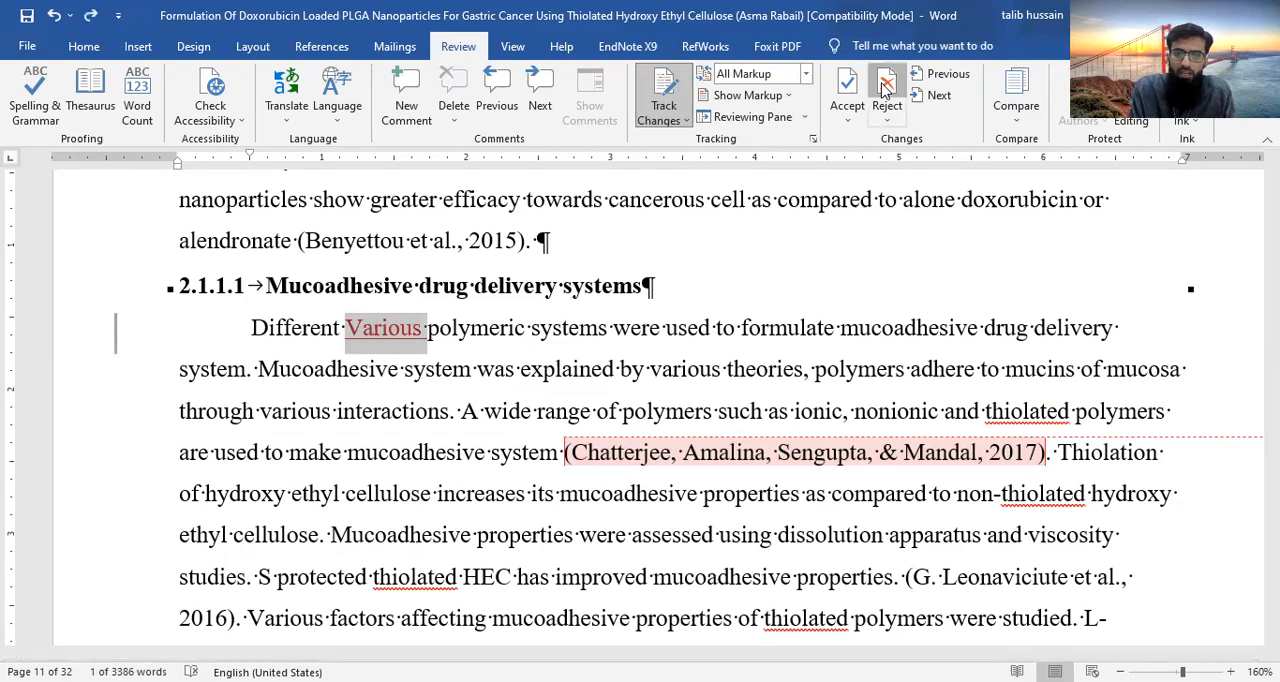
scroll(180, 486, "left", 5)
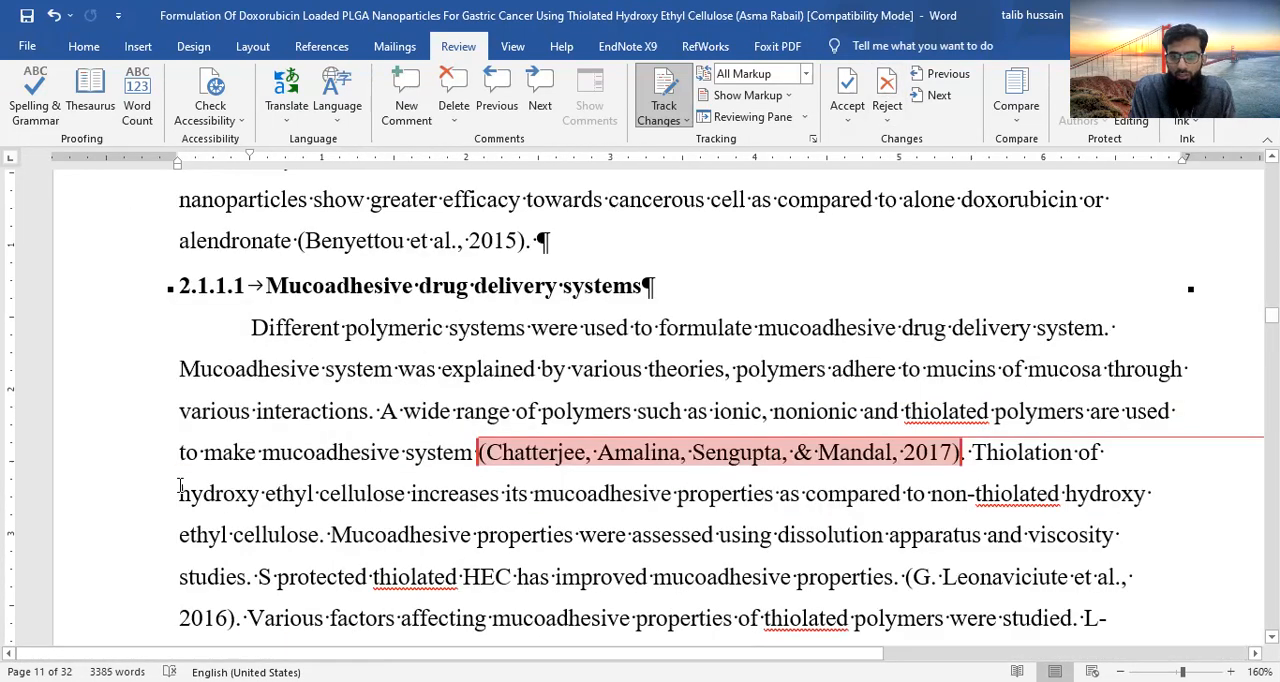
scroll(180, 486, "right", 5)
scroll(764, 479, "right", 1)
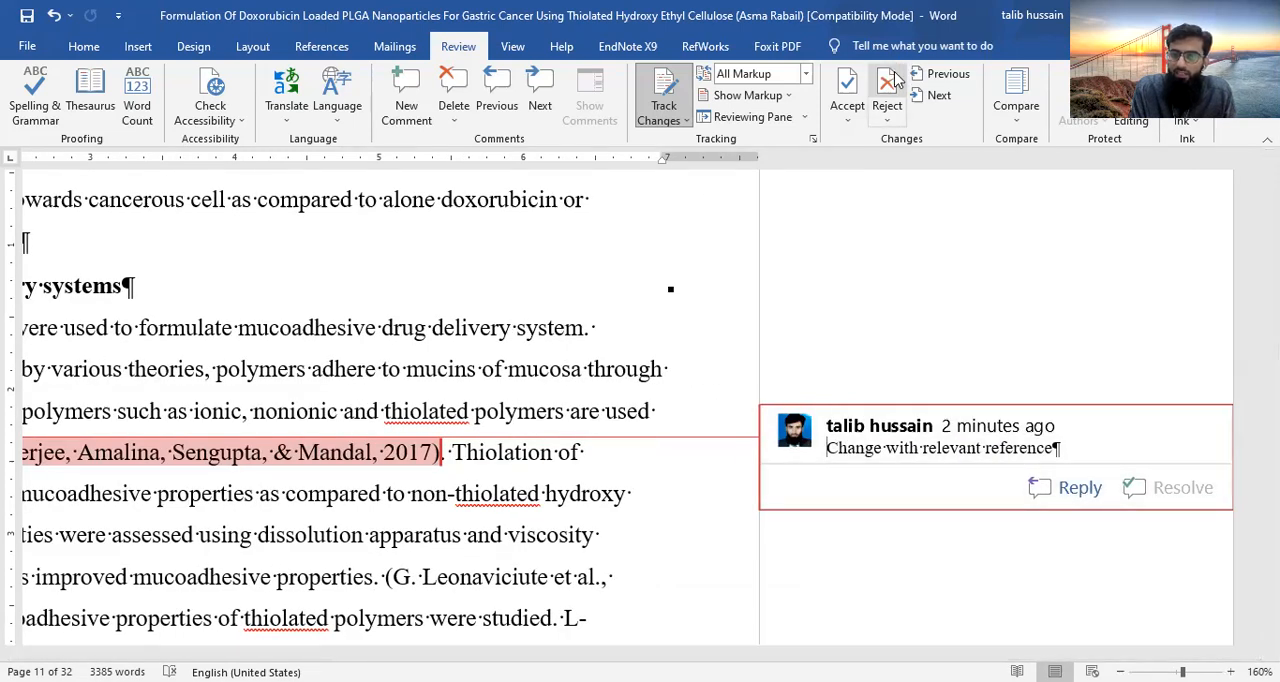
scroll(485, 337, "down", 10)
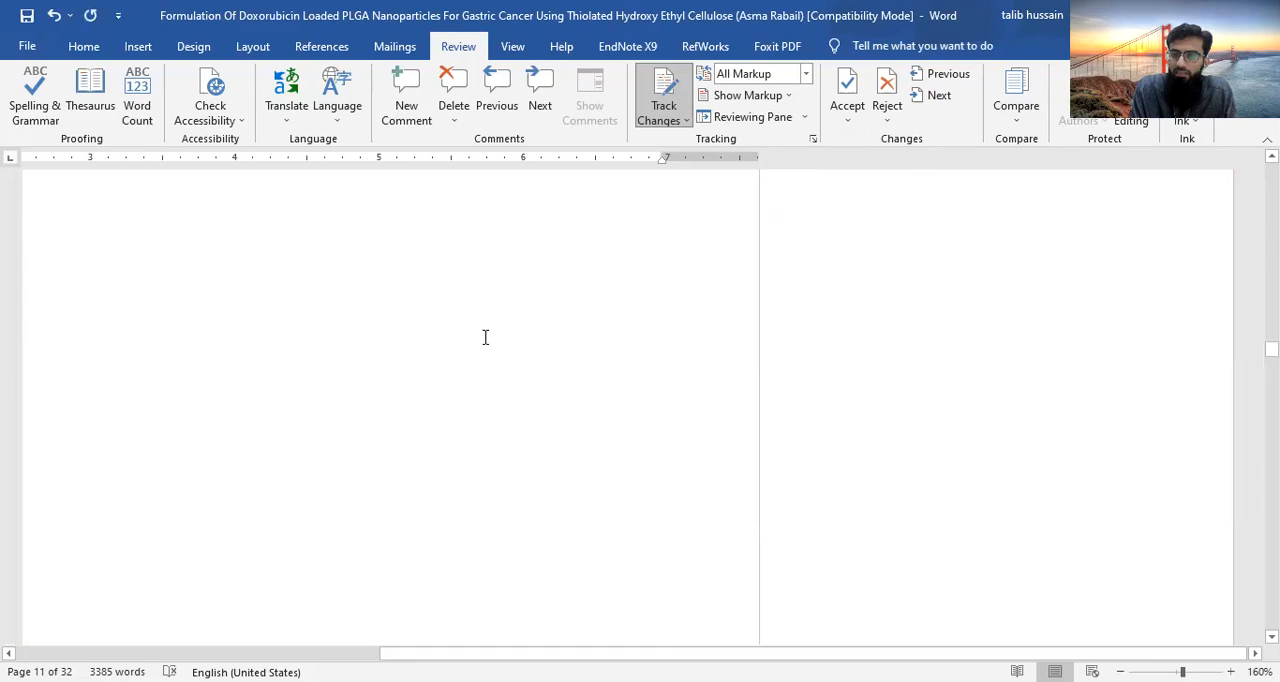
scroll(485, 337, "down", 3)
scroll(485, 337, "down", 5)
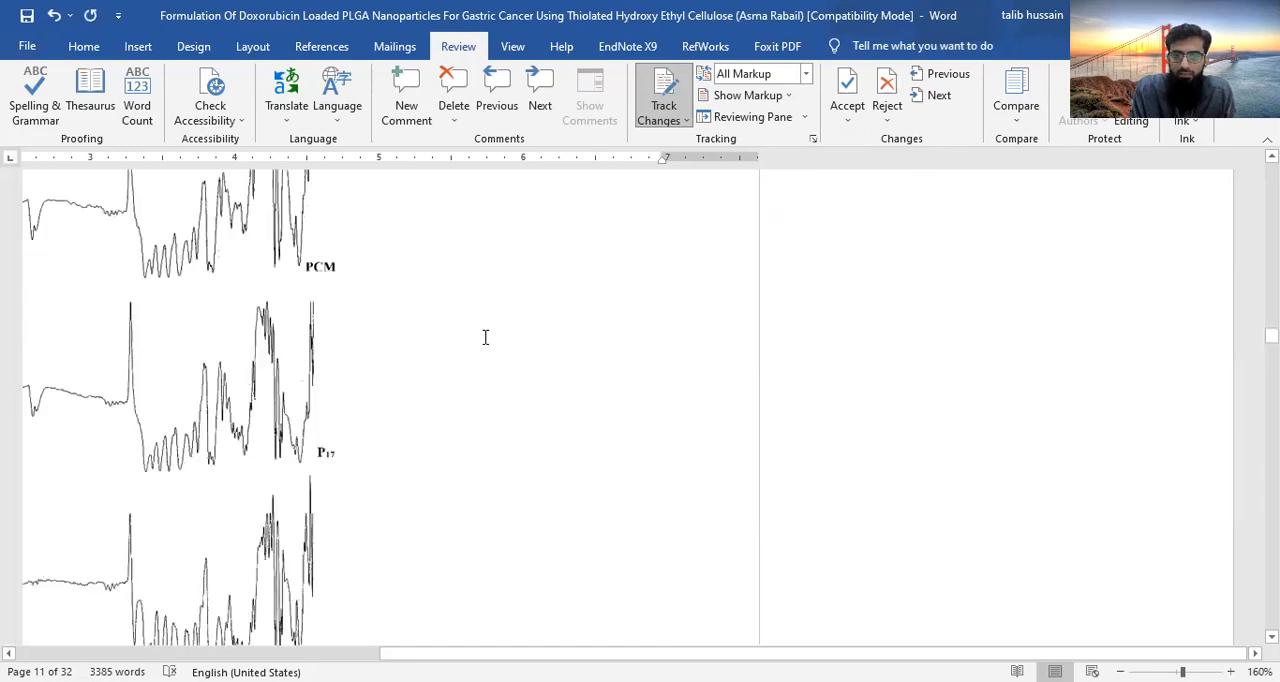
scroll(485, 337, "up", 5)
scroll(485, 337, "up", 5)
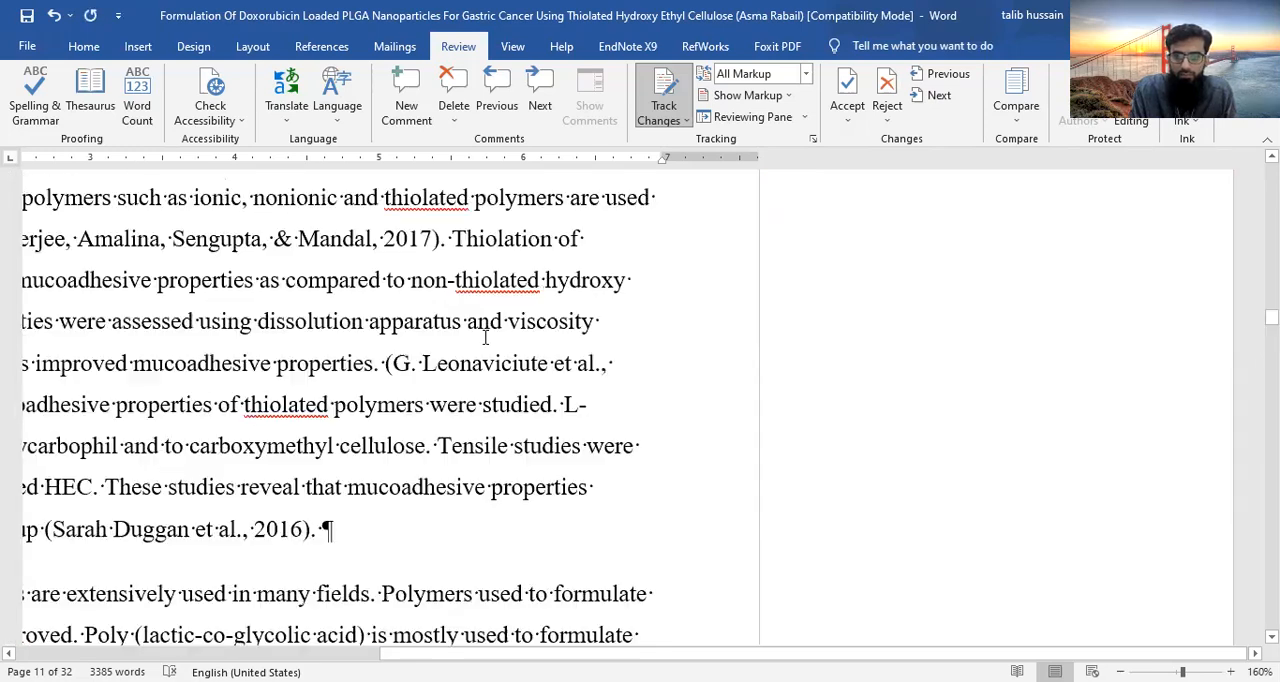
scroll(485, 337, "up", 3)
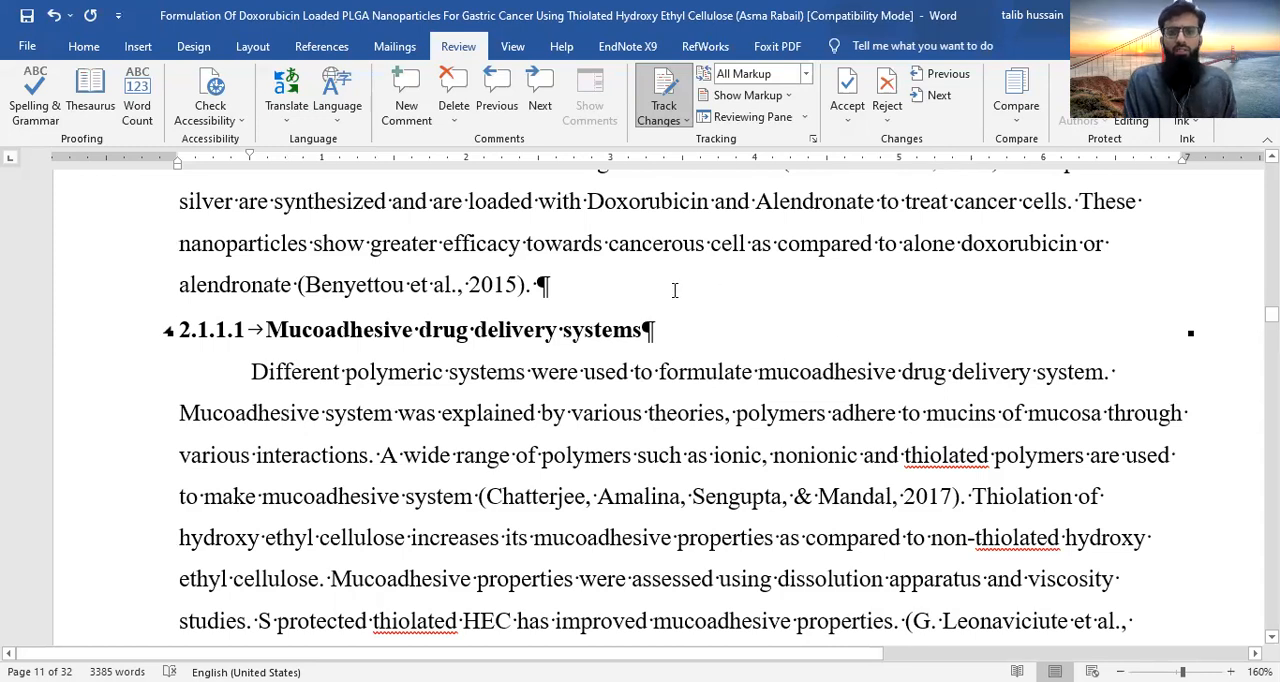
Change the EndNote citation style of the document to Virology, picked from the full list of EndNote X9 styles
left_click(634, 48)
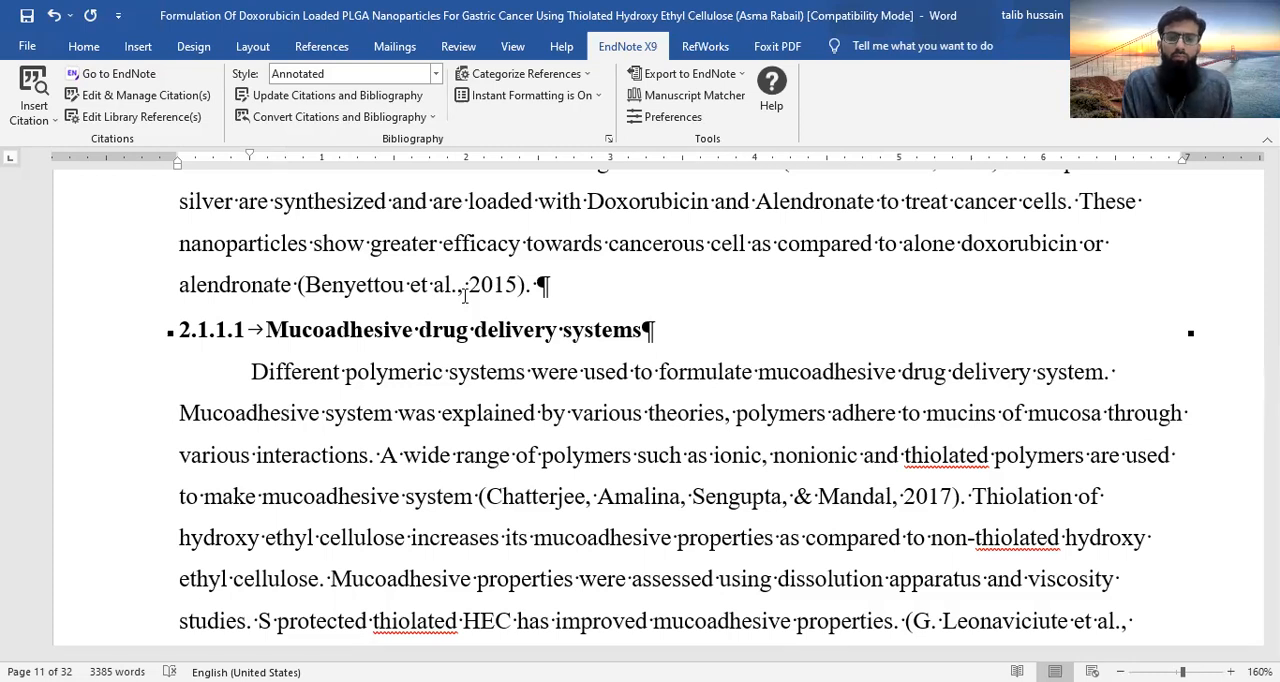
left_click(434, 75)
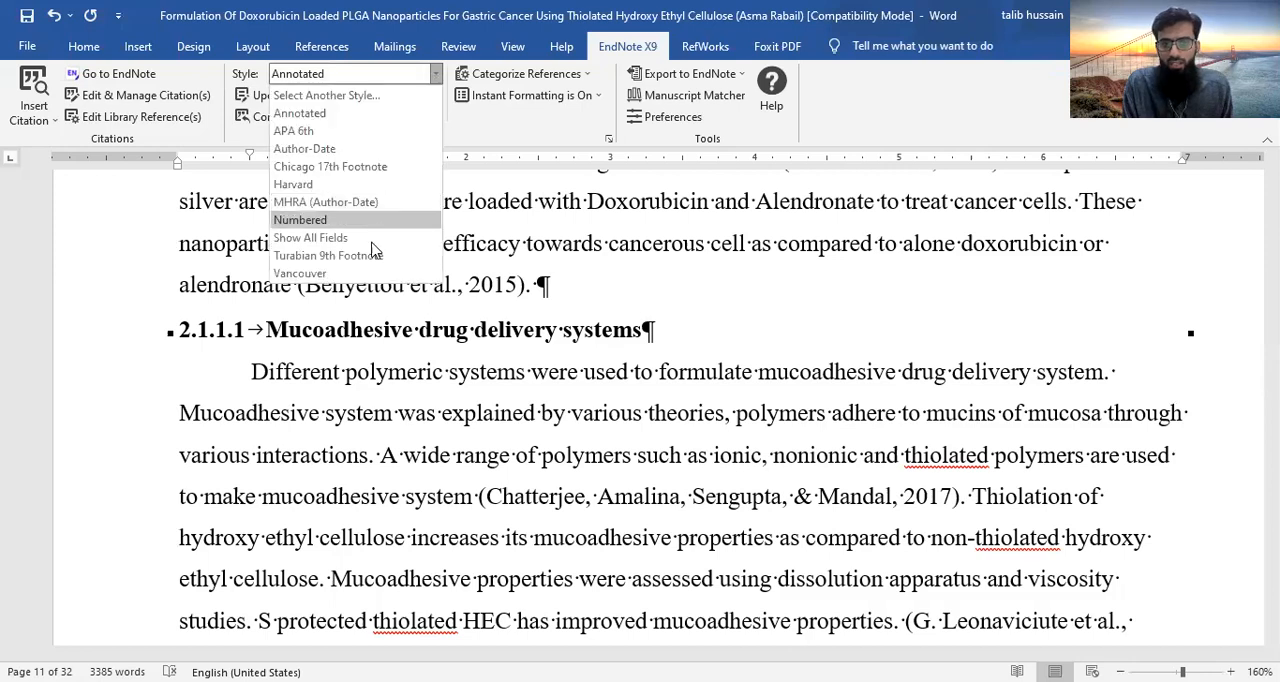
left_click(357, 96)
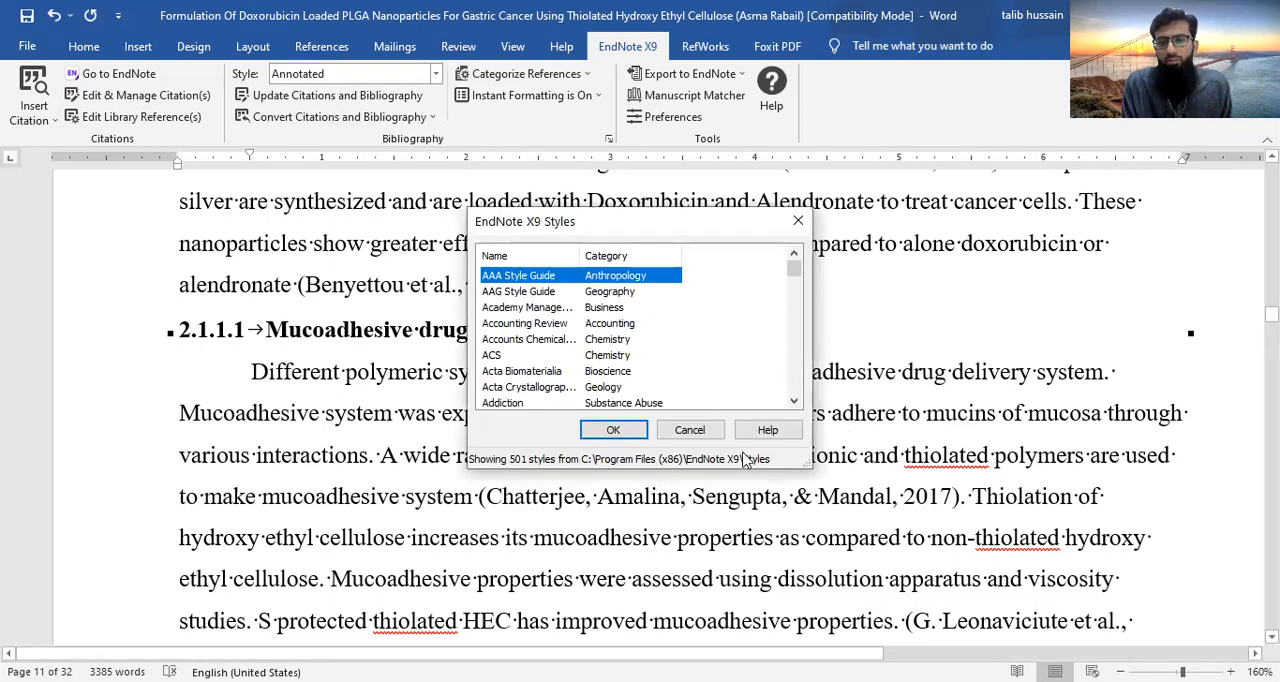
left_click_drag(794, 270, 794, 392)
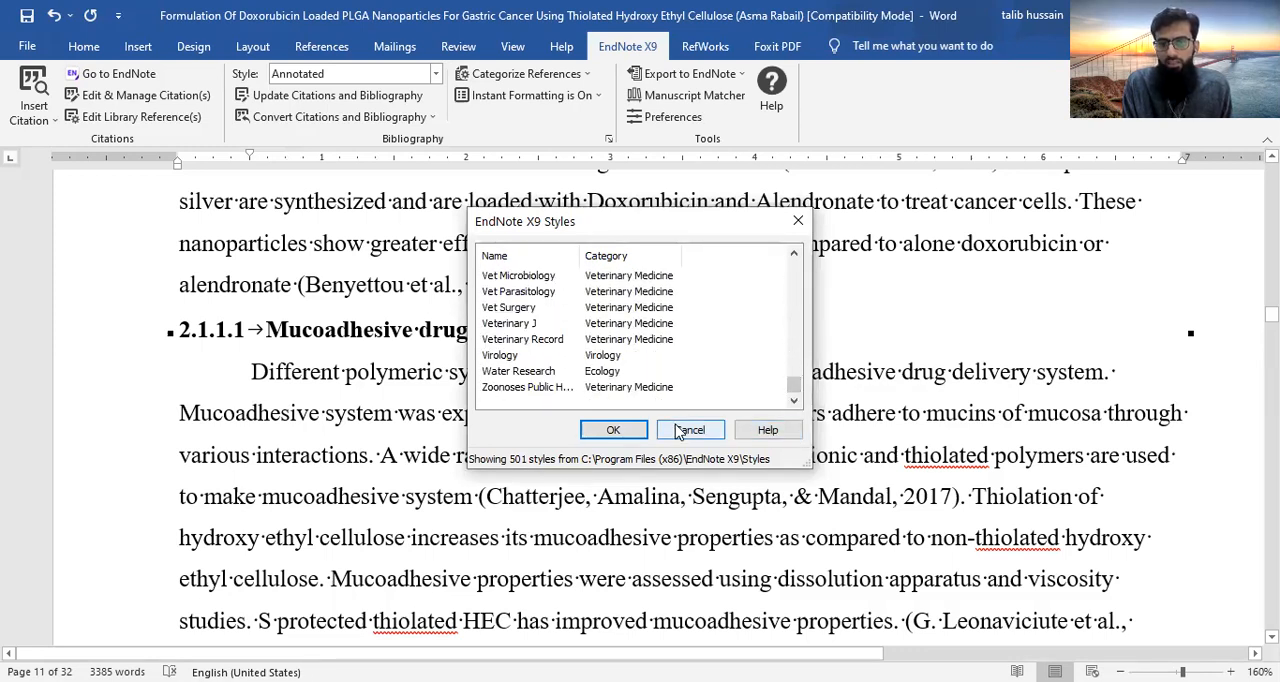
left_click(514, 358)
left_click(613, 429)
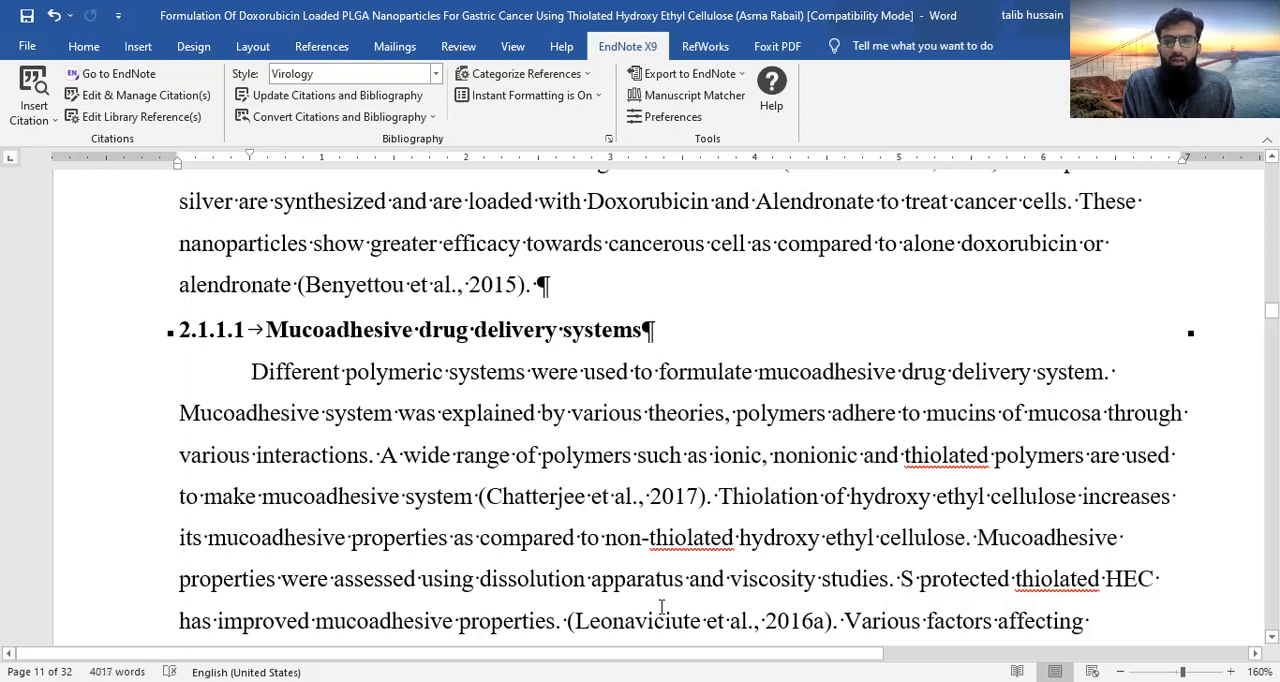
left_click(712, 46)
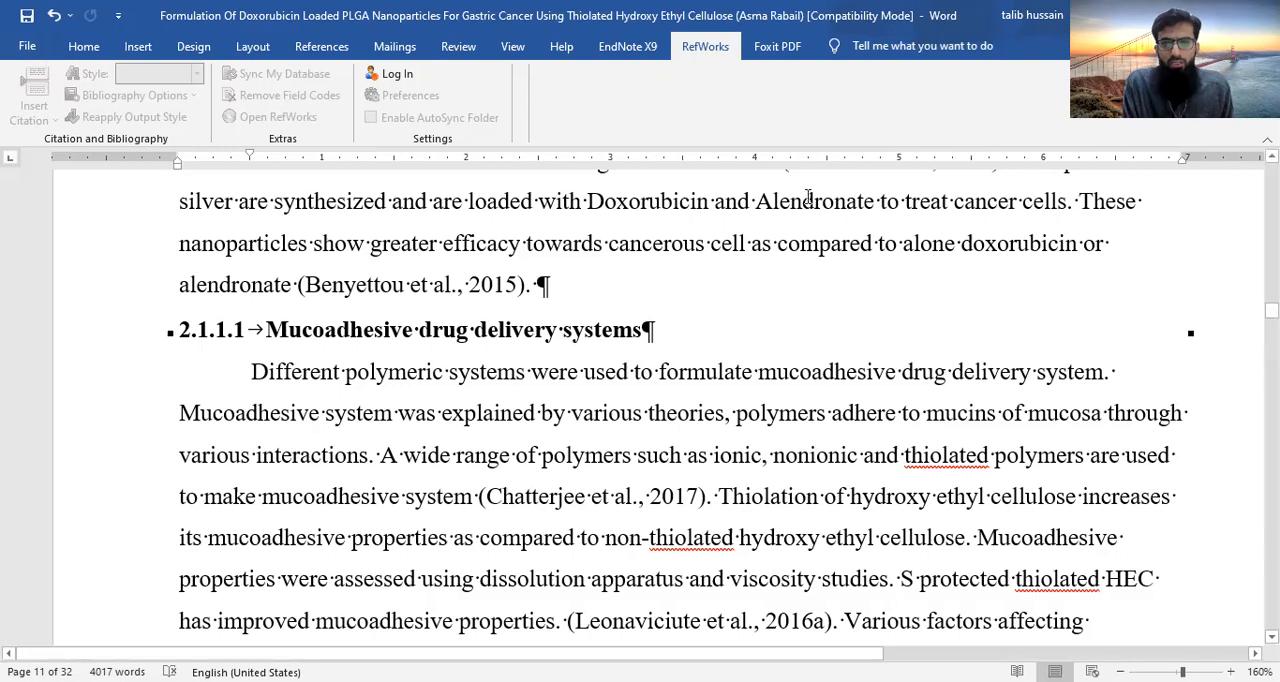
left_click(630, 46)
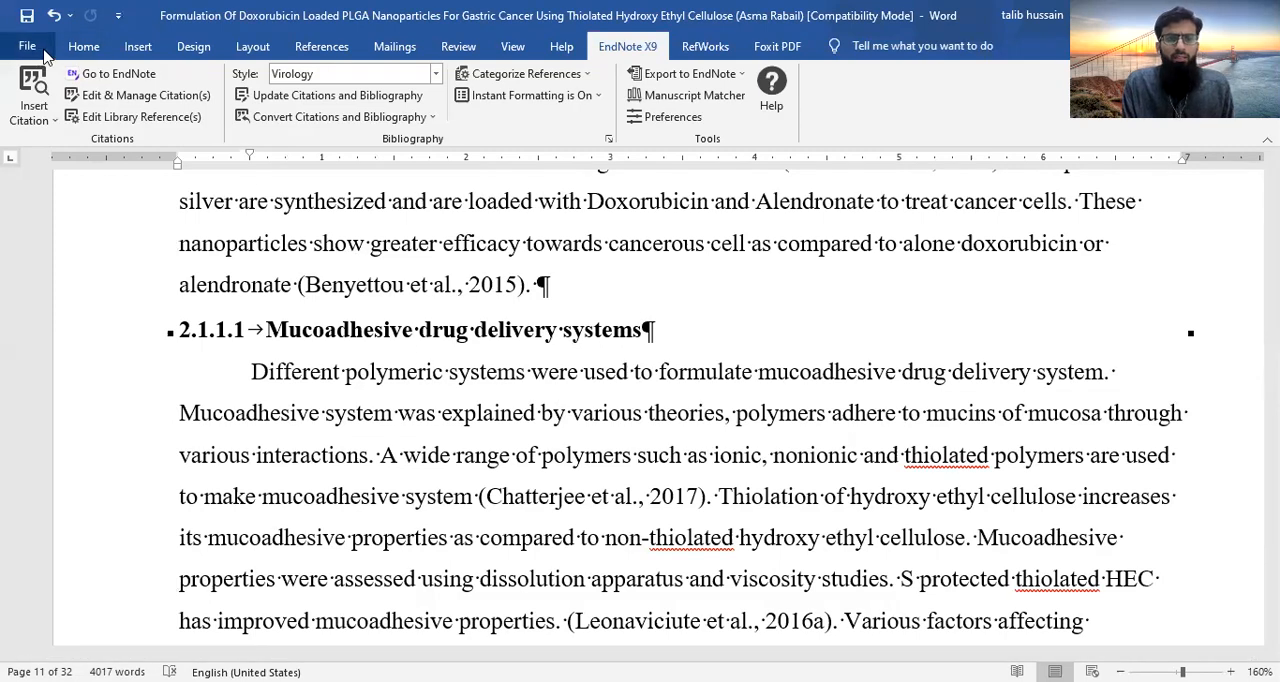
left_click(83, 46)
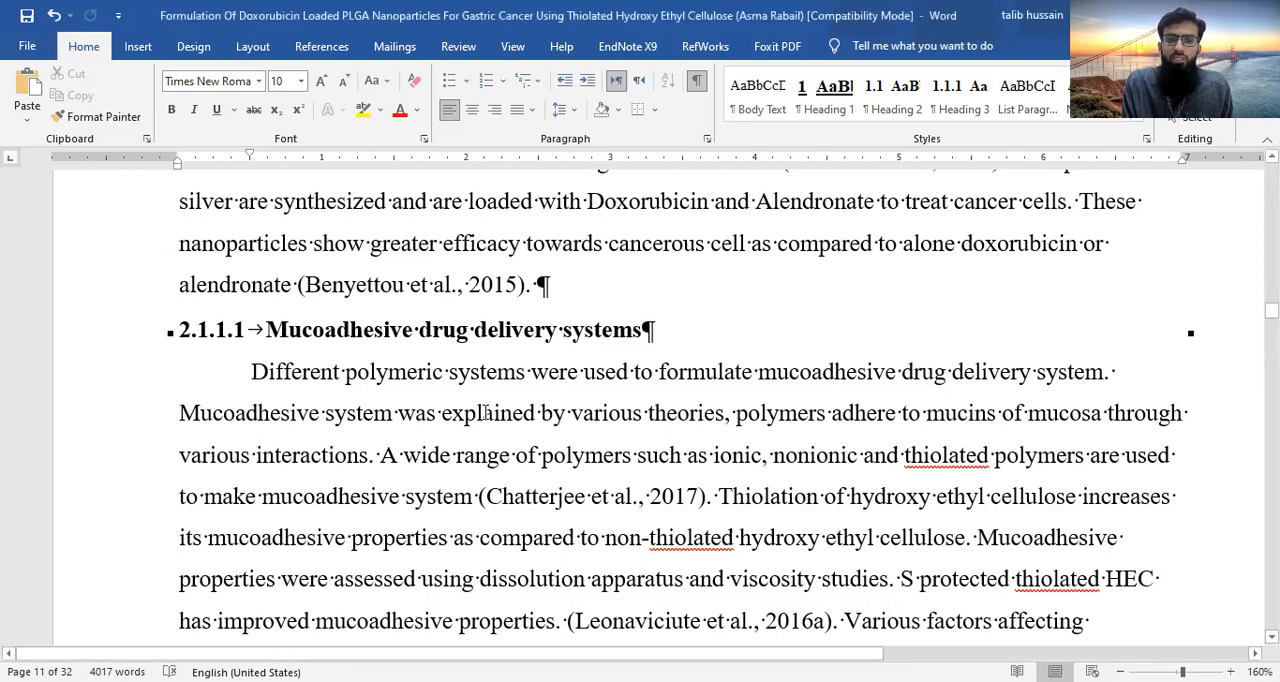
Examine the reviewer comments attached to the highlighted sentences on Doxorubicin's side effects and the need for a novel delivery system
scroll(485, 412, "up", 10)
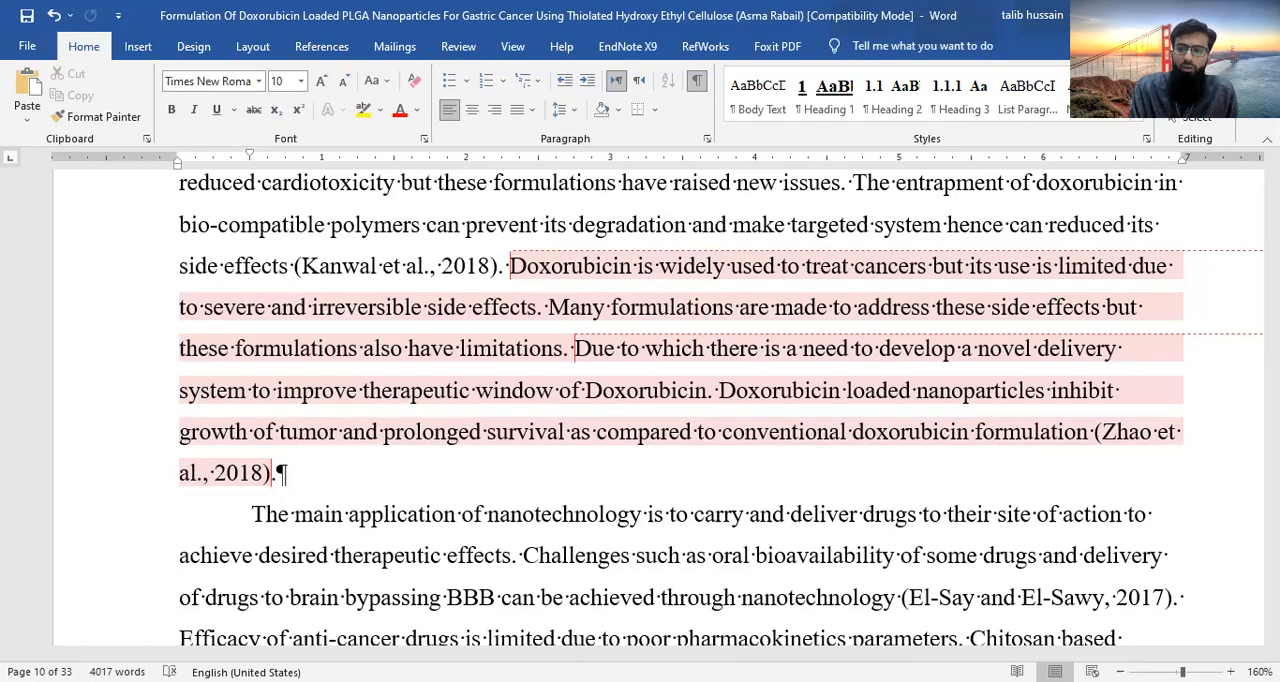
scroll(528, 534, "right", 5)
scroll(528, 534, "left", 3)
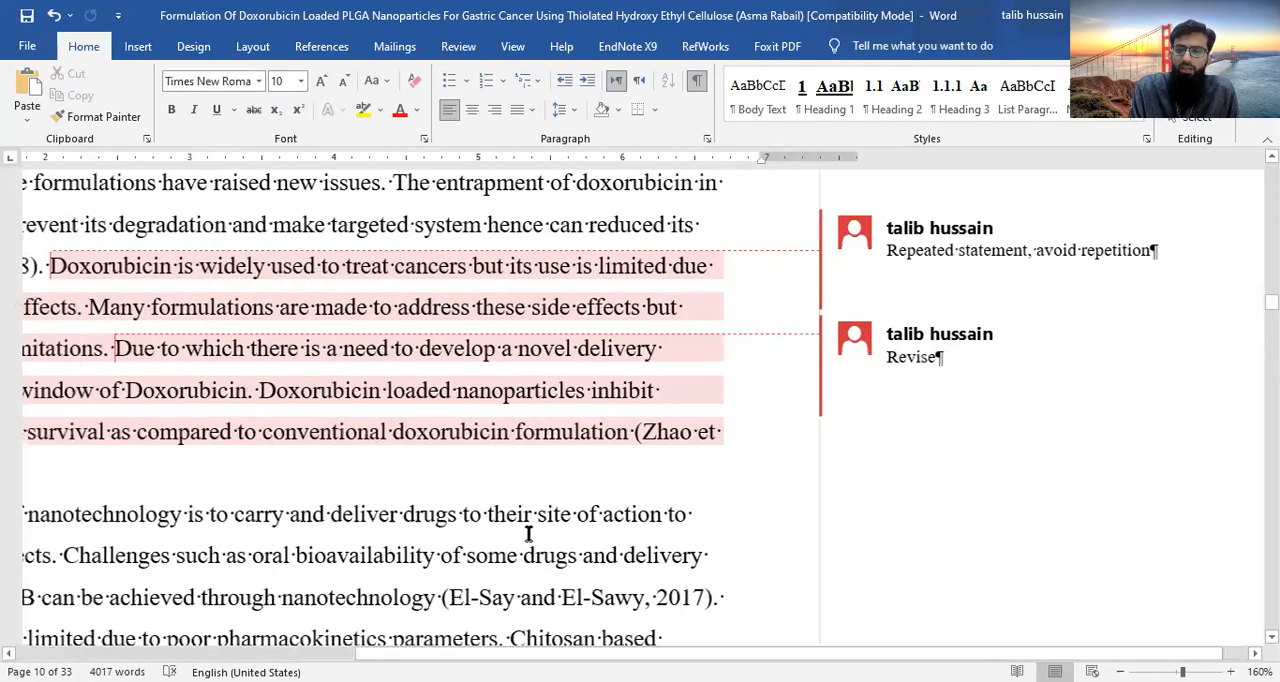
scroll(528, 534, "right", 3)
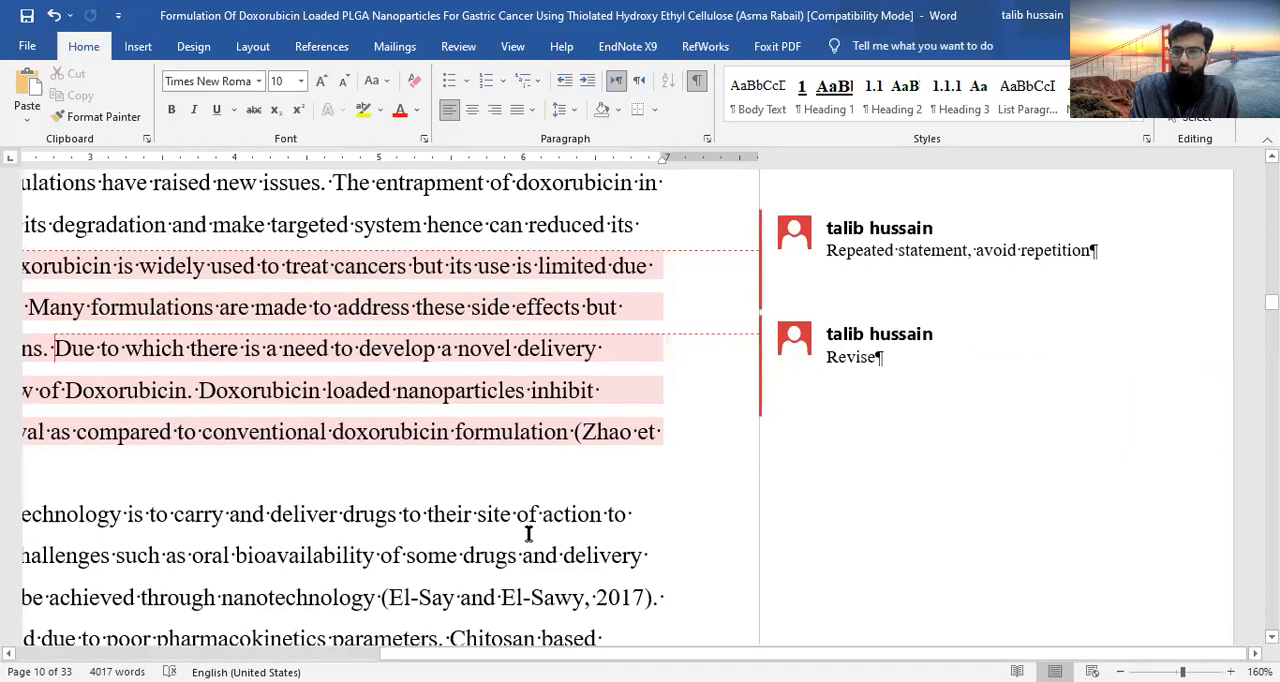
Replace "approved" with its synonym "permitted" in the first sentence of section 2.1.1, Novel Drug Delivery systems
scroll(189, 364, "up", 4)
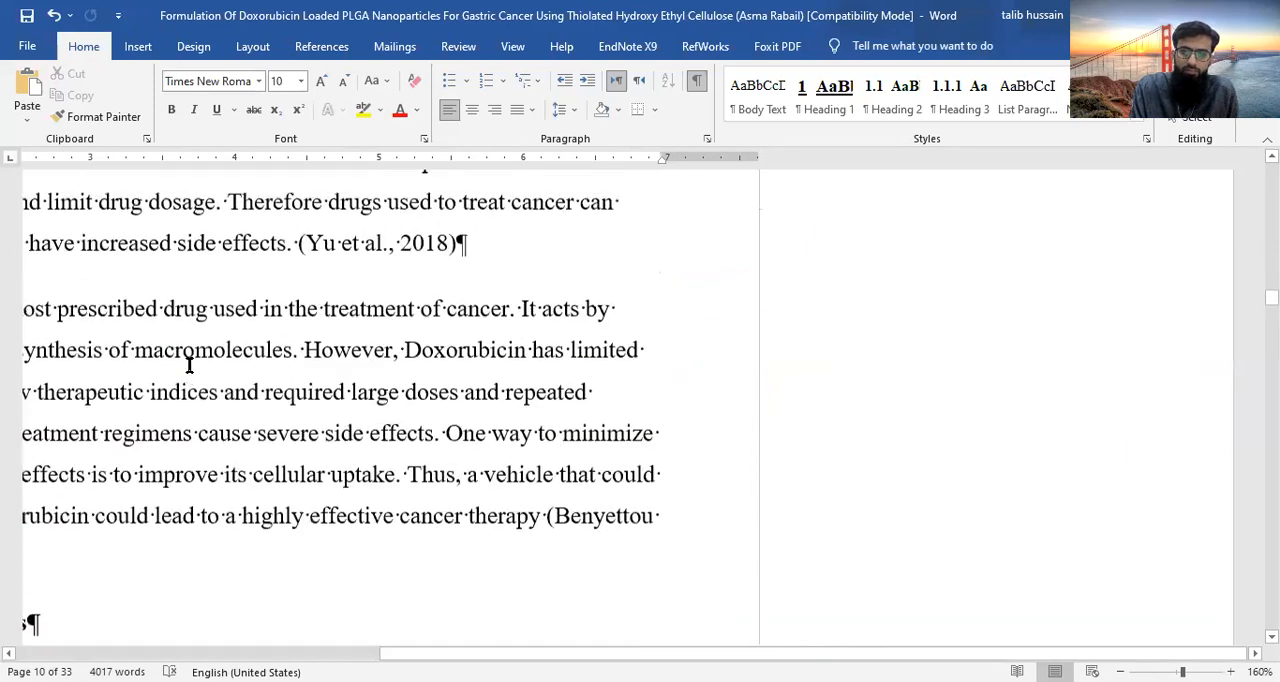
scroll(189, 364, "left", 3)
scroll(189, 364, "up", 5)
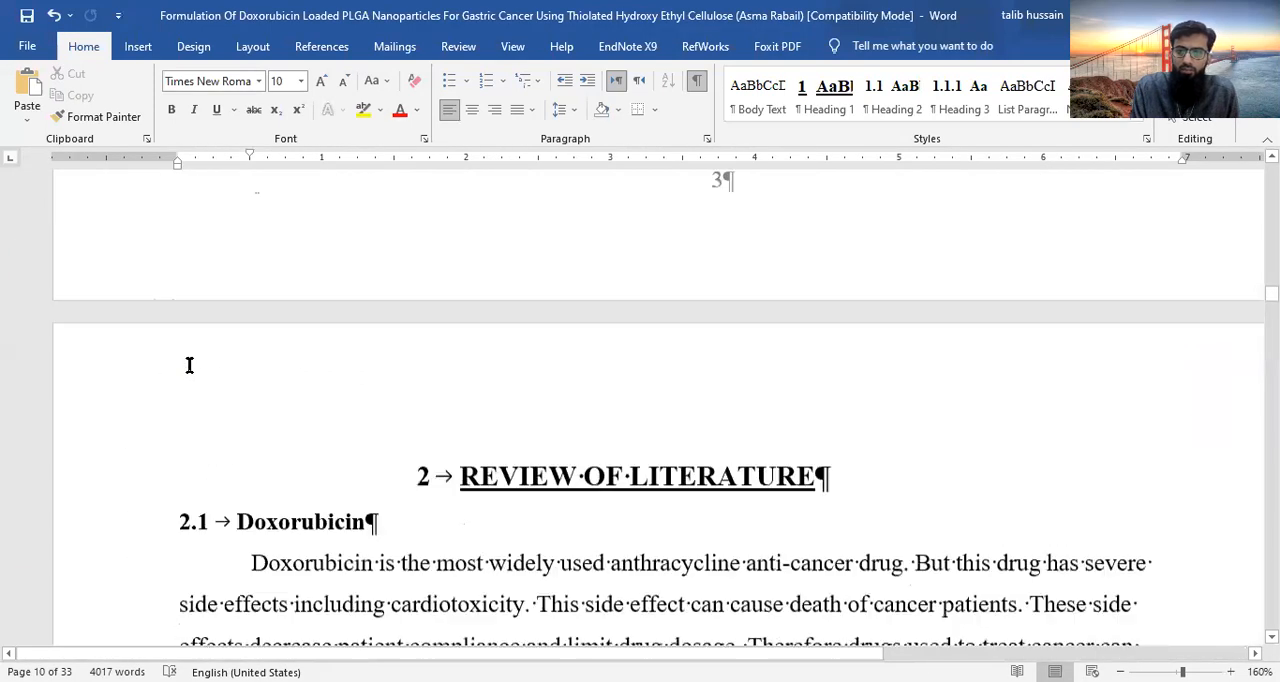
scroll(189, 365, "up", 1)
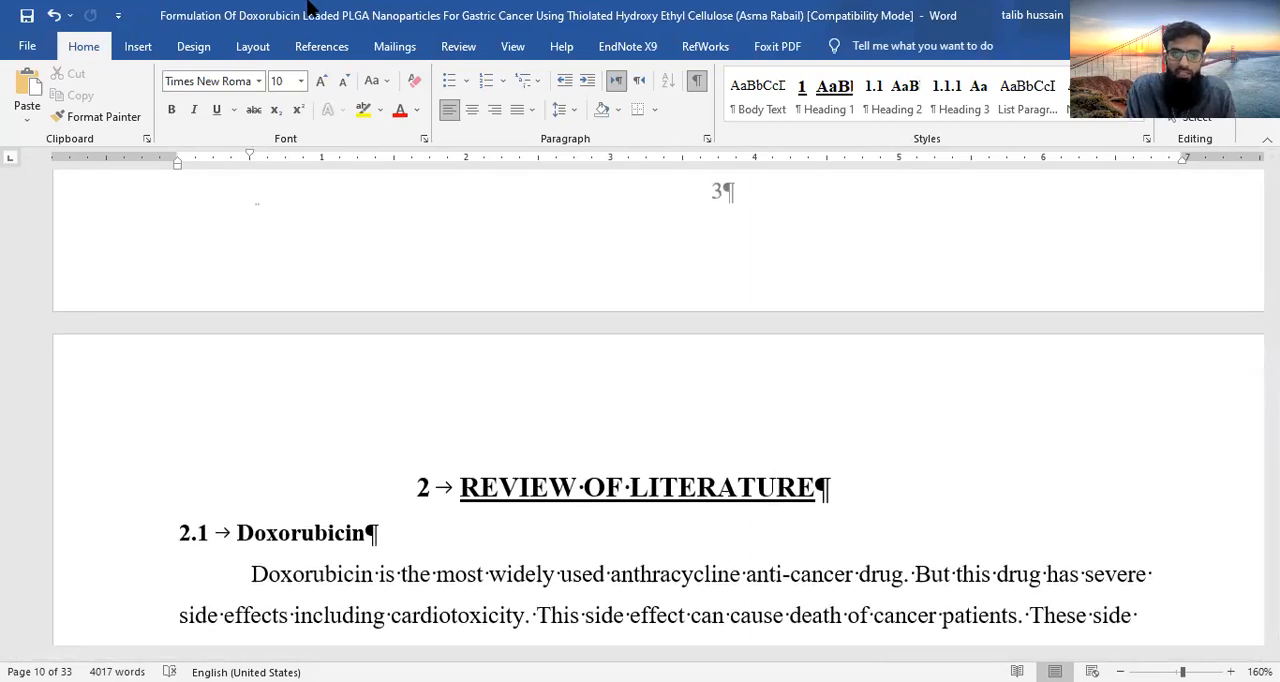
left_click(512, 48)
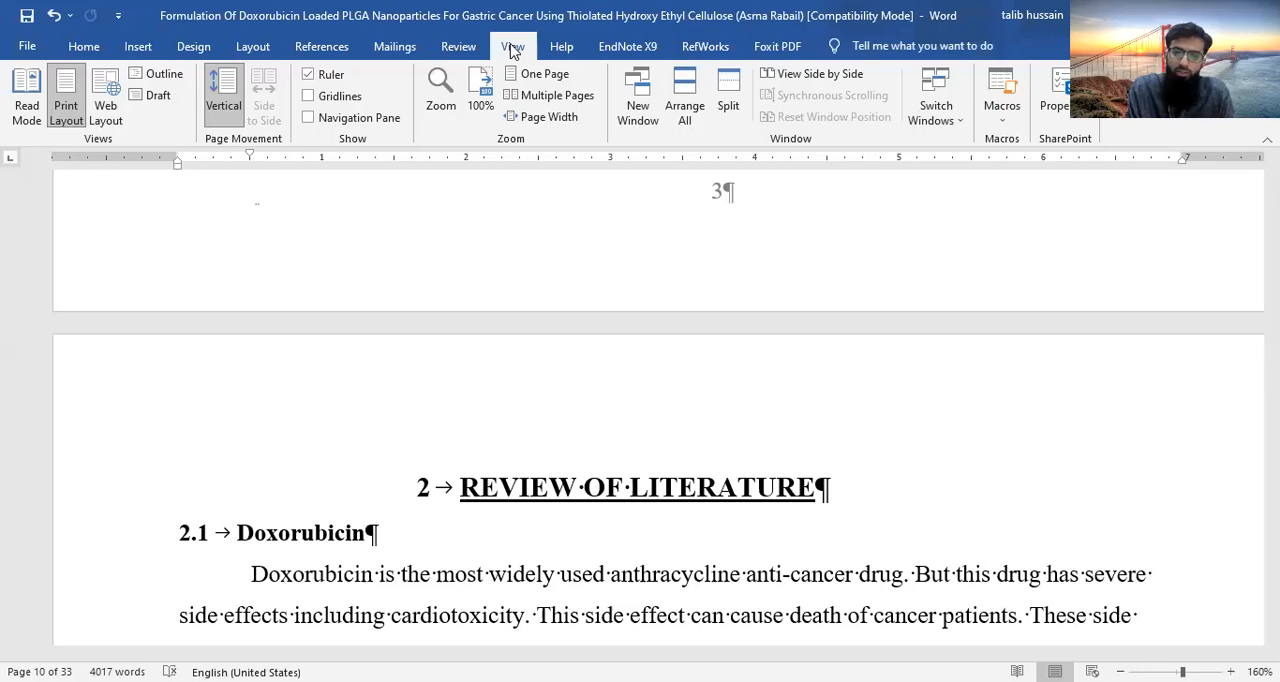
scroll(573, 399, "down", 6)
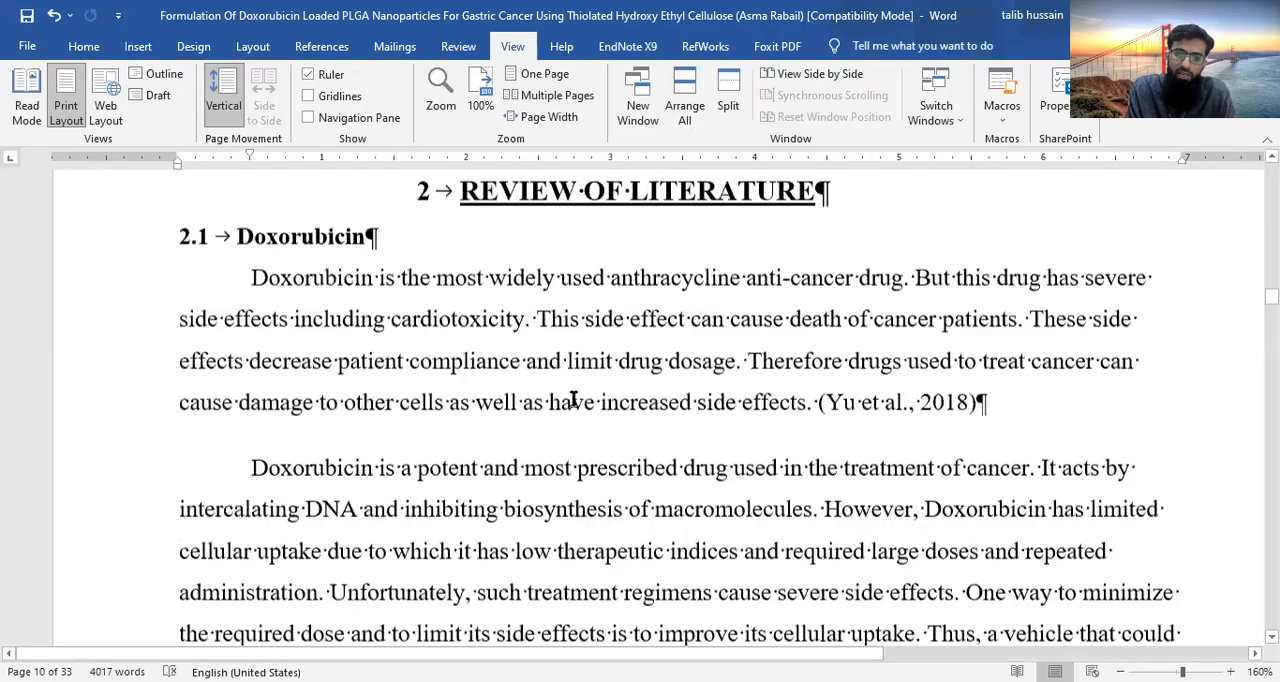
scroll(573, 399, "down", 5)
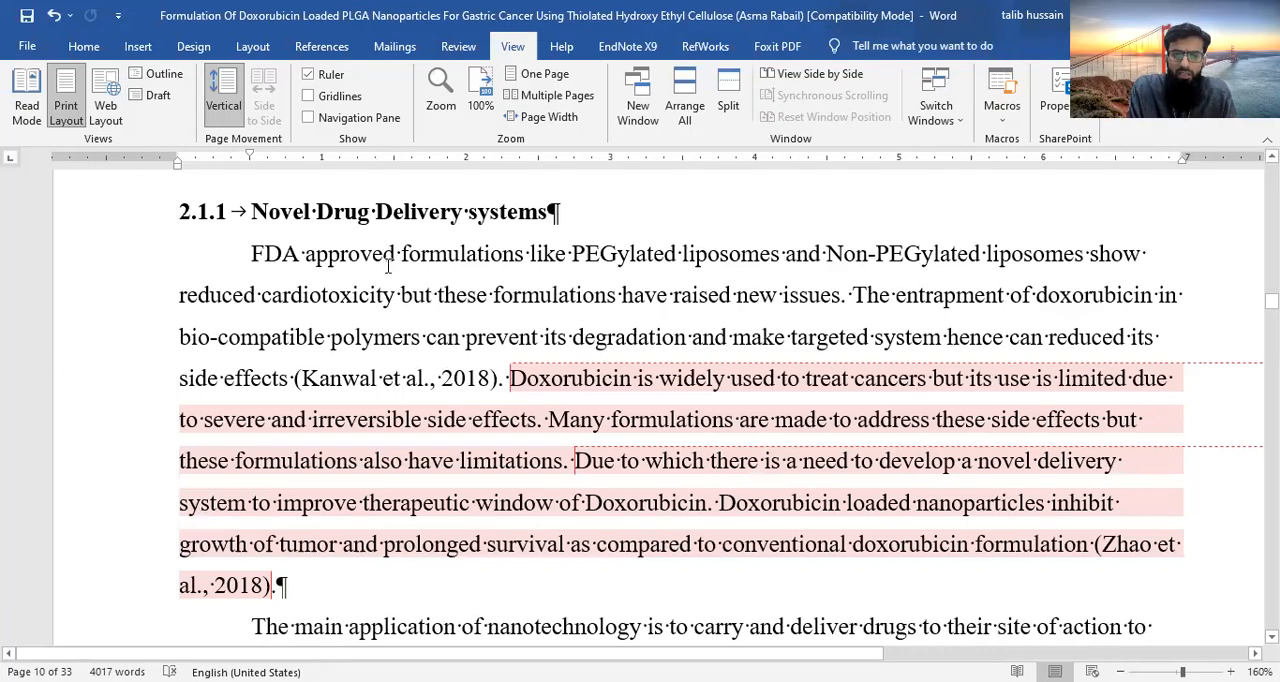
left_click(347, 253)
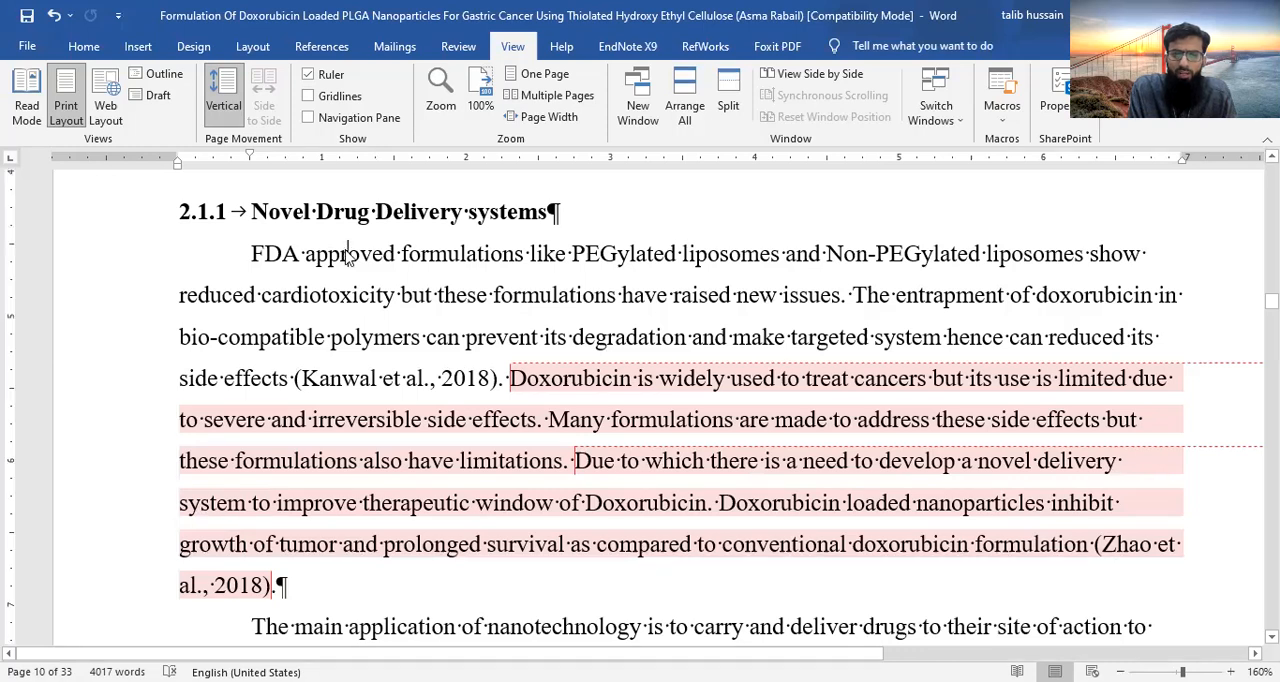
right_click(347, 251)
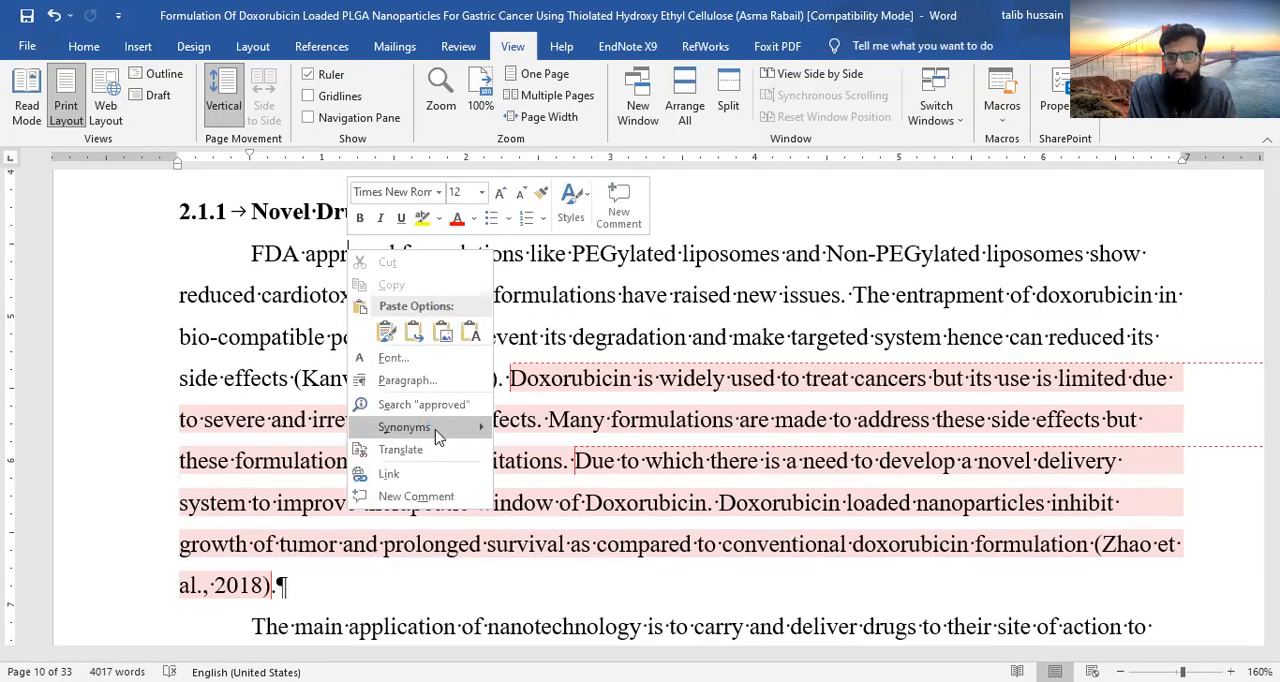
left_click(652, 323)
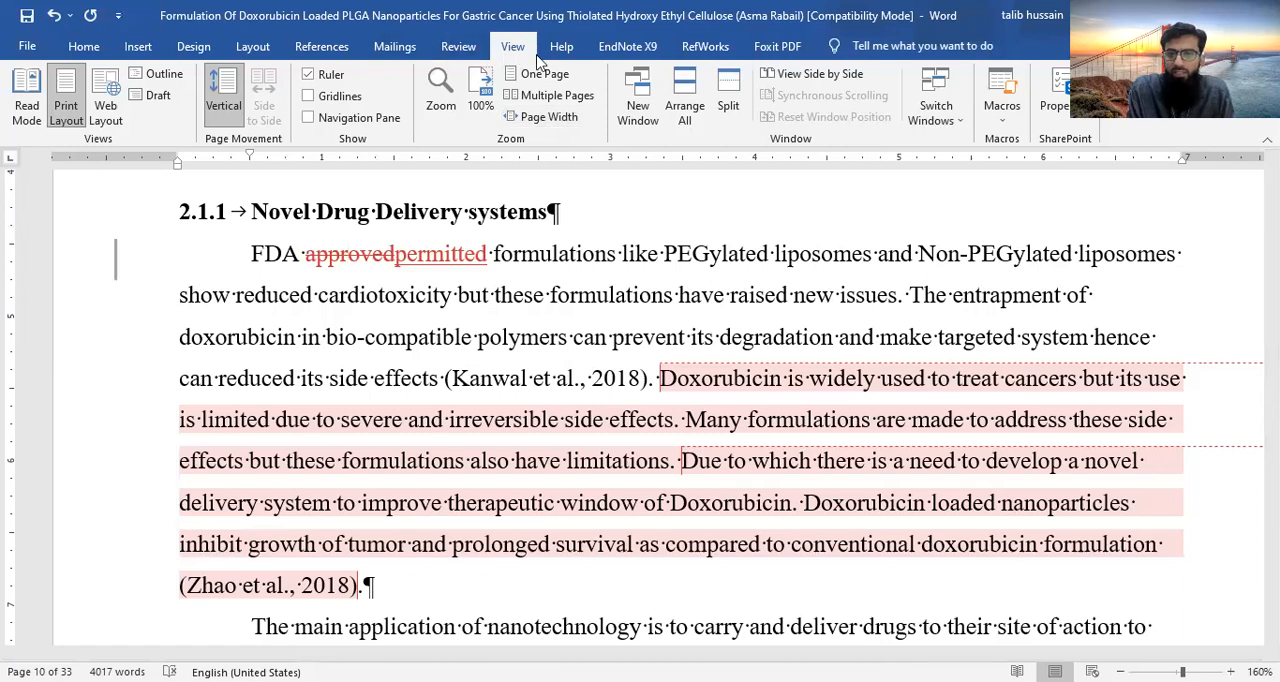
Split the document window, keeping section 2.1.1 in one pane and showing the Introduction's paragraph on drug delivery through nanoparticles in the other
left_click(736, 80)
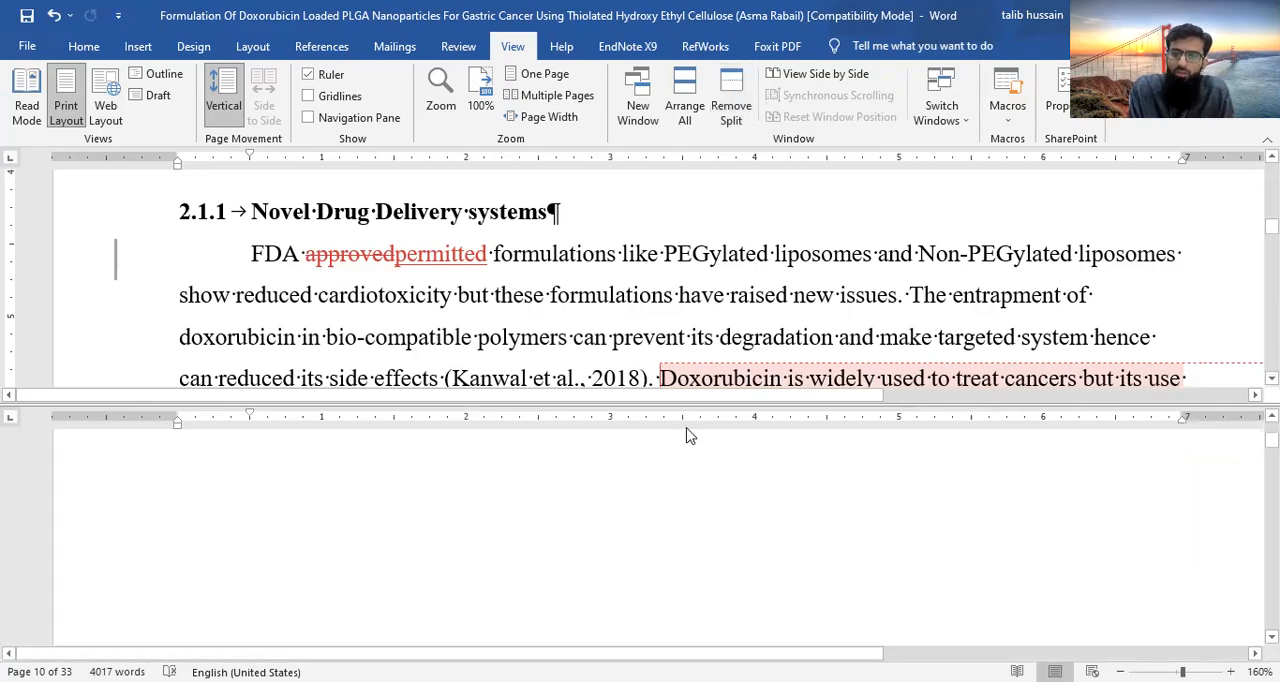
scroll(605, 592, "down", 3)
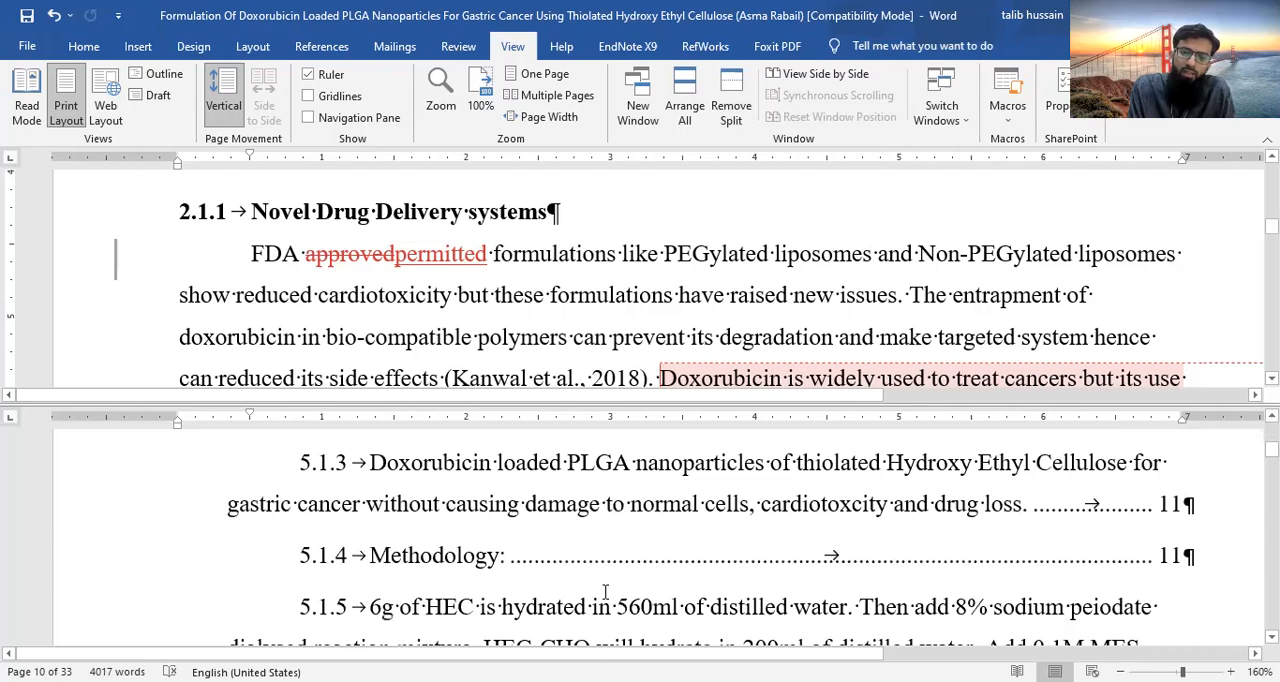
scroll(605, 592, "down", 3)
scroll(604, 594, "down", 3)
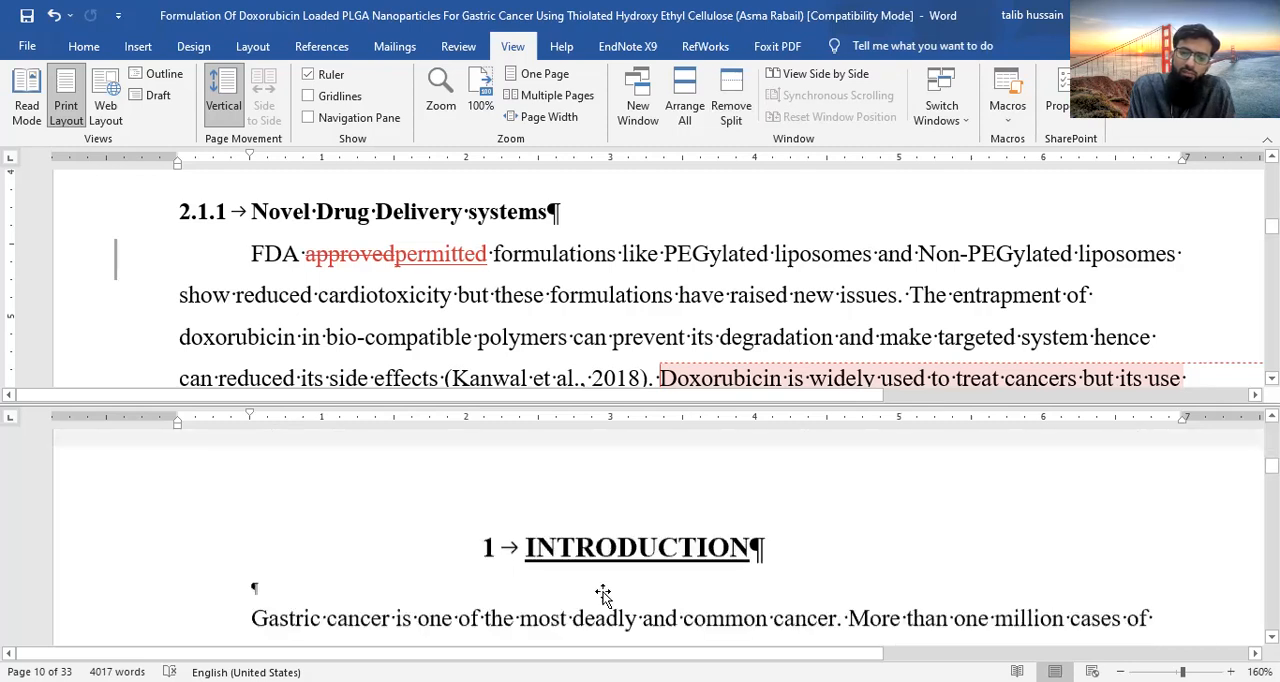
scroll(604, 593, "down", 3)
scroll(605, 592, "down", 3)
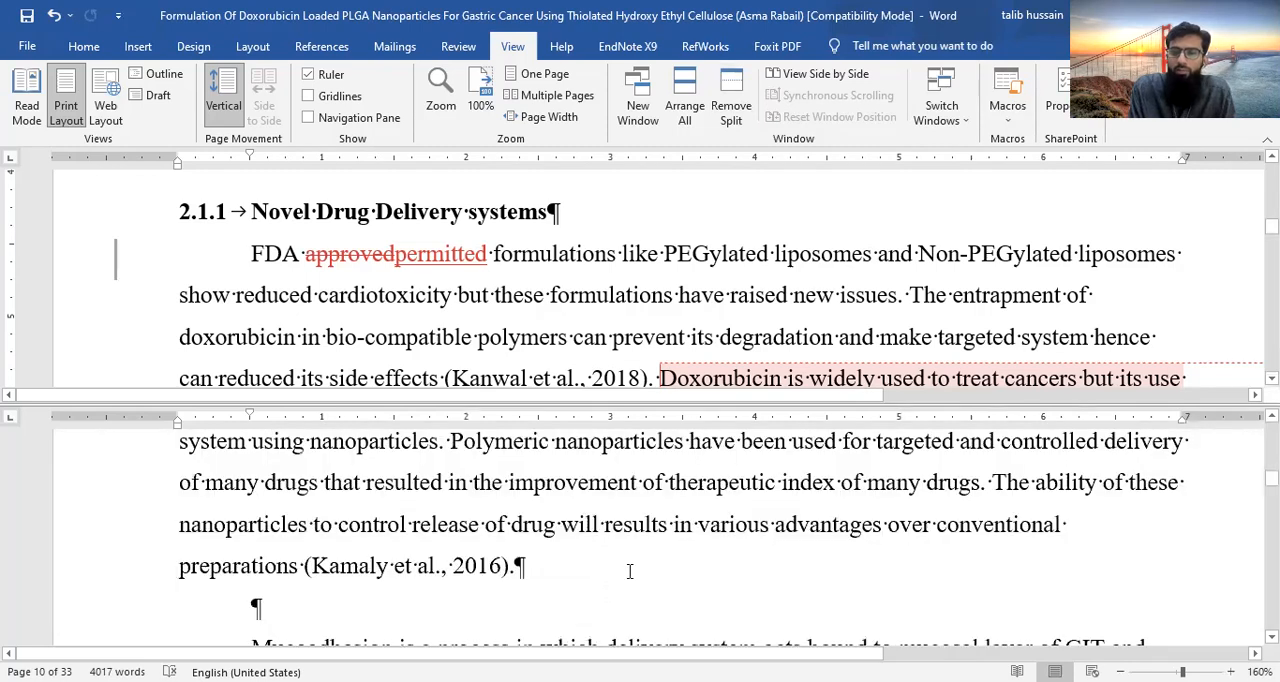
scroll(631, 571, "up", 2)
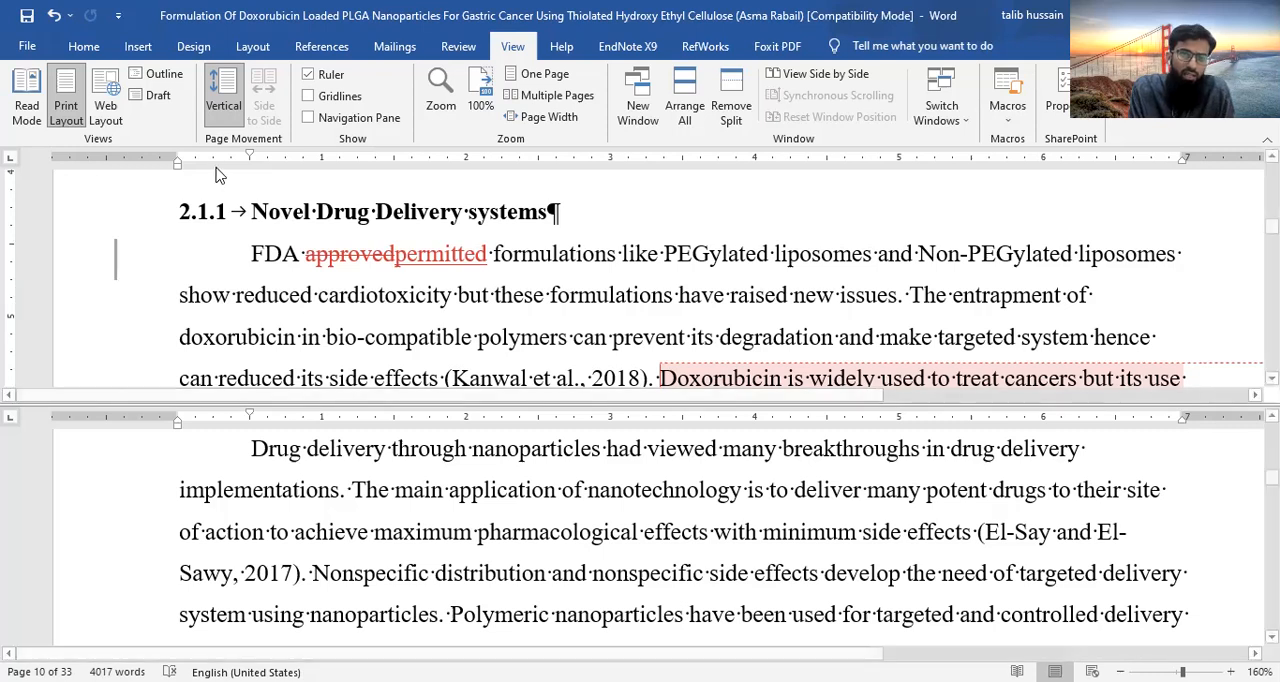
Display the page gridlines and hide them again
left_click(324, 97)
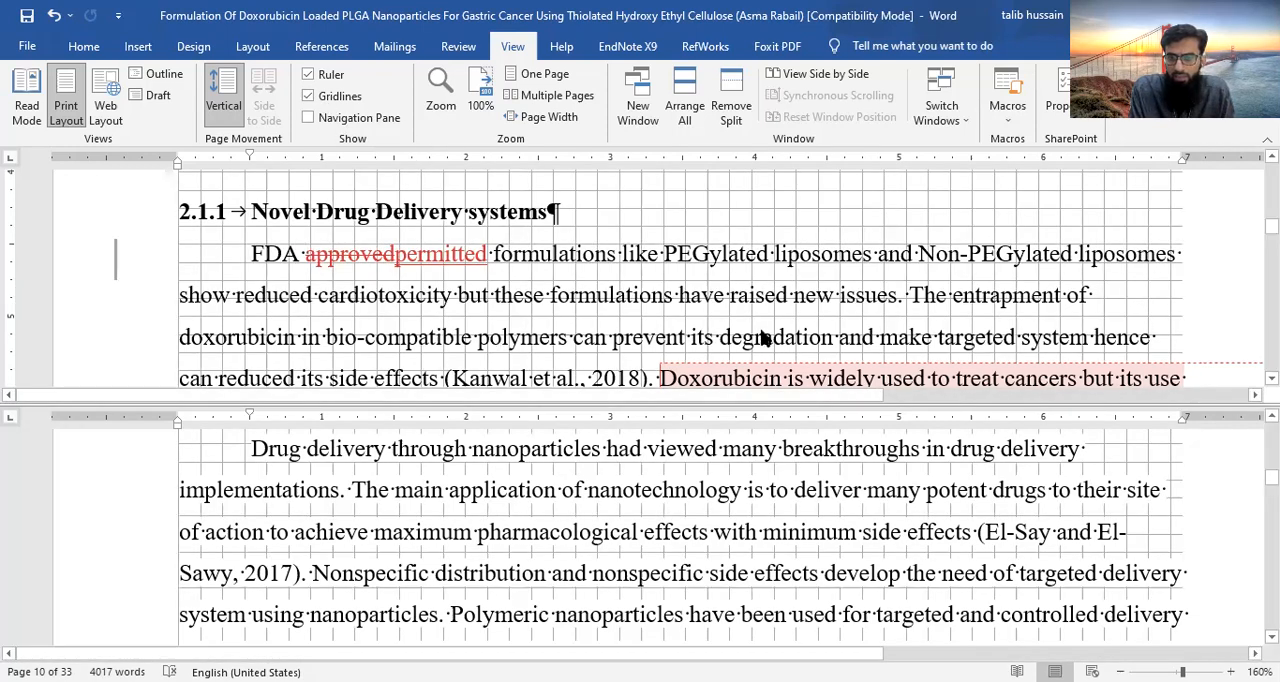
left_click(308, 96)
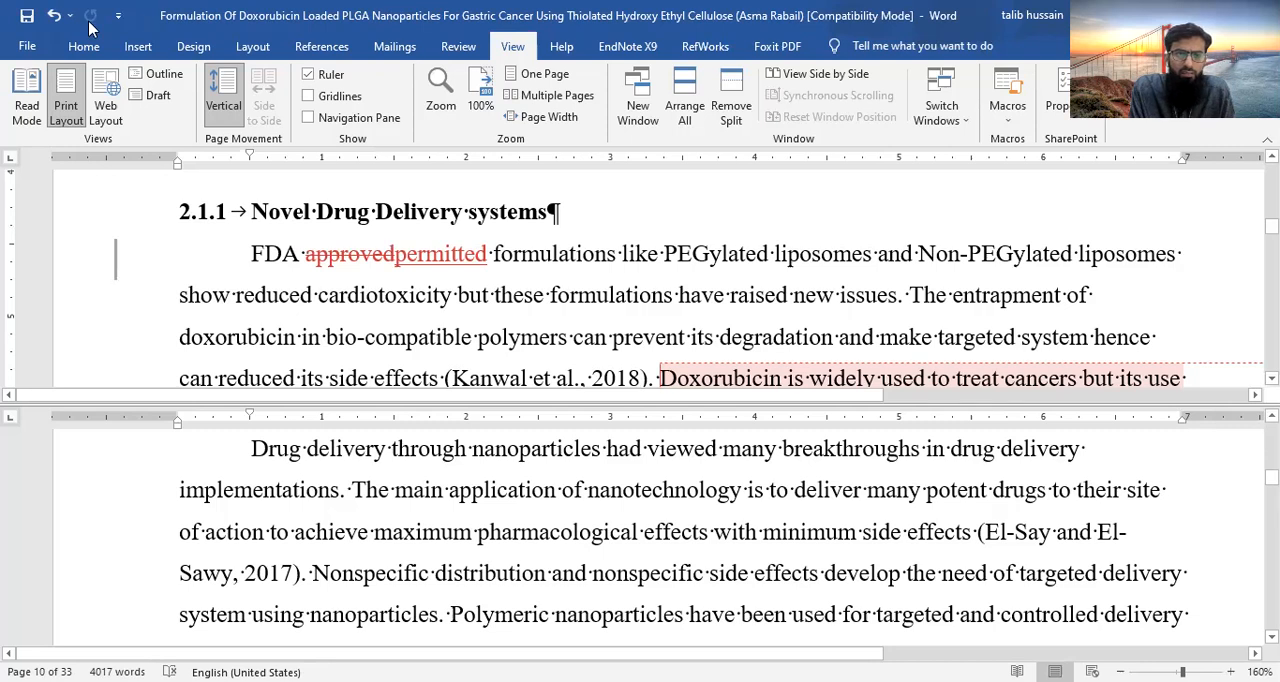
Turn on continuous line numbering and check which pages of the document carry line numbers
left_click(140, 47)
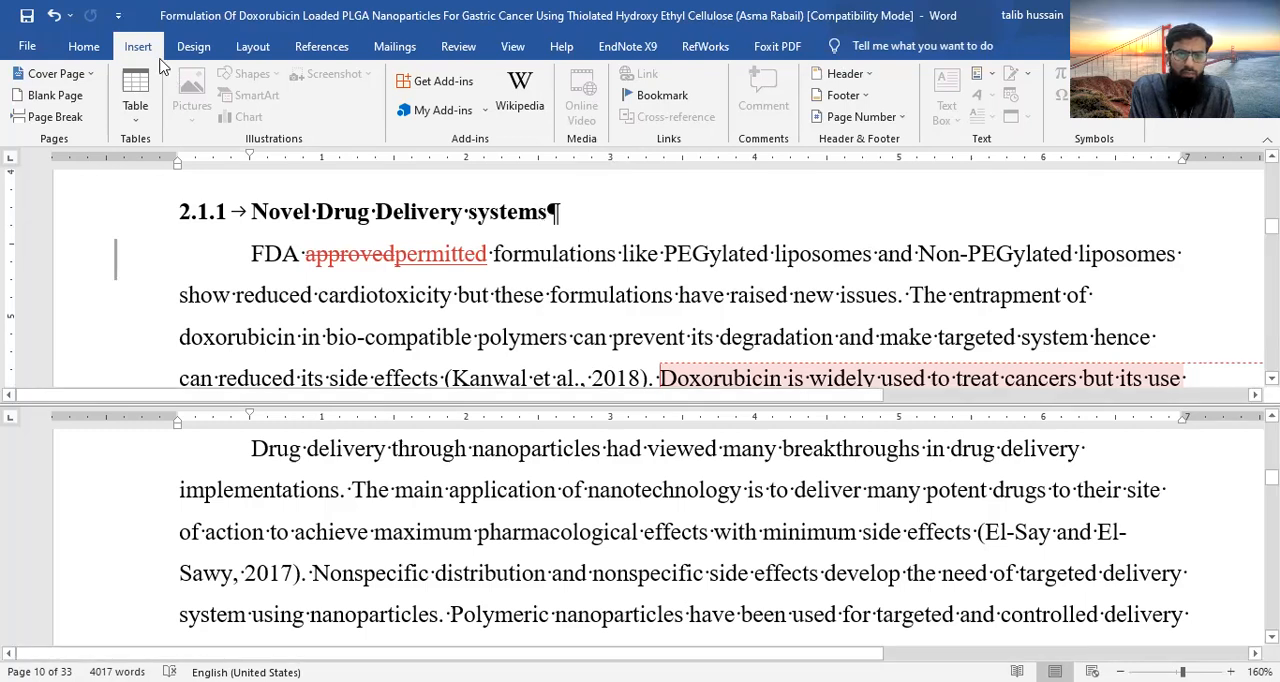
left_click(196, 46)
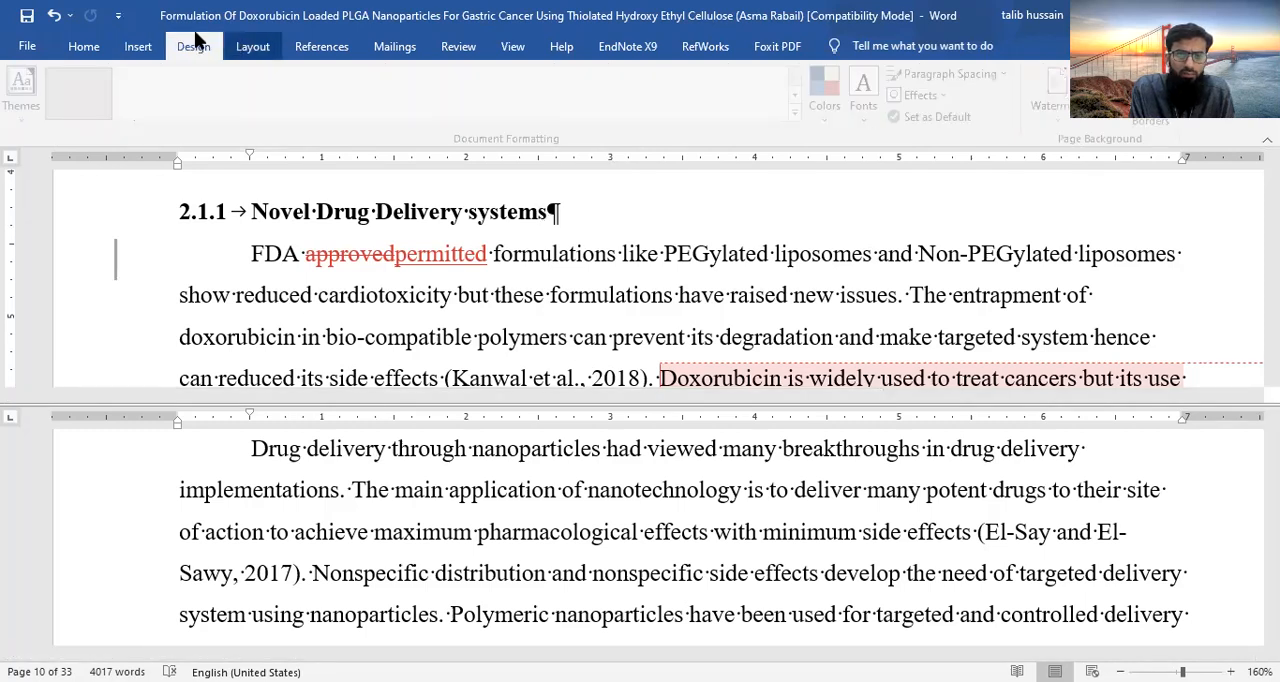
left_click(250, 46)
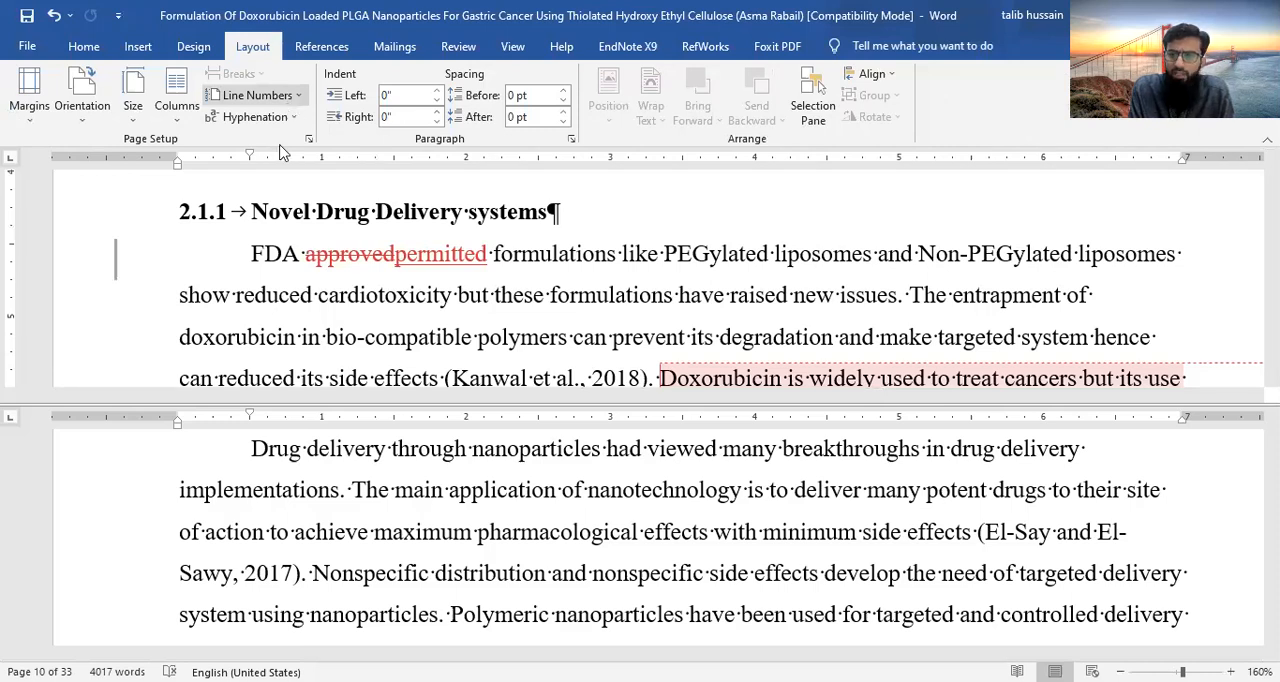
left_click(268, 97)
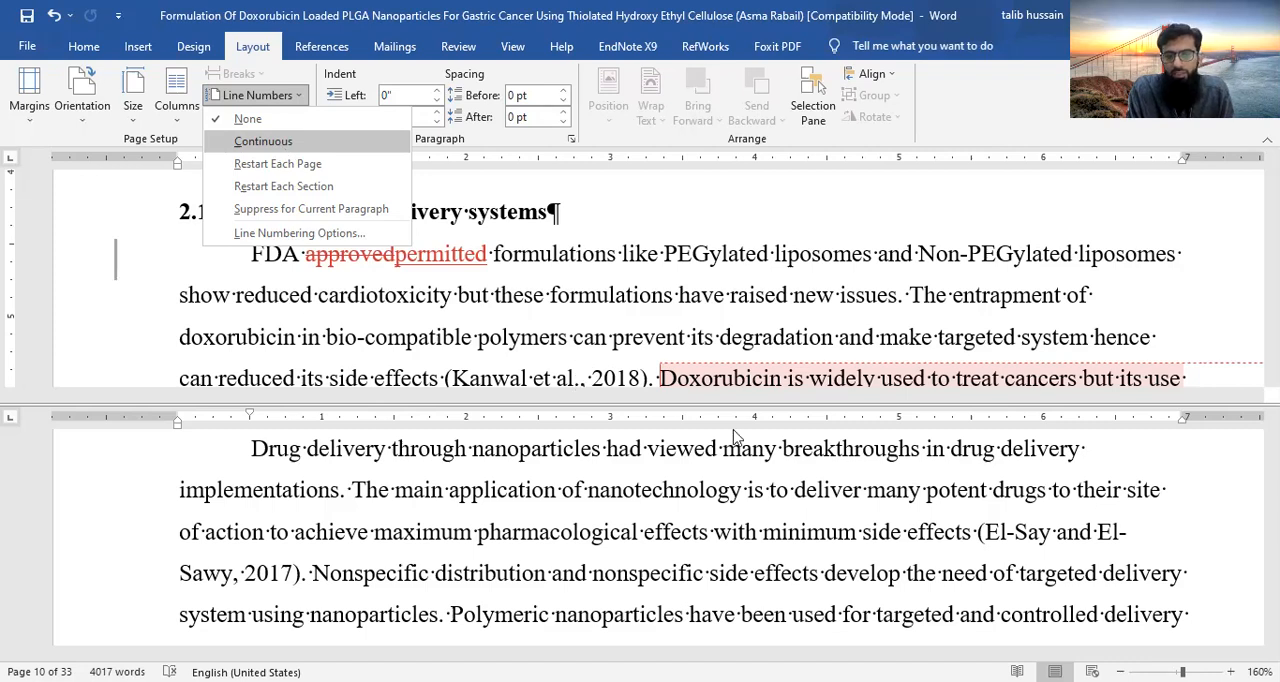
scroll(620, 254, "down", 5)
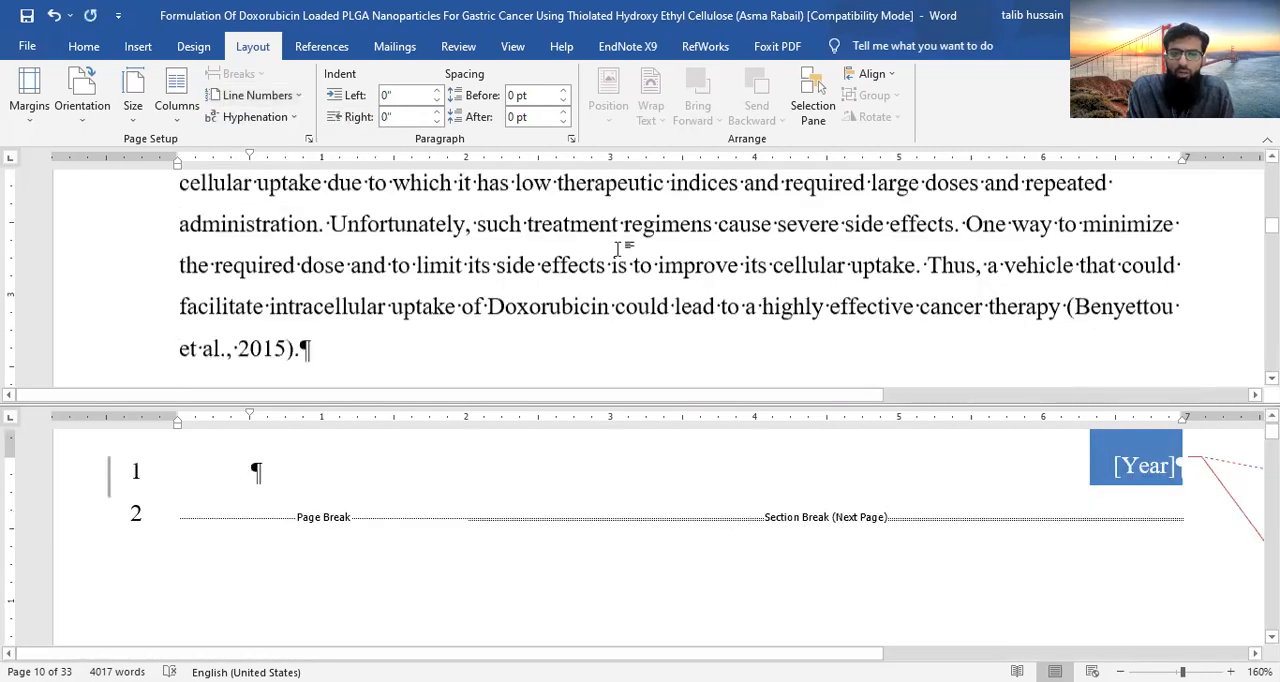
scroll(620, 249, "down", 5)
scroll(620, 249, "down", 3)
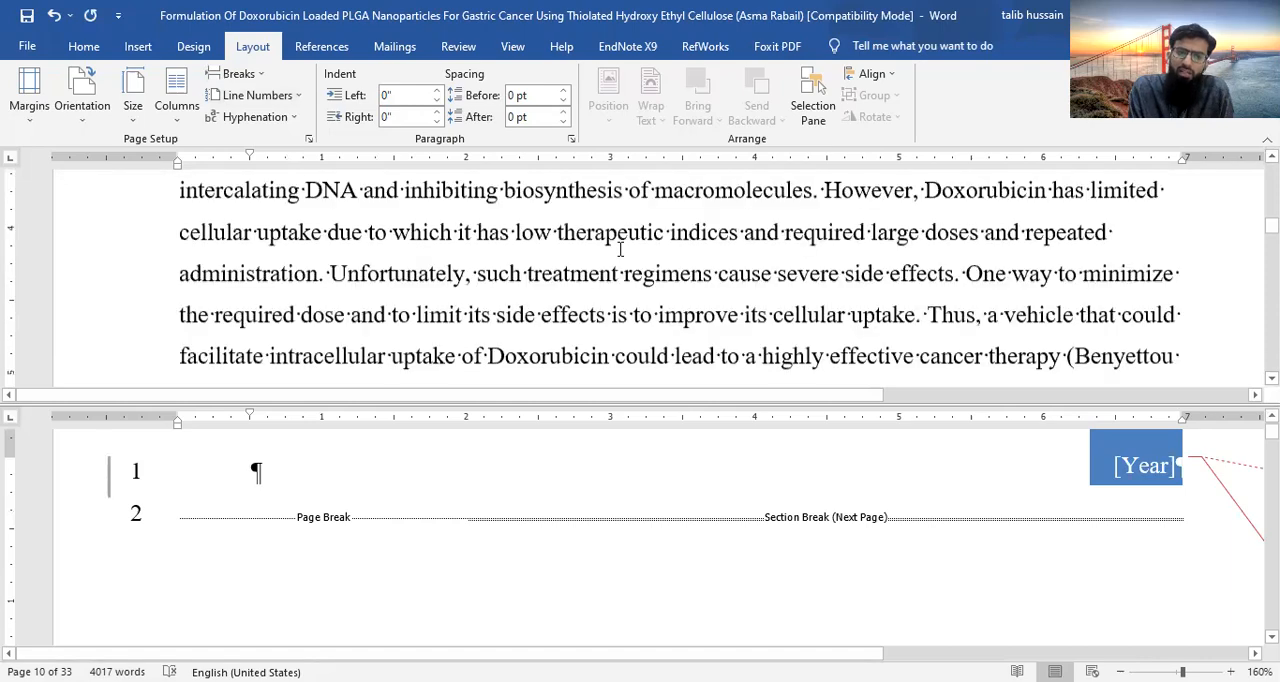
scroll(620, 249, "down", 6)
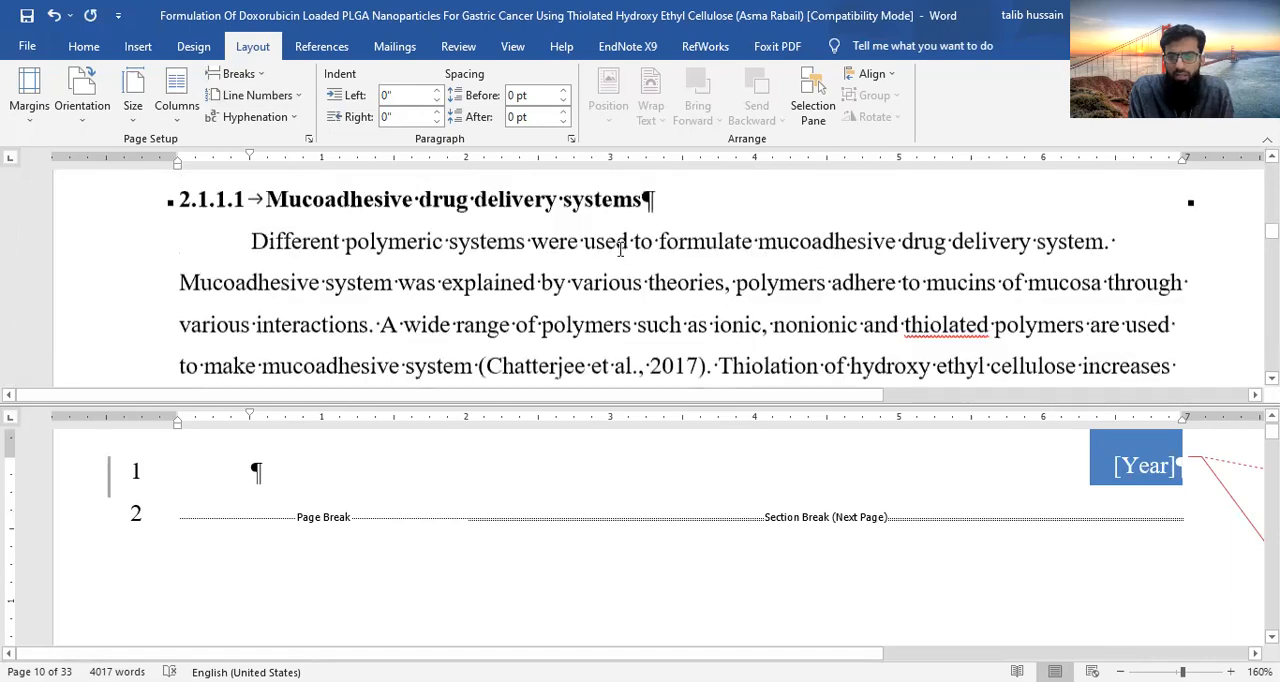
scroll(620, 249, "down", 1)
scroll(577, 561, "up", 1)
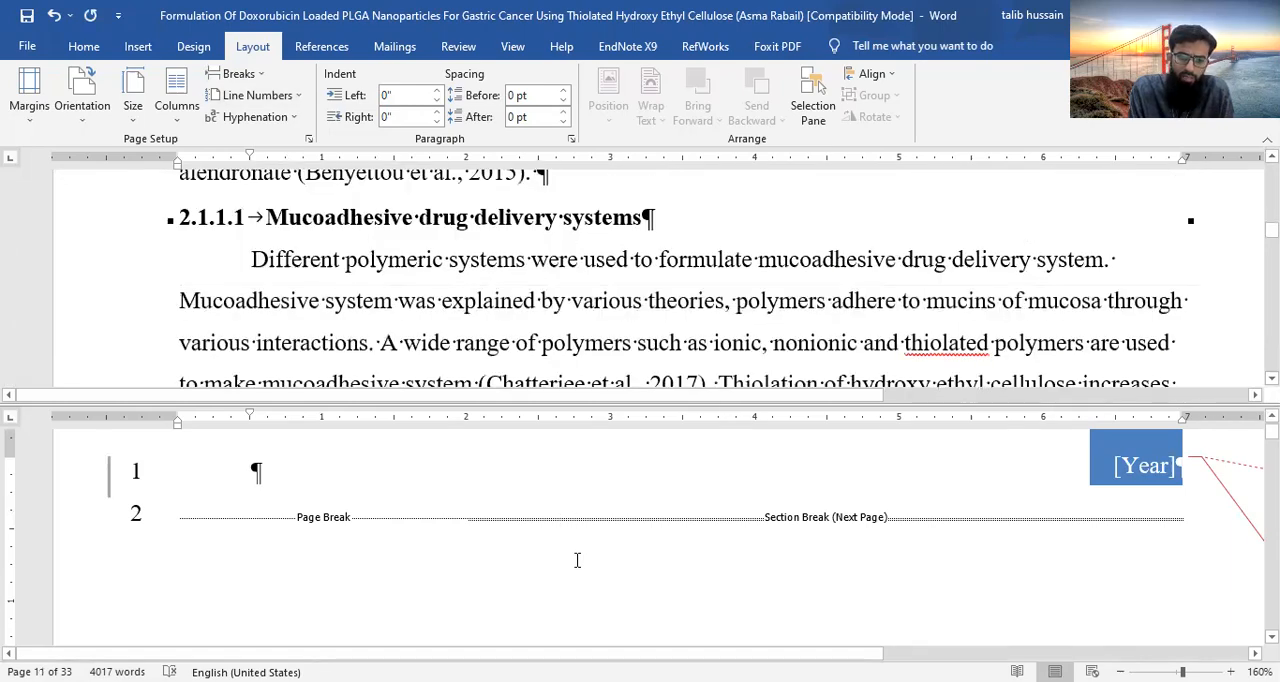
Apply continuous line numbering to the table of contents section, starting from its entries for chapter 5
scroll(577, 560, "down", 2)
scroll(577, 560, "down", 3)
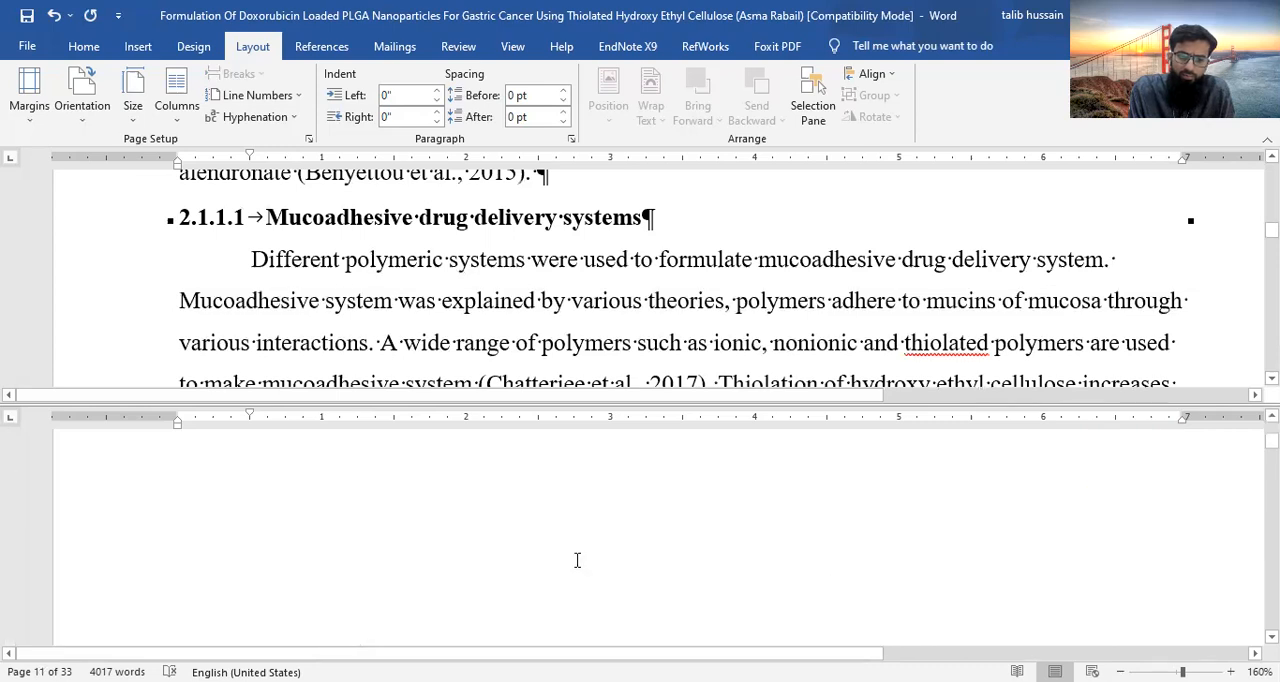
scroll(577, 560, "down", 5)
scroll(577, 560, "down", 3)
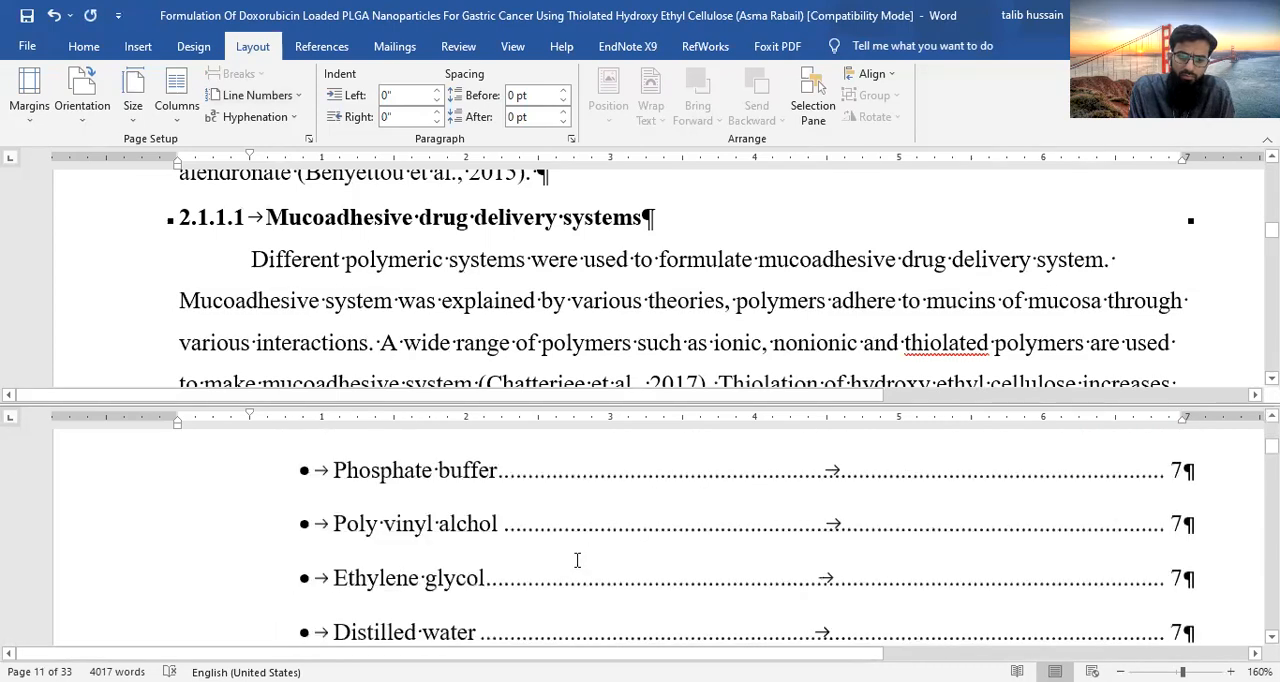
scroll(577, 560, "down", 3)
scroll(577, 560, "up", 3)
left_click(295, 527)
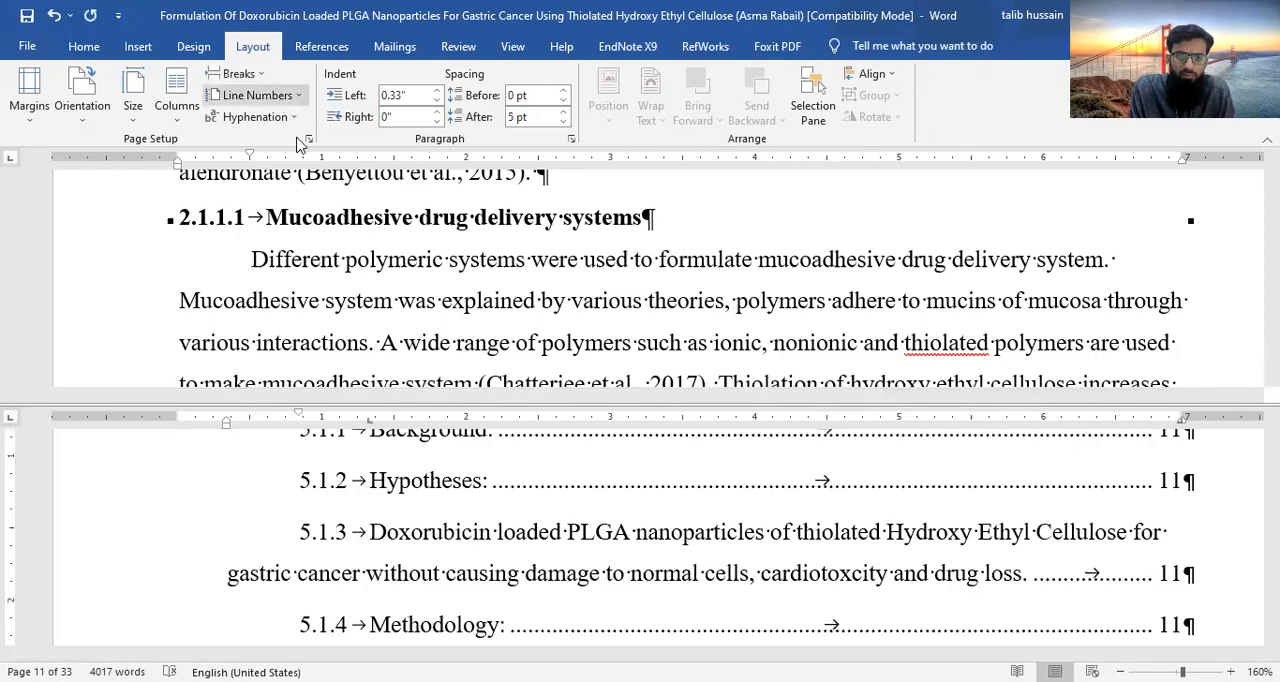
left_click(468, 477)
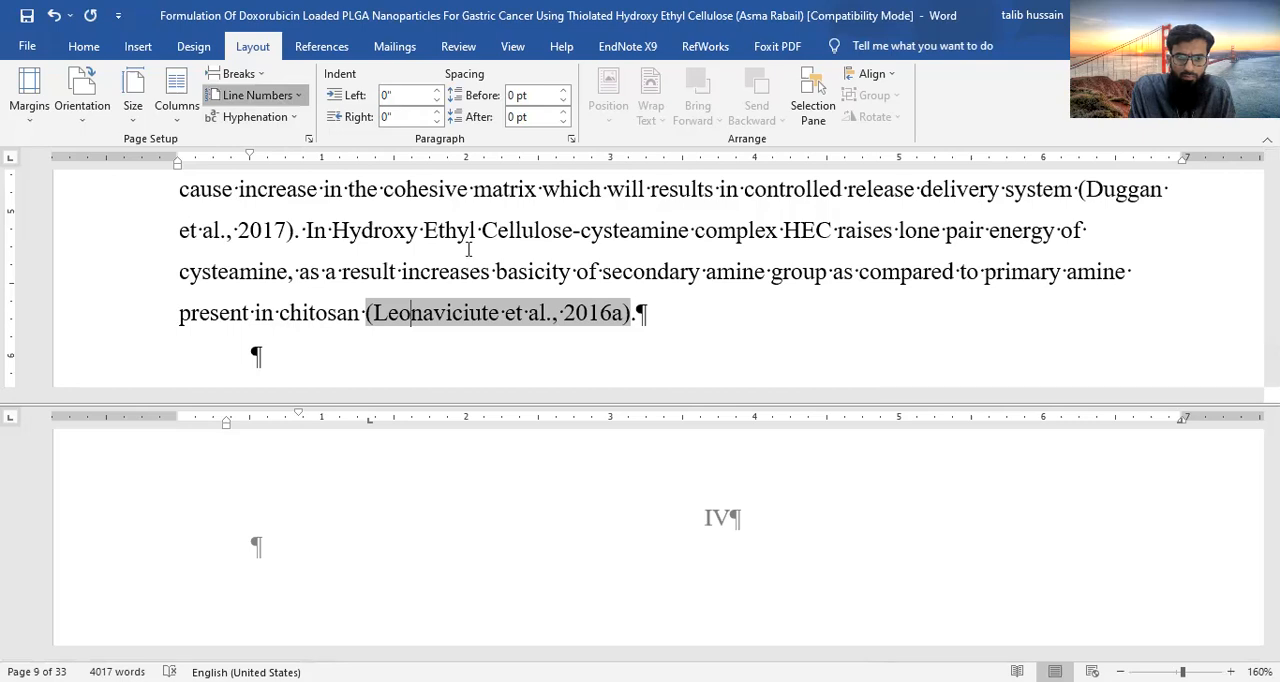
Apply continuous line numbering to the section containing the Introduction and Review of Literature chapters, and check the numbered pages
scroll(468, 249, "down", 5)
scroll(468, 249, "down", 4)
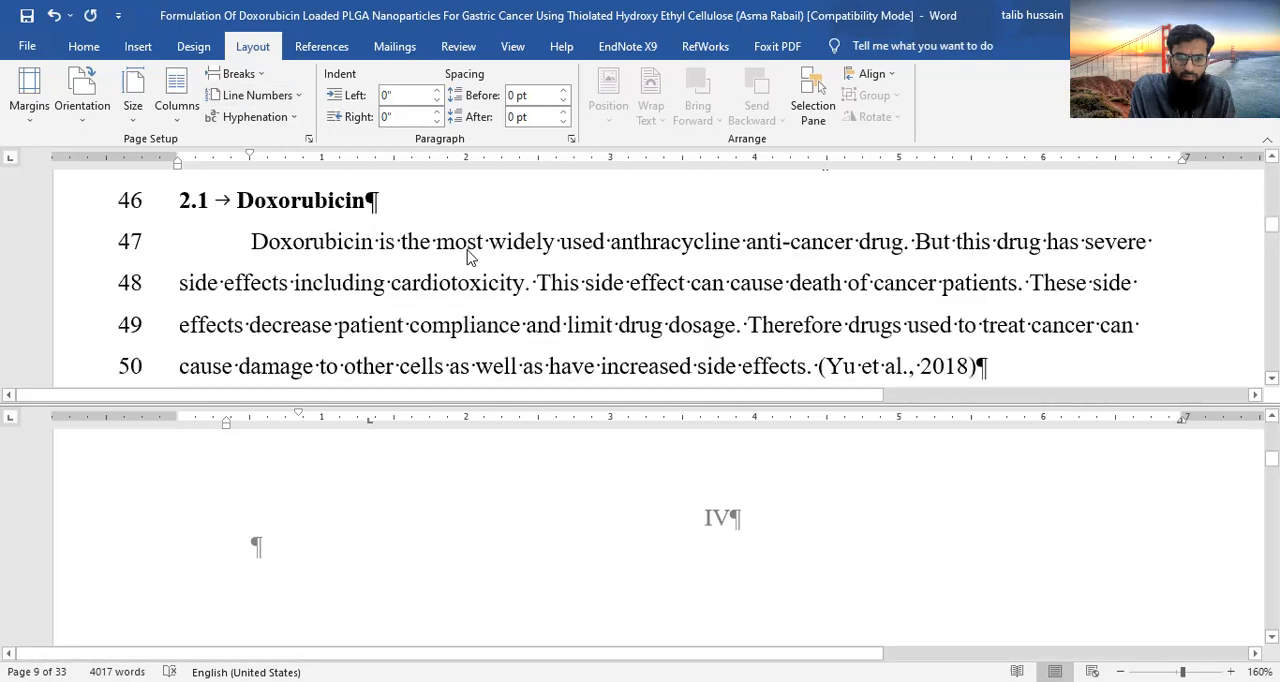
scroll(468, 249, "up", 4)
scroll(468, 249, "down", 1)
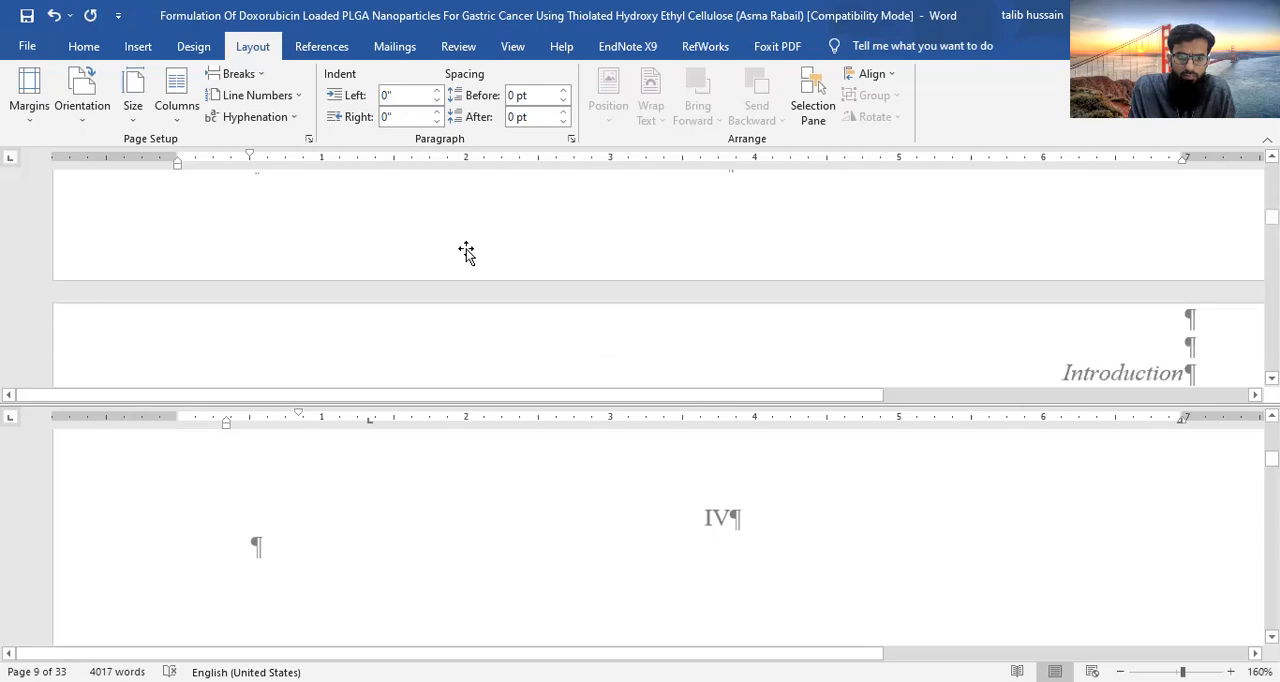
scroll(466, 249, "up", 8)
scroll(466, 249, "up", 10)
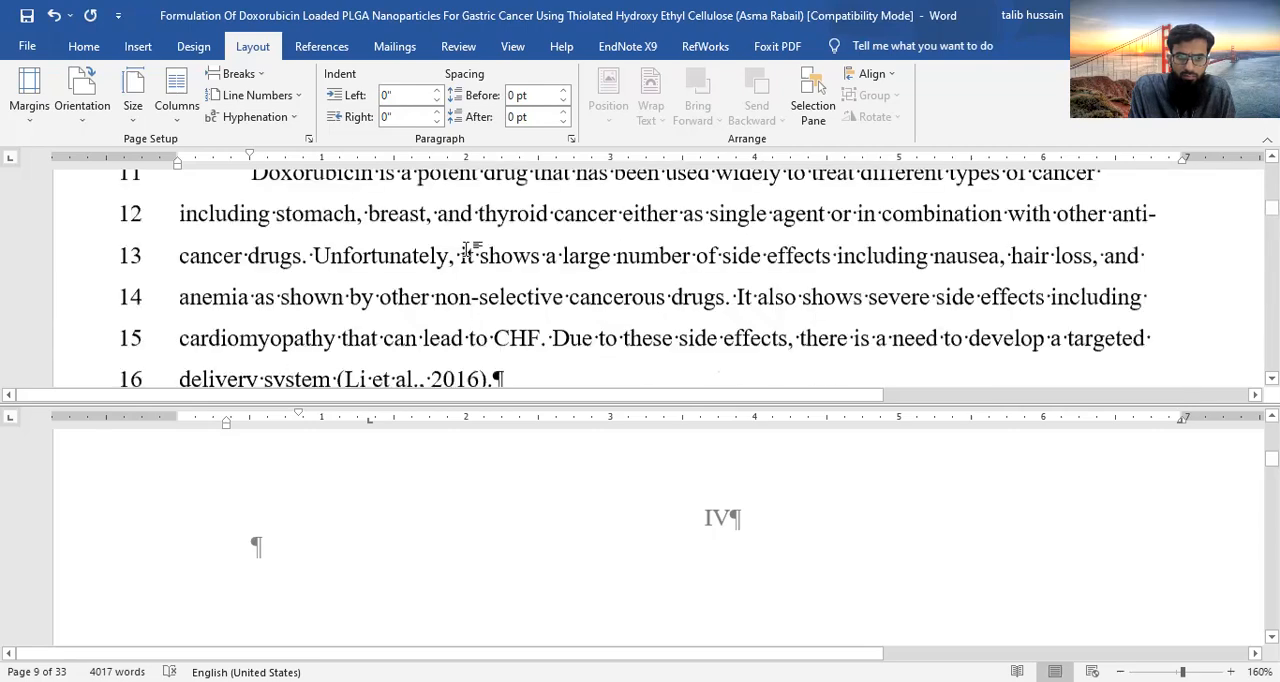
scroll(466, 249, "up", 10)
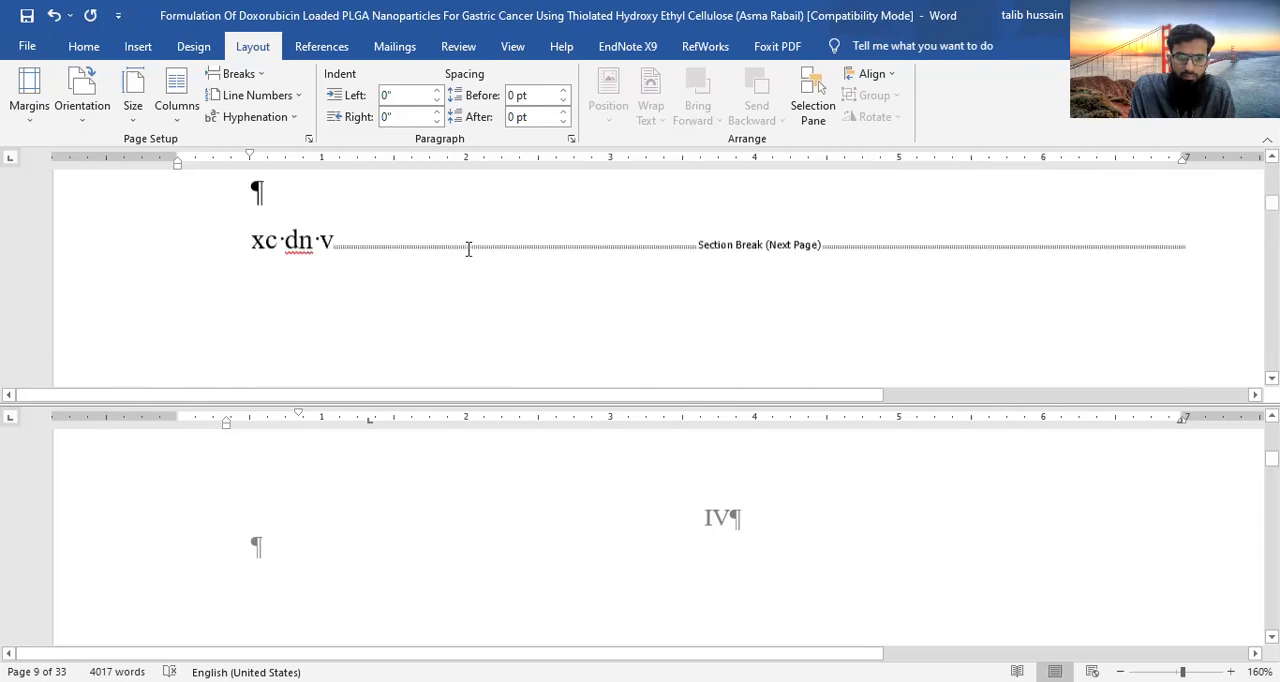
Apply continuous line numbering to the section on page 6 with the placeholder text "xvnc", and check the preceding contents pages
scroll(466, 249, "up", 5)
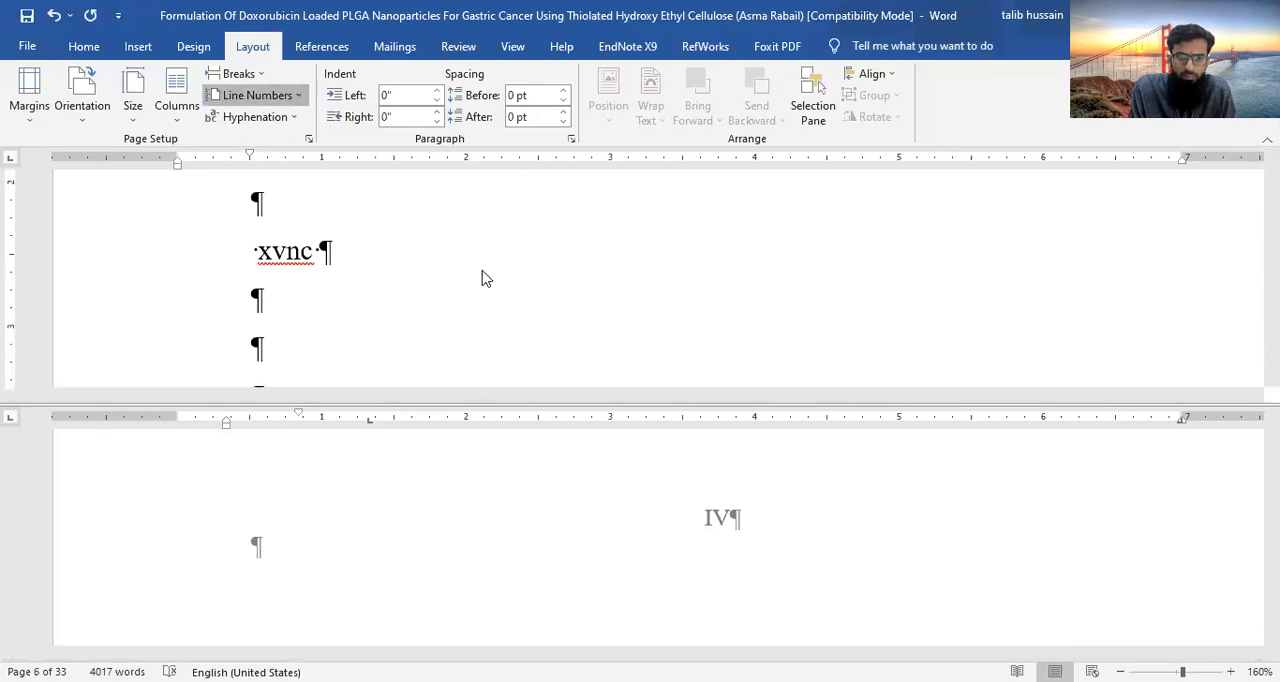
scroll(481, 278, "down", 3)
scroll(481, 270, "up", 3)
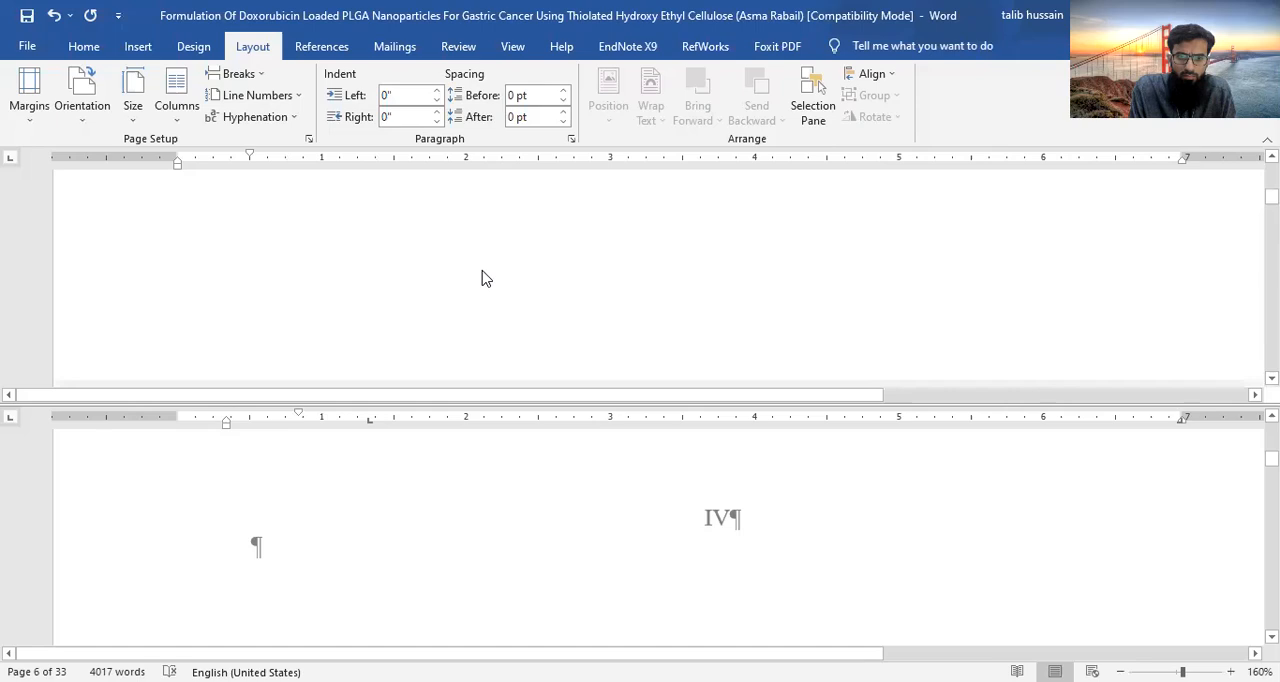
scroll(483, 271, "up", 2)
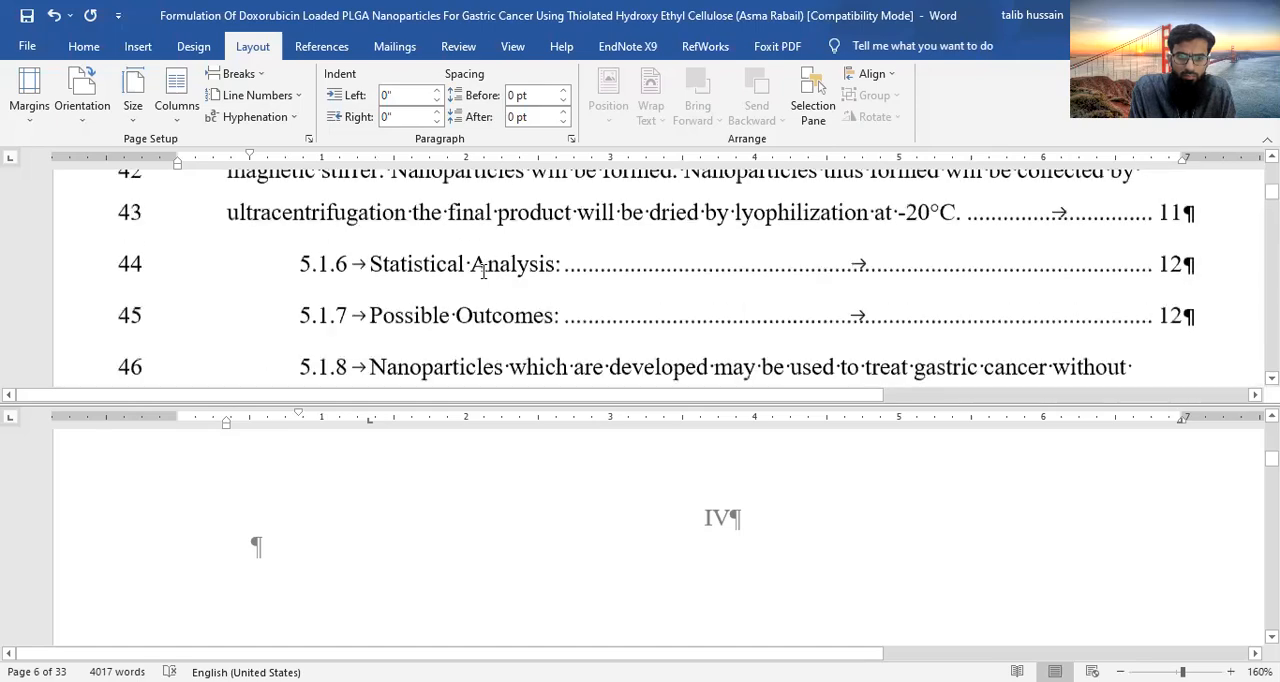
Check the line numbers from the contents entries 5.1.6 to 5.1.8 through to the end of the following placeholder page
scroll(483, 271, "down", 1)
left_click(484, 273)
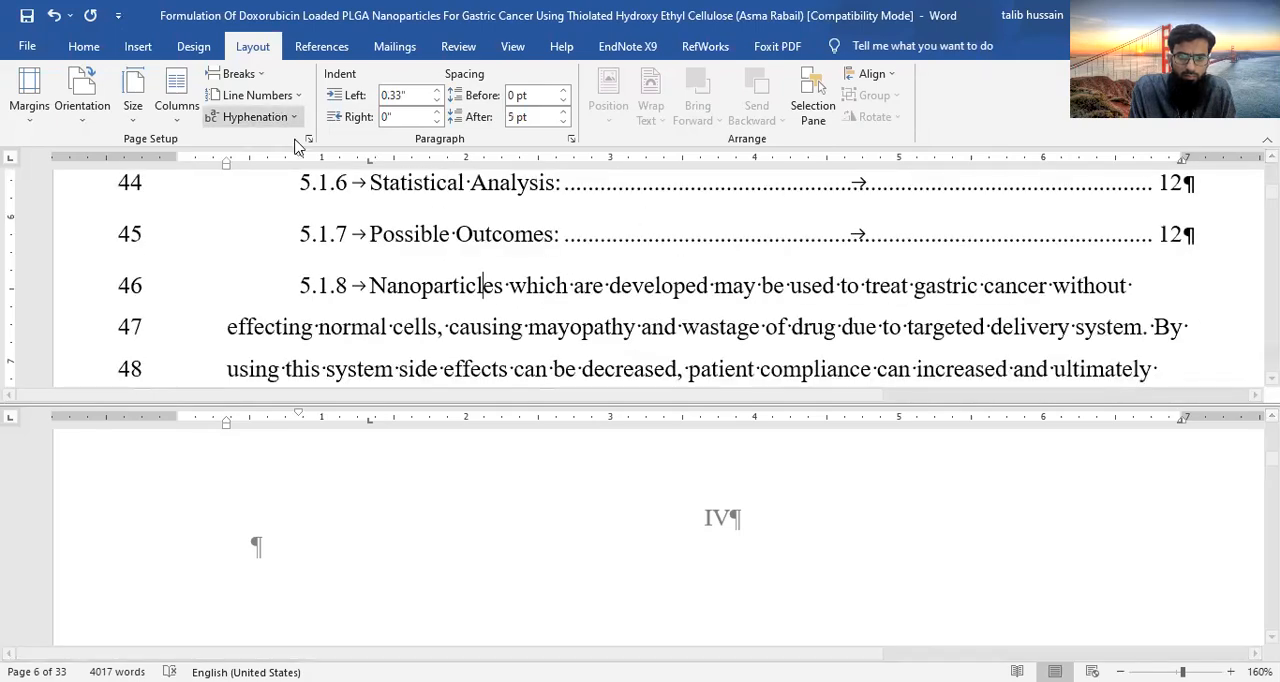
scroll(384, 290, "down", 3)
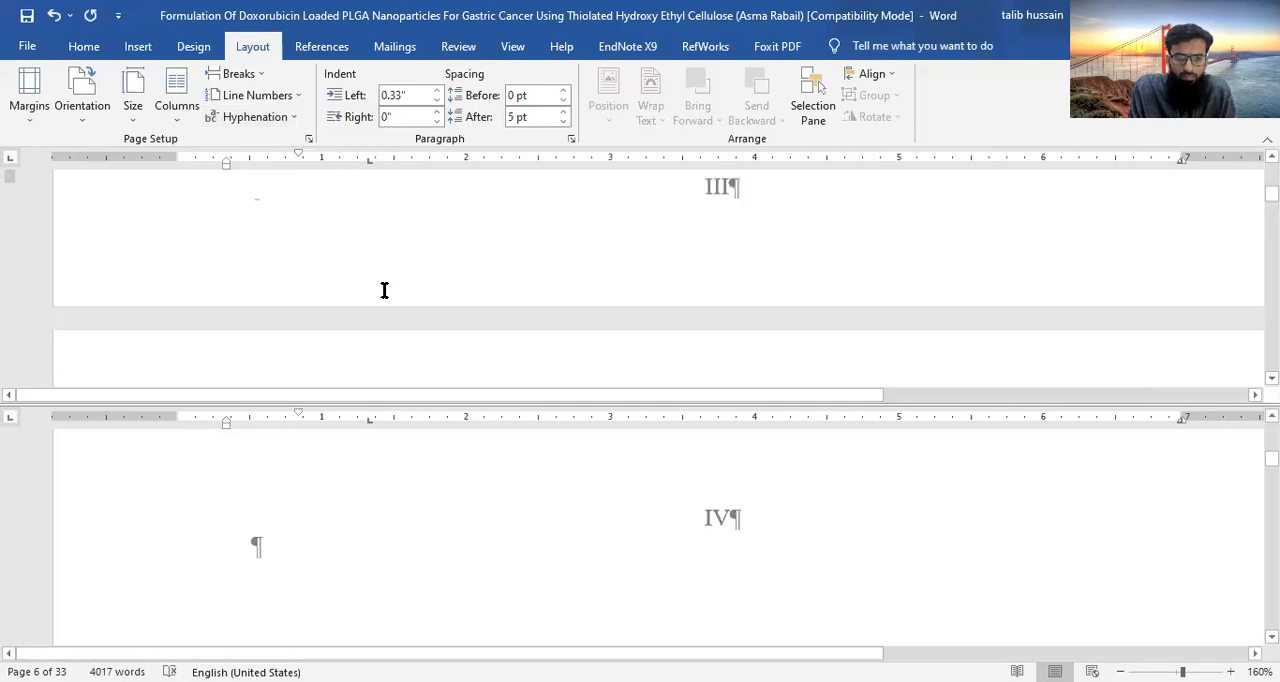
scroll(384, 290, "down", 5)
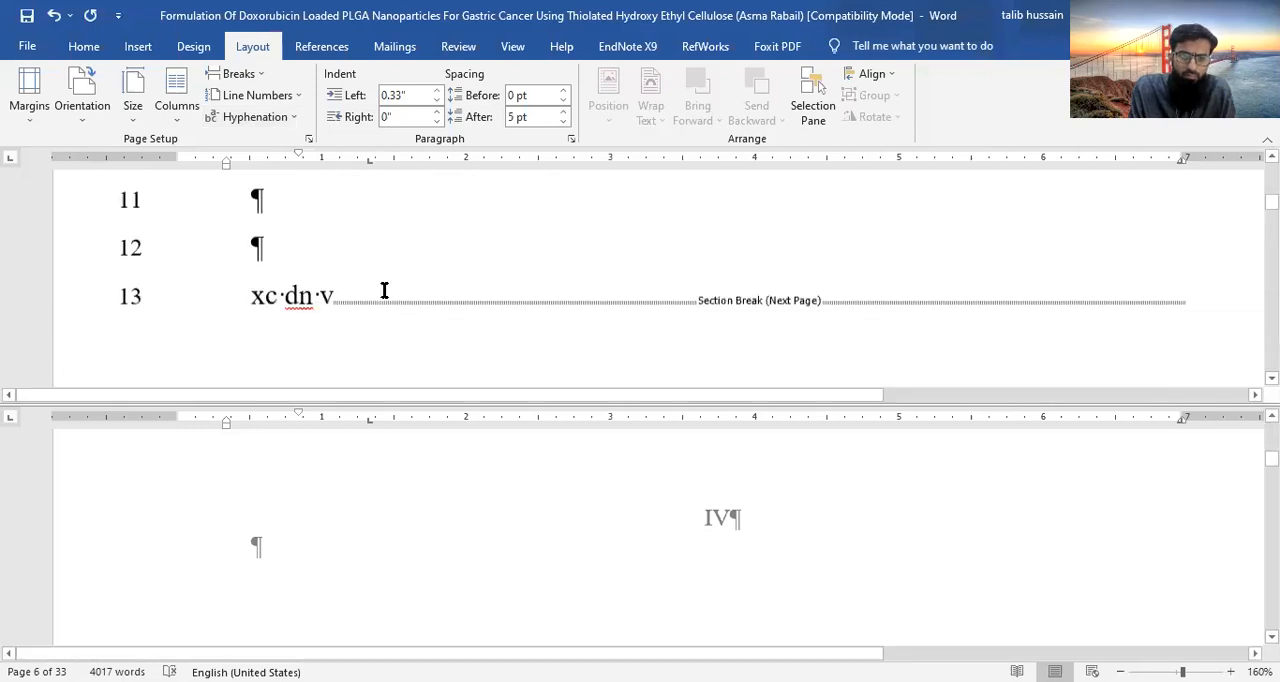
scroll(384, 290, "down", 5)
scroll(384, 290, "down", 3)
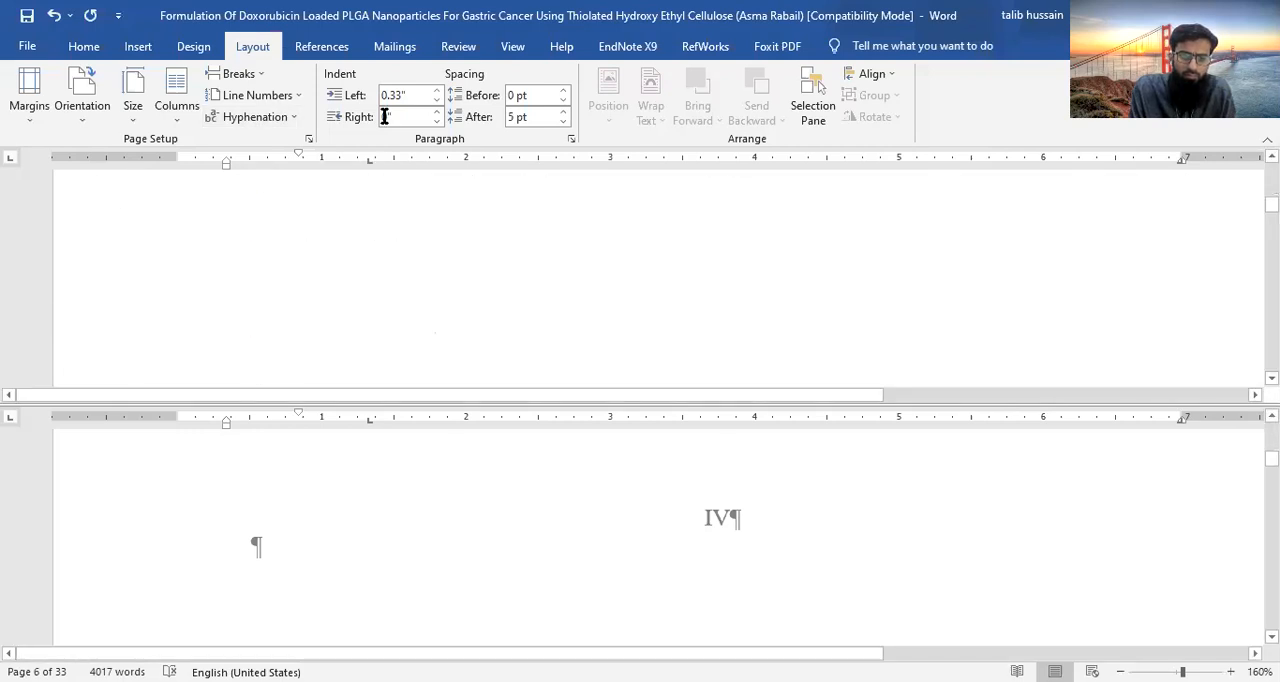
scroll(330, 329, "down", 3)
Check which line numbering mode is set for the section containing the placeholder text "xvnc"
scroll(354, 358, "up", 3)
scroll(214, 300, "up", 3)
scroll(209, 294, "up", 2)
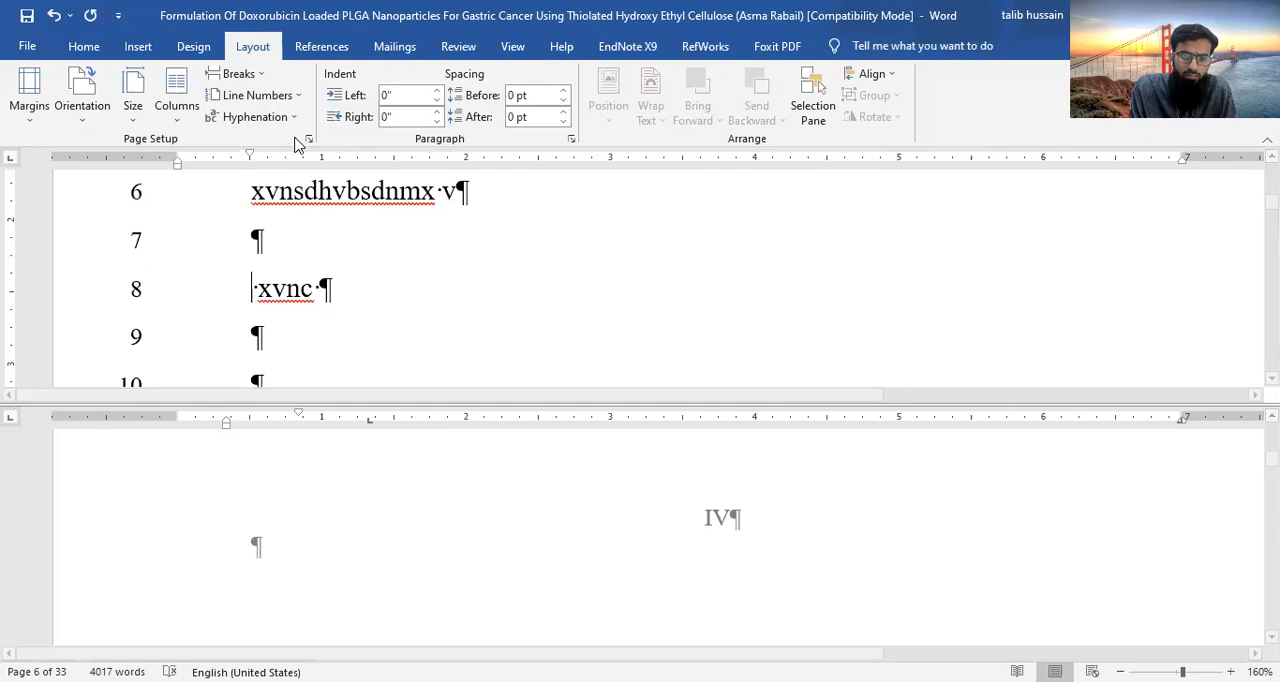
left_click(296, 95)
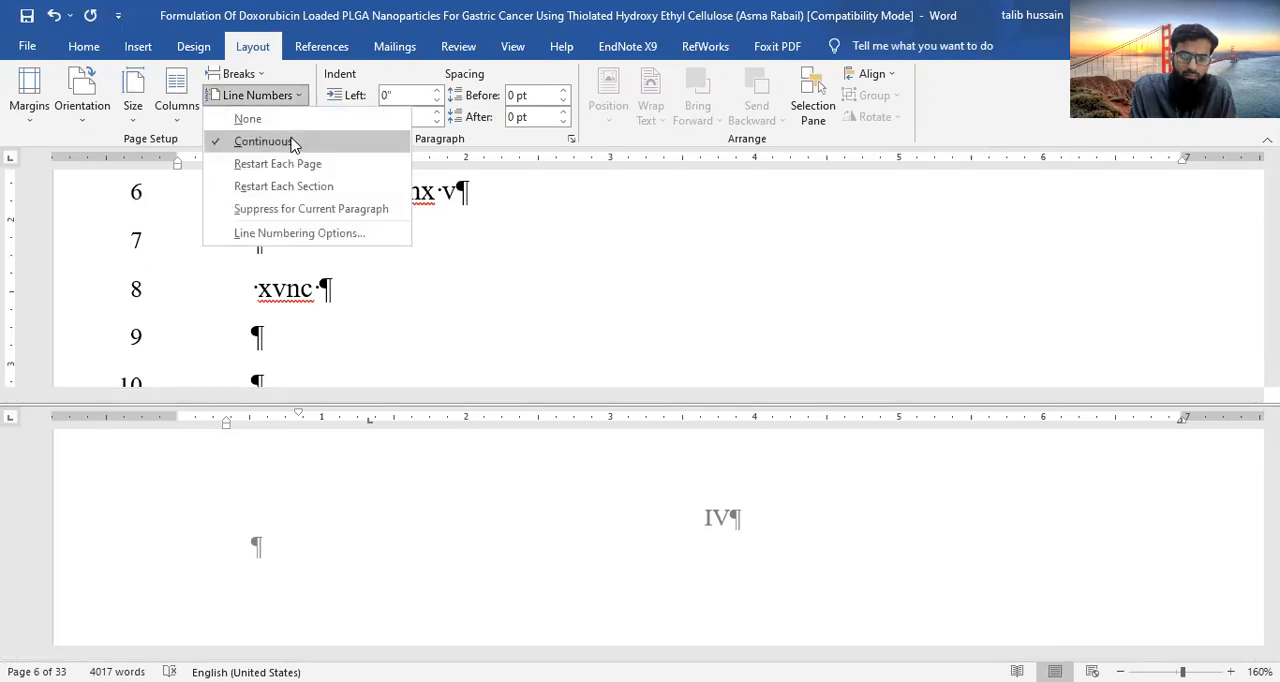
left_click(275, 97)
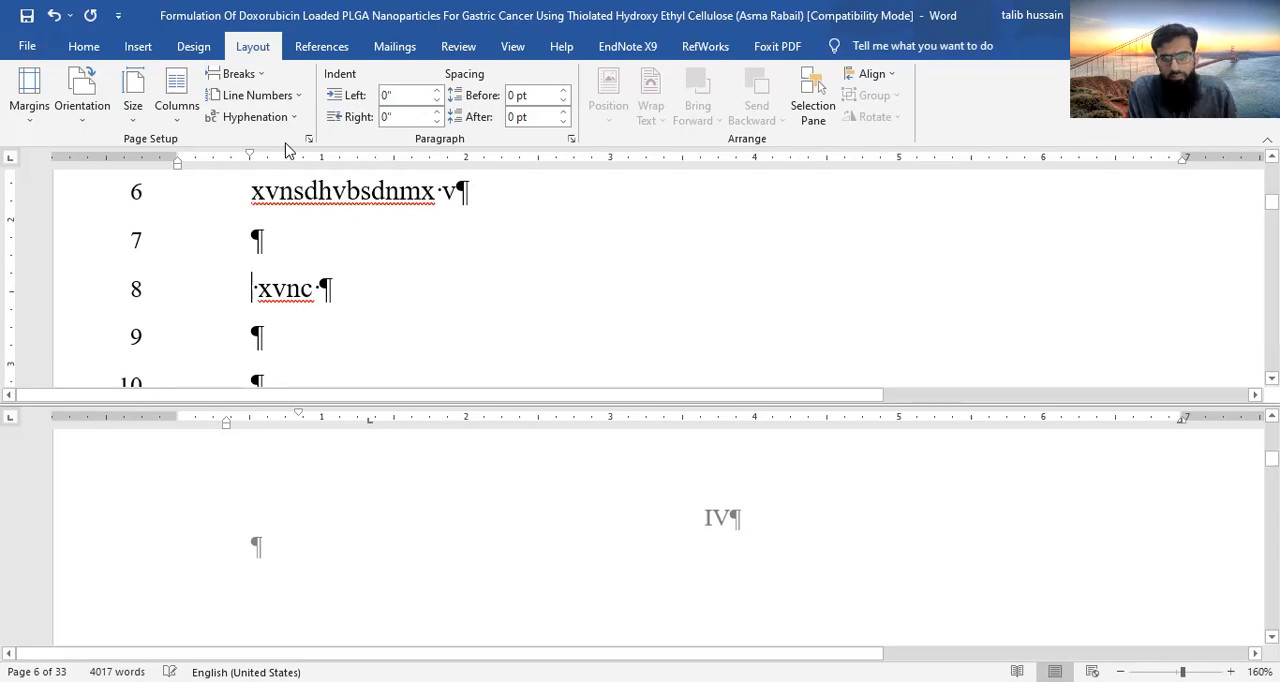
scroll(682, 331, "up", 3)
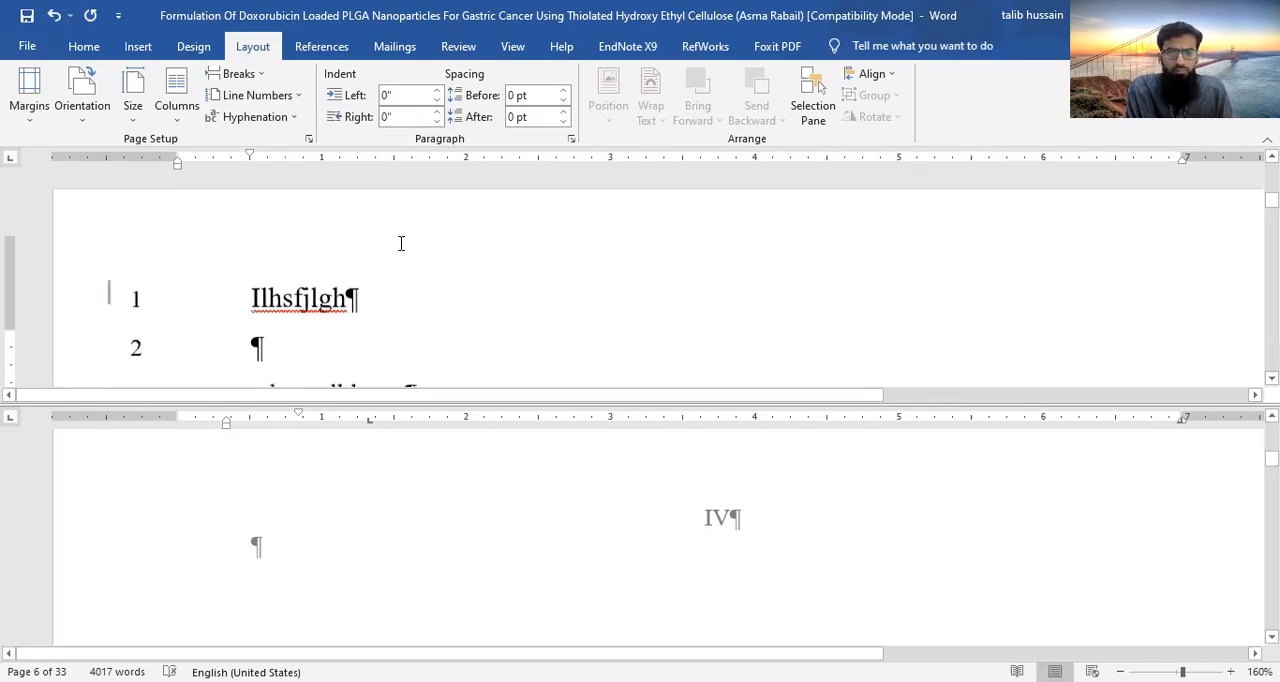
Delete the placeholder text "xc dn v" before the section break on page 6, along with the empty paragraphs above it
scroll(320, 208, "down", 1)
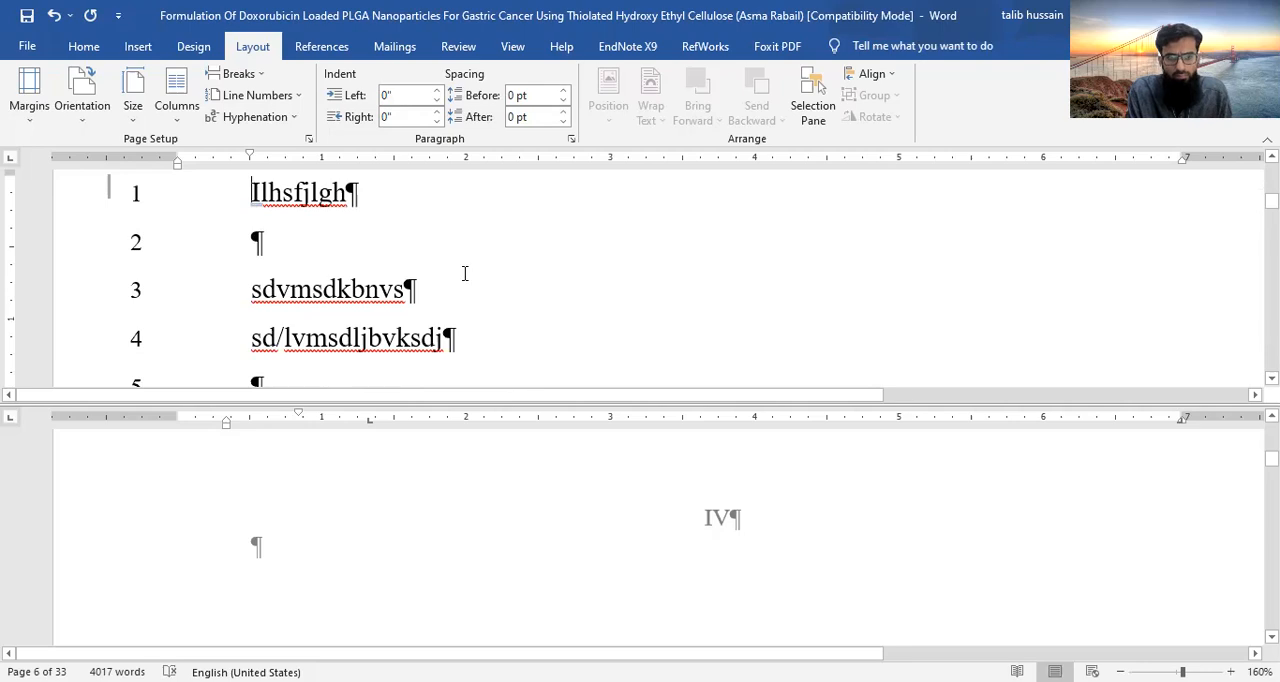
scroll(463, 274, "down", 3)
left_click(449, 330, "shift")
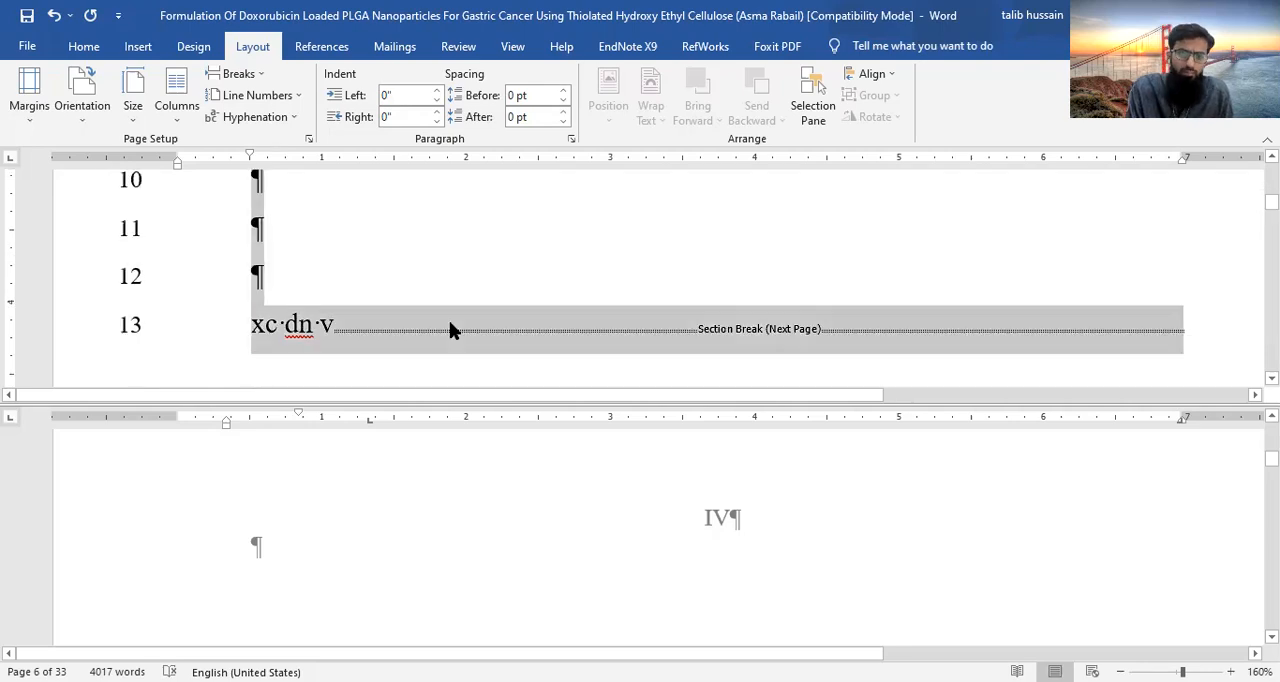
left_click(338, 328)
key("BackSpace")
key("BackSpace")
key("BackSpace")
key("BackSpace")
key("BackSpace")
key("BackSpace")
key("BackSpace")
key("BackSpace")
key("BackSpace")
key("BackSpace")
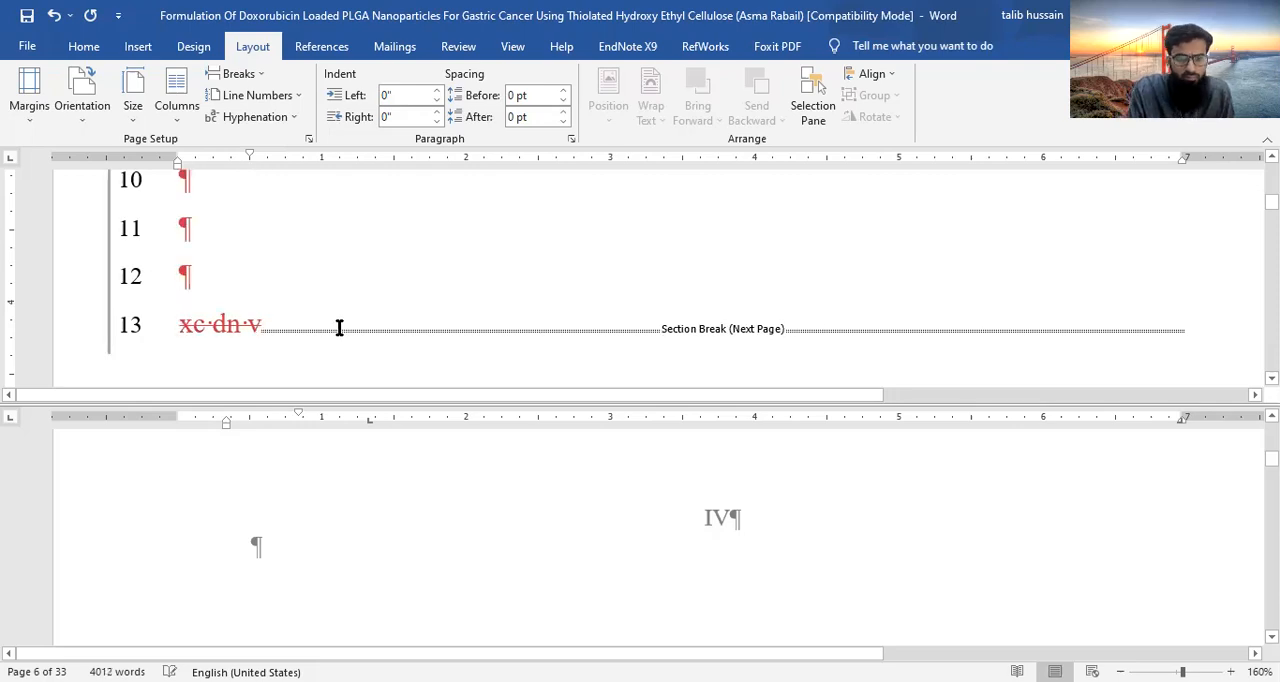
Delete the remaining placeholder lines on page 6, starting from "Ilhsfjlgh"
scroll(339, 328, "down", 3)
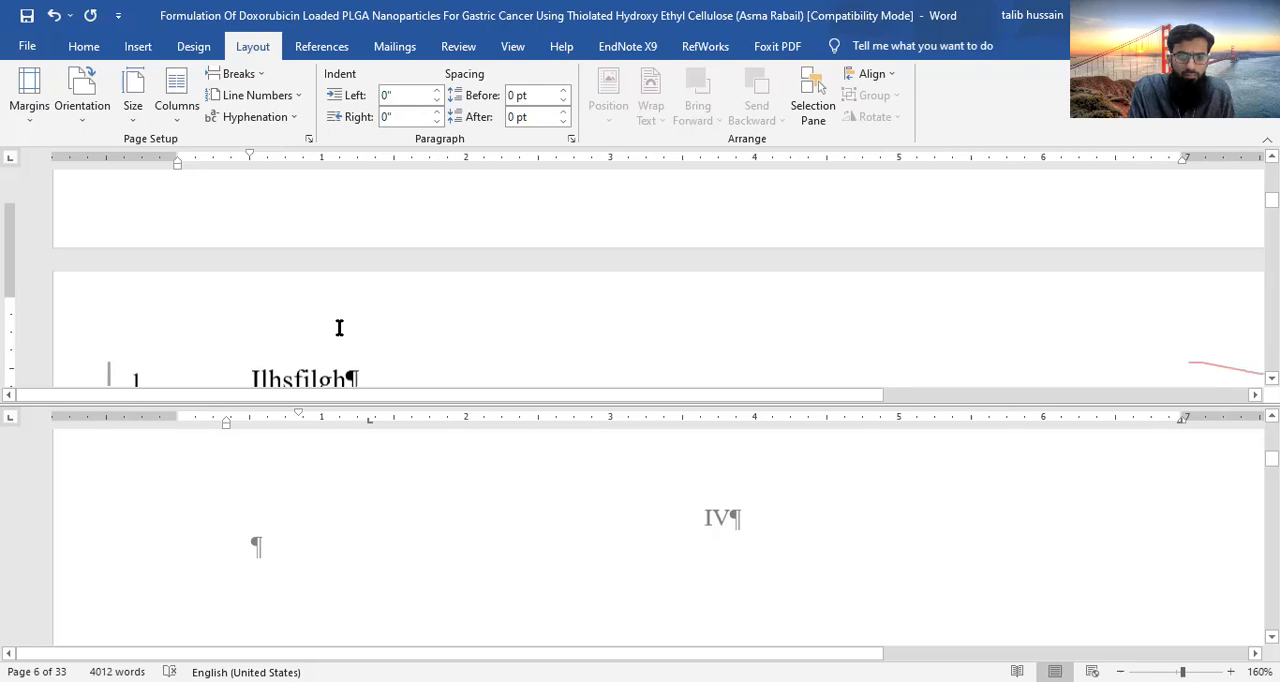
scroll(339, 328, "down", 2)
left_click_drag(248, 217, 491, 393)
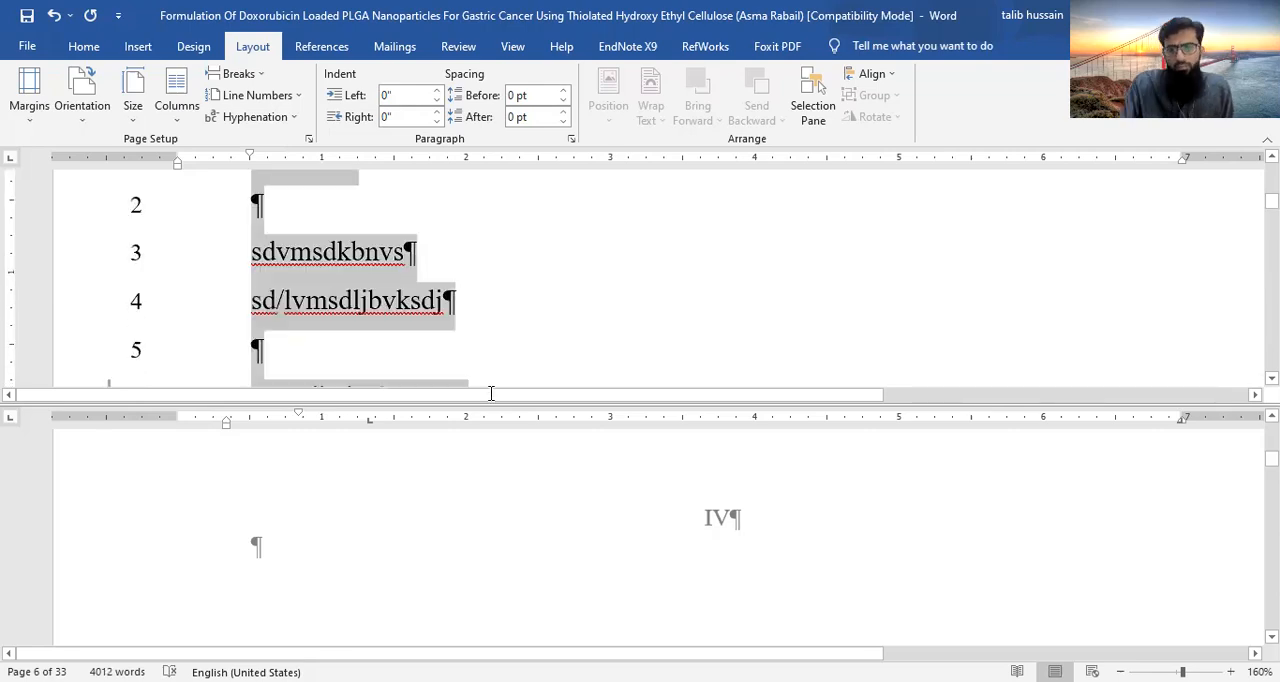
key("BackSpace")
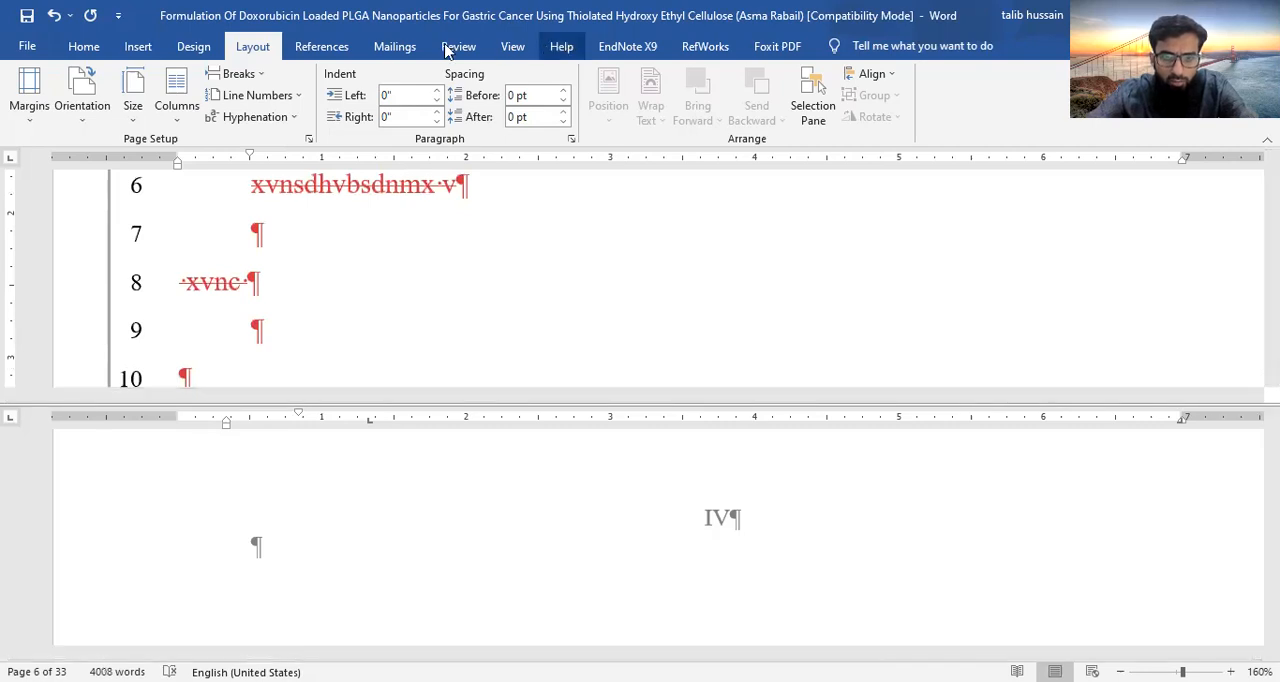
Accept the tracked deletions of the page 6 placeholder text and of the word "approved" under Novel Drug Delivery systems
left_click(458, 47)
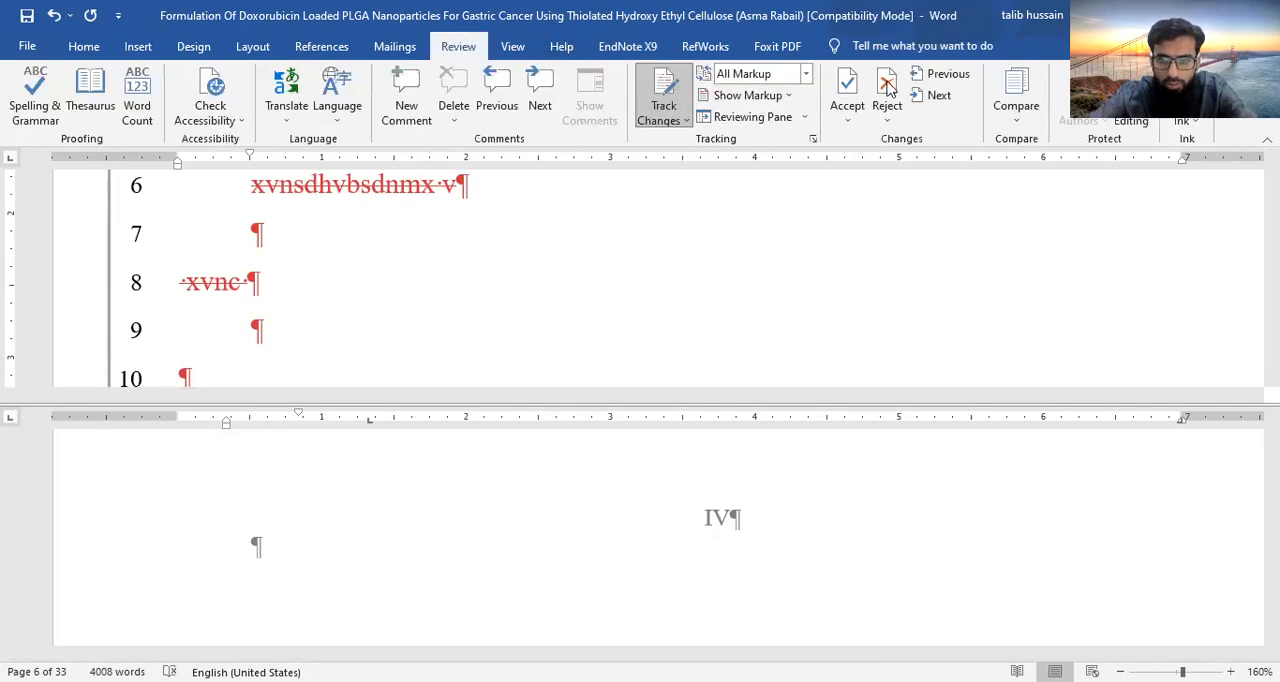
left_click(841, 85)
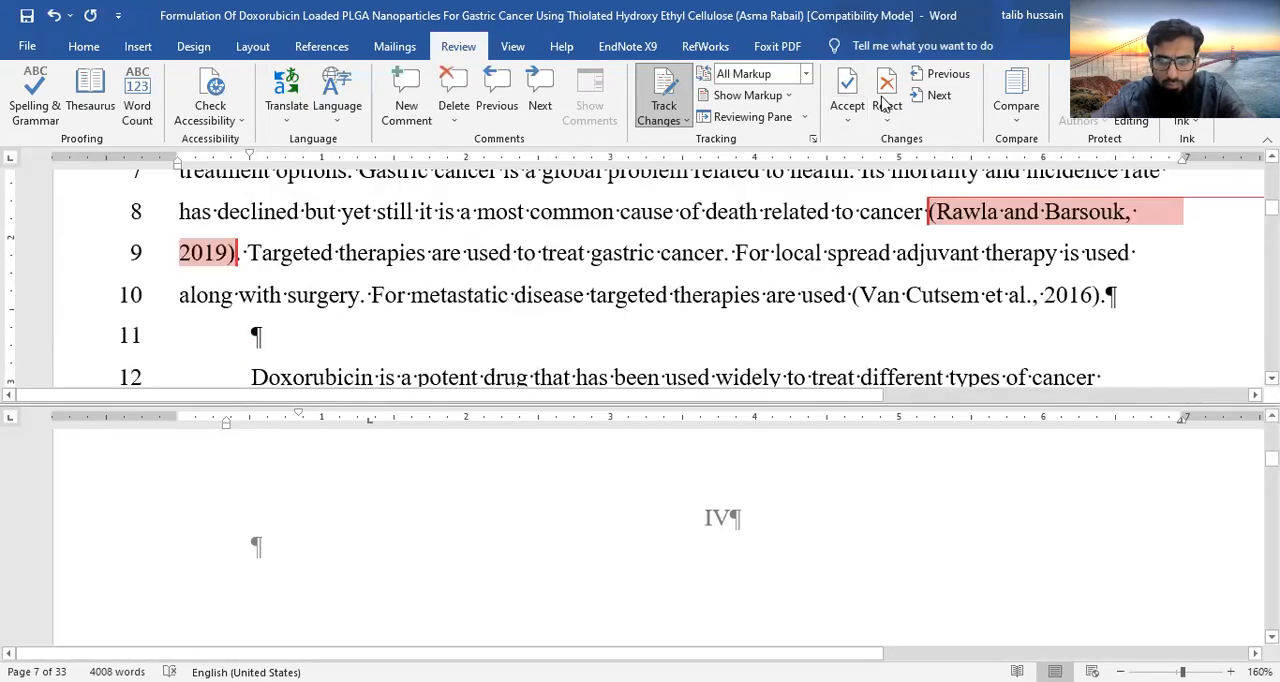
left_click(848, 88)
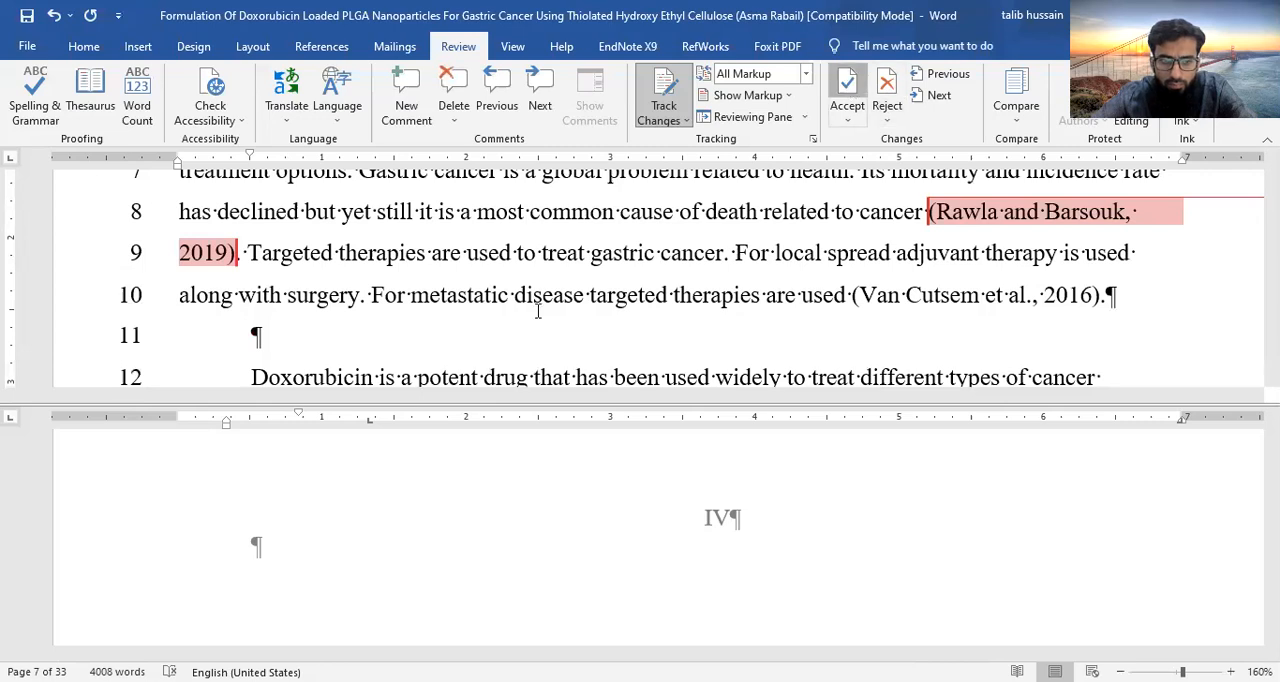
left_click(847, 82)
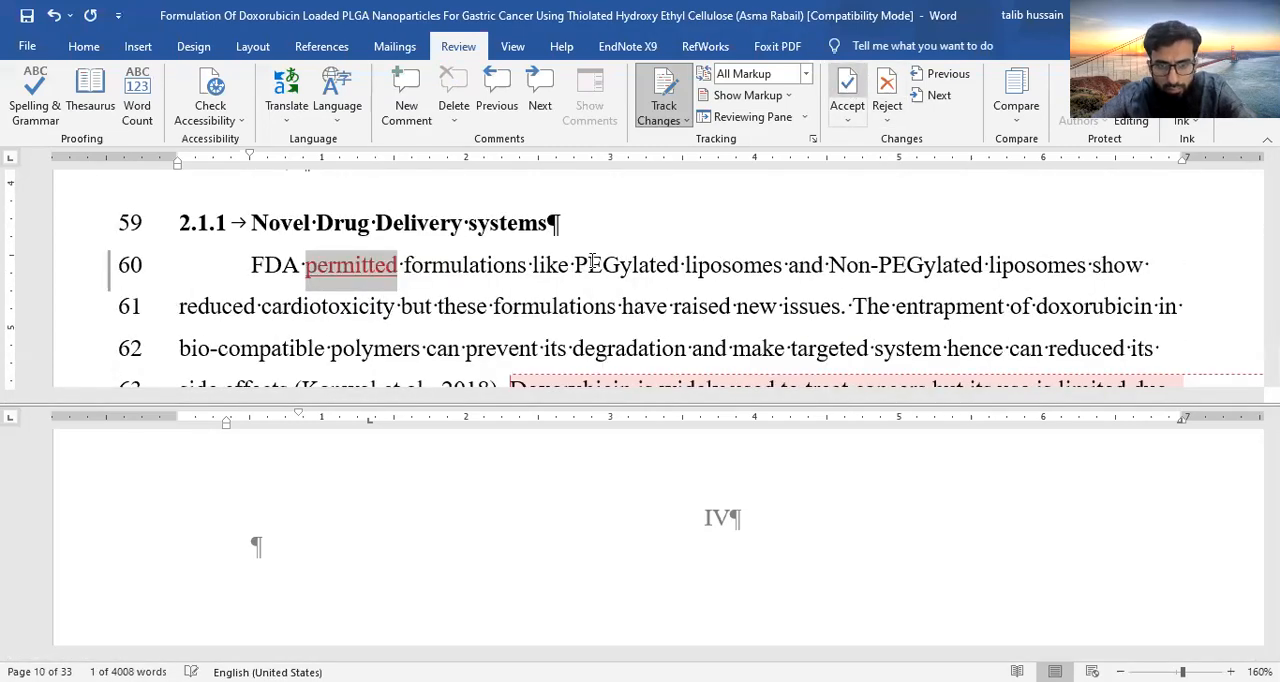
scroll(593, 262, "down", 2)
scroll(593, 262, "up", 3)
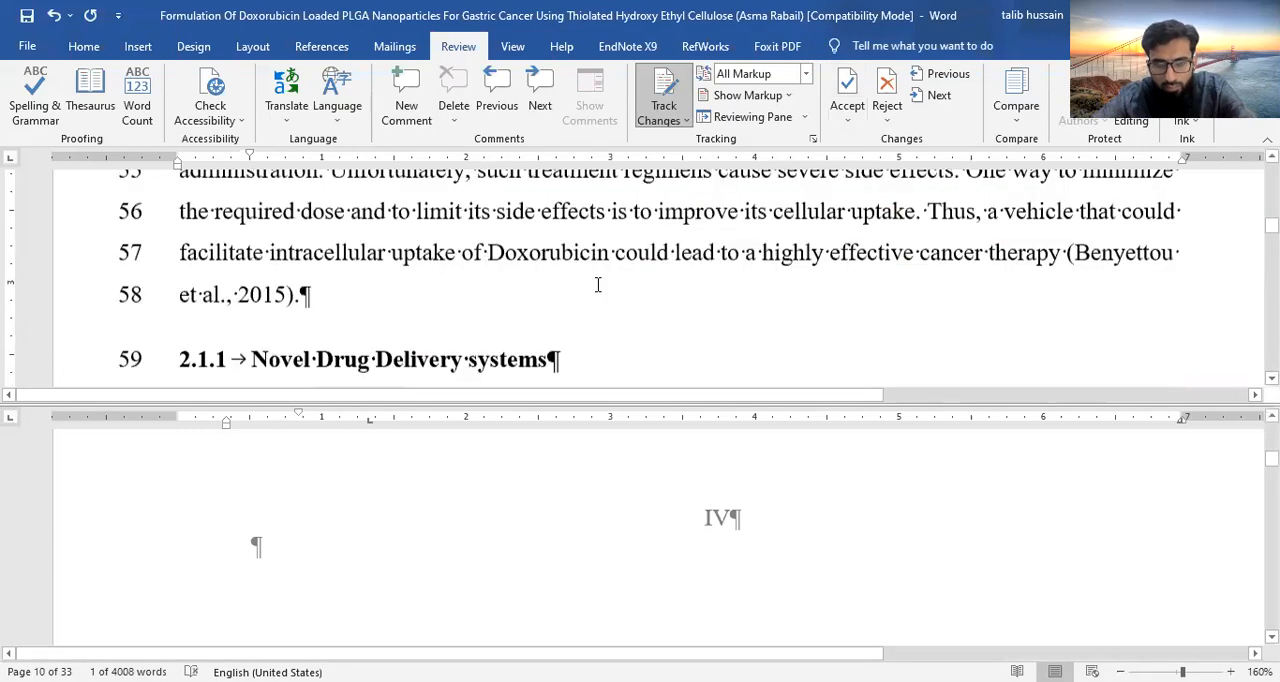
scroll(597, 286, "up", 1)
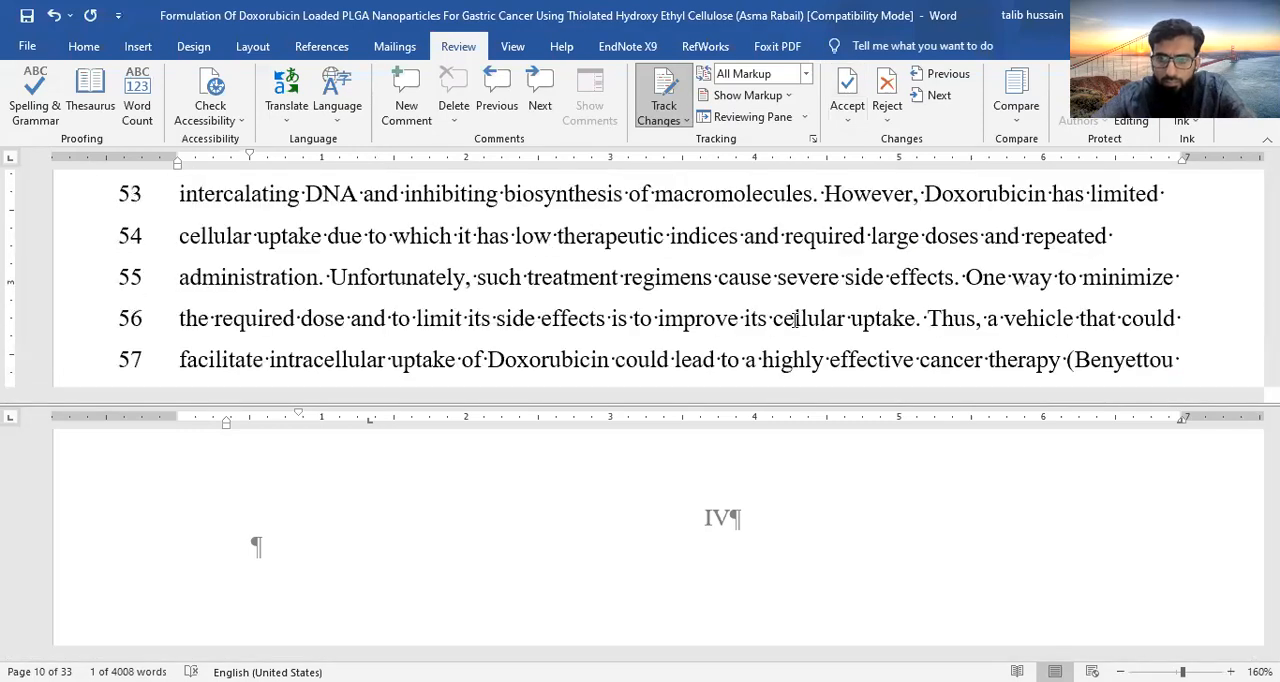